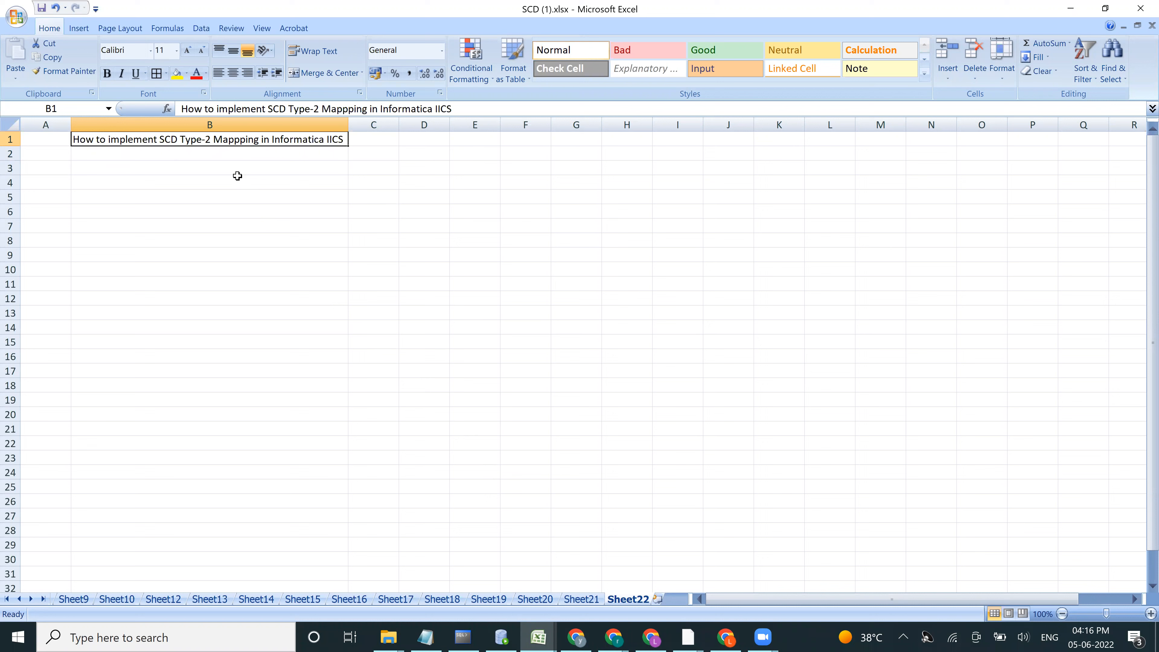
# Step: Open Sheet21 and correct the third approach label in N5 to "3)version Approach"
pyautogui.click(581, 598)
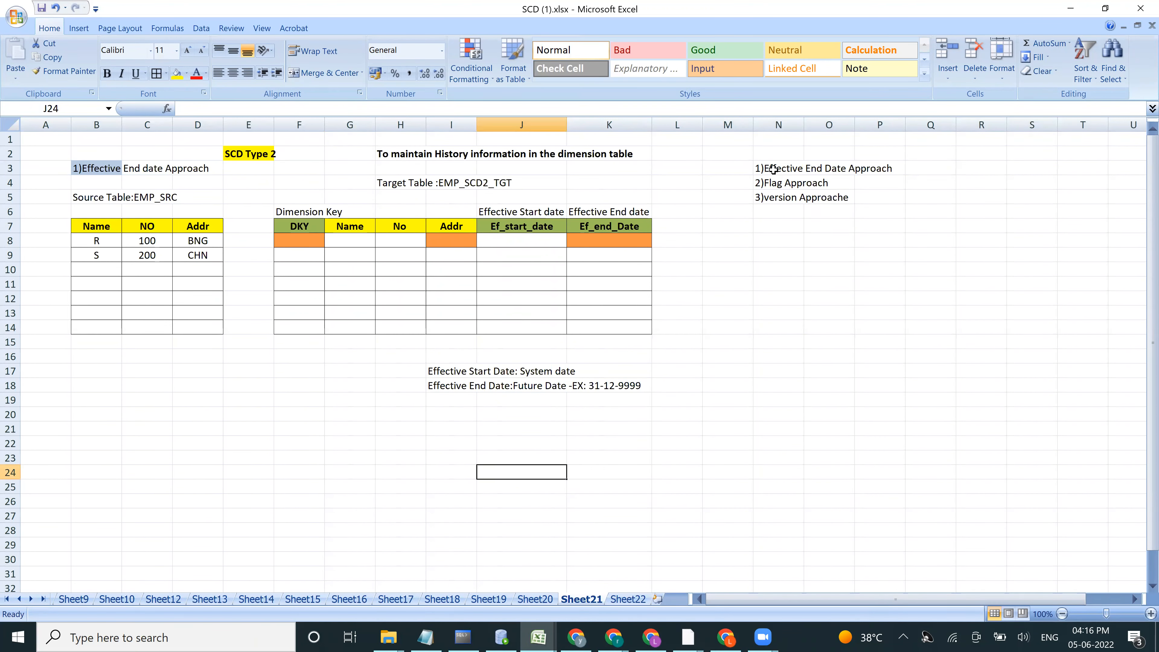
pyautogui.moveTo(773, 168); pyautogui.dragTo(776, 193)
pyautogui.click(776, 186)
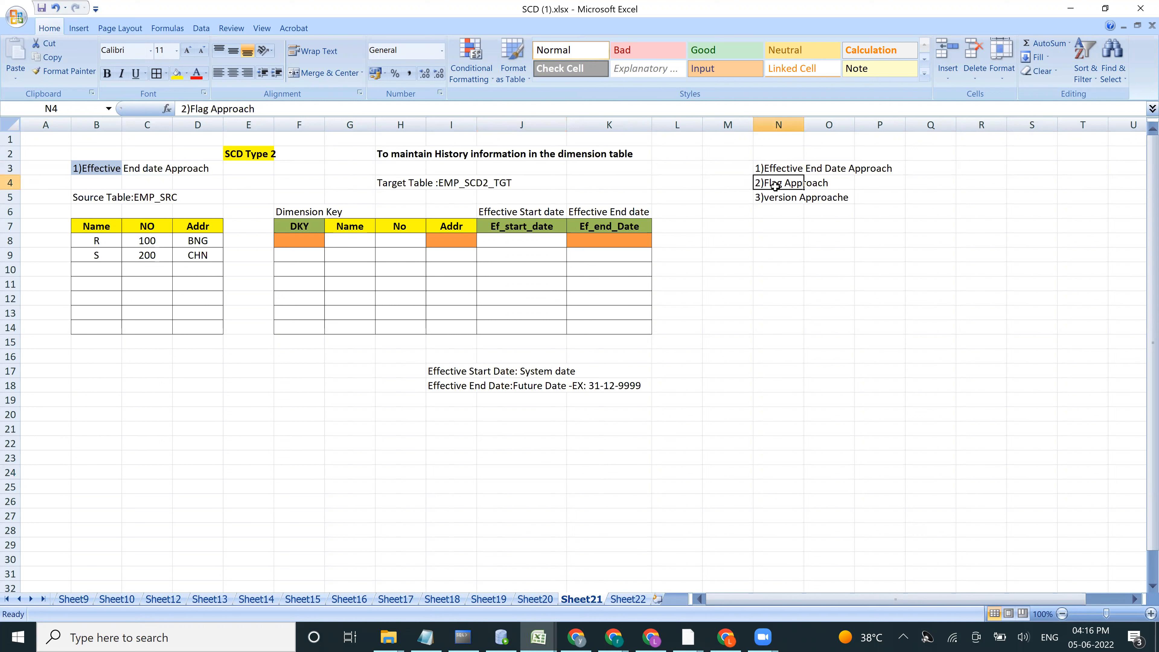
pyautogui.click(774, 197)
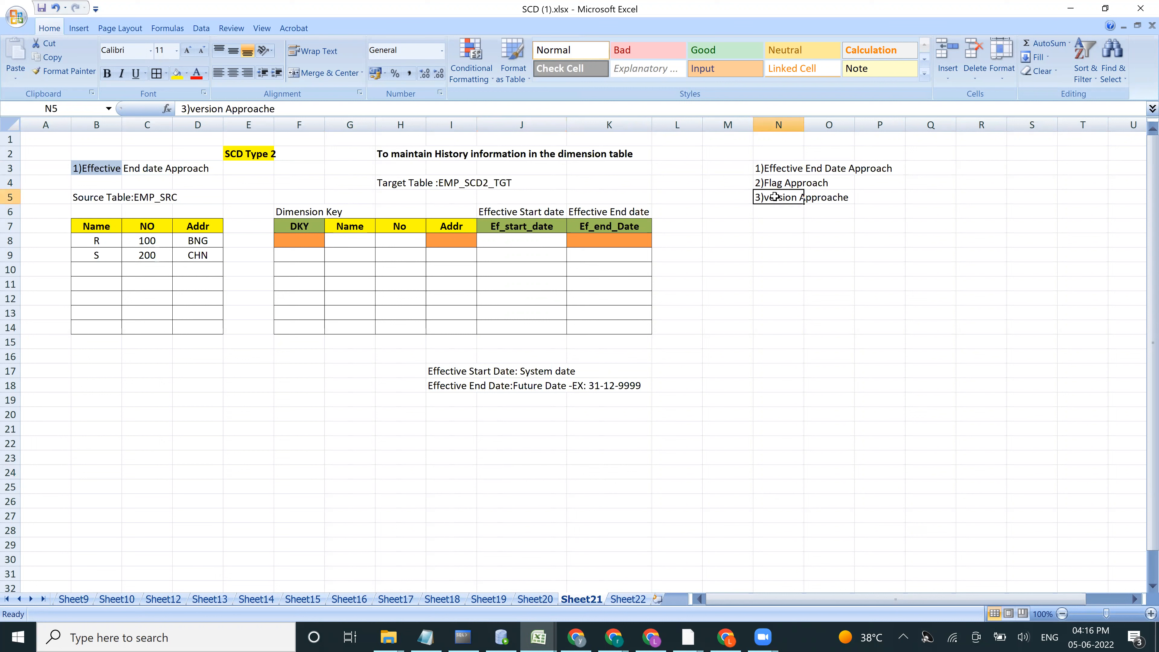
pyautogui.click(311, 108)
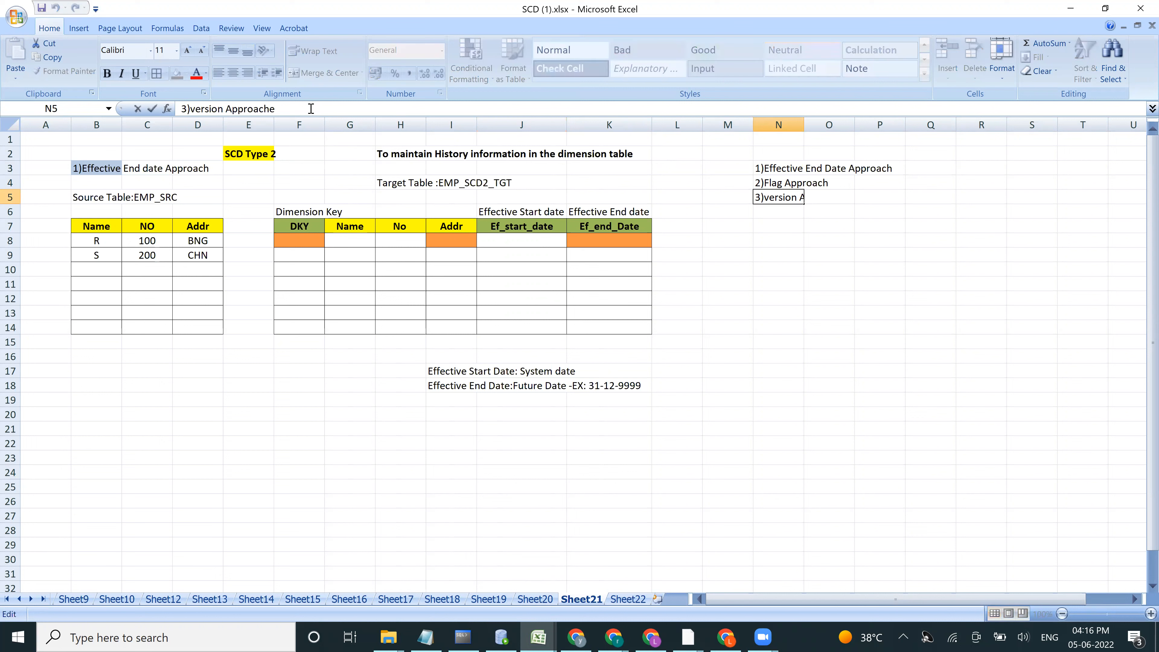
pyautogui.press('BackSpace')
pyautogui.click(770, 169)
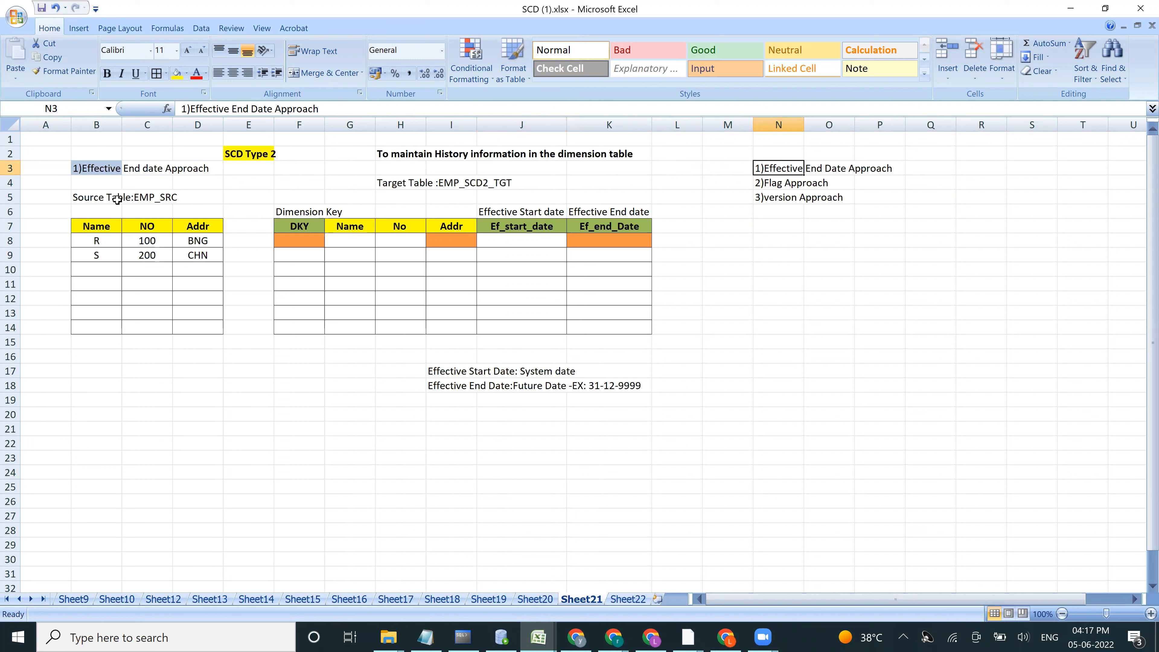
# Step: Examine the EMP_SRC columns and records, the history note, and the DKY, Ef_start_date and Ef_end_Date columns of the target table
pyautogui.click(92, 208)
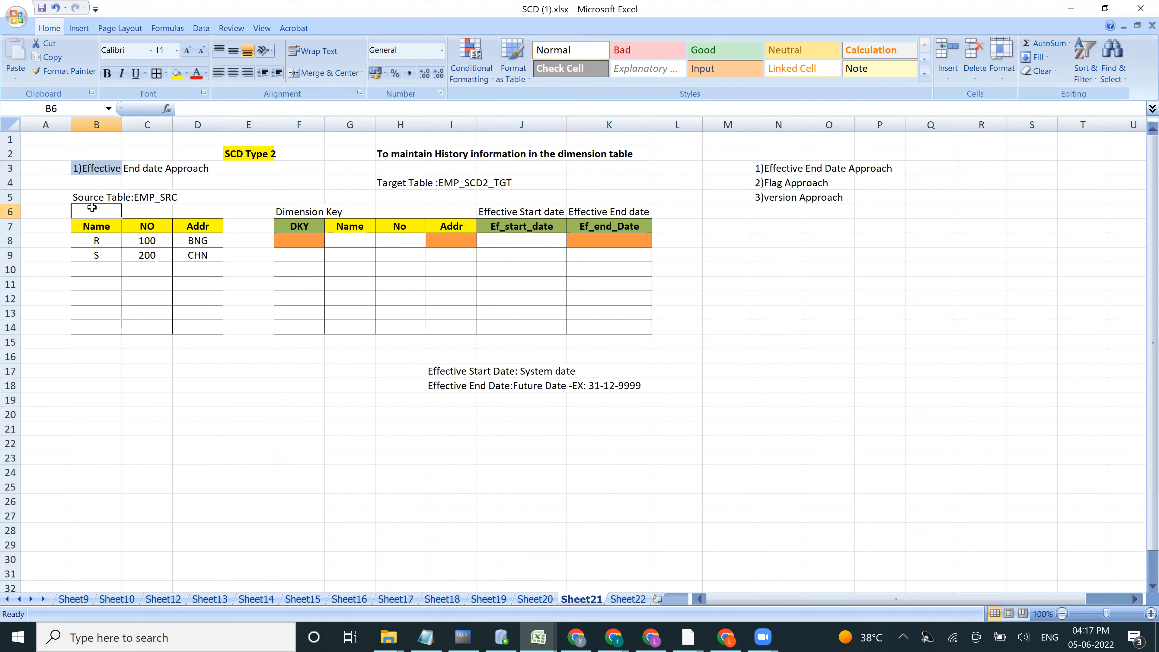
pyautogui.click(150, 198)
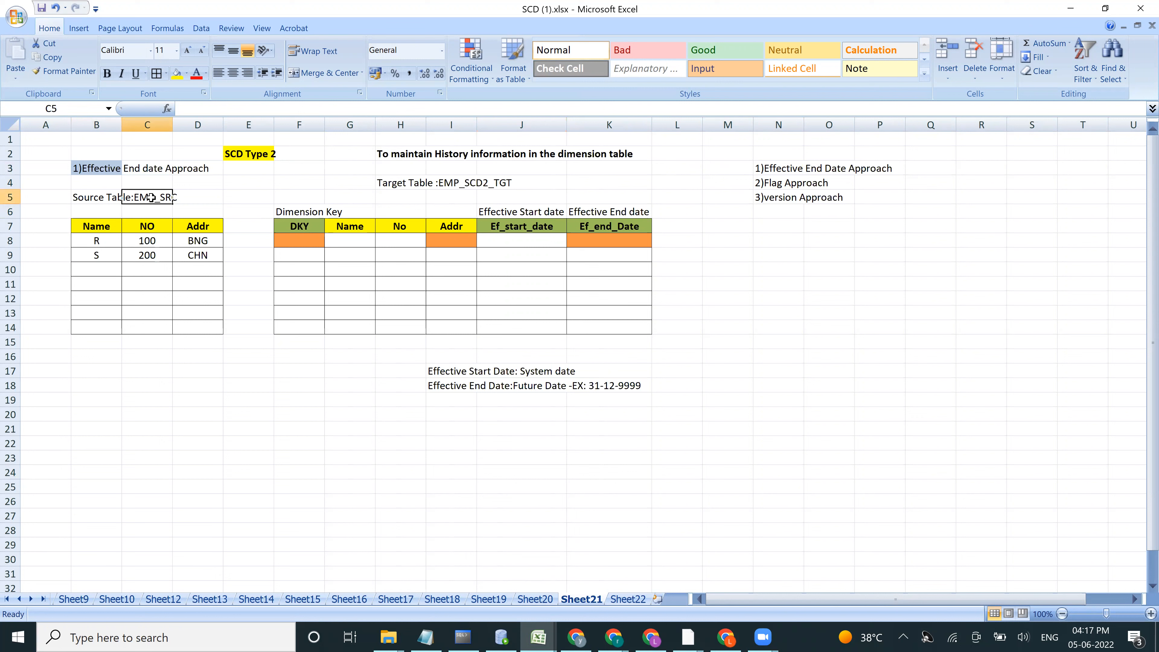
pyautogui.click(97, 229)
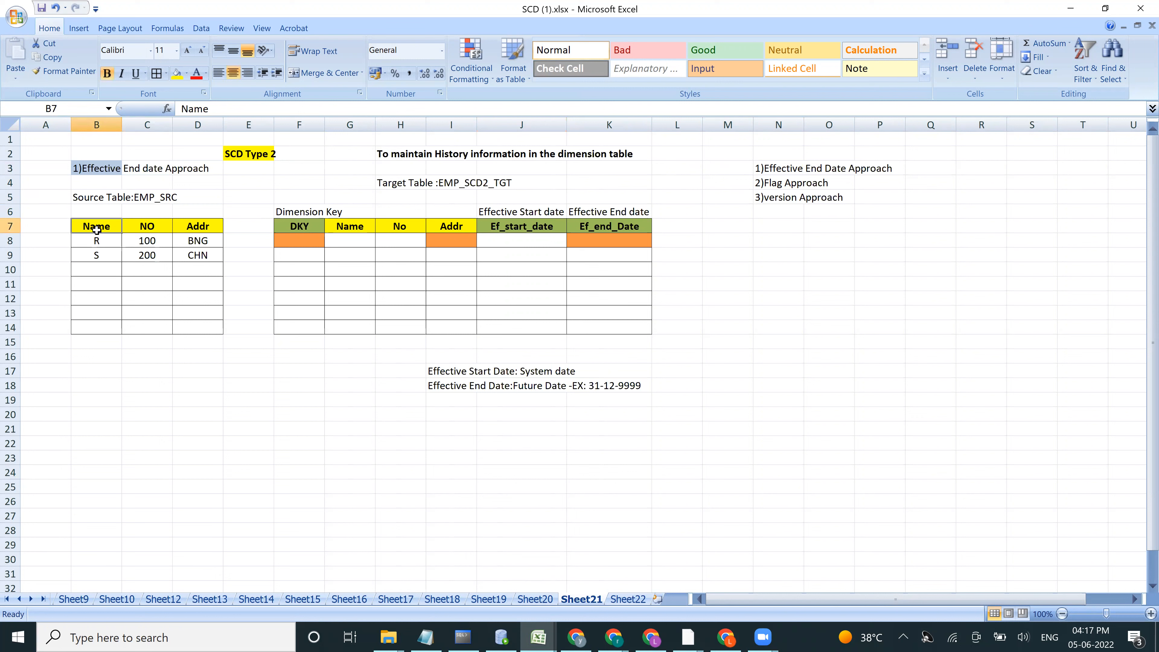
pyautogui.click(147, 225)
pyautogui.click(203, 230)
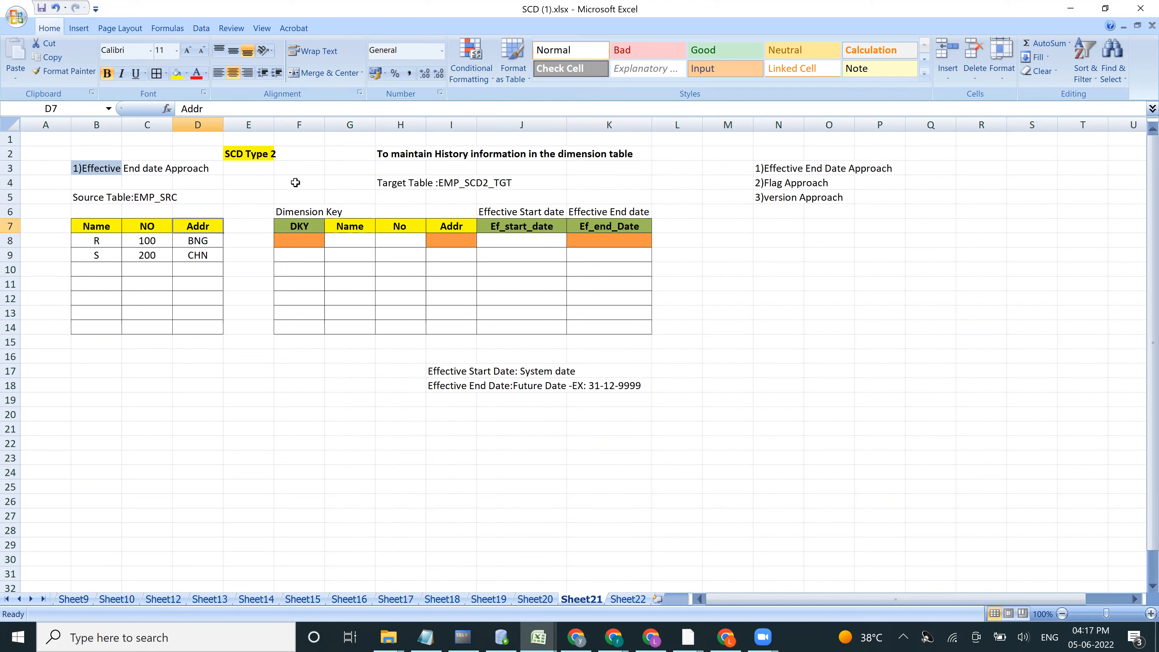
pyautogui.click(401, 154)
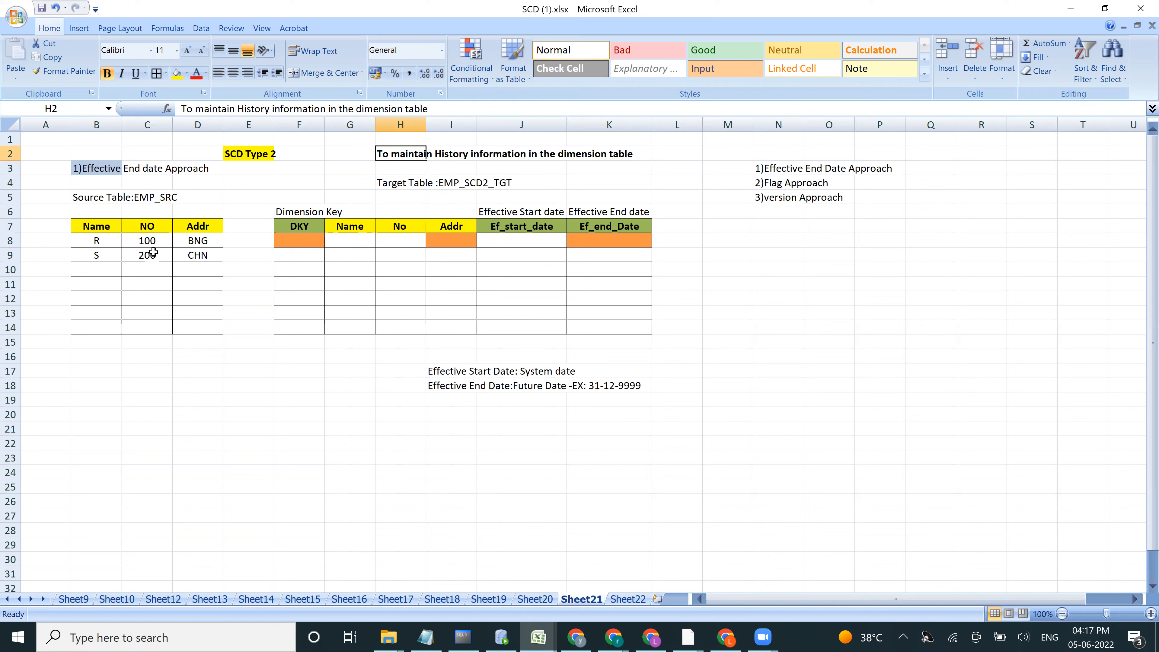
pyautogui.click(99, 242)
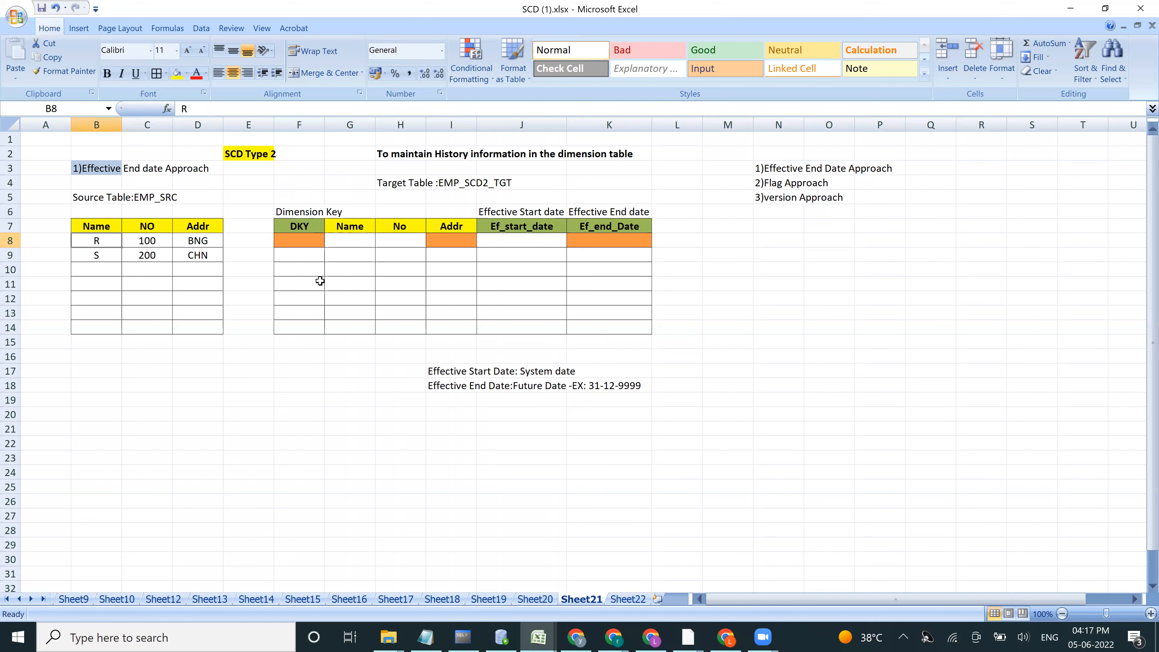
pyautogui.click(304, 229)
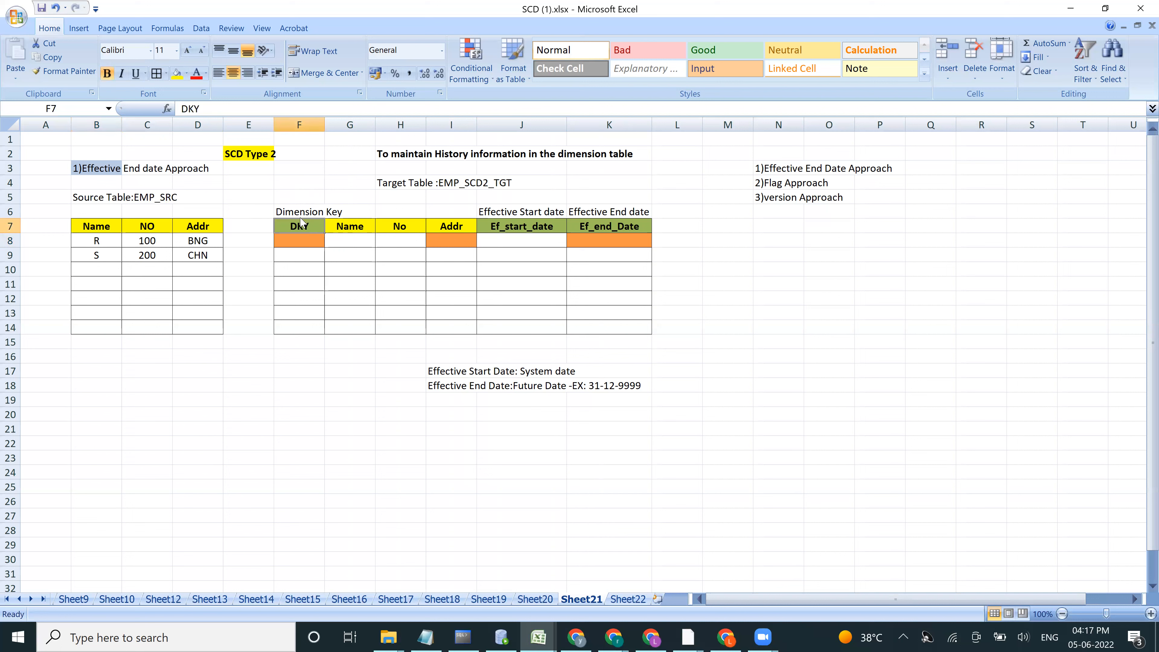
pyautogui.click(501, 228)
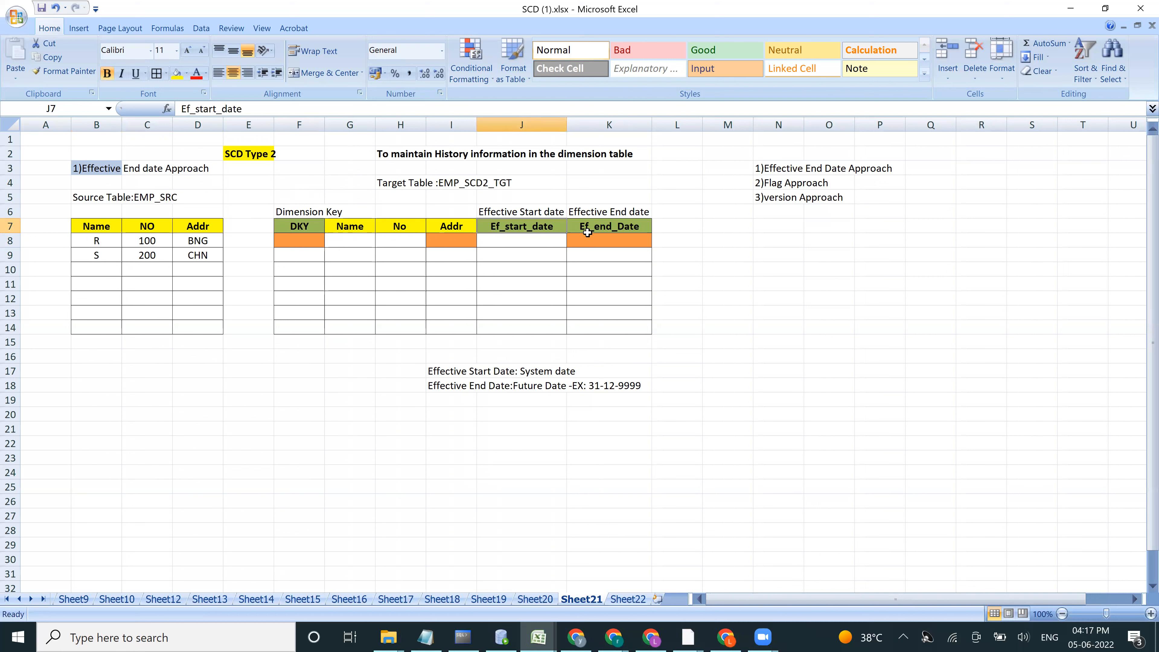
pyautogui.click(597, 227)
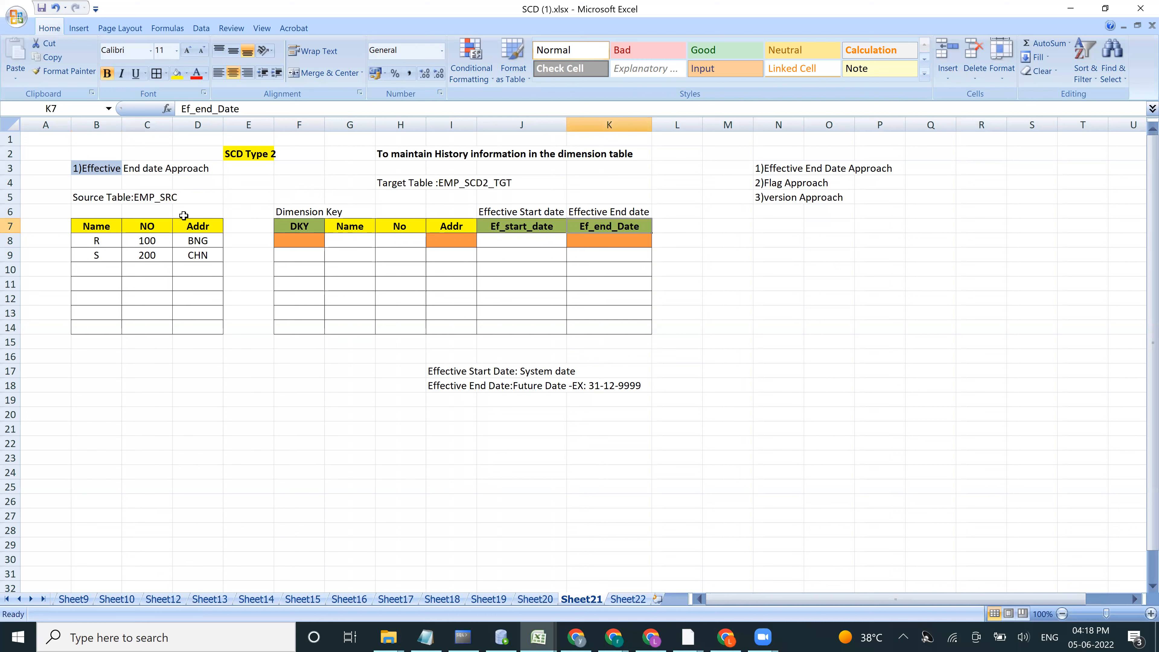
pyautogui.click(296, 227)
pyautogui.click(519, 230)
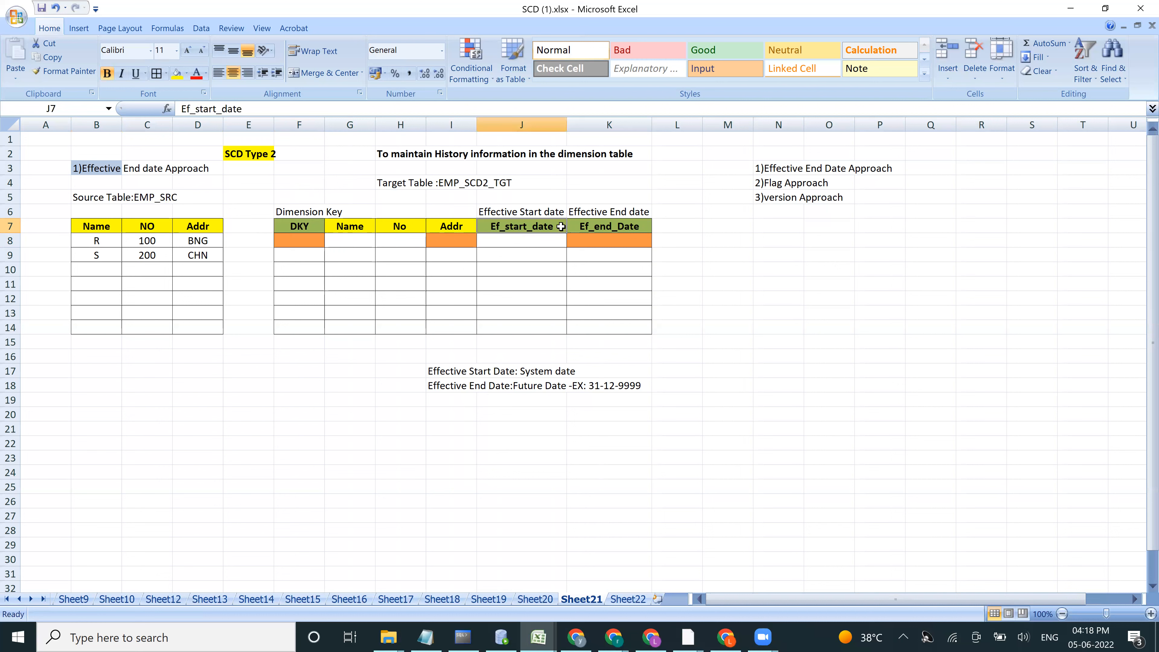
pyautogui.click(590, 227)
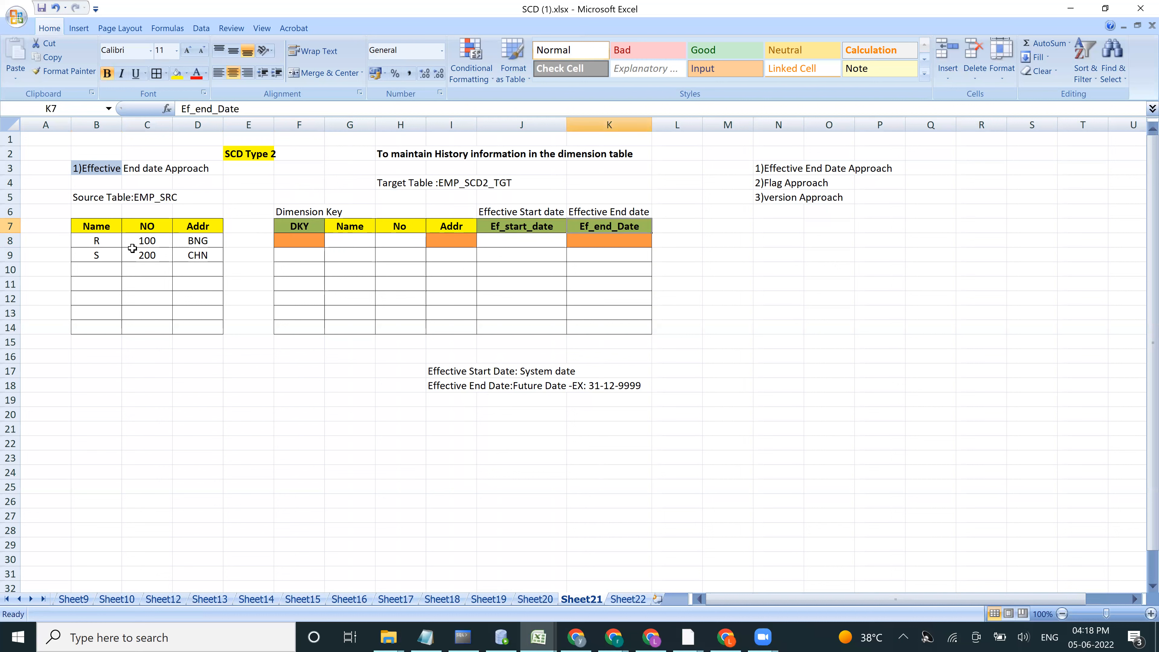
pyautogui.click(105, 245)
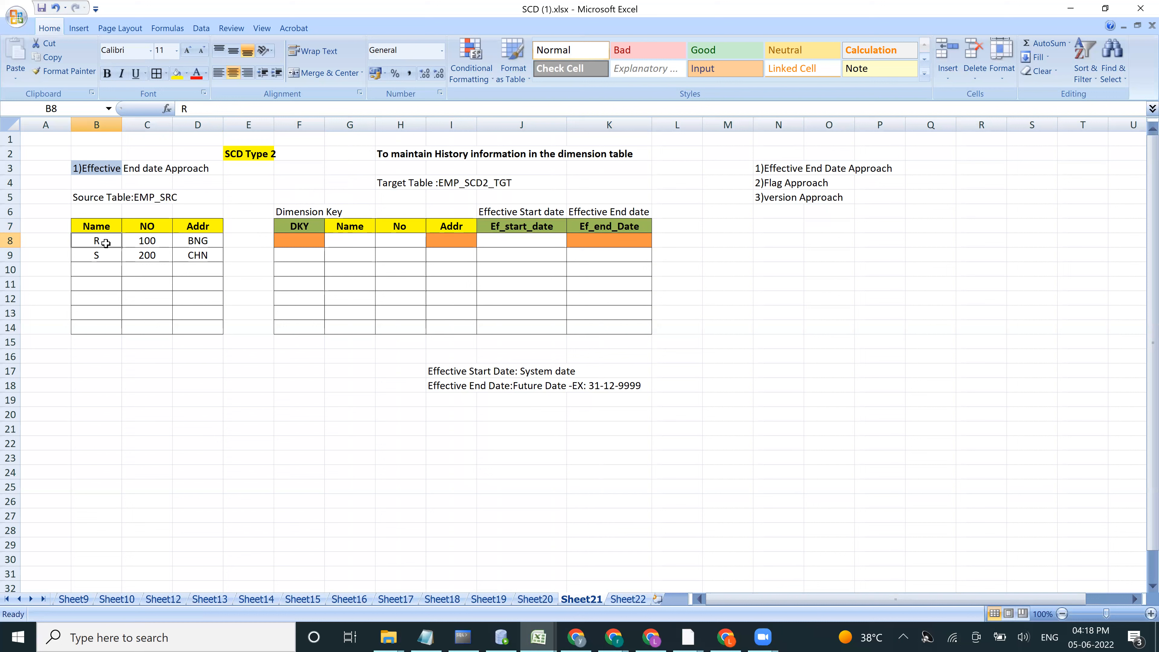
pyautogui.click(150, 244)
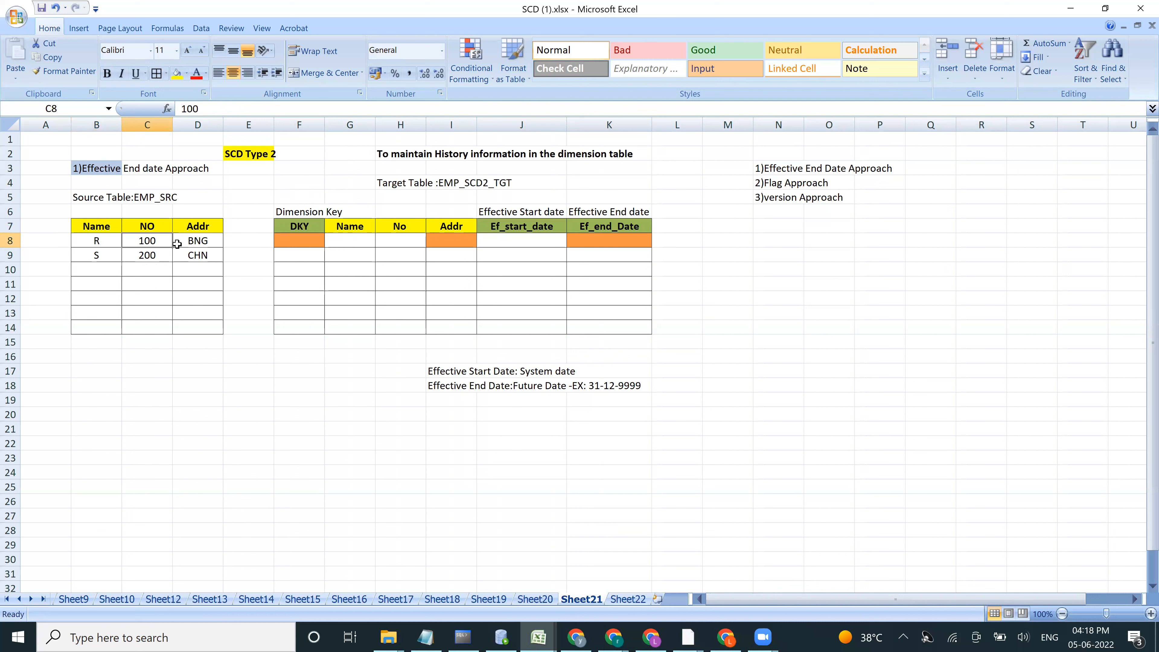
pyautogui.click(196, 240)
pyautogui.click(98, 257)
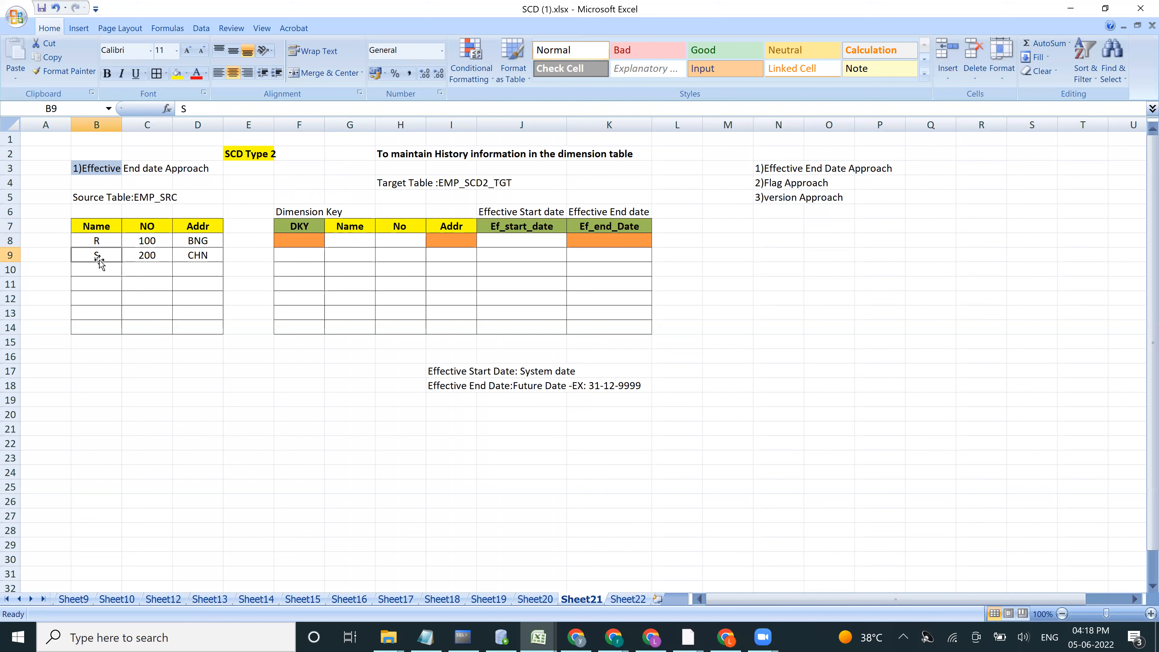
pyautogui.click(147, 256)
pyautogui.click(187, 256)
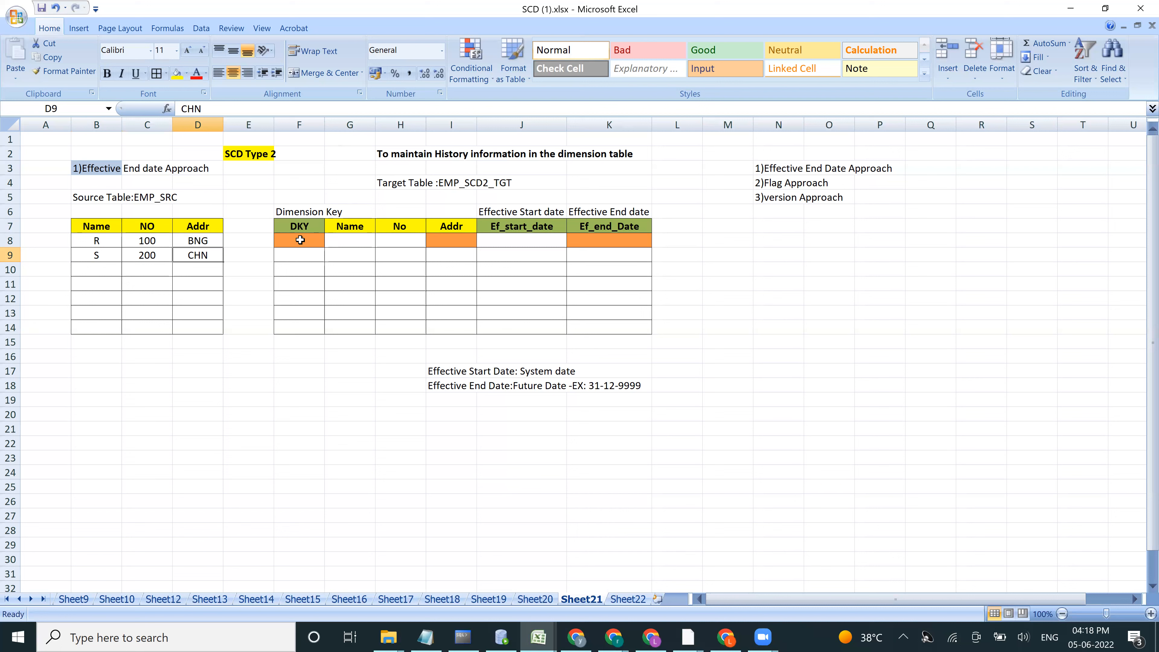
# Step: Append "-PK" to the DKY heading of the target table so it reads "DKY-PK"
pyautogui.click(299, 228)
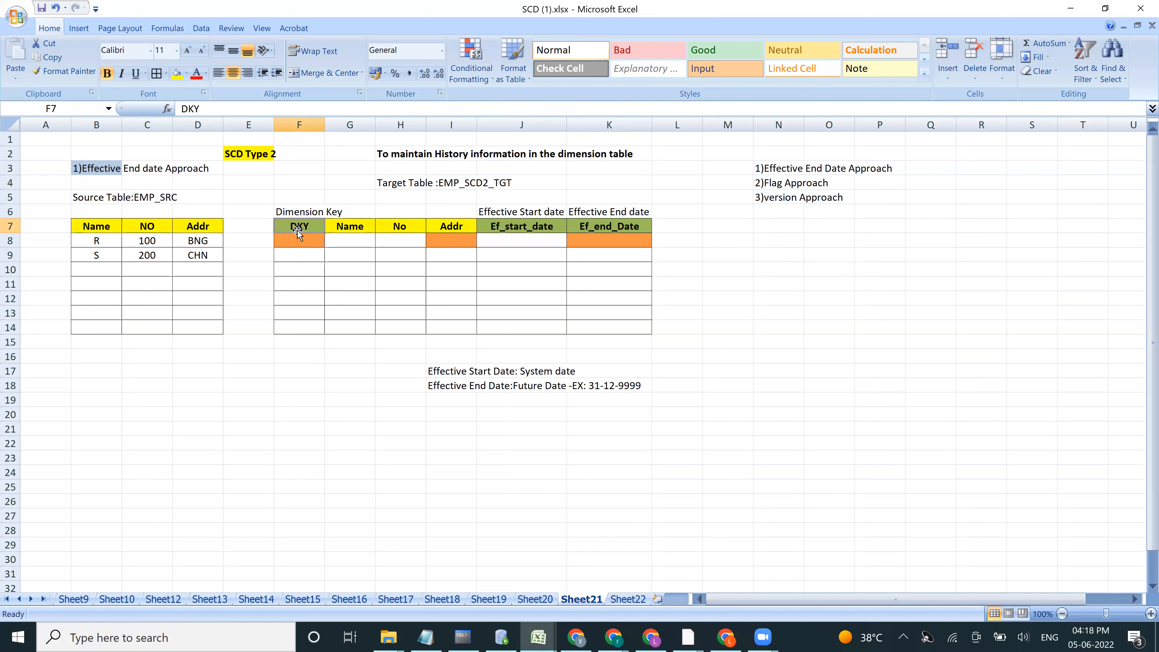
pyautogui.doubleClick(310, 227)
pyautogui.write('-')
pyautogui.press('capslock')
pyautogui.write('PK')
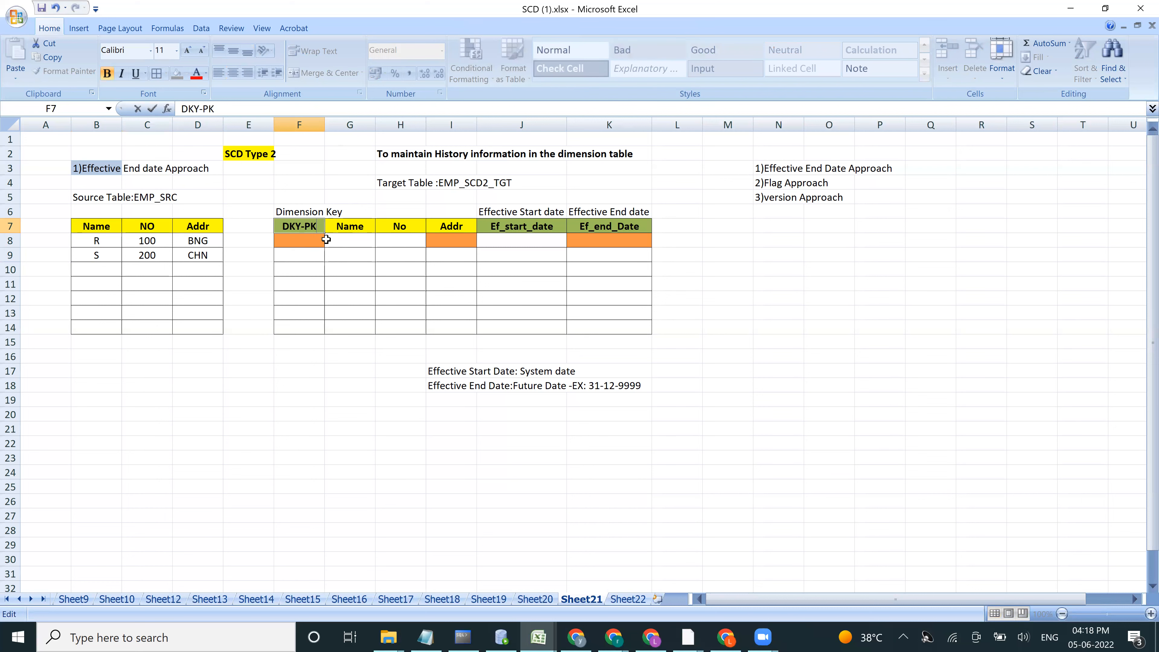
pyautogui.click(506, 227)
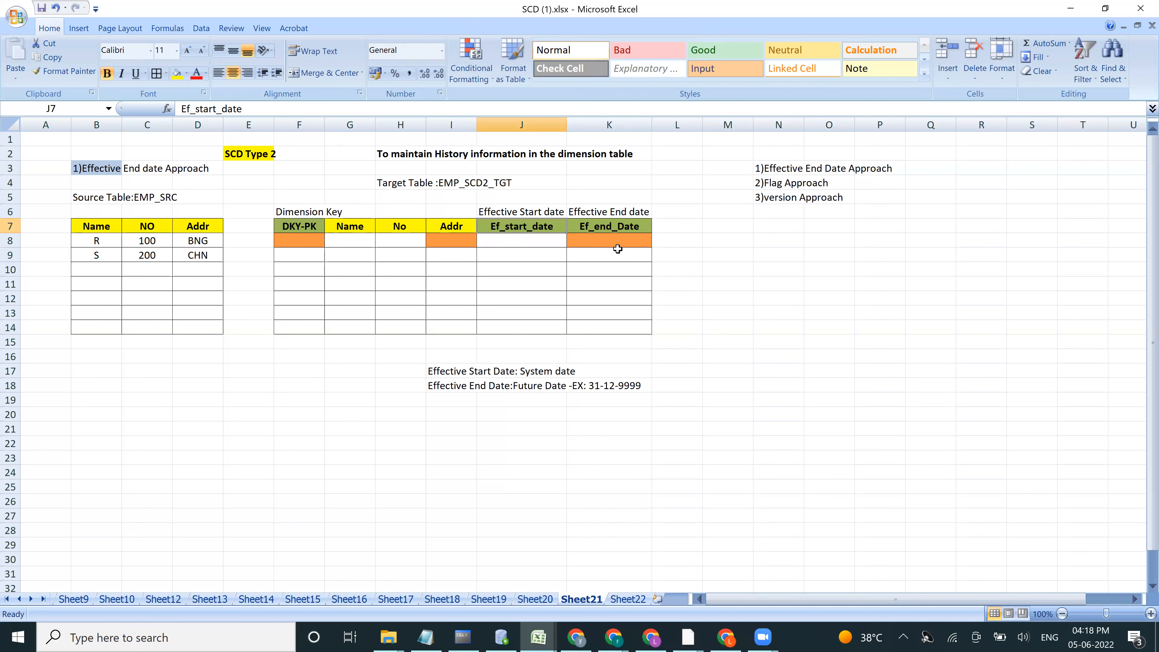
# Step: Fill the first target record in row 8 with key 1, name R, number 100 and address BNG
pyautogui.click(614, 229)
pyautogui.click(450, 387)
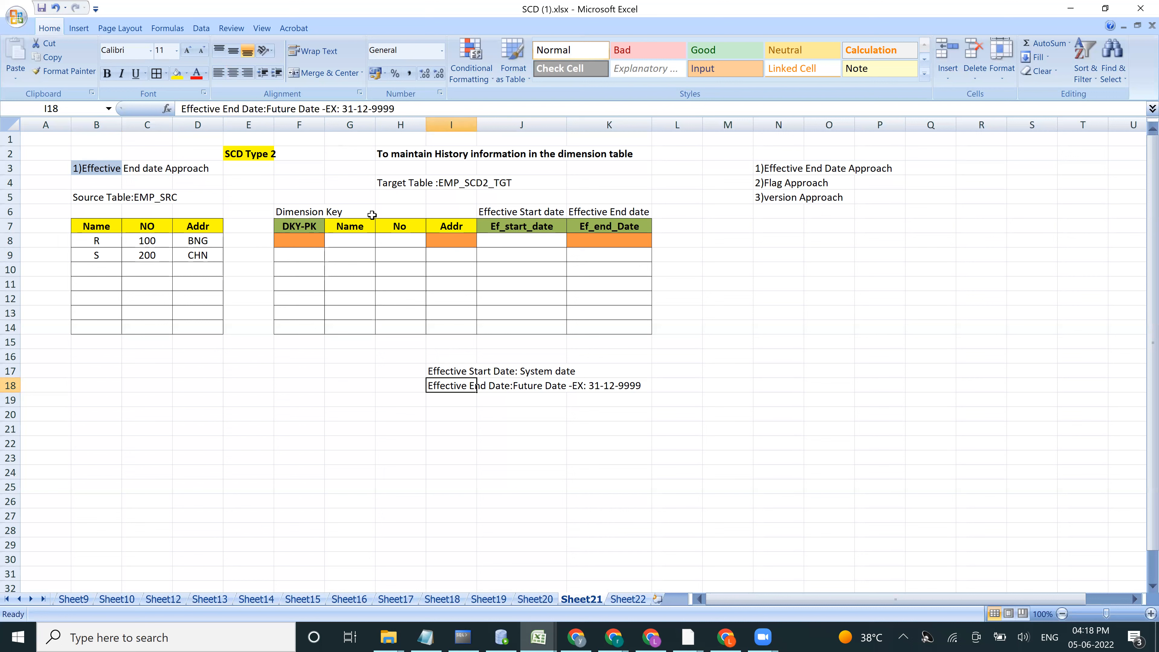
pyautogui.click(301, 239)
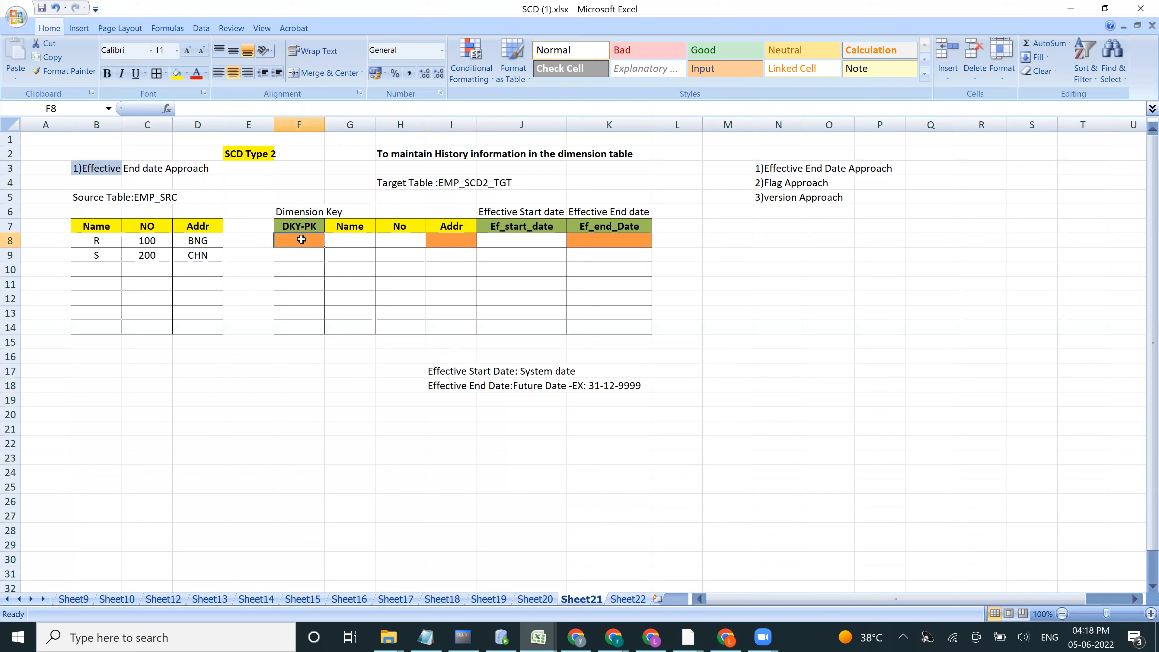
pyautogui.write('1')
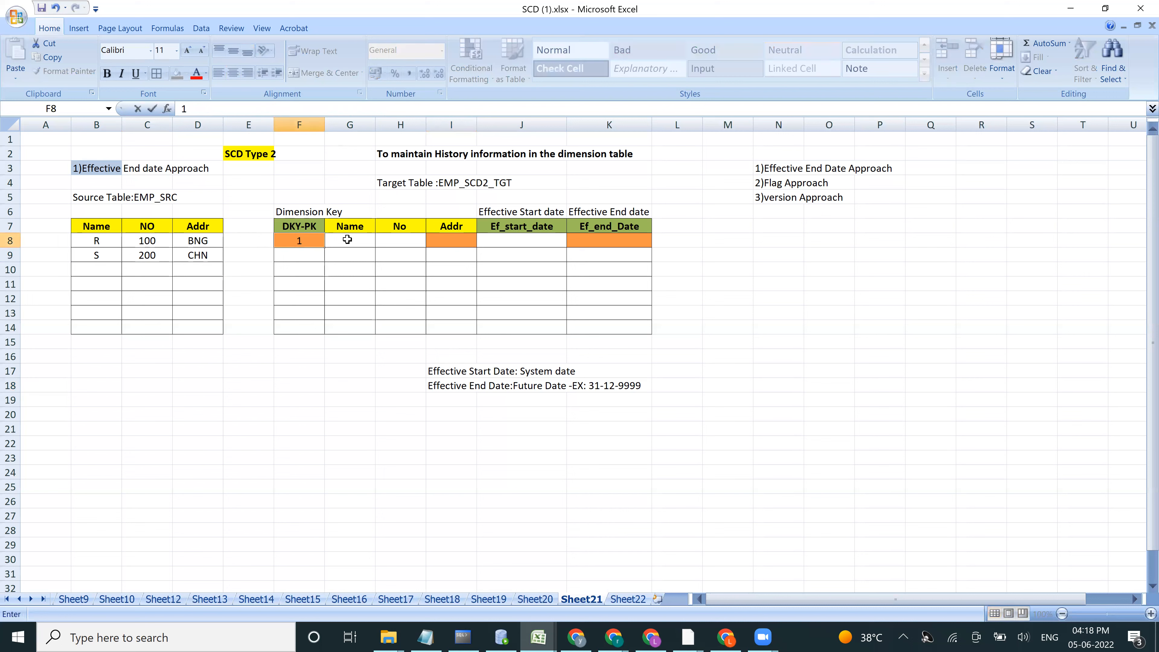
pyautogui.click(344, 240)
pyautogui.write('R')
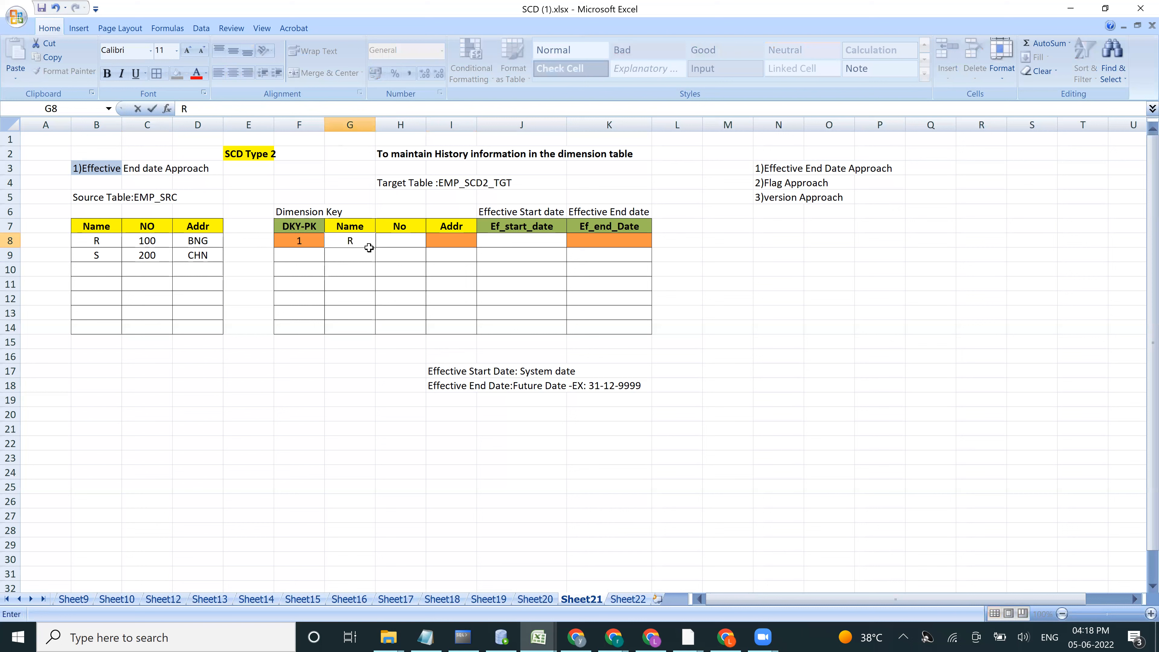
pyautogui.press('Tab')
pyautogui.write('100')
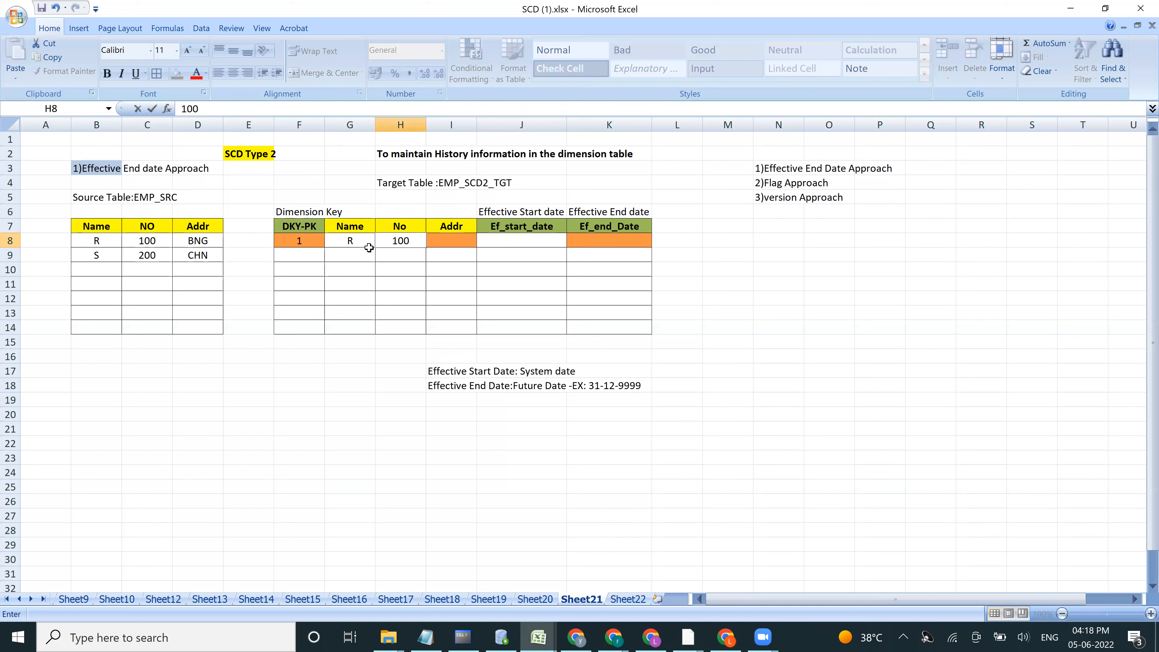
pyautogui.press('Tab')
pyautogui.write('BNG')
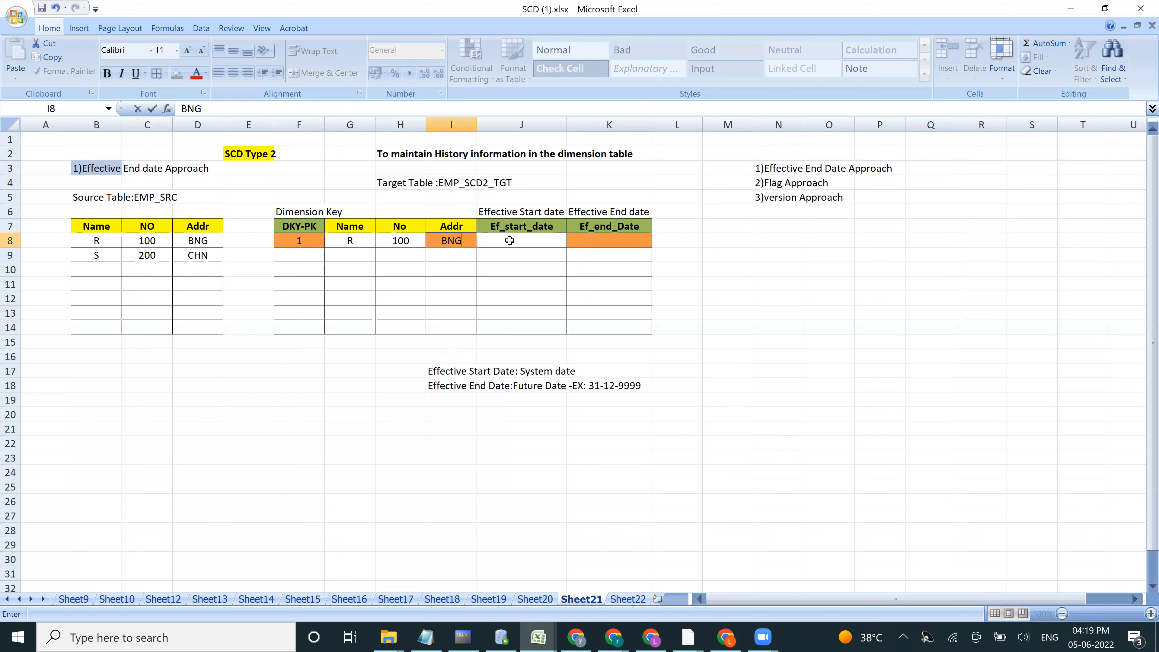
# Step: Set the first target record's effective start date to 05-06-2022 and its effective end date to 31-12-9999
pyautogui.click(510, 241)
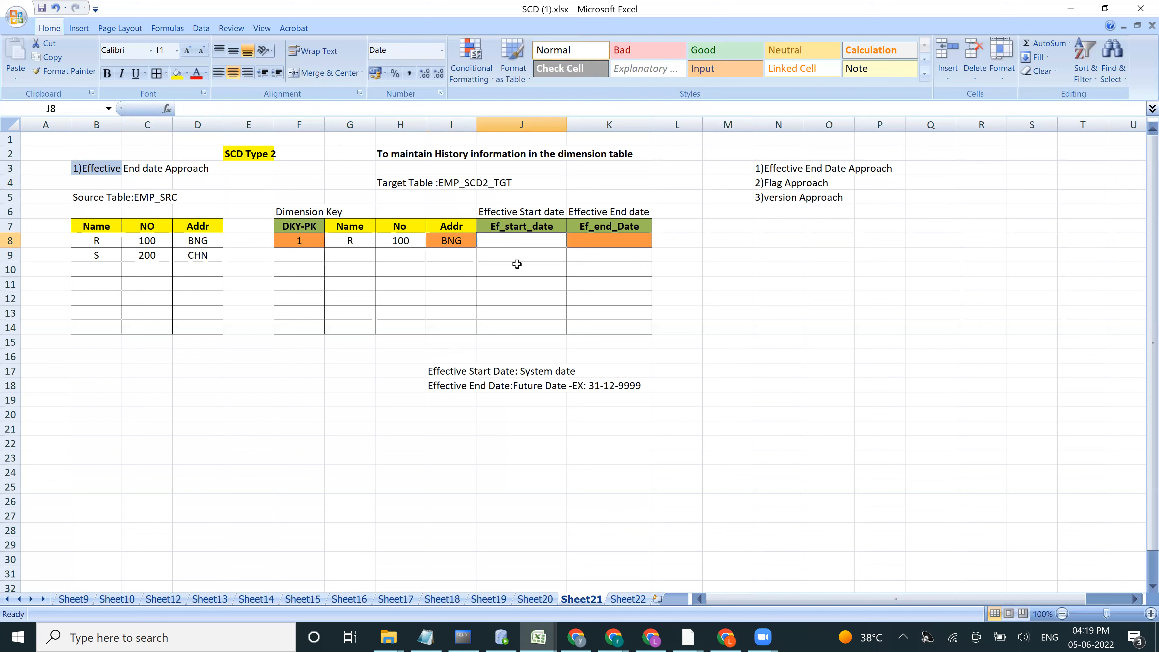
pyautogui.write('05')
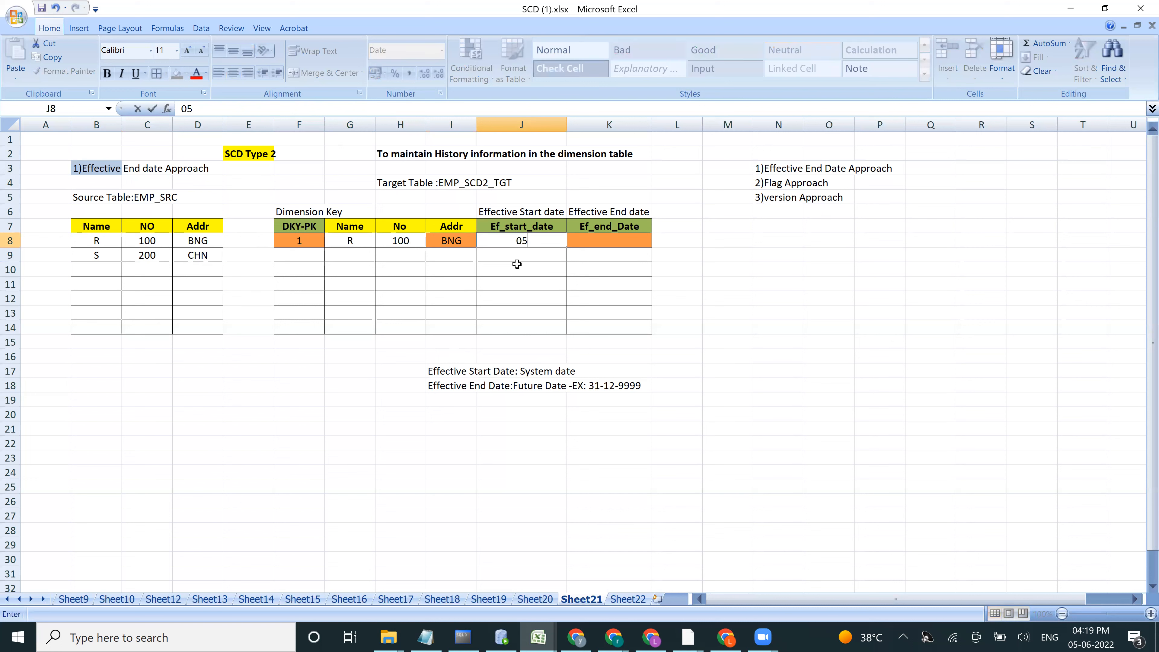
pyautogui.write('-06-0')
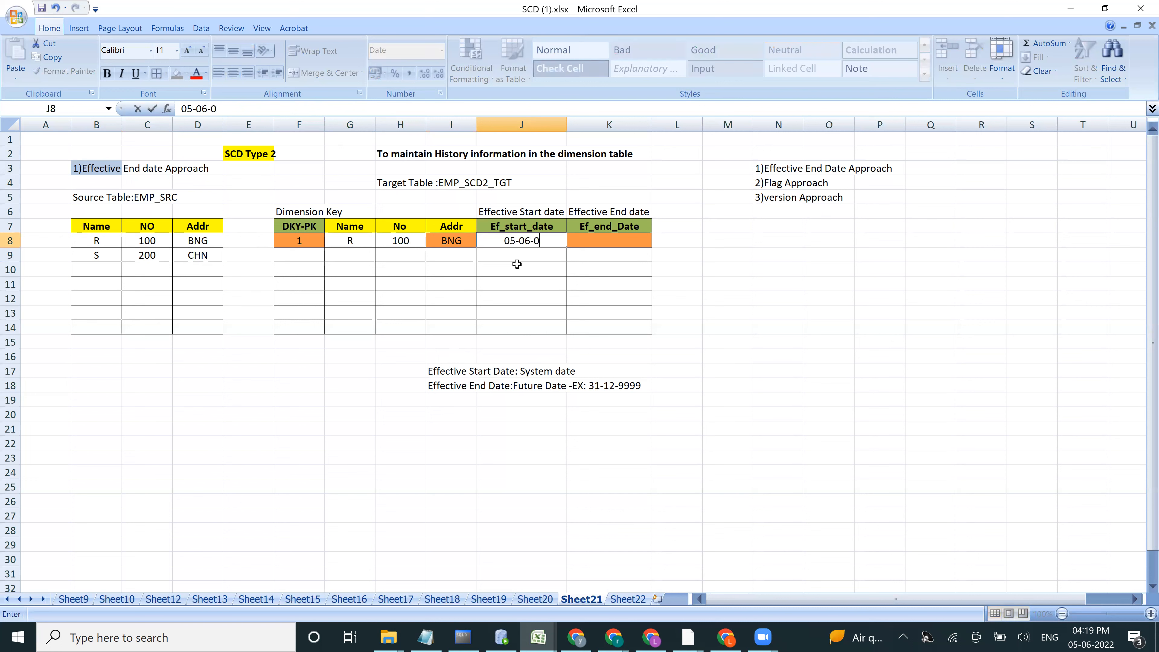
pyautogui.press('BackSpace')
pyautogui.write('2022')
pyautogui.click(587, 241)
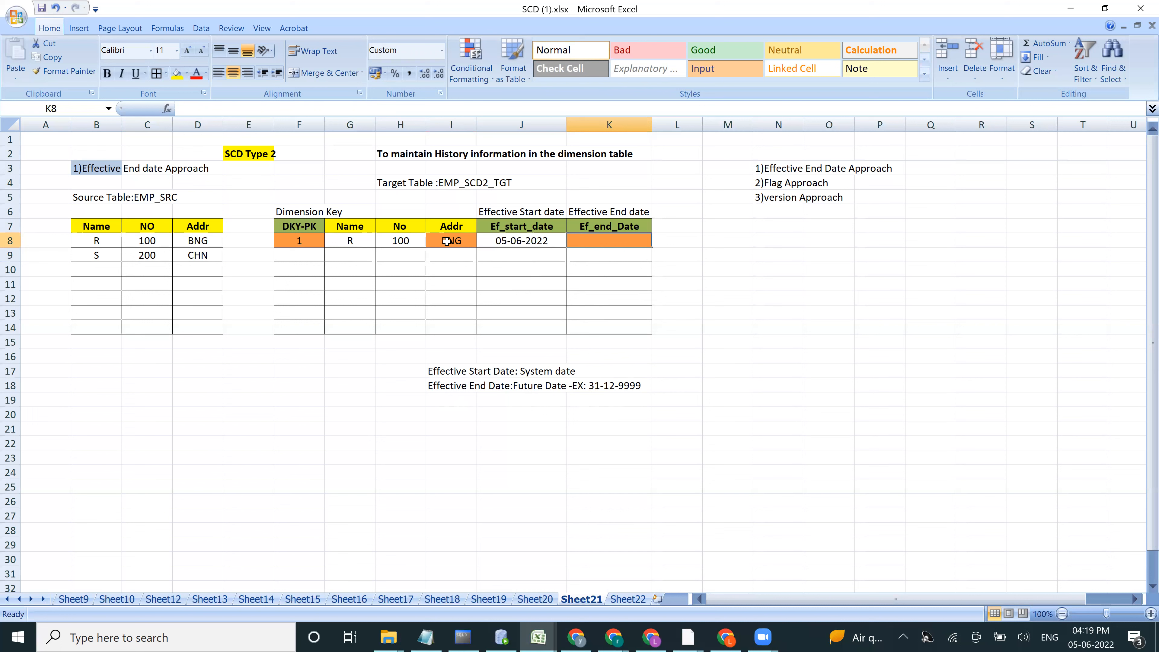
pyautogui.write('31-12')
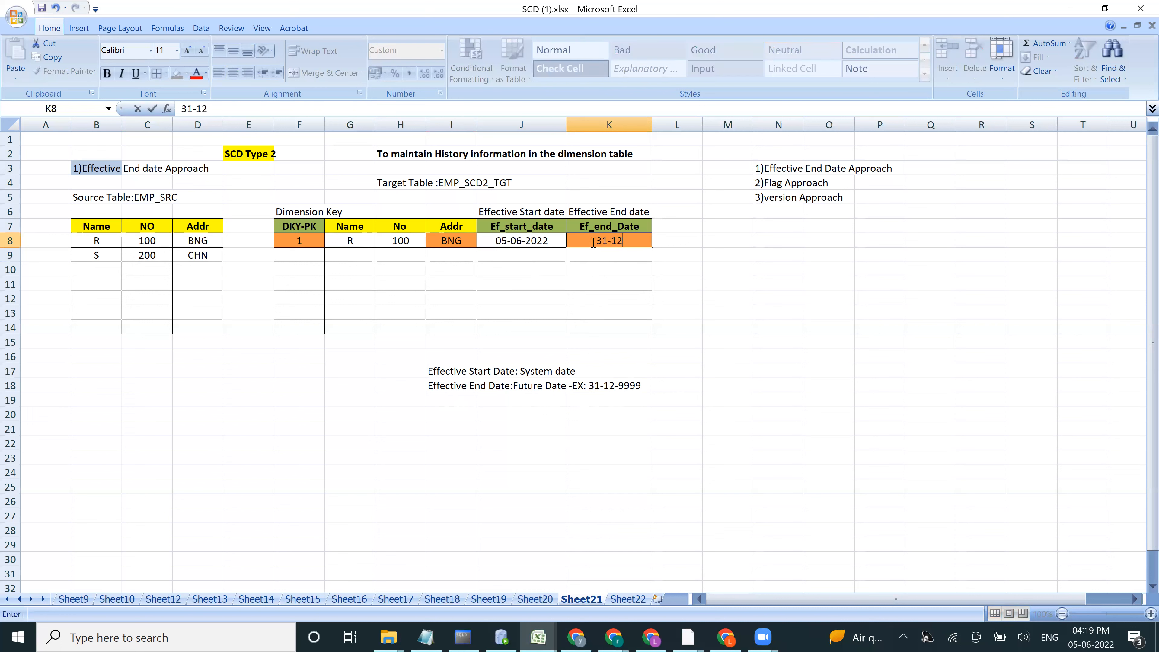
pyautogui.write('-9999')
pyautogui.click(94, 256)
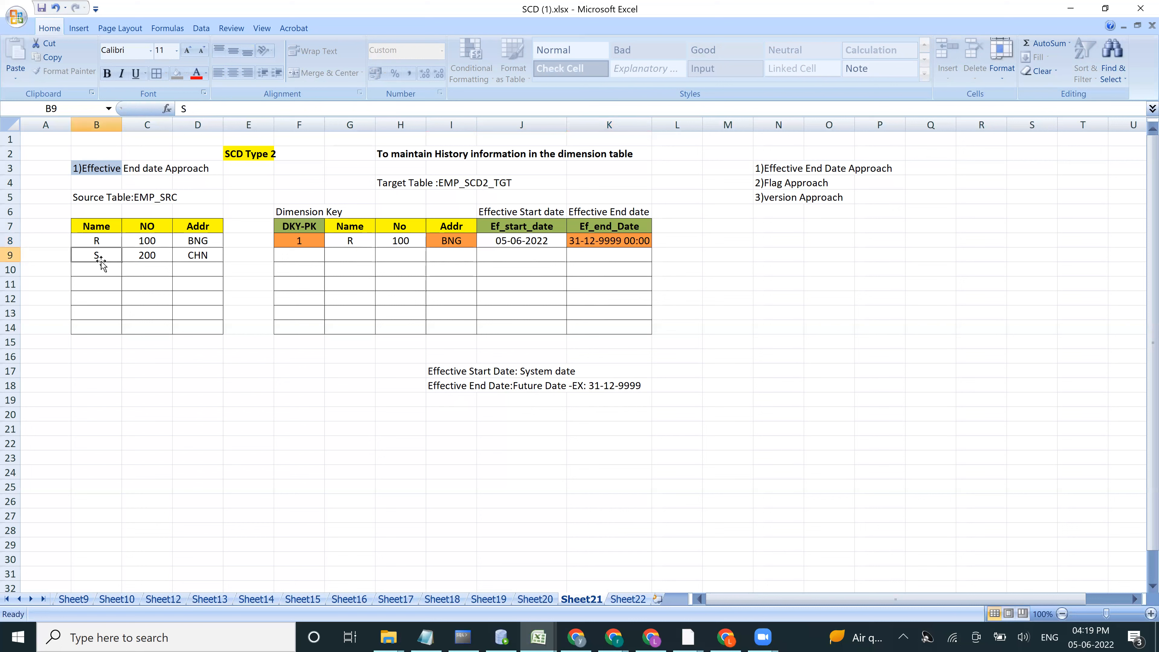
# Step: Fill the second target record in row 9 with key 2, name S, number 200 and address CHN from the source table
pyautogui.write('S')
pyautogui.click(142, 255)
pyautogui.click(202, 255)
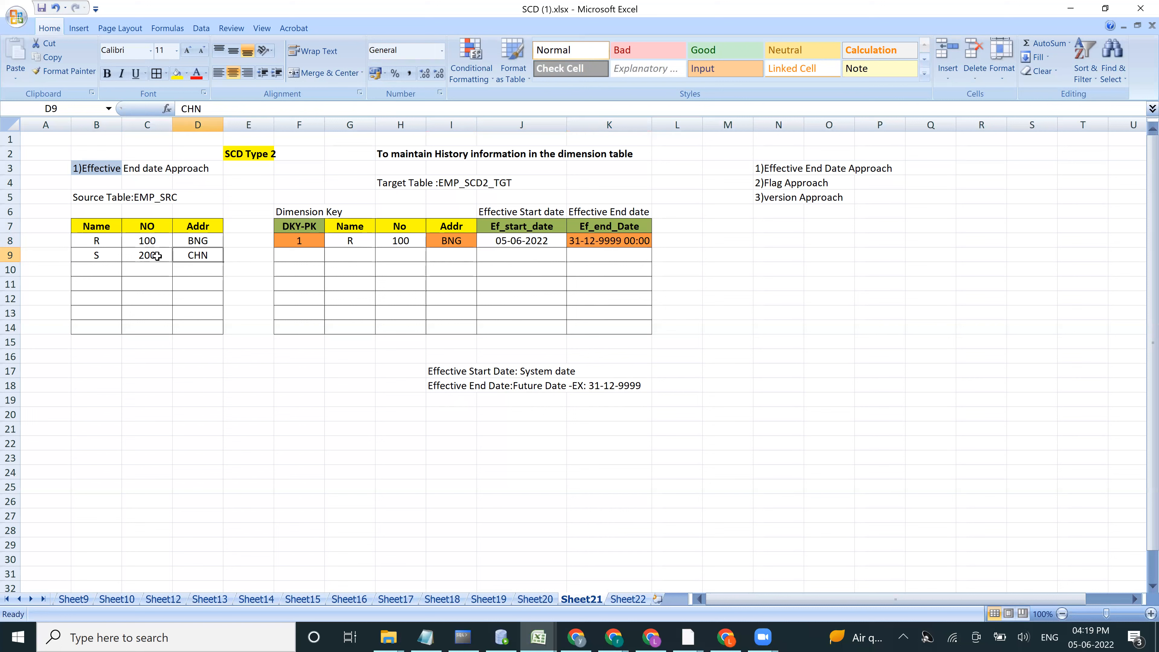
pyautogui.click(297, 255)
pyautogui.write('2')
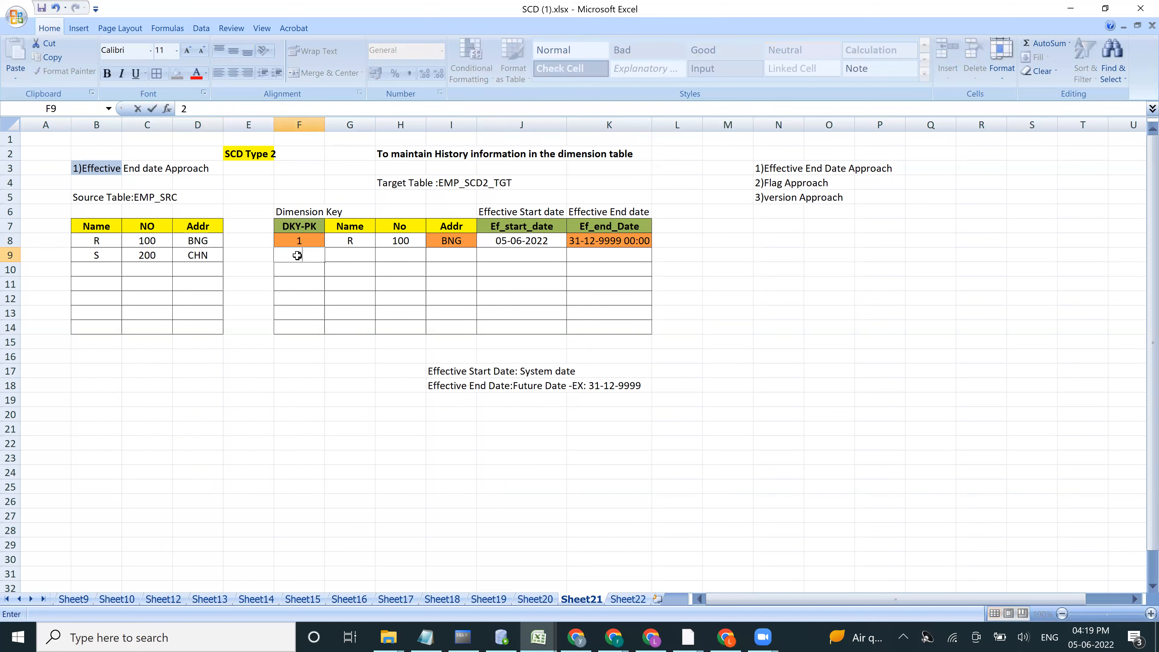
pyautogui.press('Tab')
pyautogui.press('Tab')
pyautogui.write('200')
pyautogui.press('Tab')
pyautogui.write('CHN')
pyautogui.press('Tab')
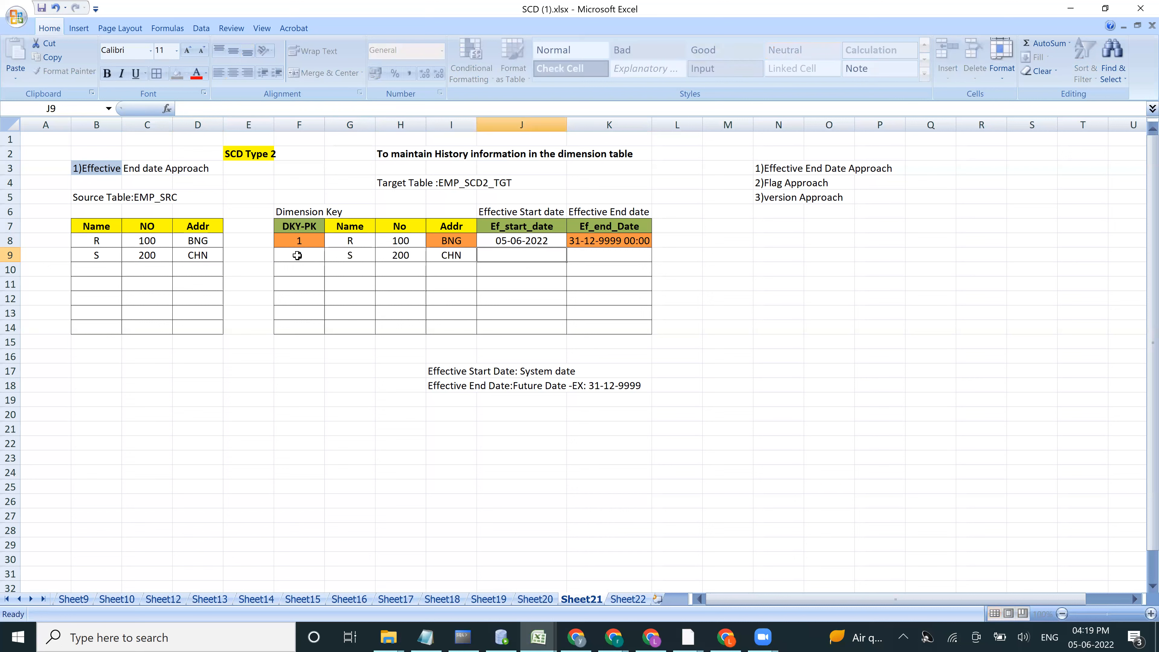
# Step: Copy the first target record's start date 05-06-2022 and end date 31-12-9999 to the second record in row 9
pyautogui.click(515, 242)
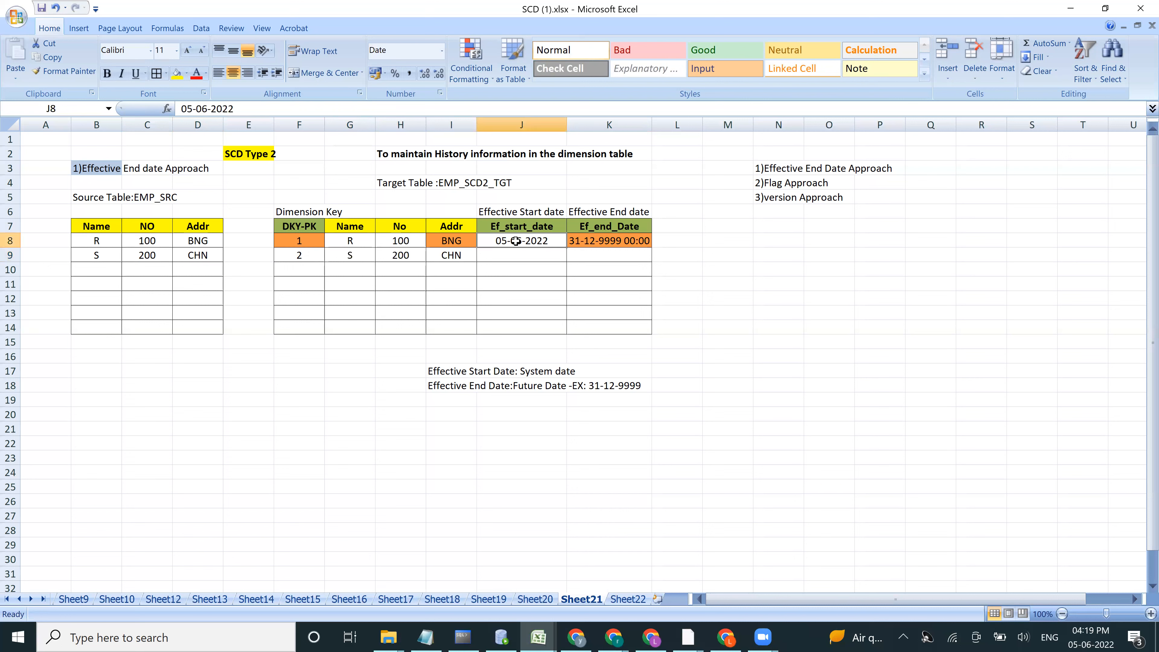
pyautogui.hotkey('ctrl', 'c')
pyautogui.click(515, 253)
pyautogui.hotkey('ctrl', 'v')
pyautogui.click(601, 242)
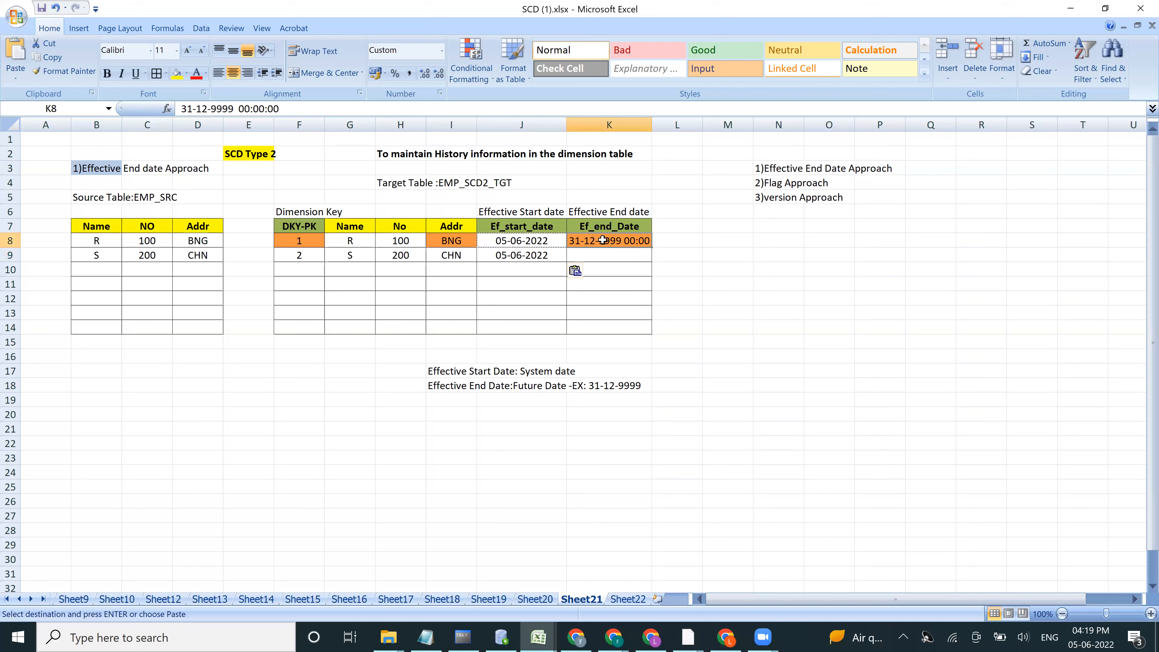
pyautogui.hotkey('ctrl', 'c')
pyautogui.click(598, 259)
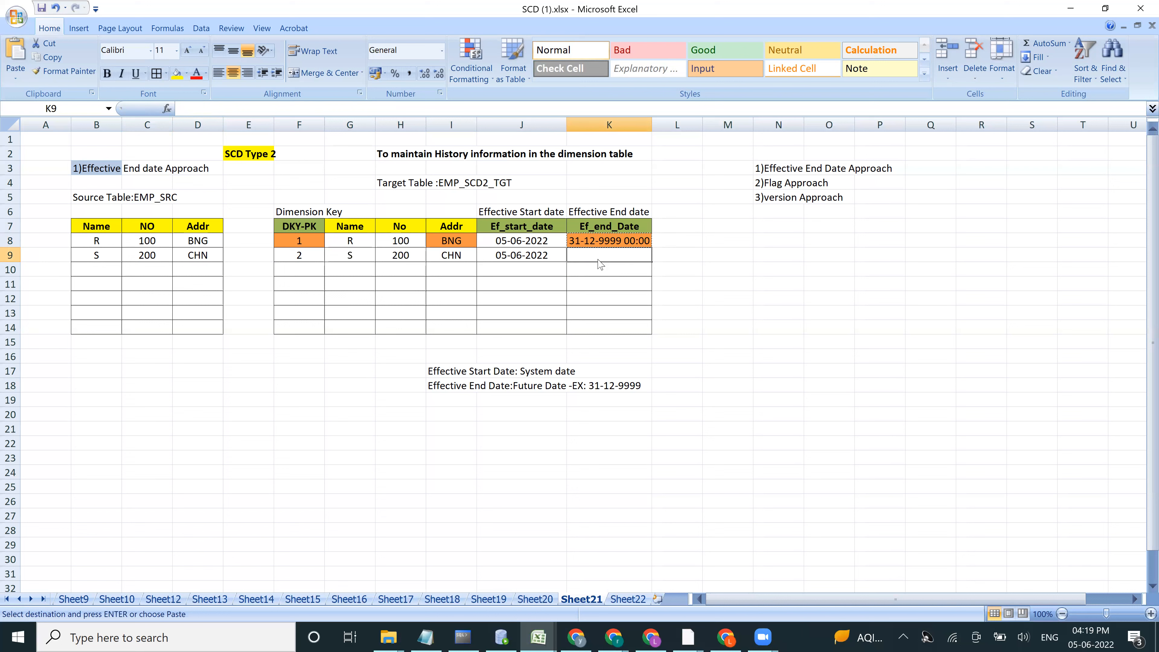
pyautogui.hotkey('ctrl', 'v')
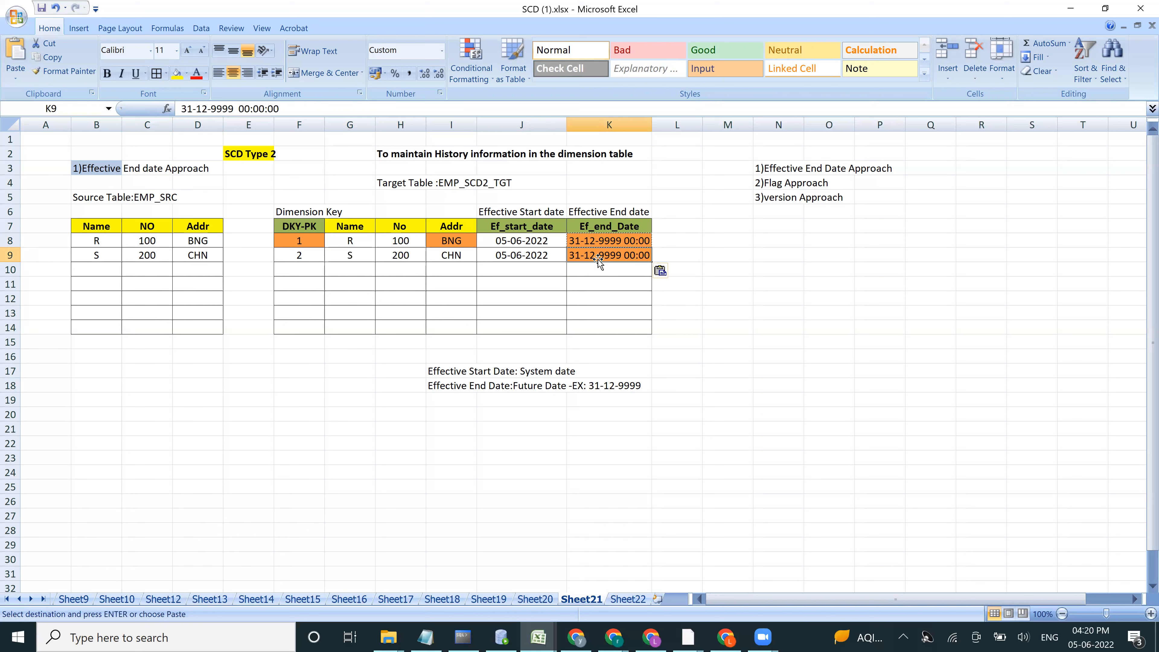
# Step: Change the address of source record R in row 8 to HYD and compare it with the target record's address
pyautogui.click(95, 275)
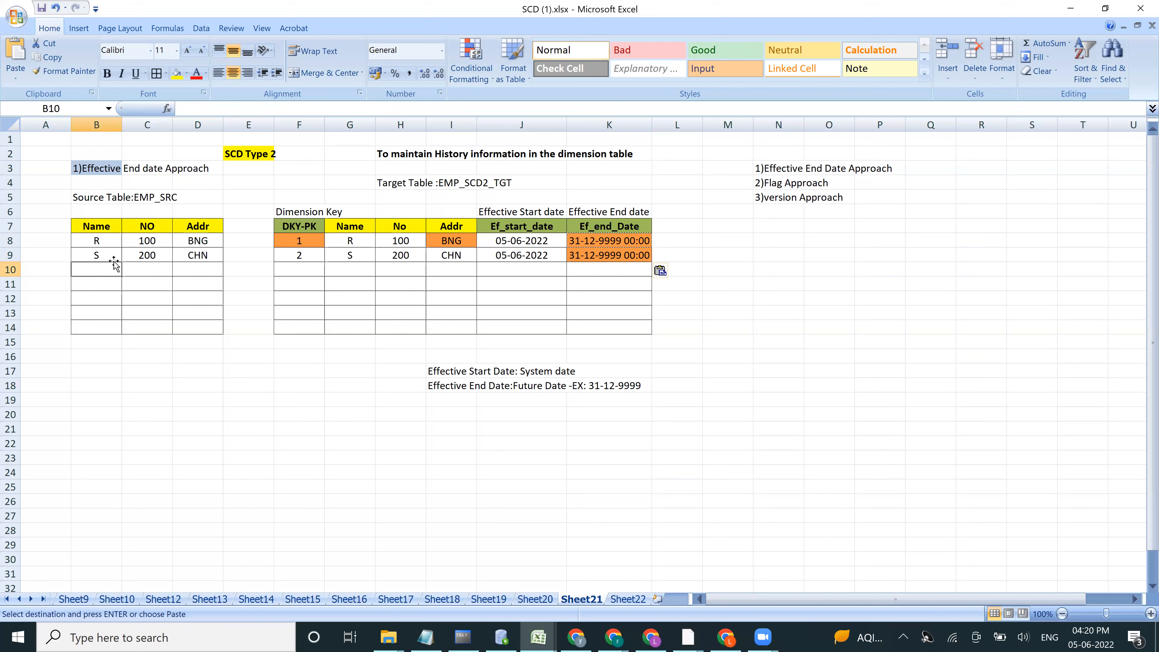
pyautogui.click(194, 240)
pyautogui.write('HYD')
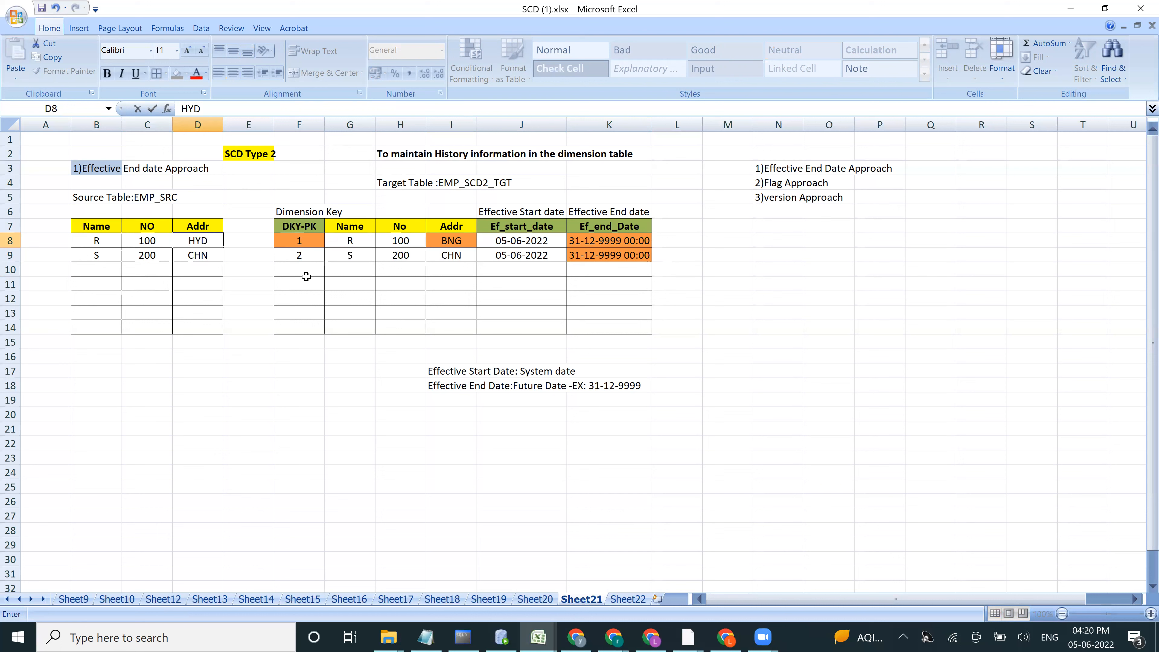
pyautogui.click(448, 241)
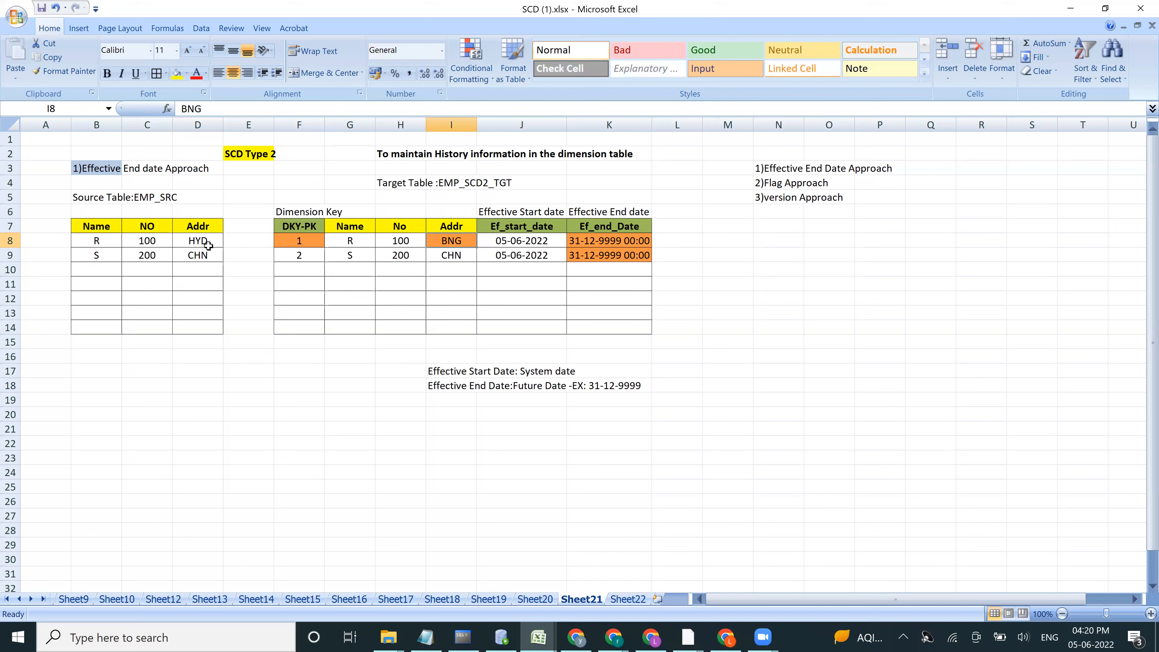
pyautogui.click(200, 240)
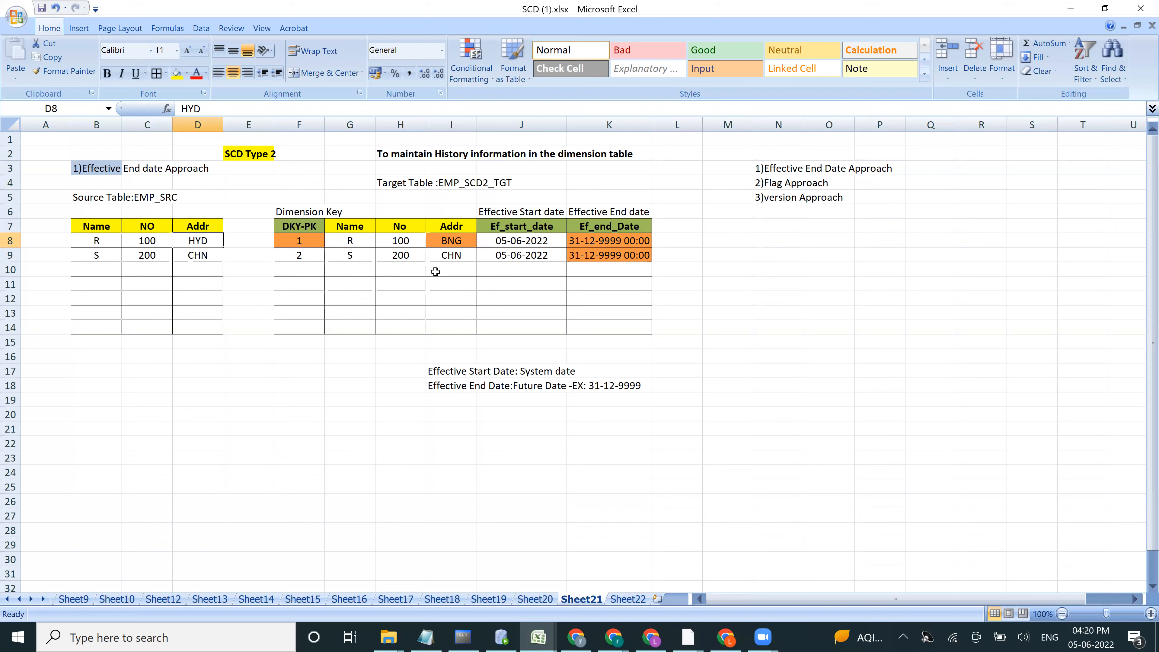
# Step: Add a third target record in row 10 with key 3, name R, number 100 and address HYD
pyautogui.click(297, 266)
pyautogui.write('3')
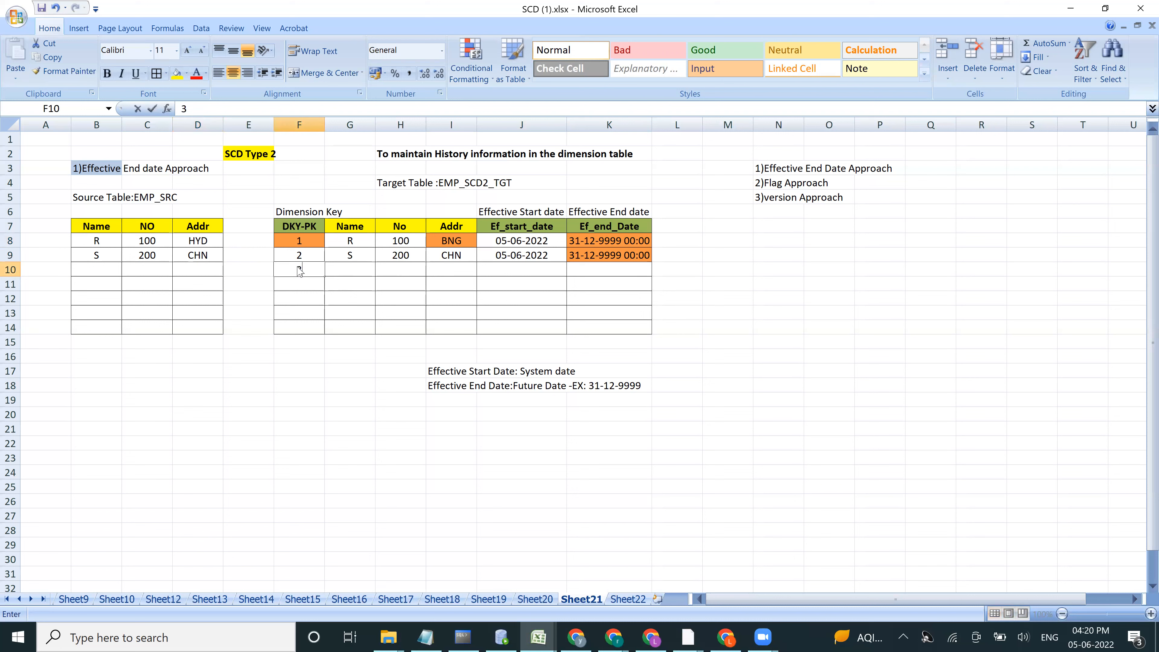
pyautogui.click(353, 271)
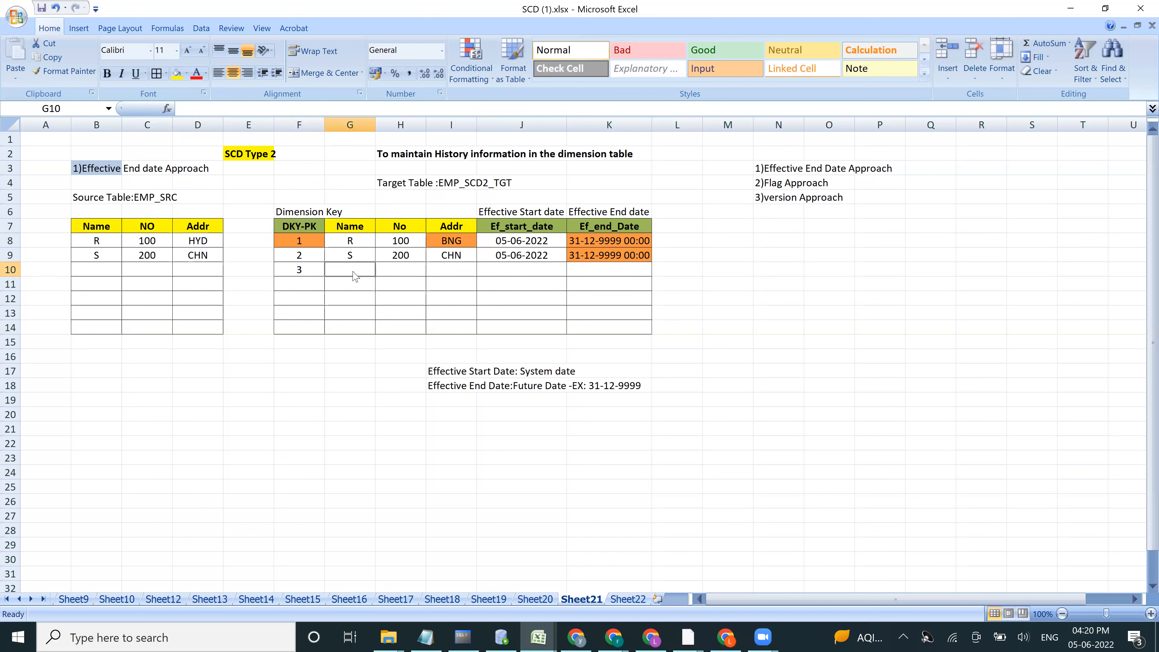
pyautogui.press('Tab')
pyautogui.write('100')
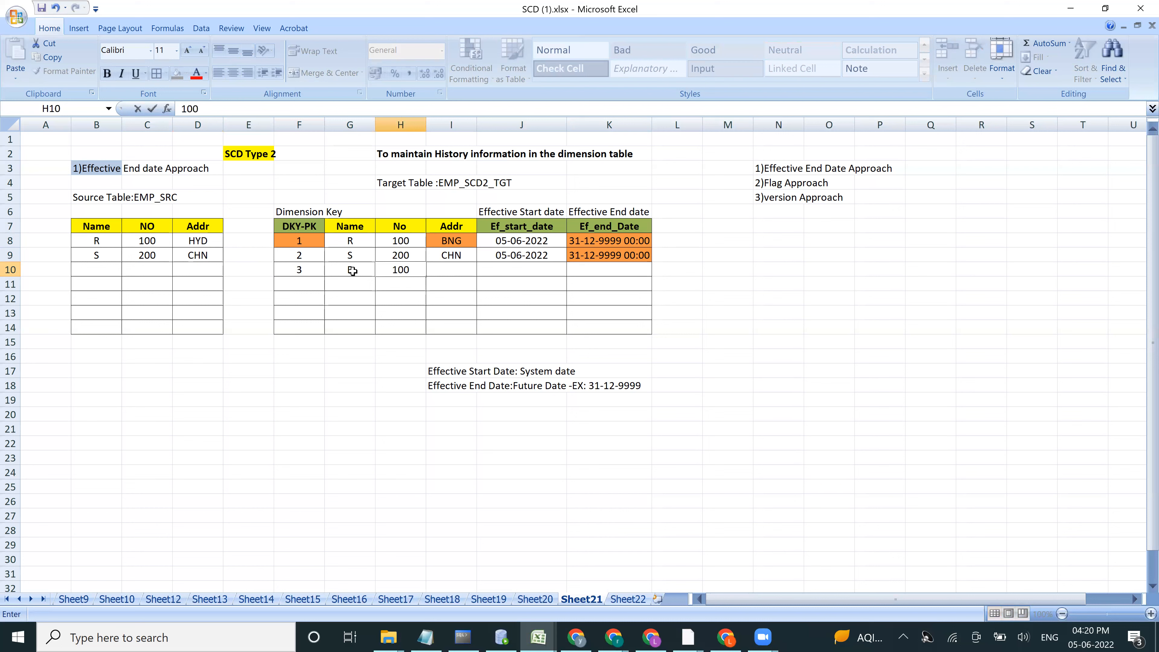
pyautogui.press('Tab')
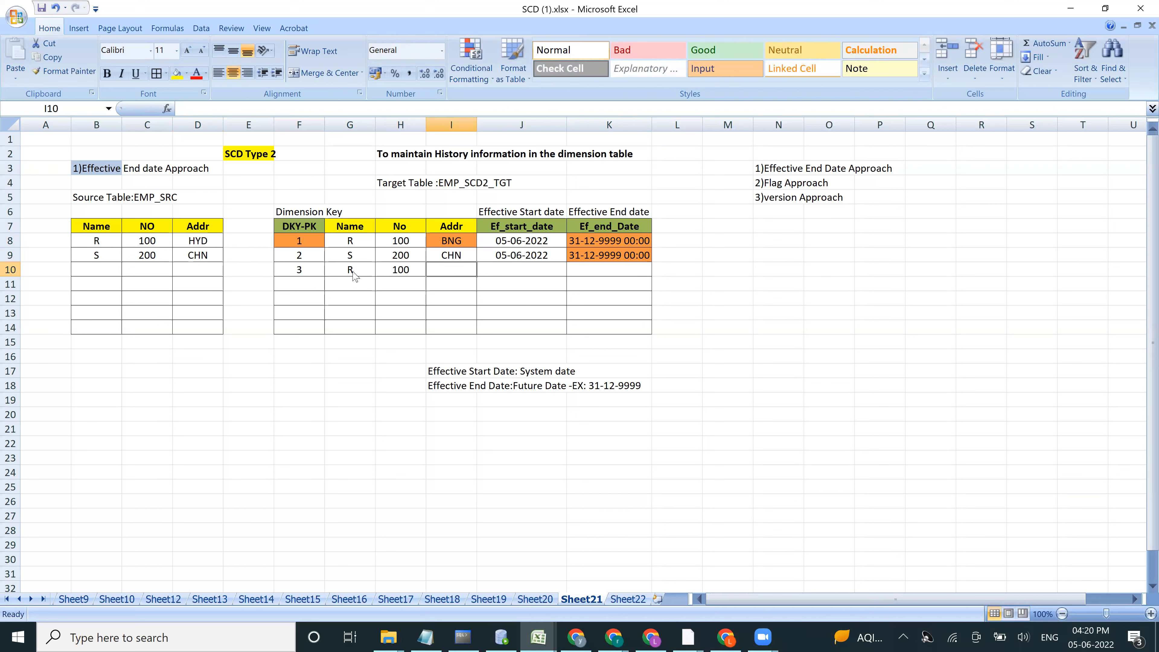
pyautogui.write('HYD')
# Step: Set the third target record's effective start date to 10-06-2022 and copy the end date 31-12-9999 from row 9
pyautogui.click(500, 269)
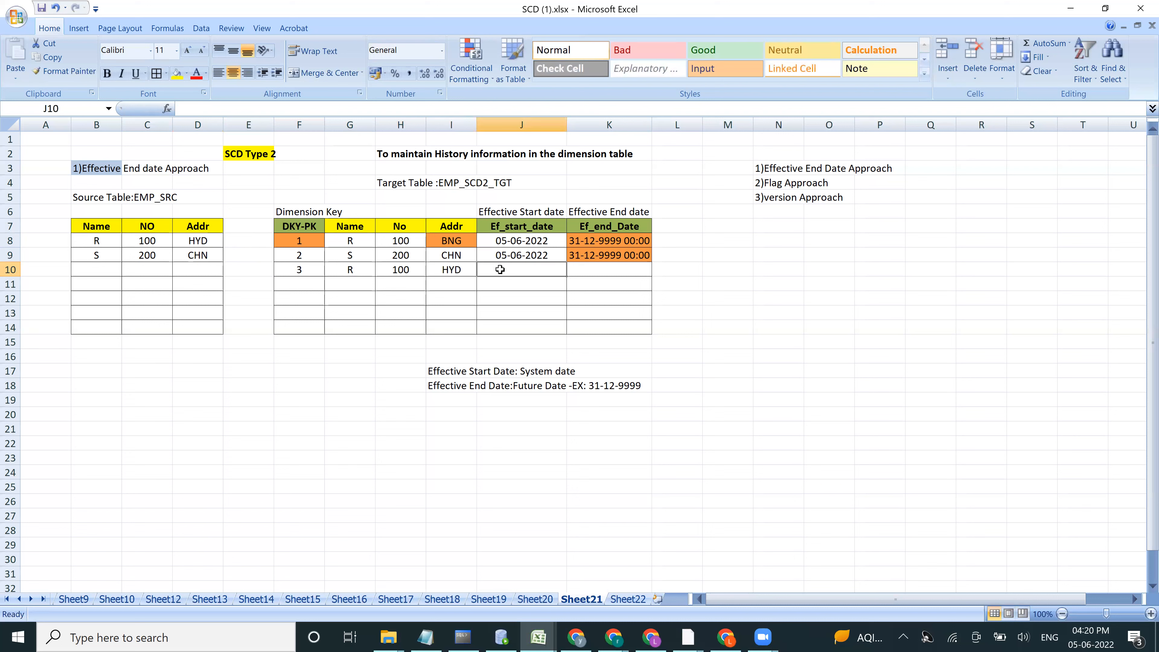
pyautogui.write('10-06-2022')
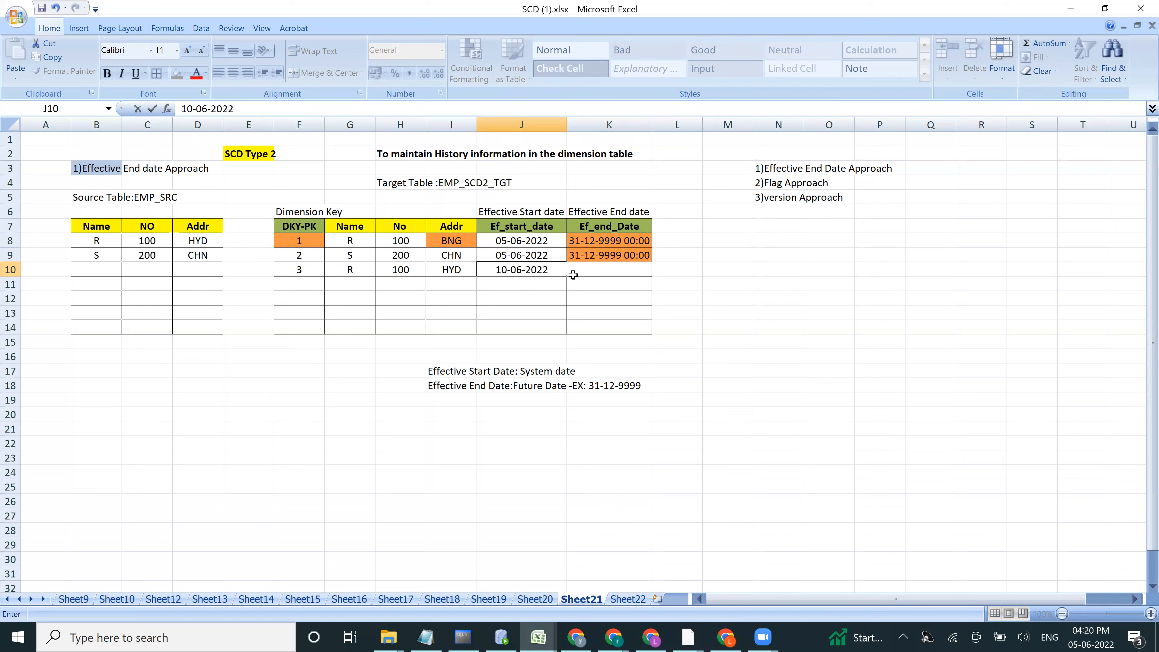
pyautogui.click(593, 269)
pyautogui.click(588, 257)
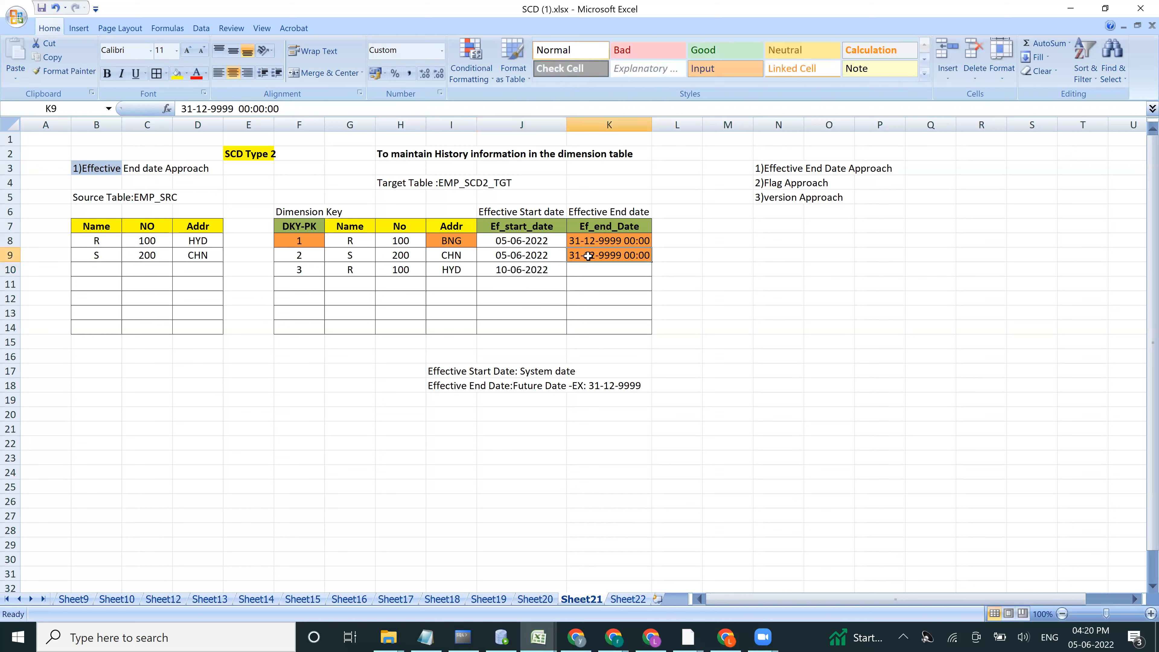
pyautogui.hotkey('ctrl', 'c')
pyautogui.click(586, 274)
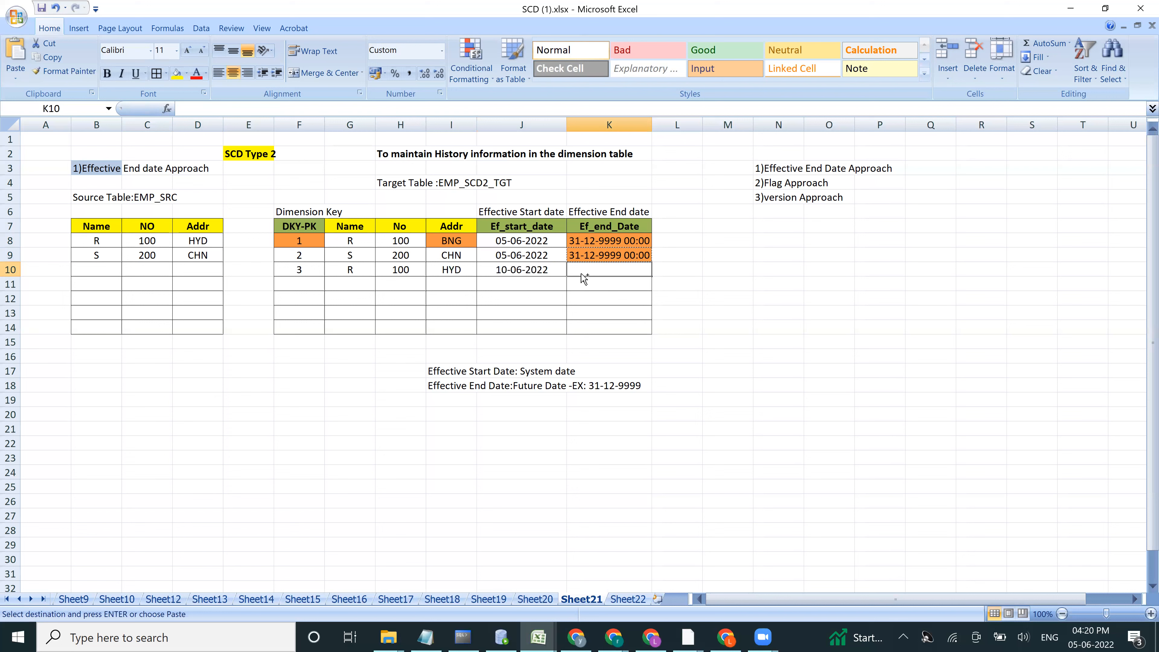
pyautogui.hotkey('ctrl', 'v')
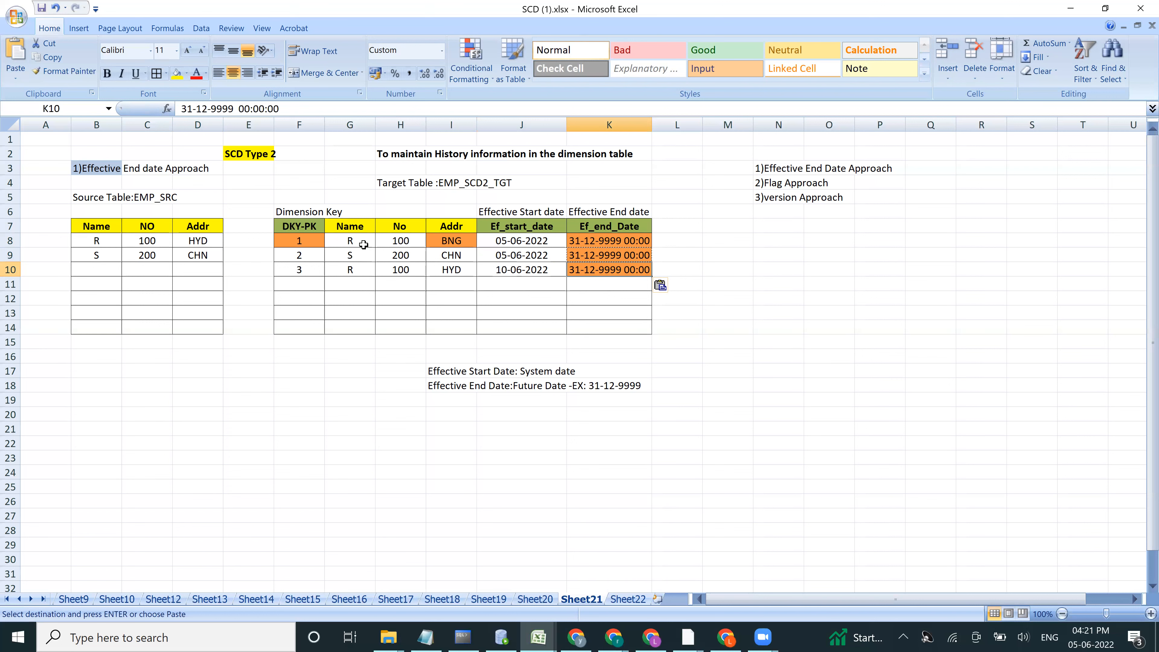
# Step: Copy the third record's start date 10-06-2022 into the first target record's effective end date and compare the dates of both R records
pyautogui.click(451, 241)
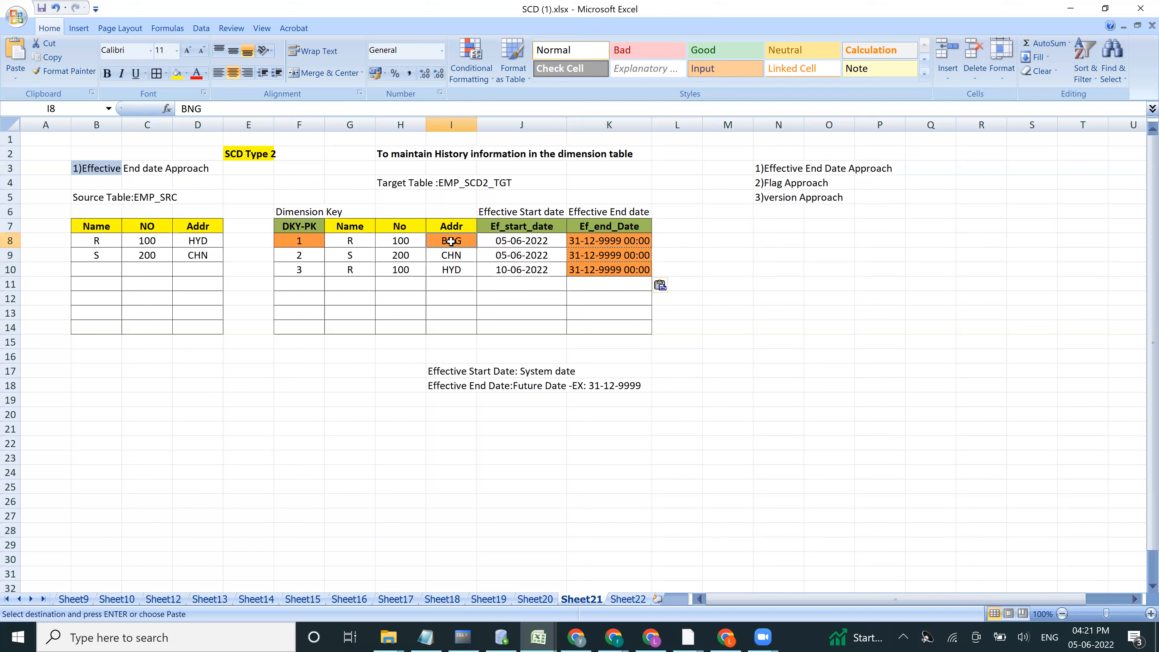
pyautogui.click(442, 268)
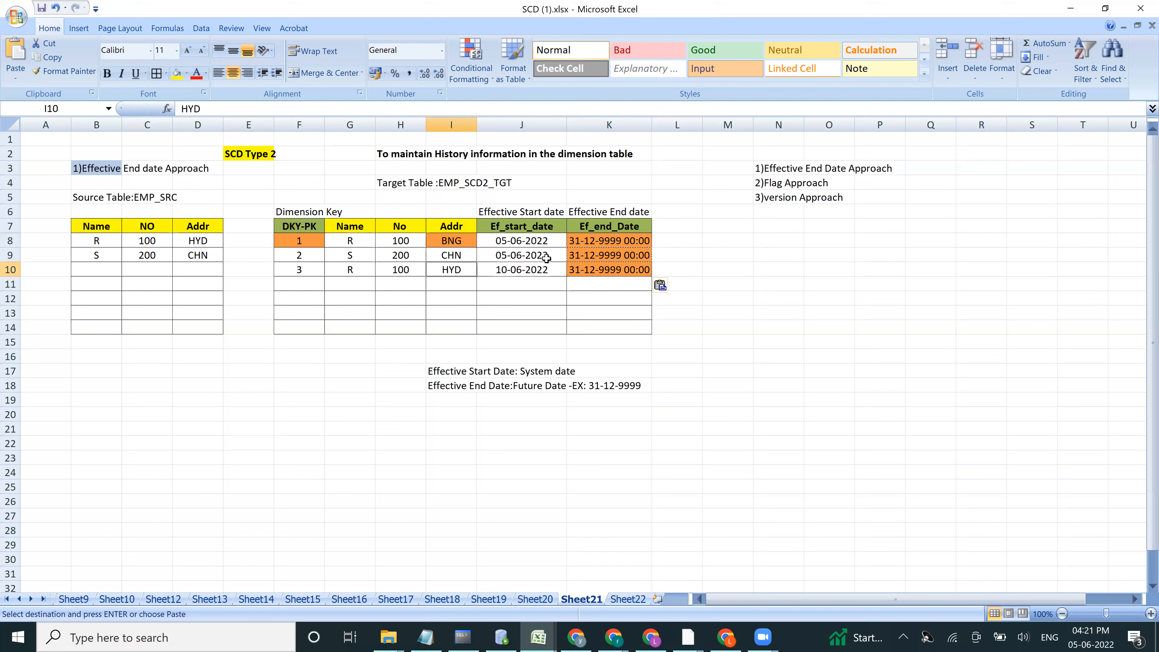
pyautogui.click(598, 238)
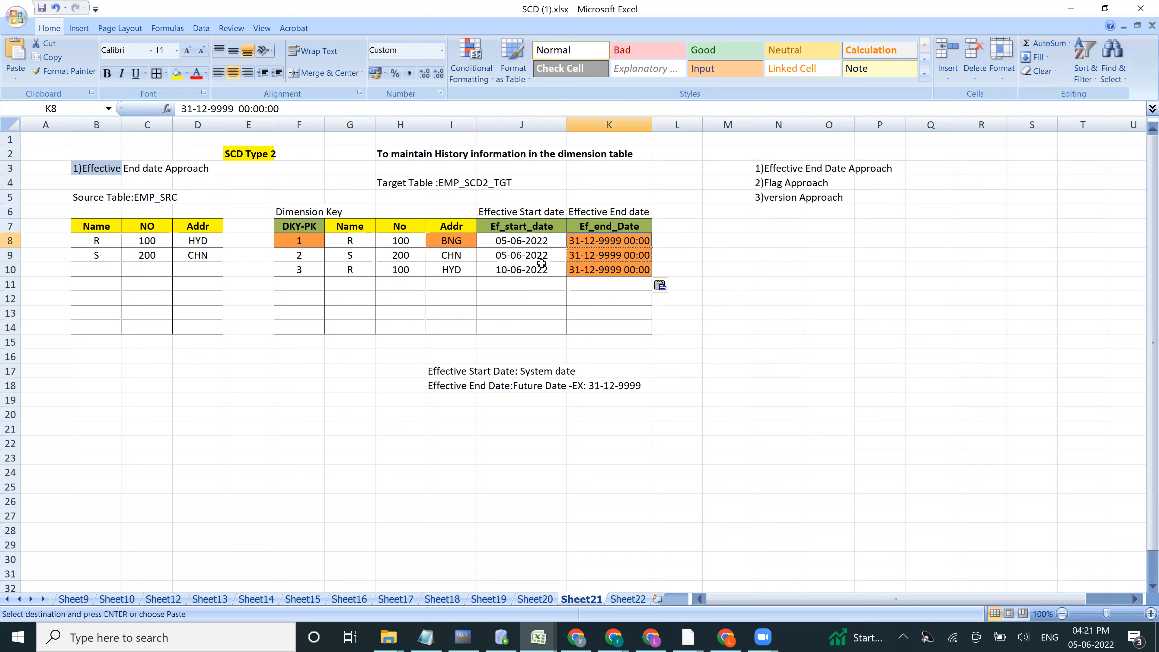
pyautogui.click(522, 269)
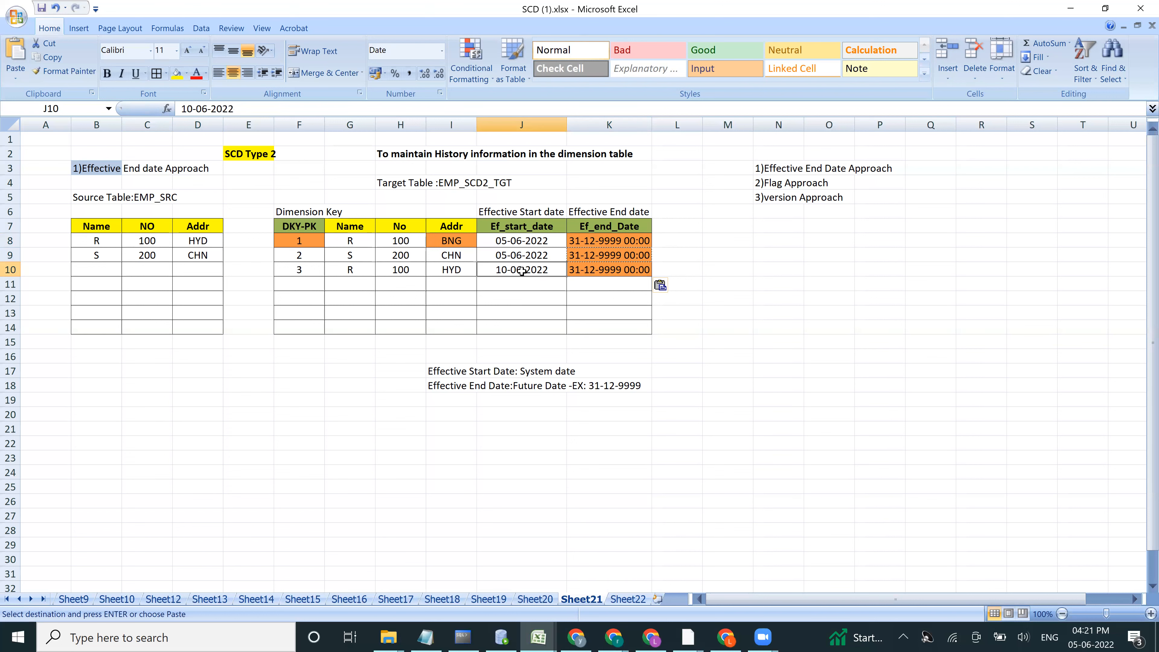
pyautogui.hotkey('ctrl', 'c')
pyautogui.click(597, 240)
pyautogui.hotkey('ctrl', 'v')
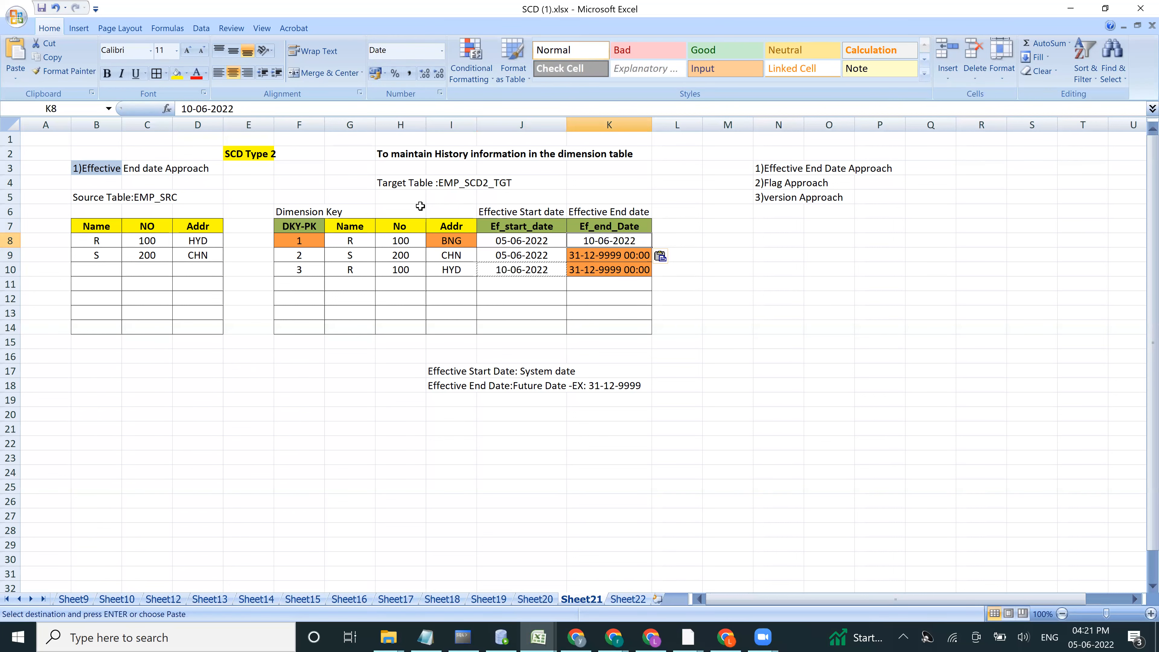
pyautogui.click(447, 241)
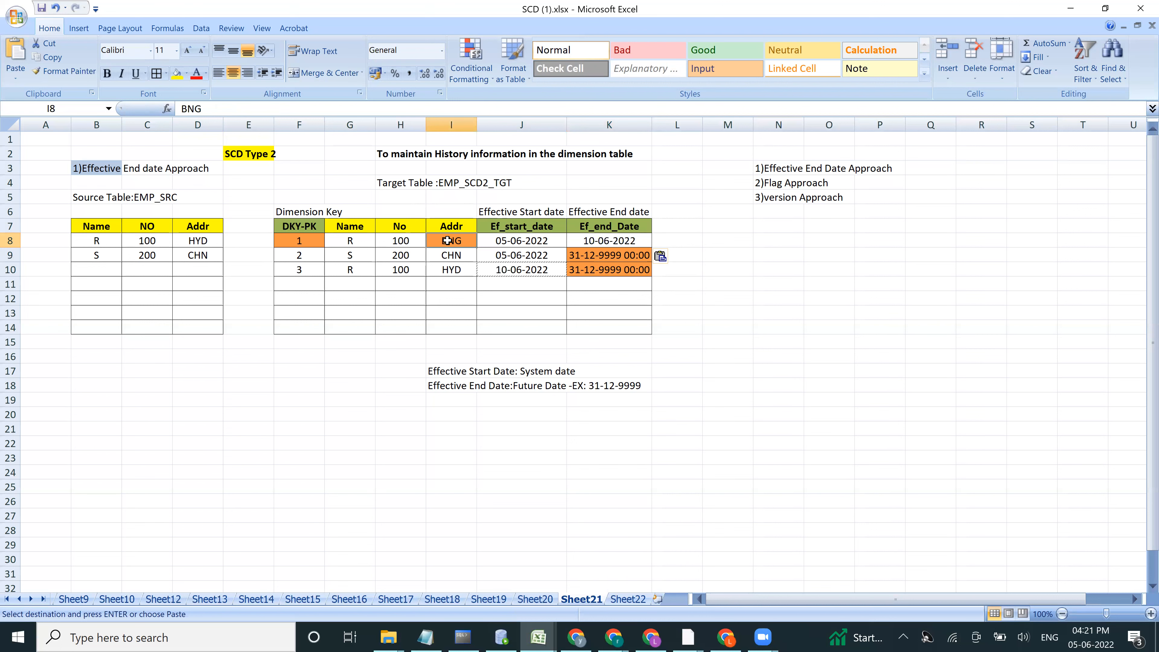
pyautogui.click(512, 242)
pyautogui.click(595, 241)
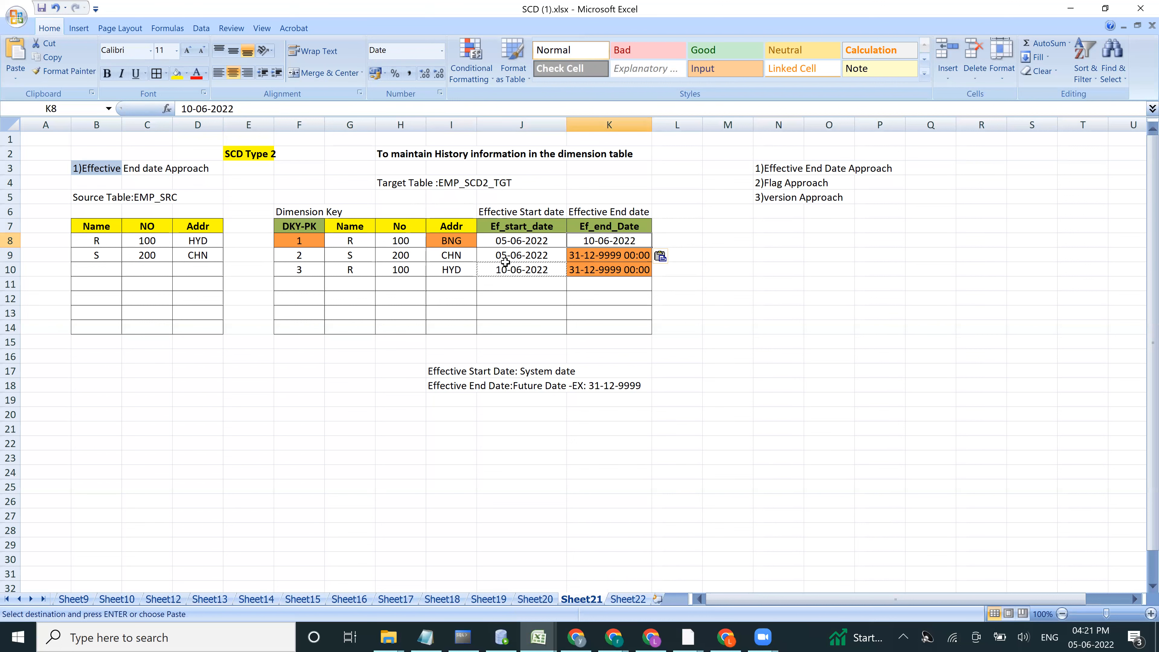
pyautogui.click(450, 269)
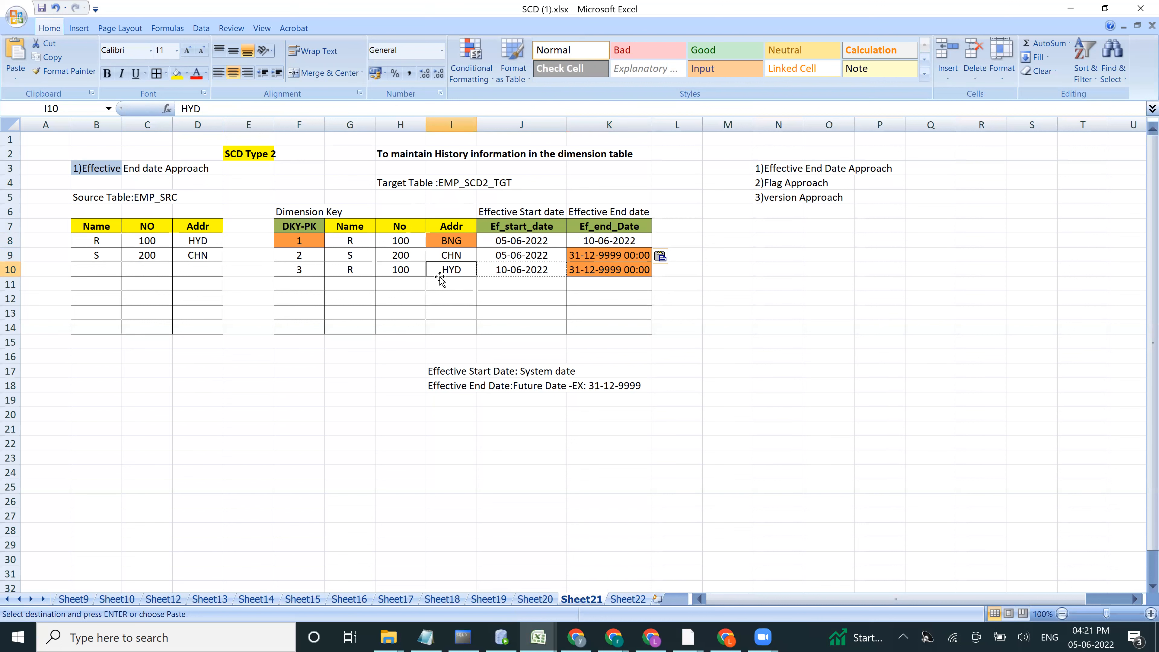
pyautogui.click(589, 270)
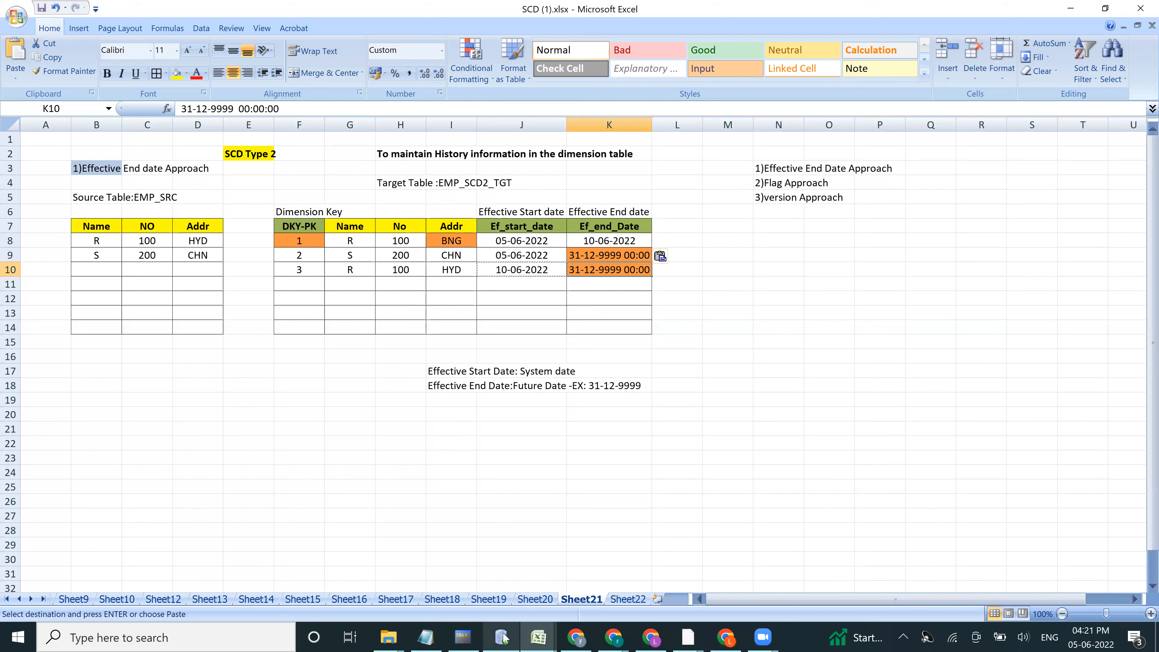
# Step: Switch to Oracle SQL Developer and run SELECT * FROM EMP_SRC and SELECT * FROM EMP_SCD2_TGT separately
pyautogui.moveTo(504, 638)
pyautogui.click(502, 566)
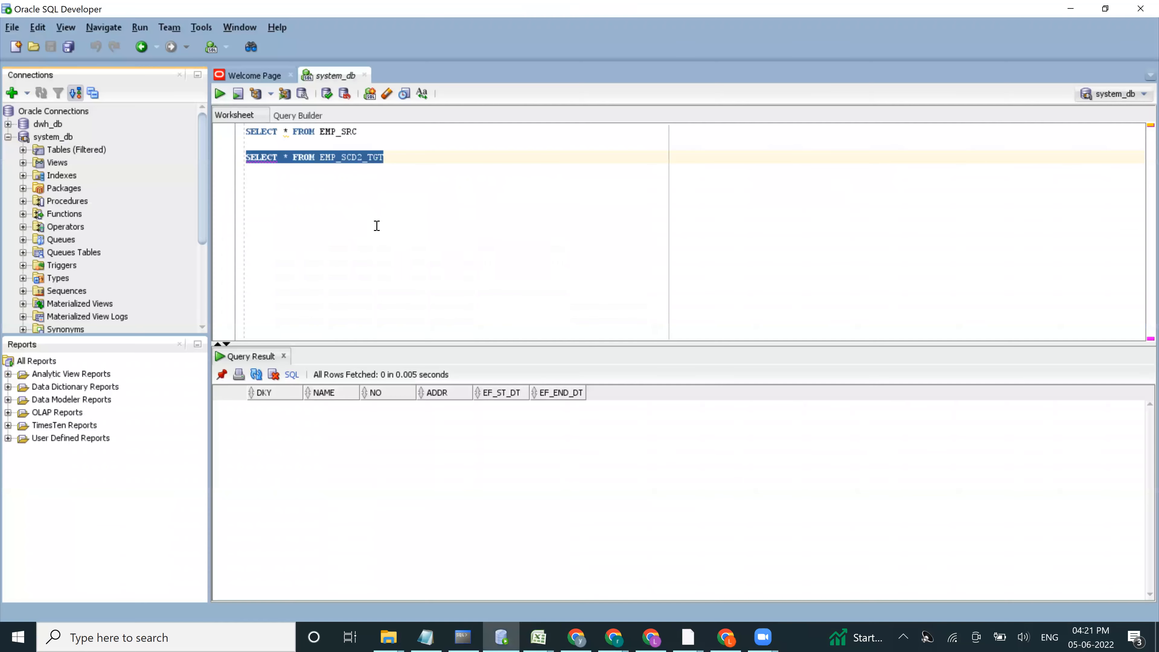
pyautogui.moveTo(360, 131); pyautogui.dragTo(246, 132)
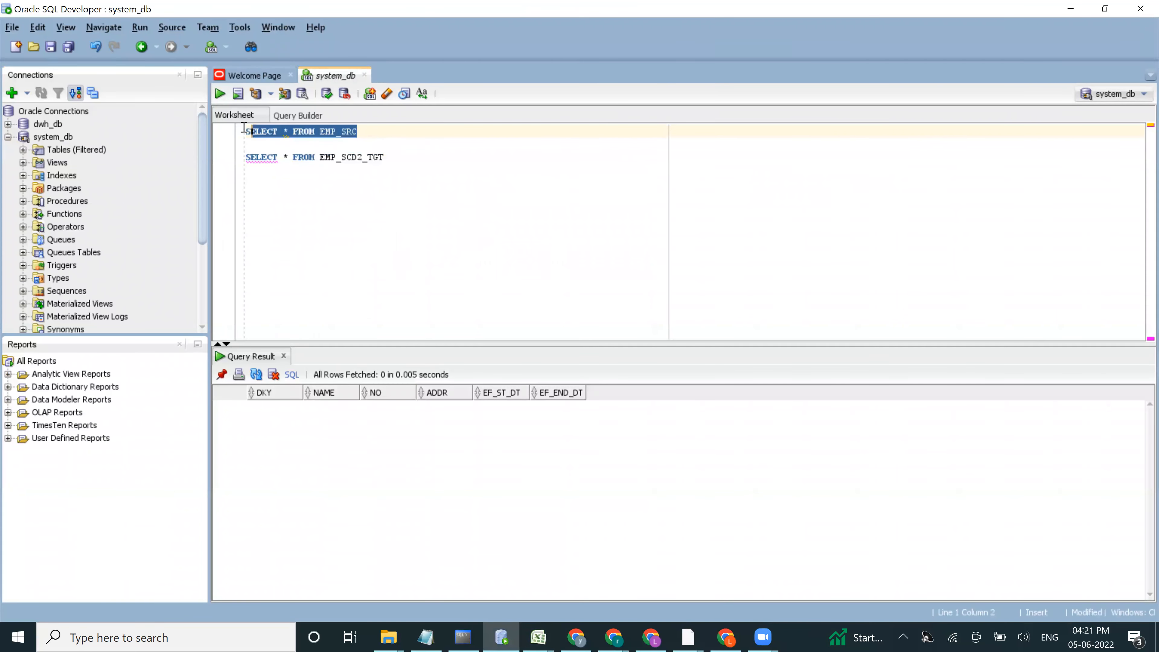
pyautogui.click(220, 95)
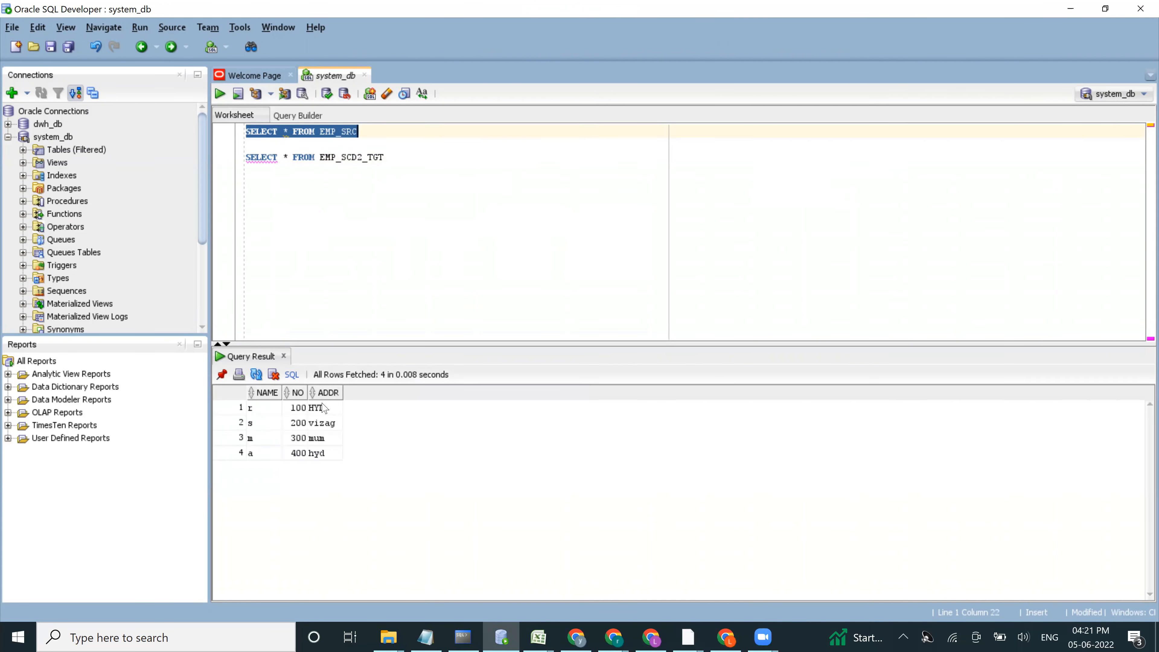
pyautogui.click(309, 157)
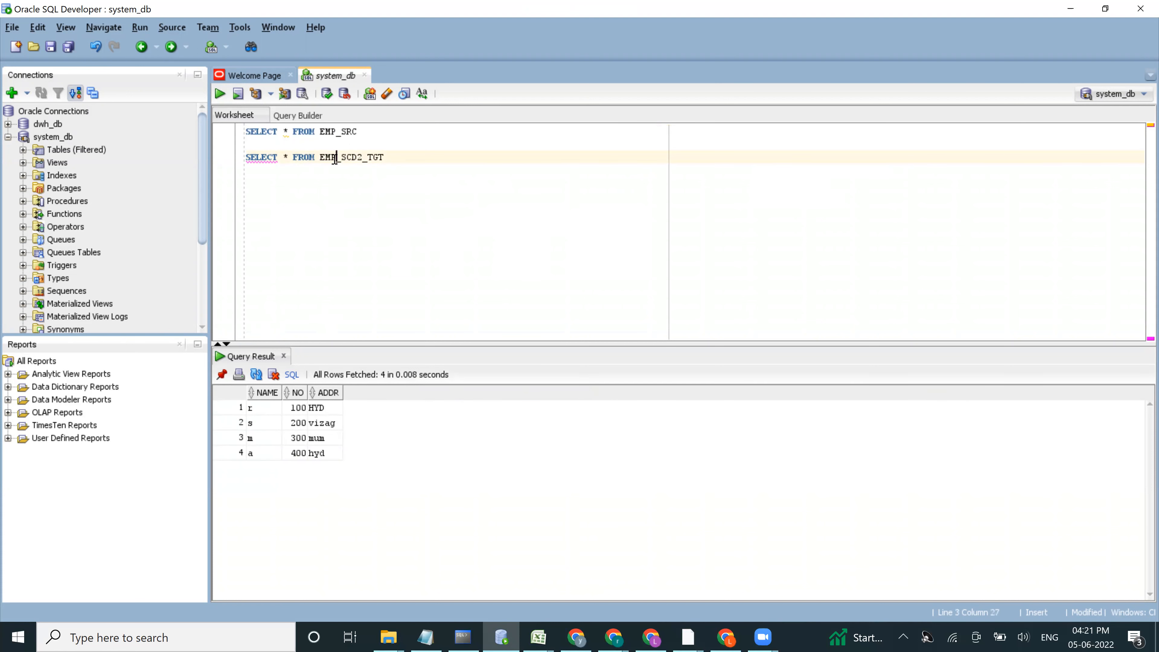
pyautogui.moveTo(375, 158); pyautogui.dragTo(244, 157)
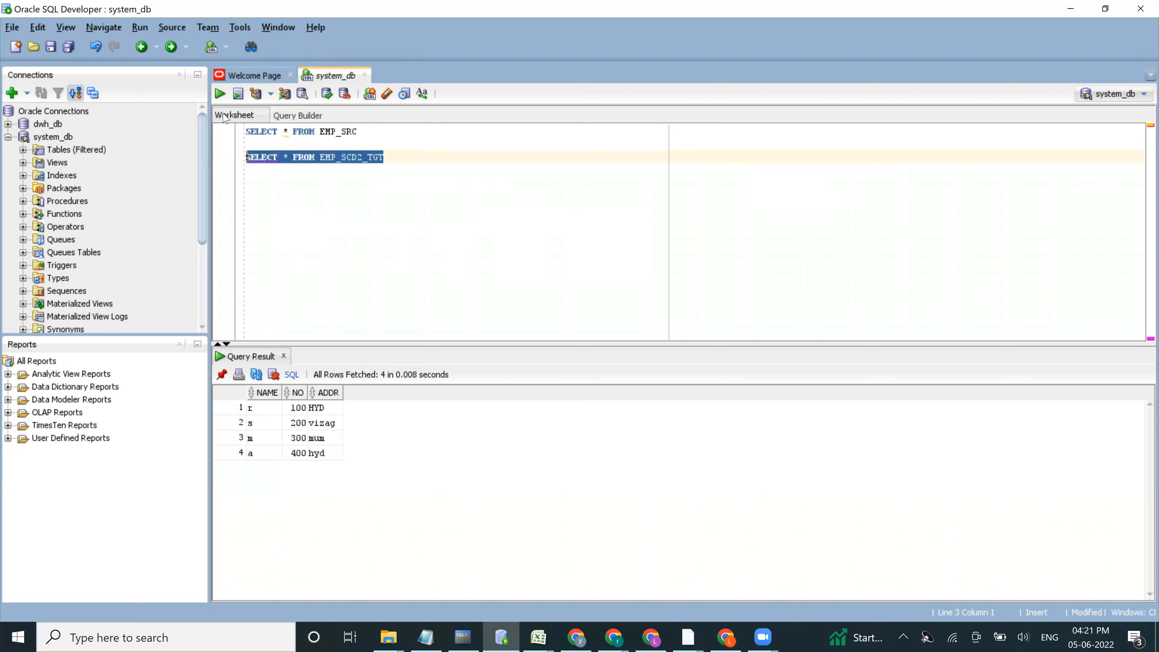
pyautogui.click(219, 97)
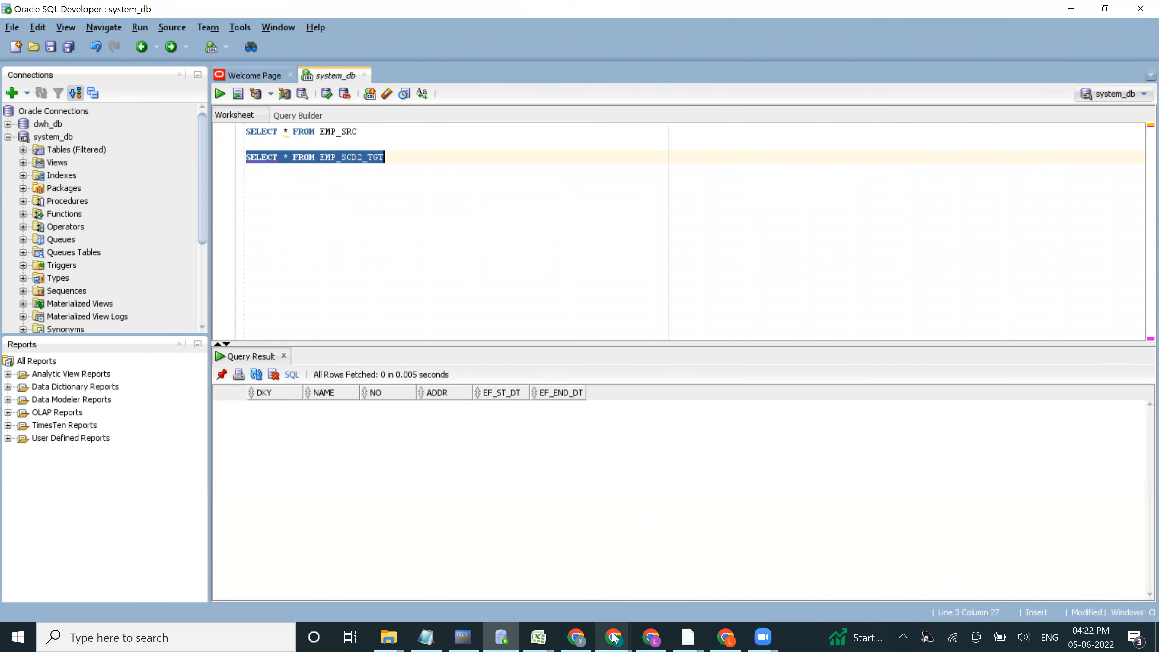
# Step: Switch to Informatica Data Integration and create a new mapping in the Orange folder
pyautogui.click(647, 552)
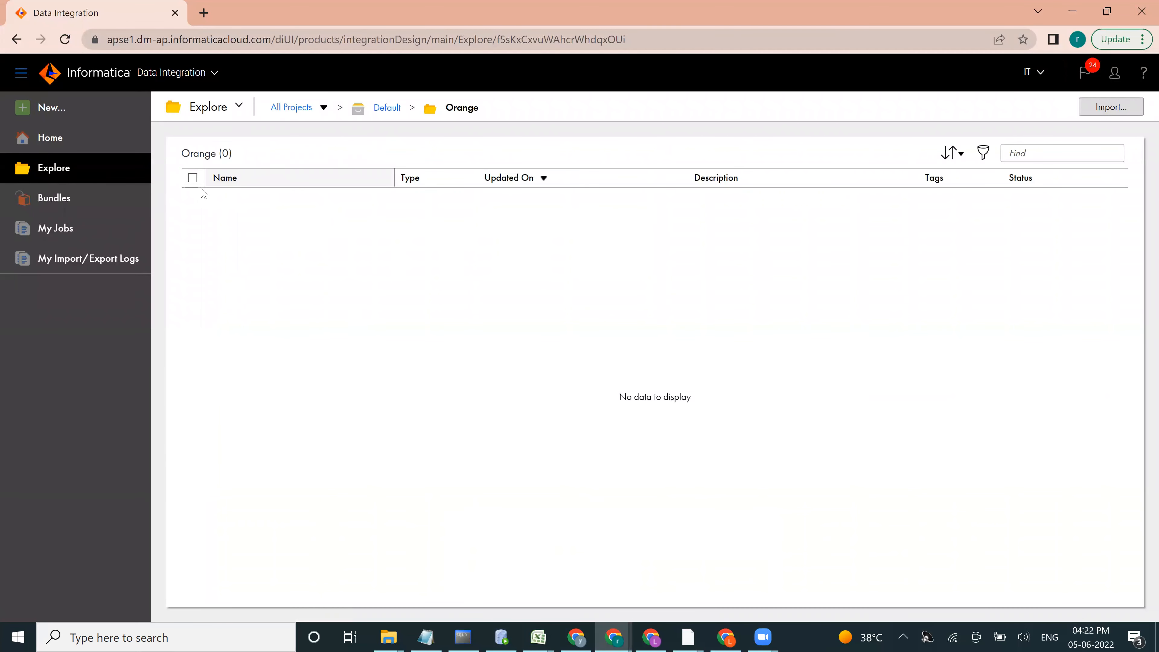
pyautogui.click(51, 114)
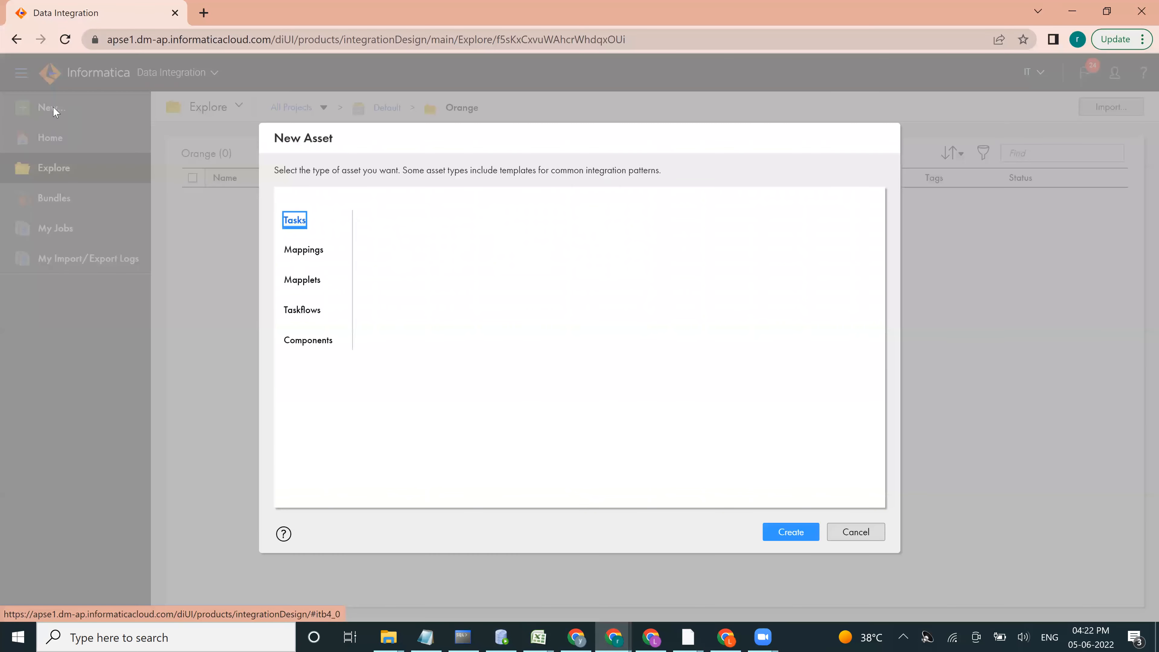
pyautogui.click(304, 250)
pyautogui.click(801, 542)
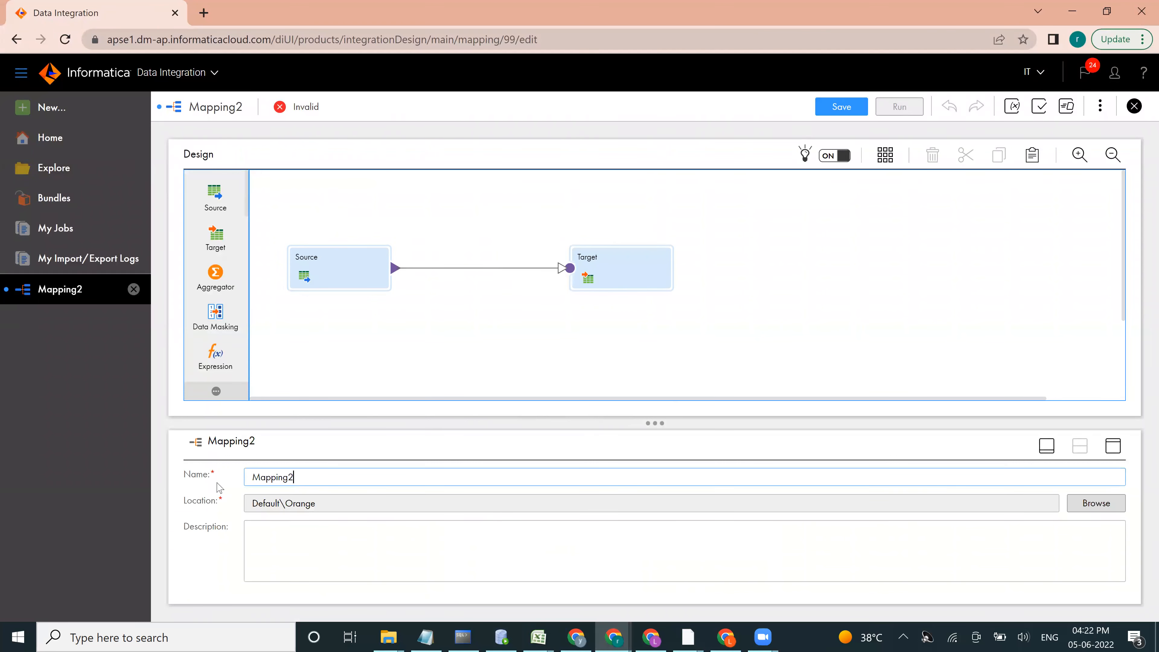
# Step: Name the mapping M_EMP_SCD_TYPE_2 and give the design canvas the full working area
pyautogui.write('M')
pyautogui.write('_EMP_SCD_TYPE_2')
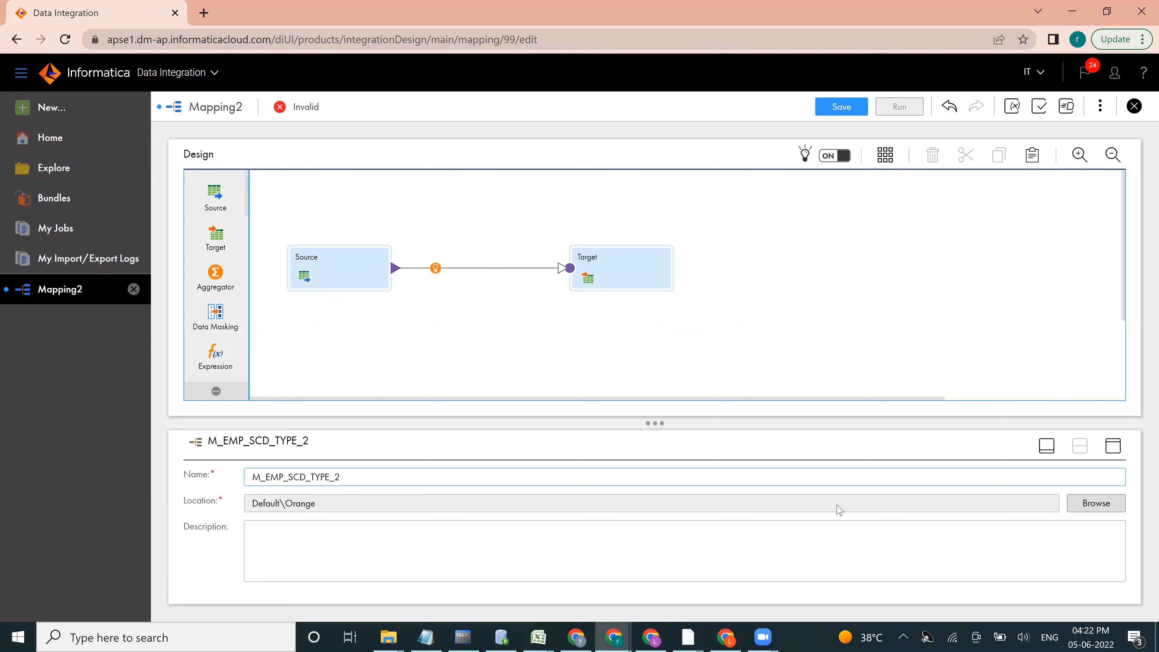
pyautogui.click(1046, 446)
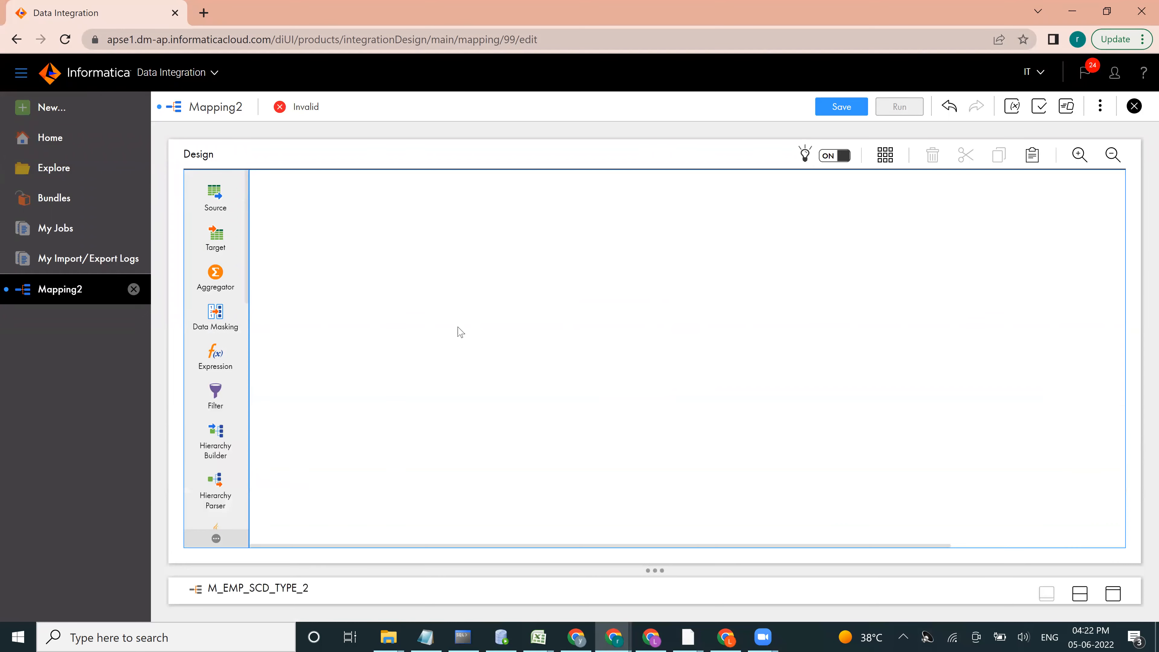
# Step: Set the Source transformation's connection to src_db_orcl_system (Oracle) with Single Object as the source type
pyautogui.click(309, 271)
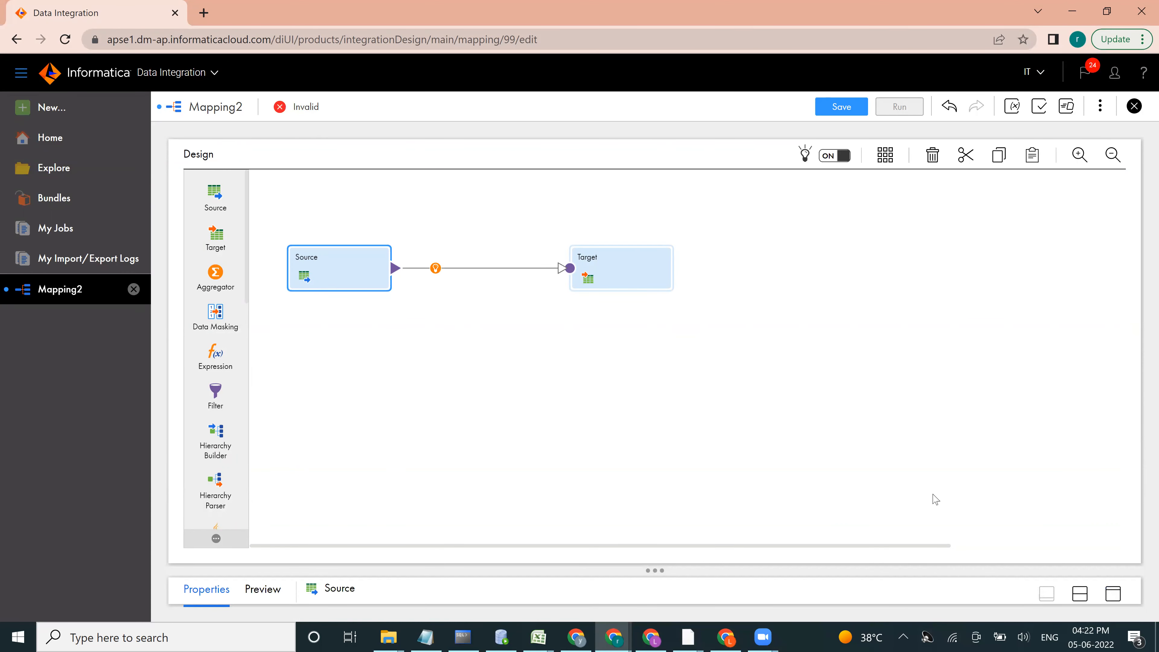
pyautogui.click(1114, 595)
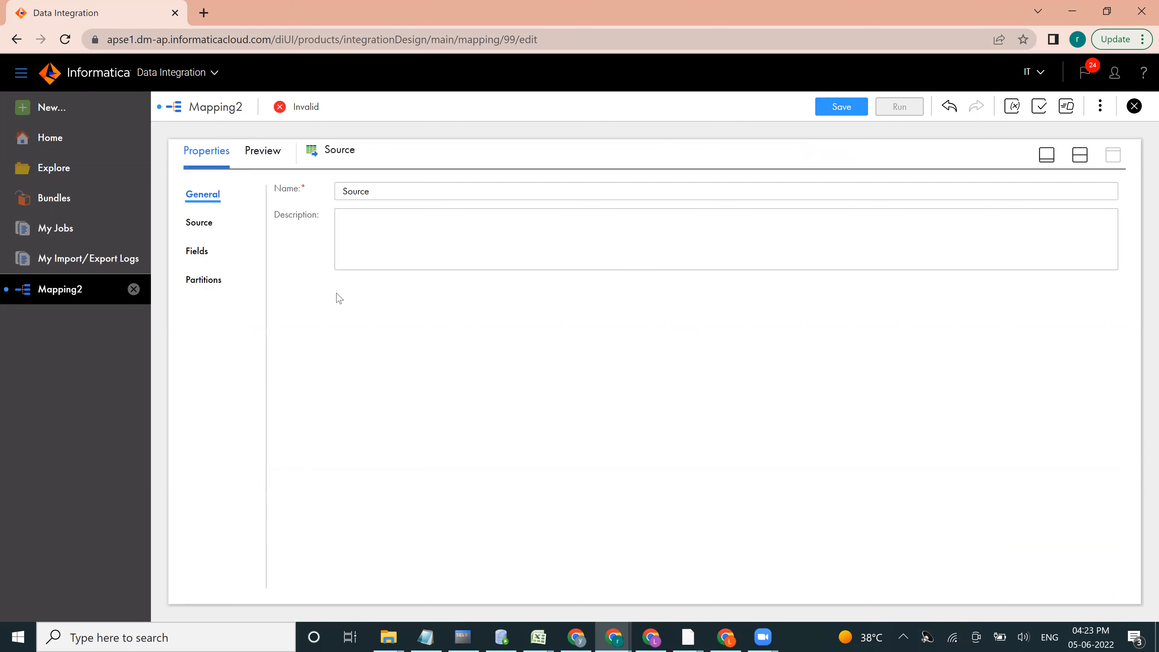
pyautogui.click(201, 224)
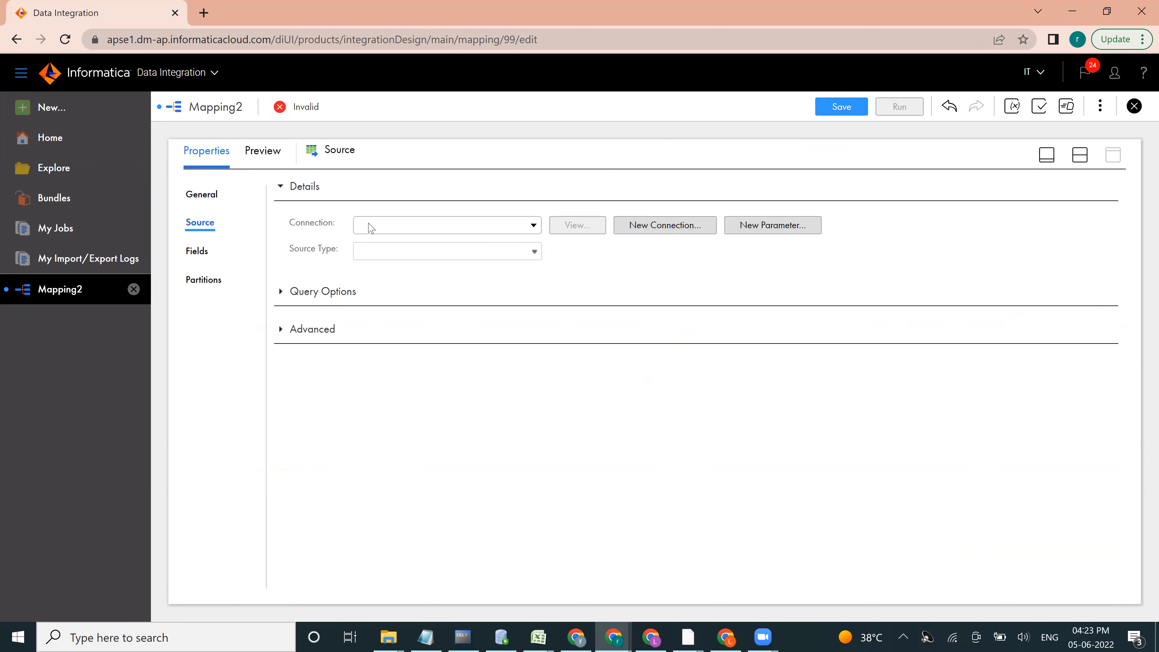
pyautogui.click(424, 226)
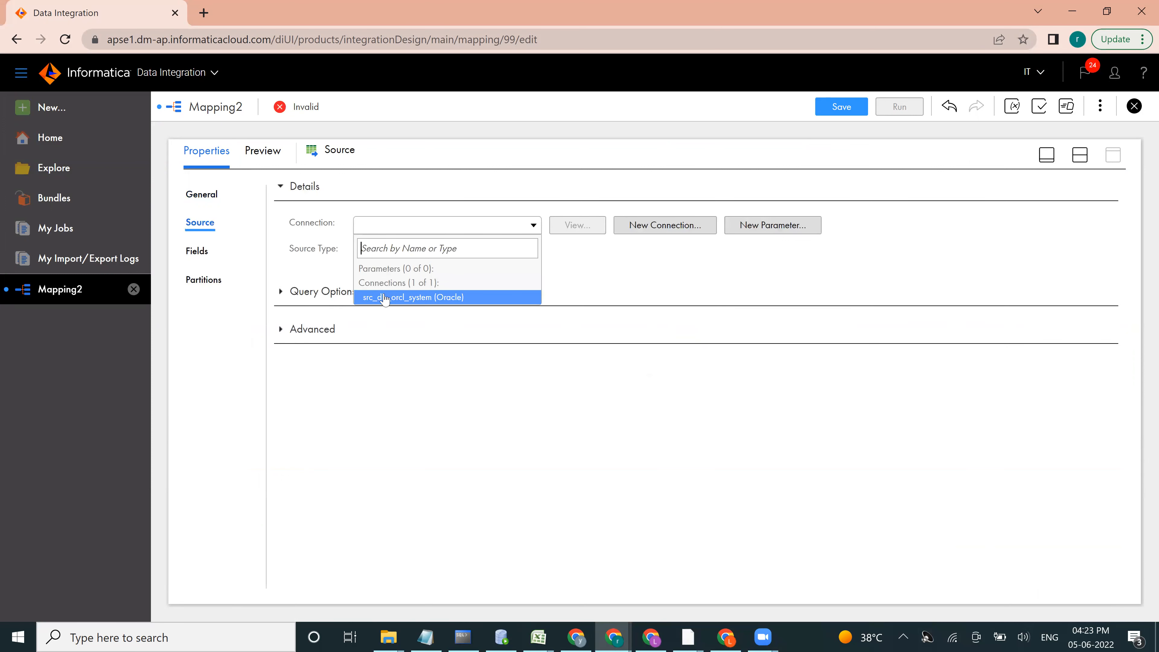
pyautogui.click(384, 297)
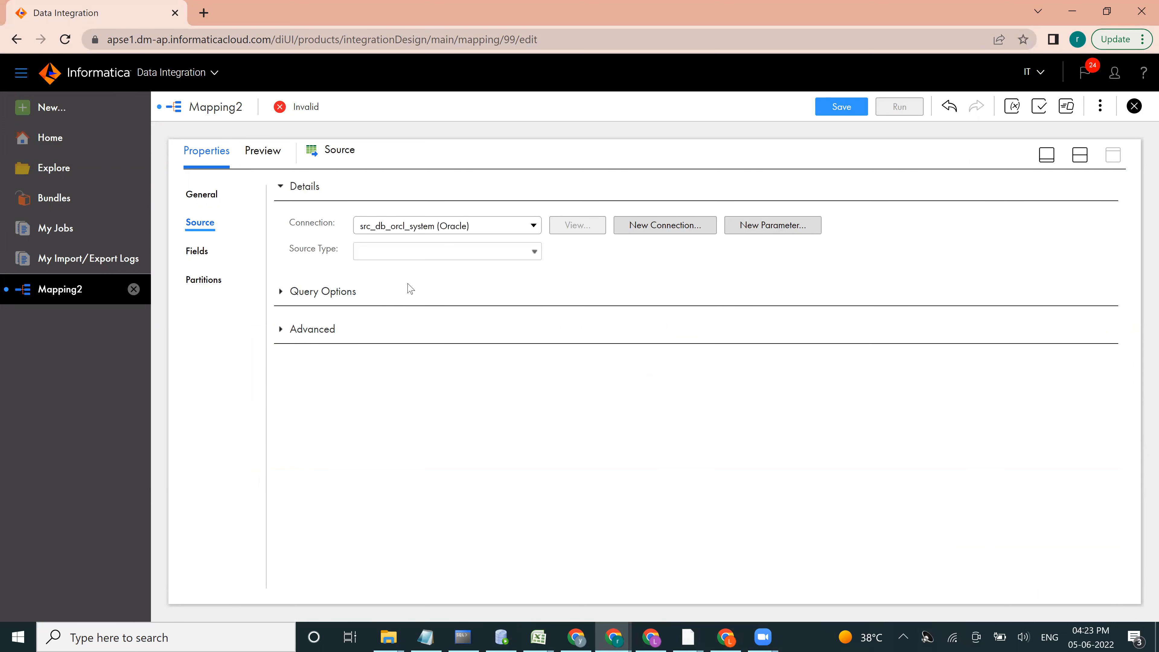
pyautogui.click(420, 256)
pyautogui.click(417, 258)
# Step: Search the source objects for EMP_SRC, assign the EMP_SRC table to the Source transformation and return to the canvas
pyautogui.click(580, 284)
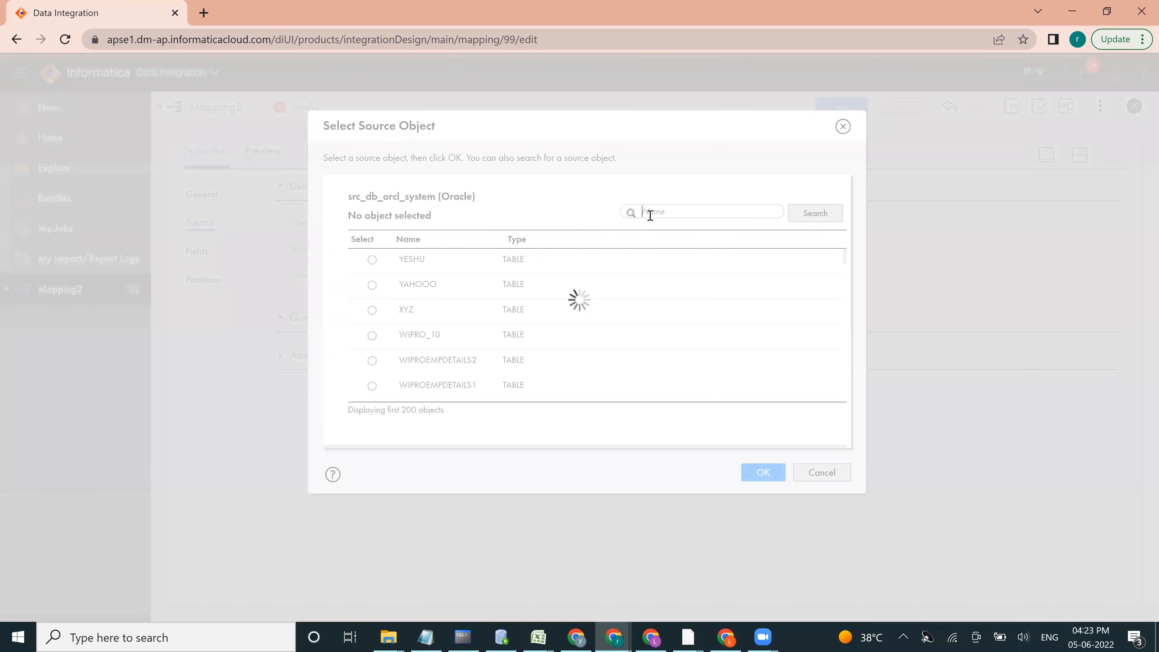
pyautogui.click(650, 212)
pyautogui.write('EM')
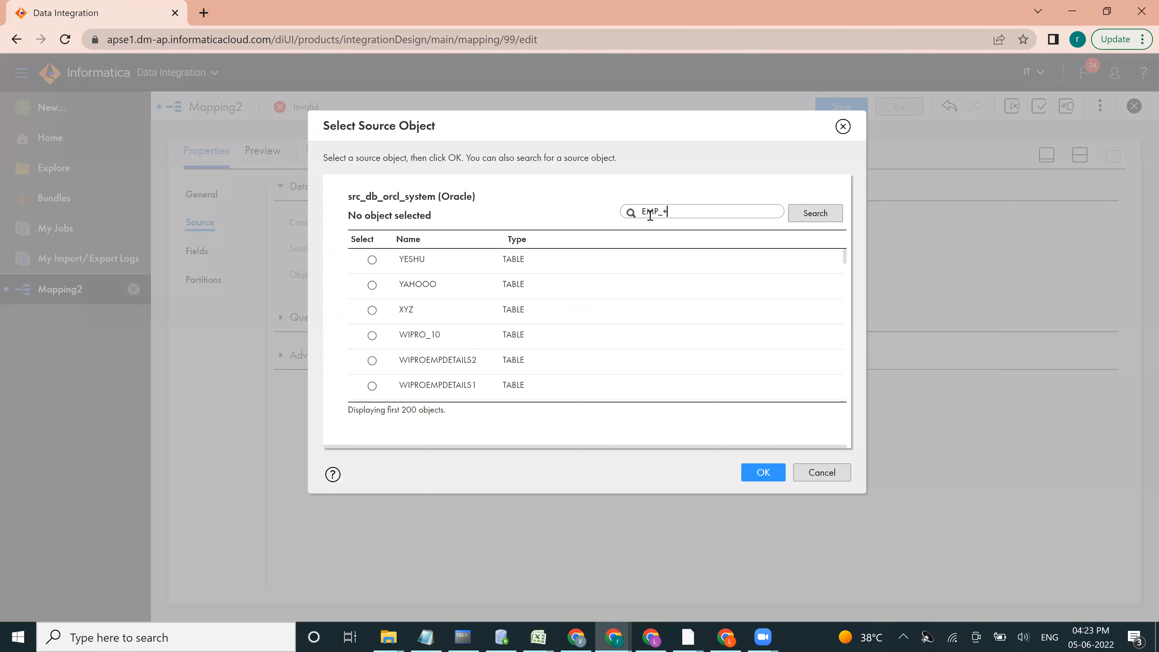
pyautogui.write('P_SCR')
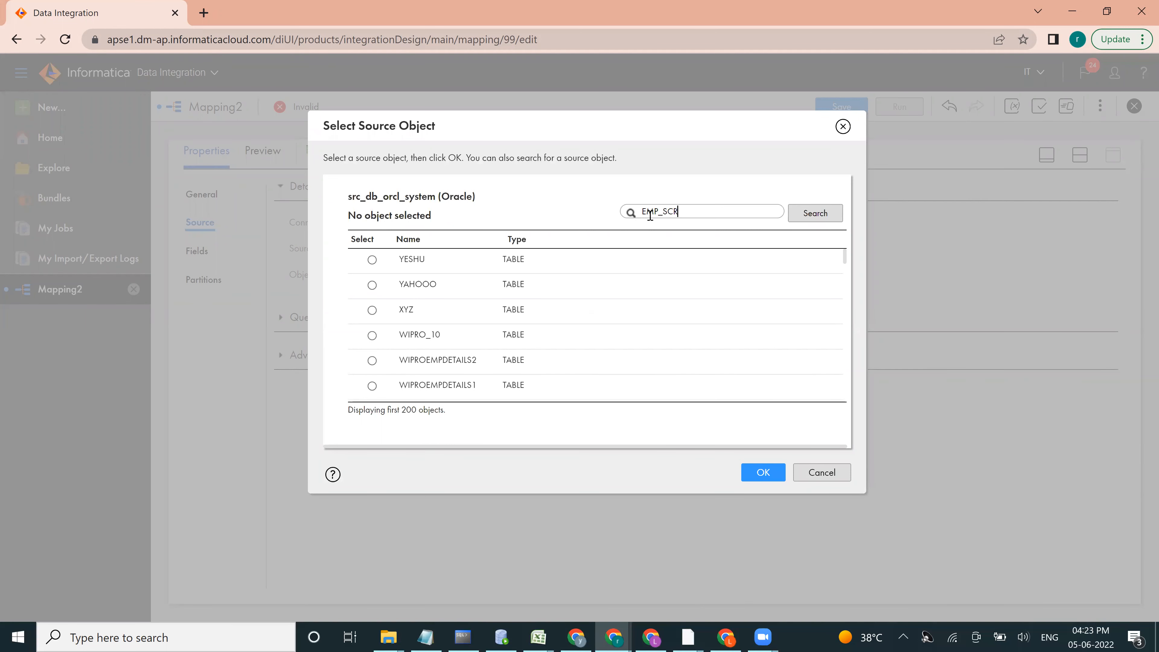
pyautogui.press('Return')
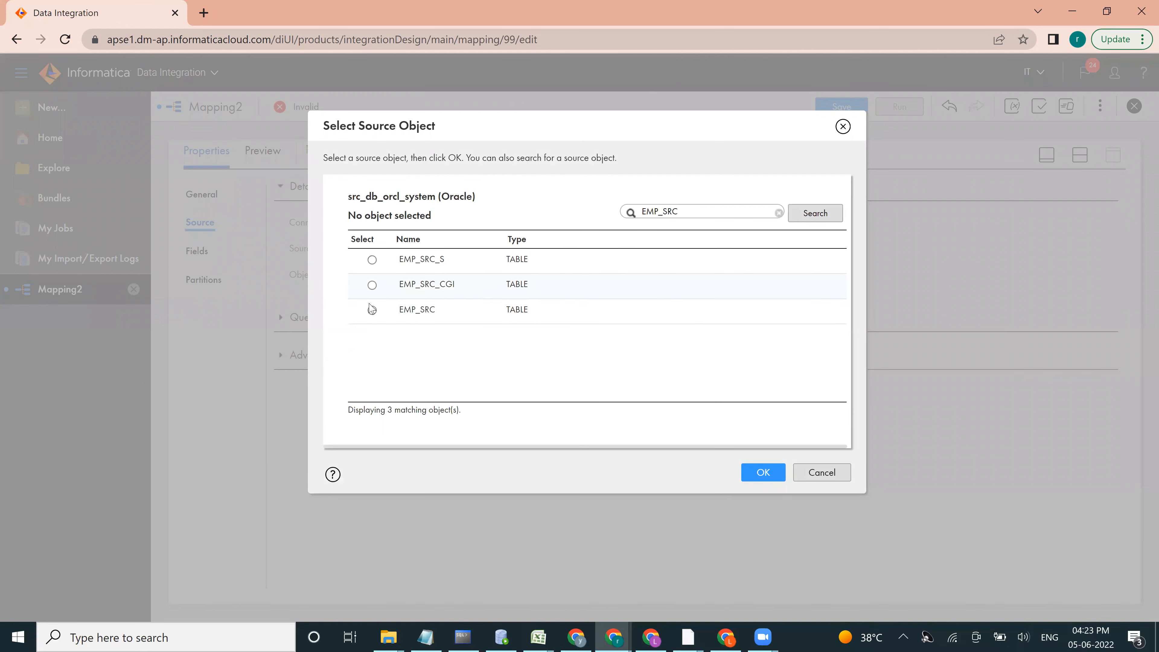
pyautogui.click(372, 311)
pyautogui.click(759, 474)
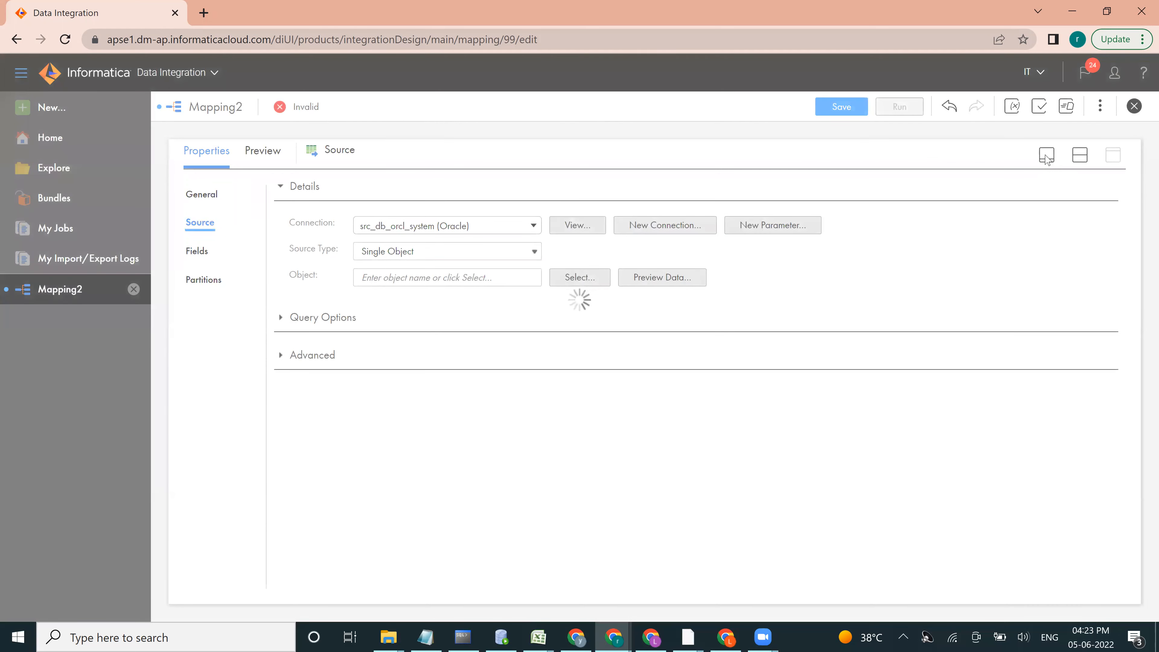
pyautogui.click(1047, 157)
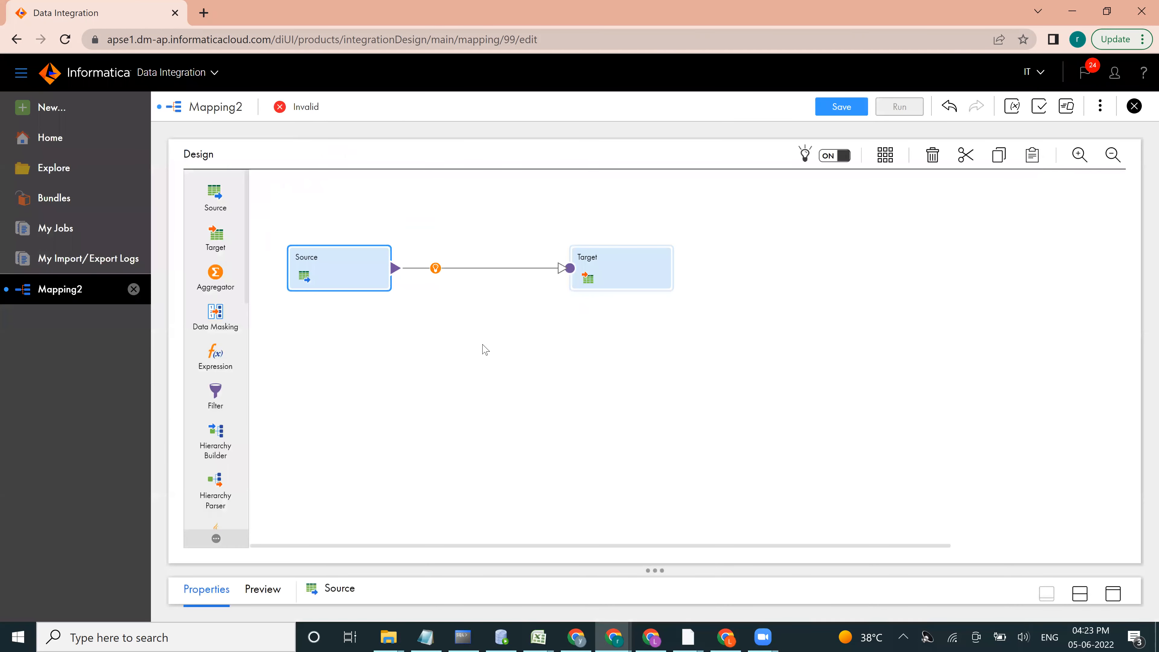
# Step: Add a second source transformation below the first one and rename it Source_TGT
pyautogui.moveTo(218, 201); pyautogui.dragTo(290, 350)
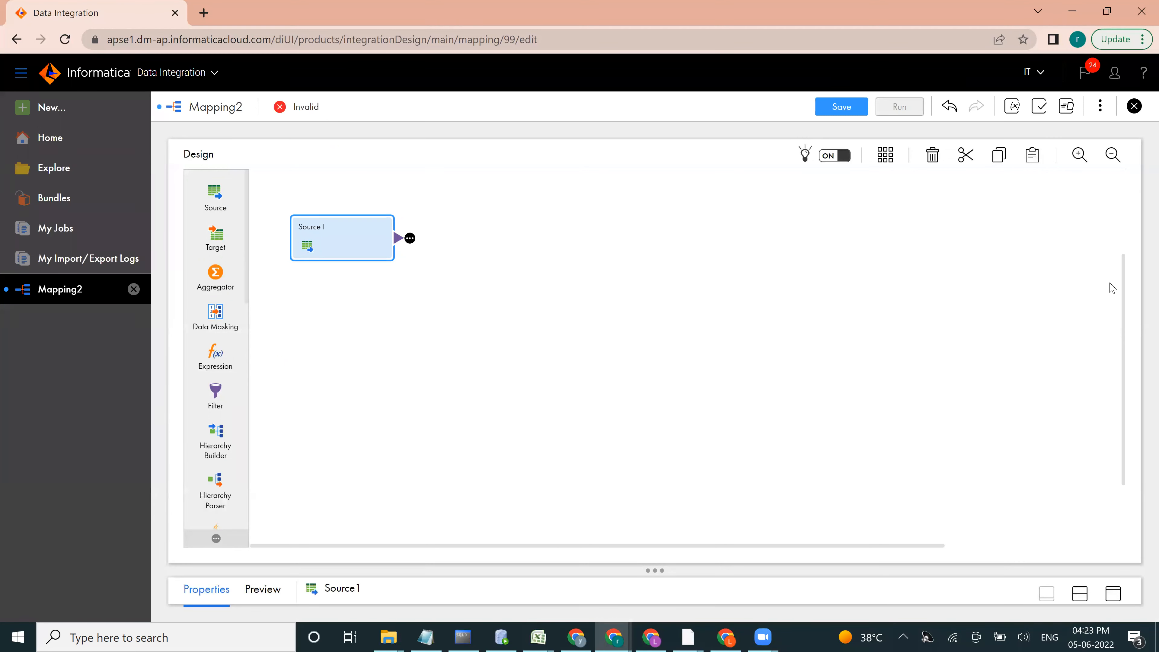
pyautogui.moveTo(1125, 277); pyautogui.dragTo(1125, 232)
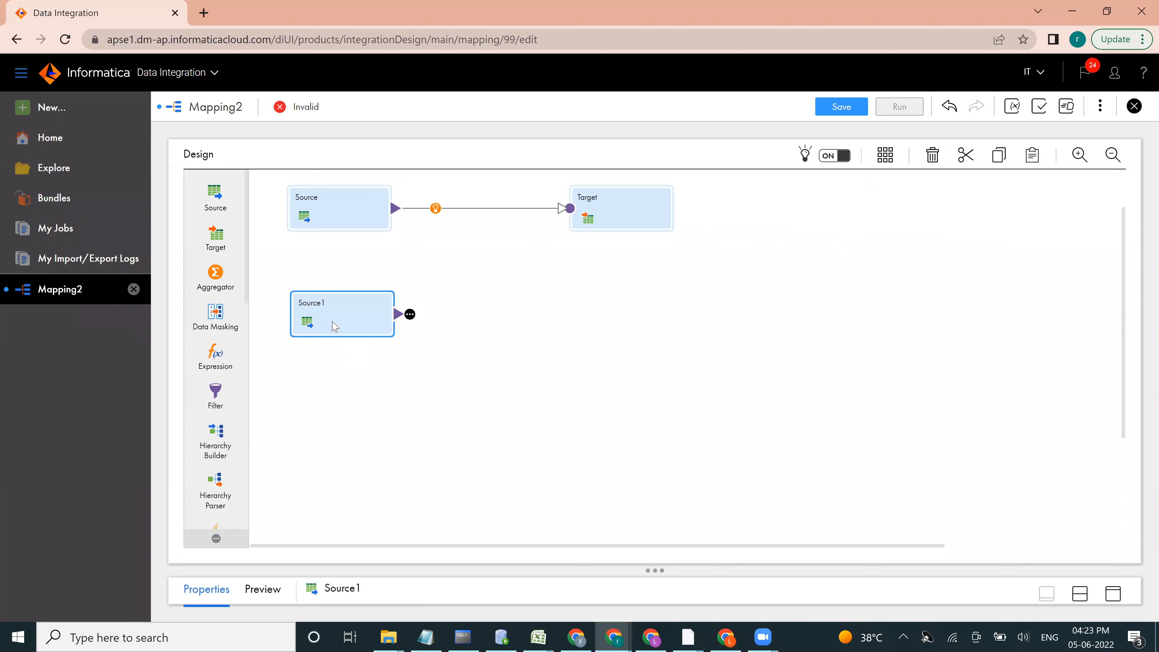
pyautogui.click(1114, 593)
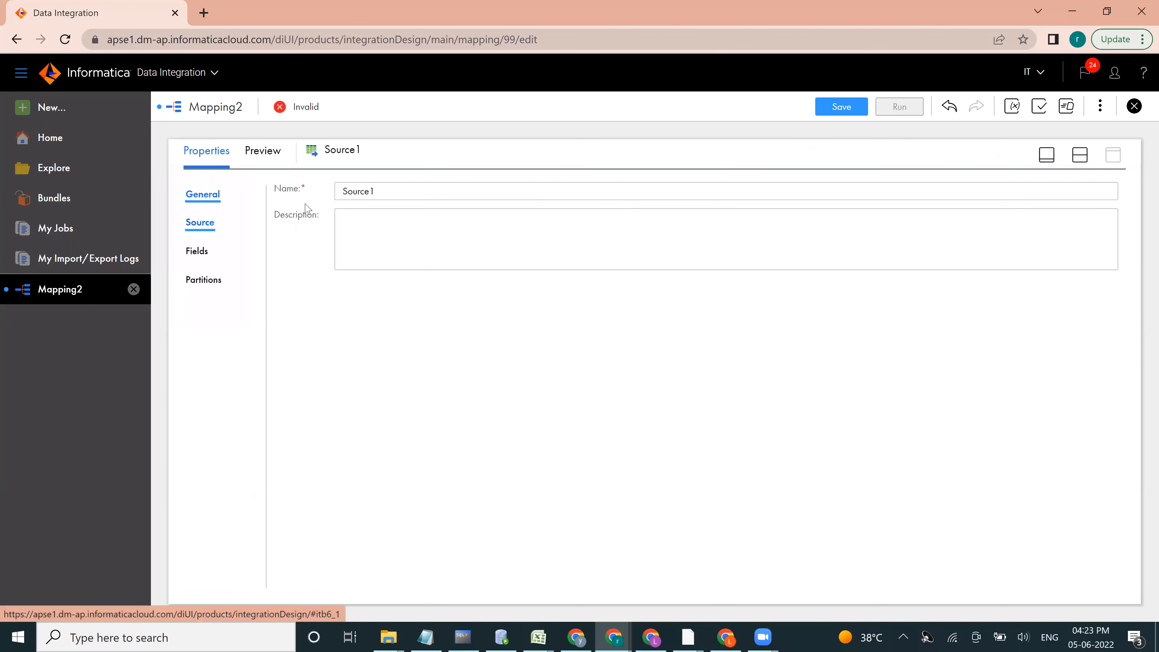
pyautogui.click(390, 190)
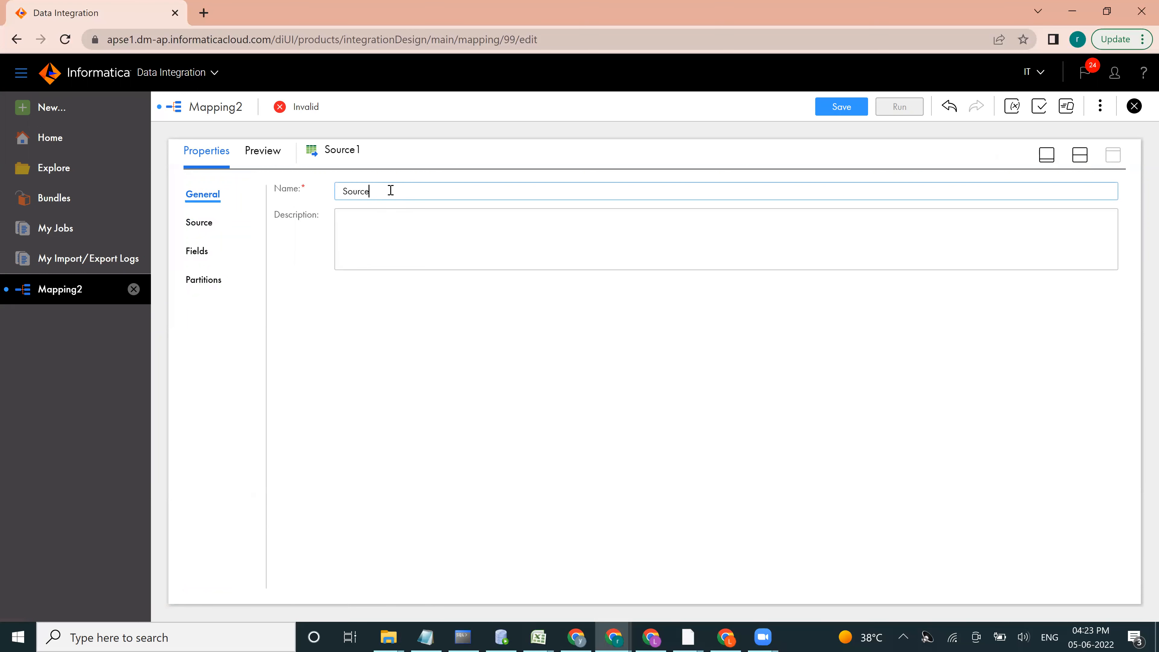
# Step: Connect Source_TGT to src_db_orcl_system (Oracle) and select the EMP_SCD2_TGT table as its source object
pyautogui.click(186, 229)
pyautogui.click(192, 223)
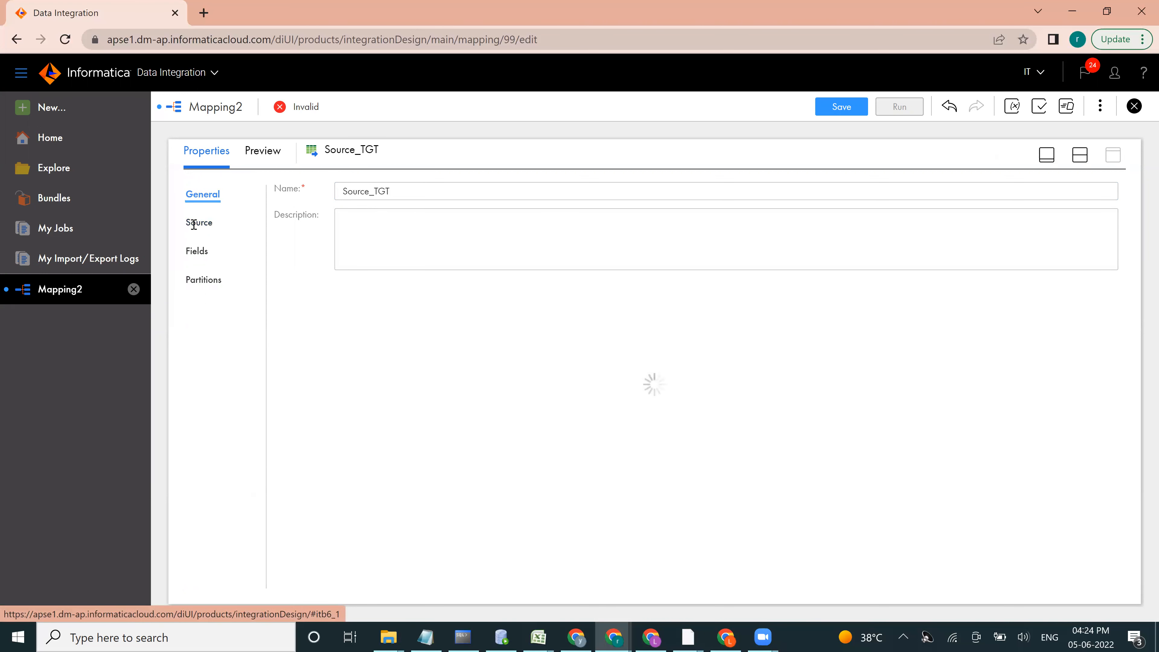
pyautogui.click(404, 231)
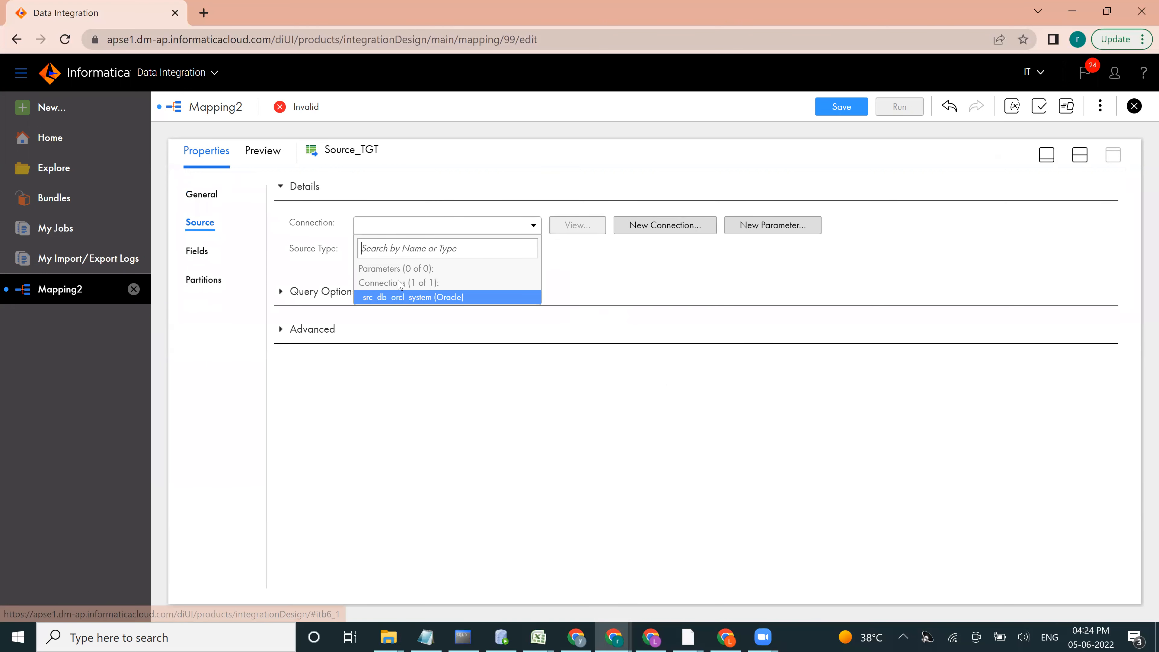
pyautogui.click(399, 298)
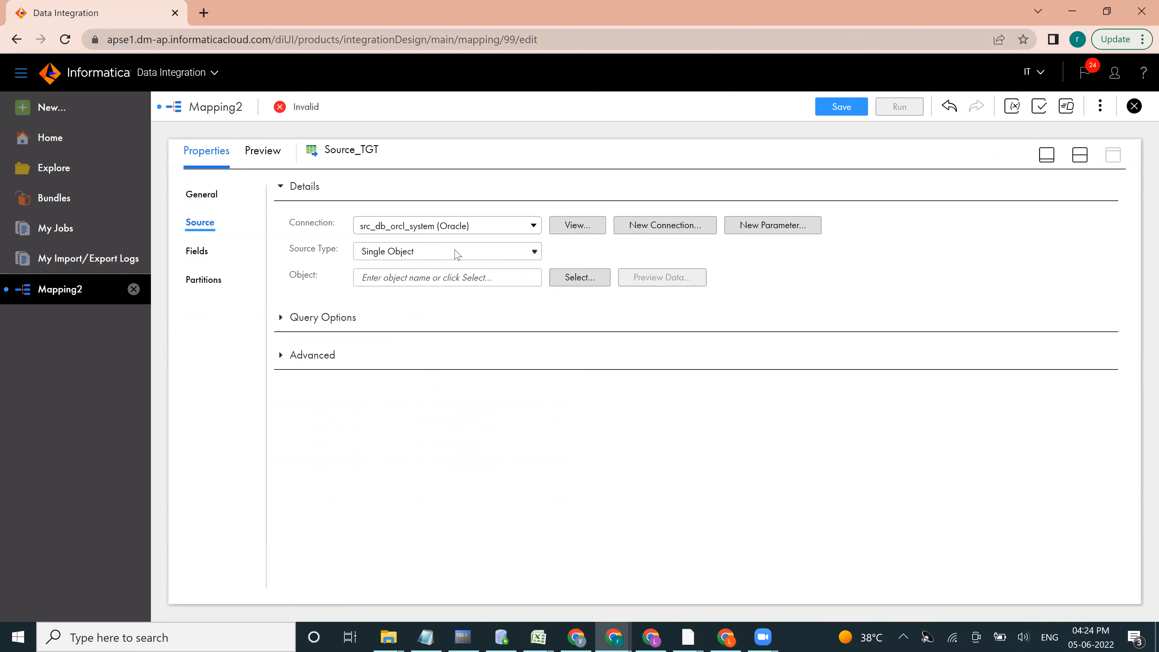
pyautogui.click(568, 279)
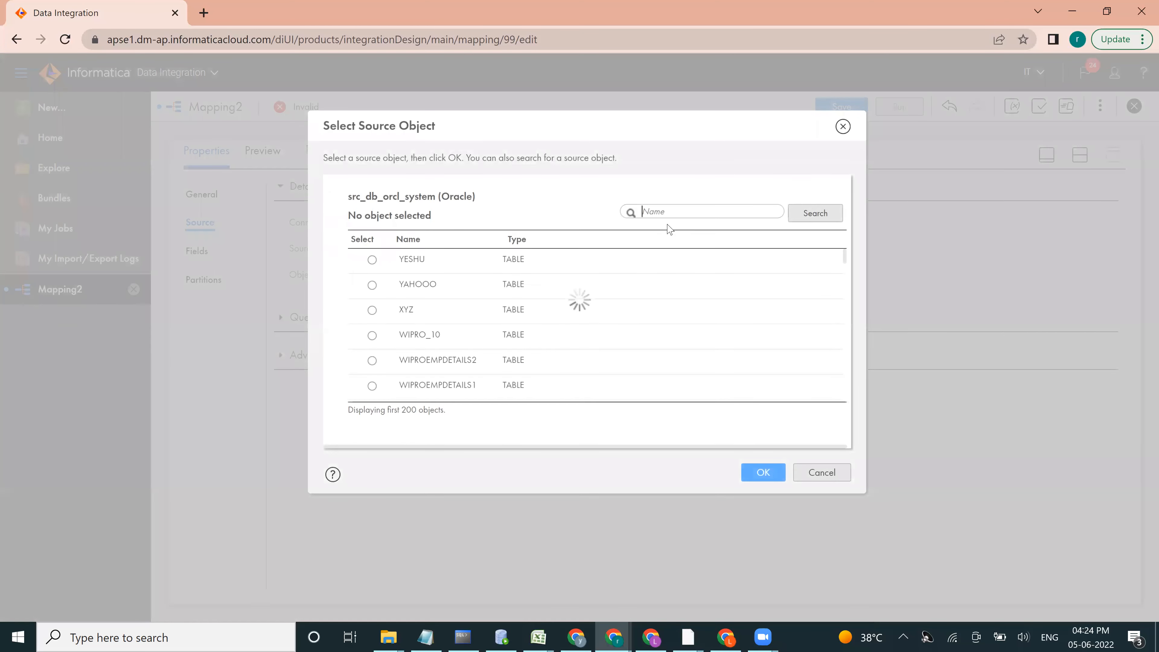
pyautogui.write('EMP_SCD')
pyautogui.press('Return')
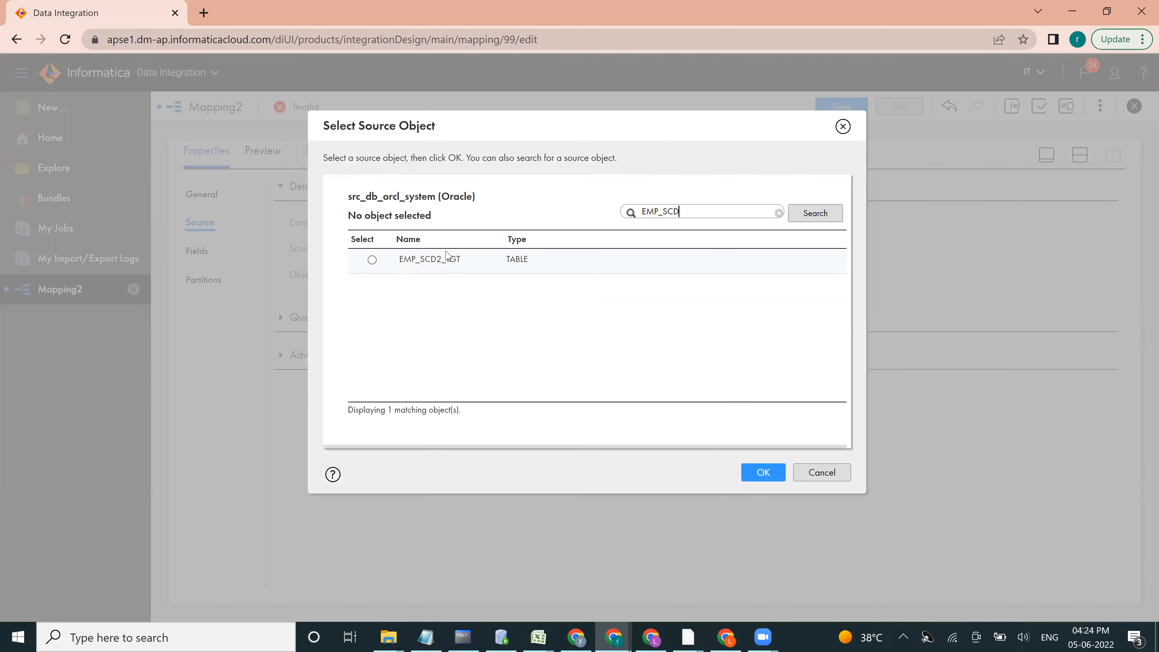
pyautogui.click(372, 260)
pyautogui.click(758, 473)
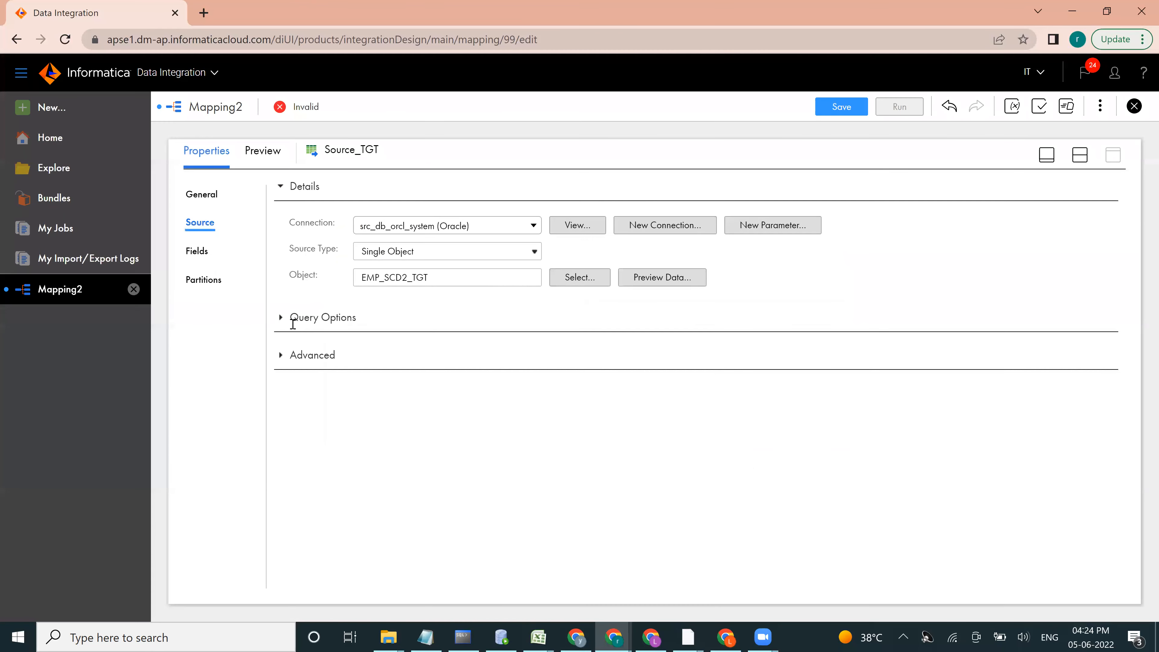
# Step: Set Source_TGT's query filter to Advanced and start its condition with the EF_END_DT field of EMP_SCD2_TGT
pyautogui.click(281, 318)
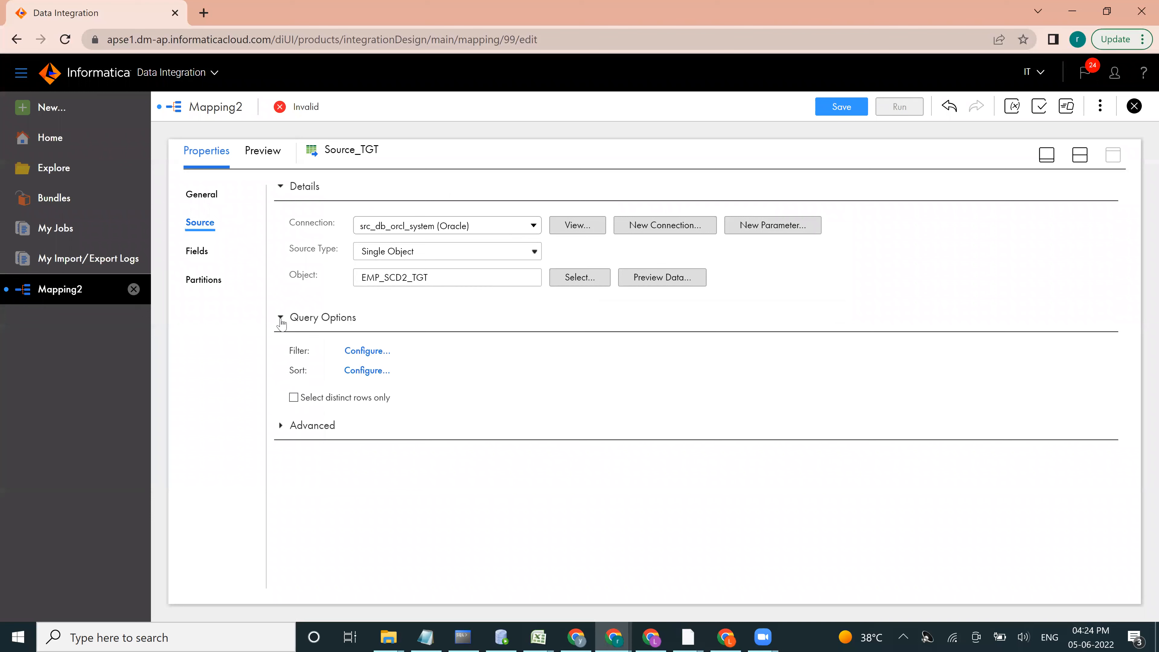
pyautogui.click(368, 356)
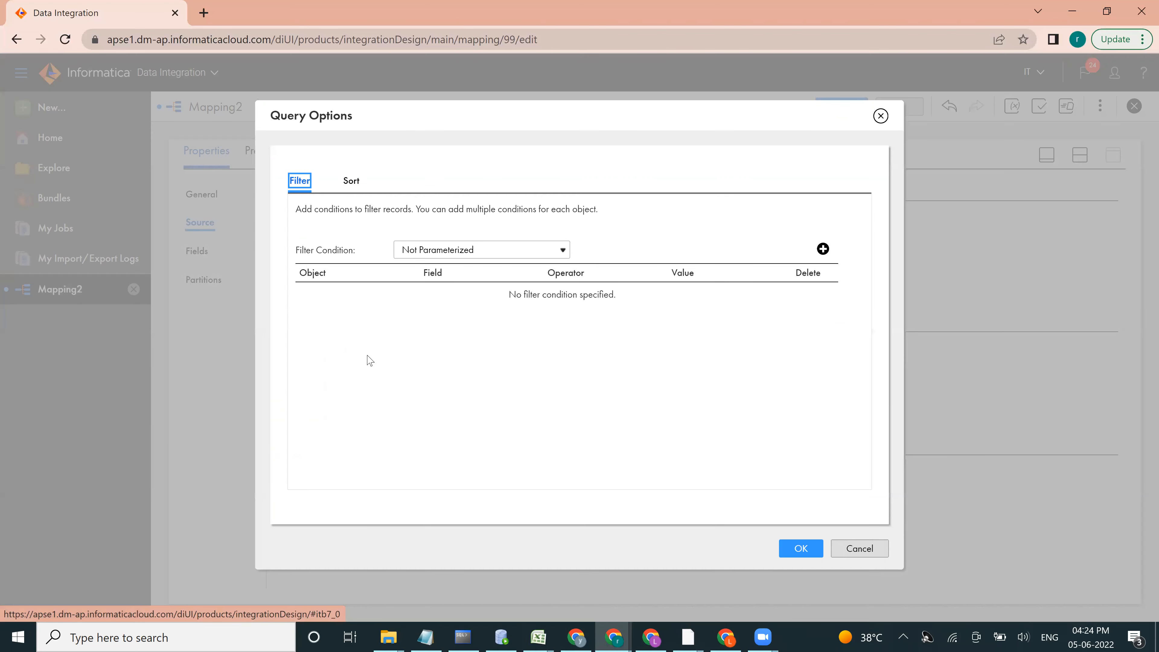
pyautogui.click(521, 255)
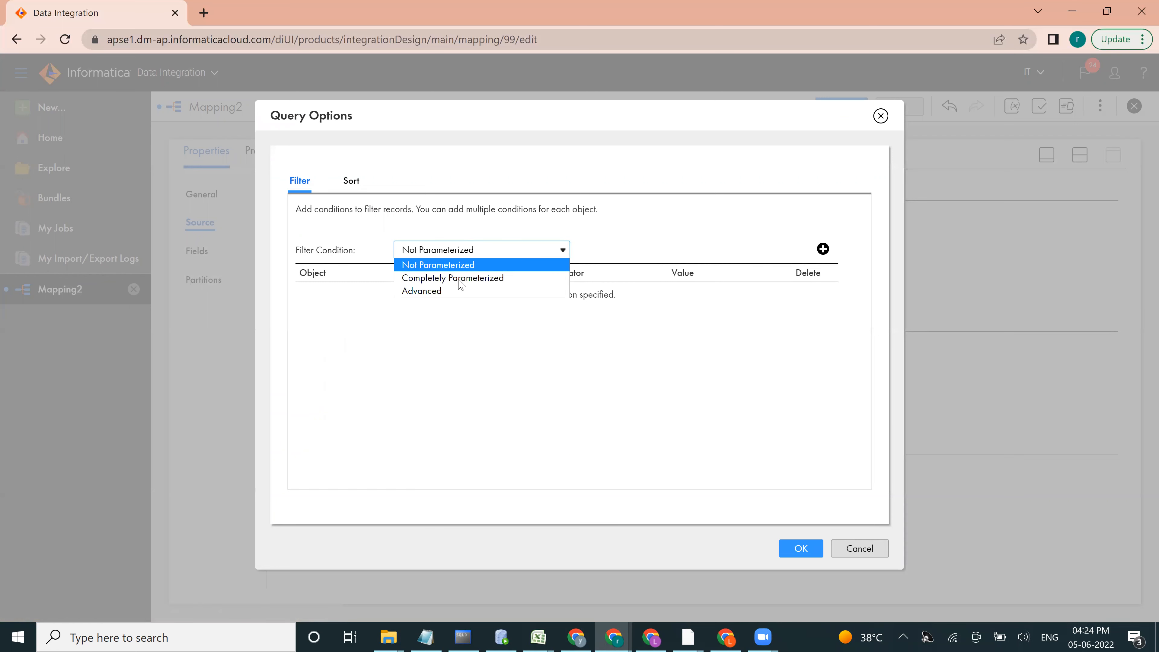
pyautogui.click(429, 291)
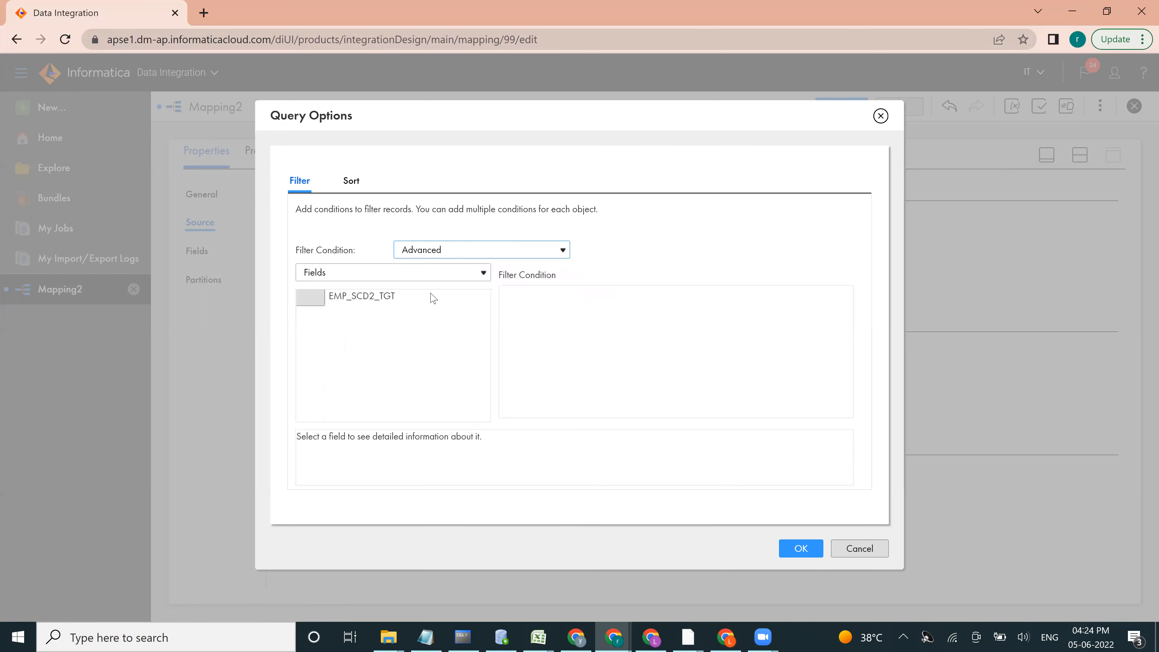
pyautogui.click(314, 301)
pyautogui.scroll(-1, 488, 347)
pyautogui.moveTo(361, 412); pyautogui.dragTo(542, 308)
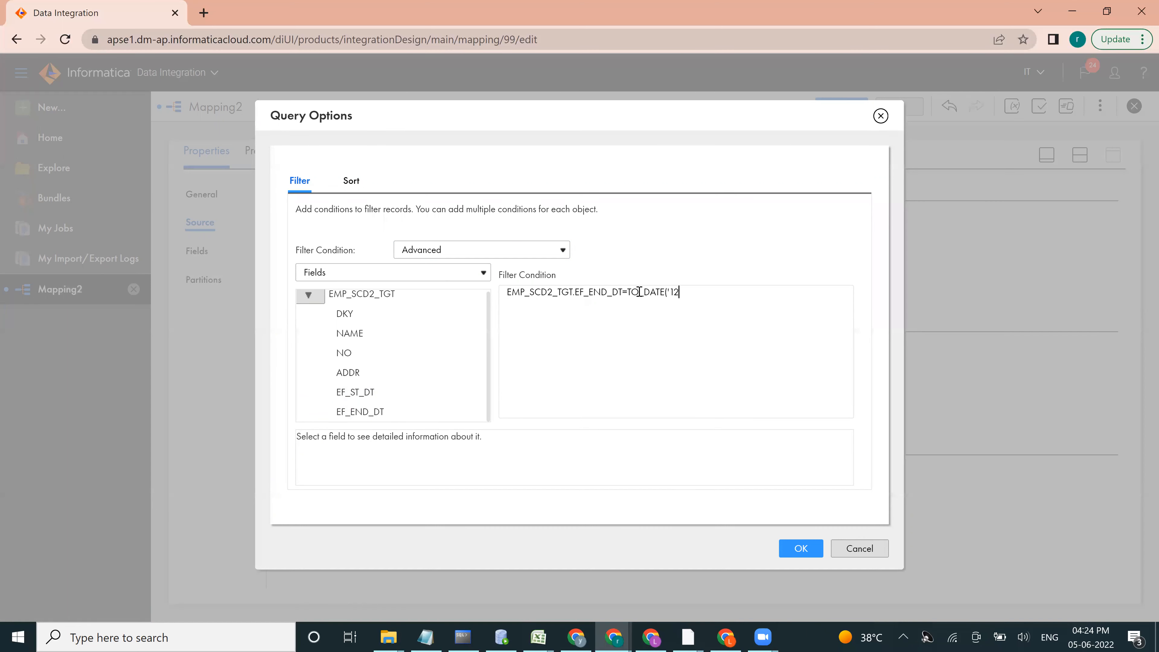
# Step: Complete the filter condition as EMP_SCD2_TGT.EF_END_DT=TO_DATE('31-12-9999','DD-MM-YYYY'), apply it and return to the mapping canvas
pyautogui.write('-31-999')
pyautogui.press('BackSpace')
pyautogui.press('BackSpace')
pyautogui.write('31')
pyautogui.press('BackSpace')
pyautogui.press('BackSpace')
pyautogui.write('12')
pyautogui.write('MM')
pyautogui.click(801, 549)
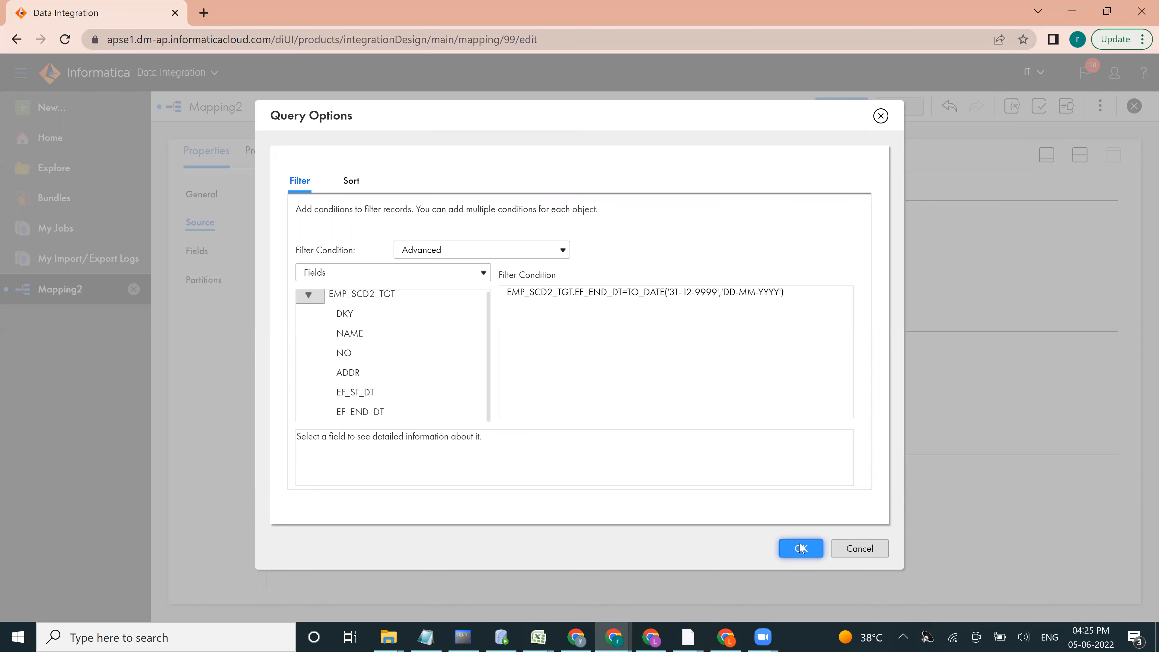
pyautogui.click(1047, 156)
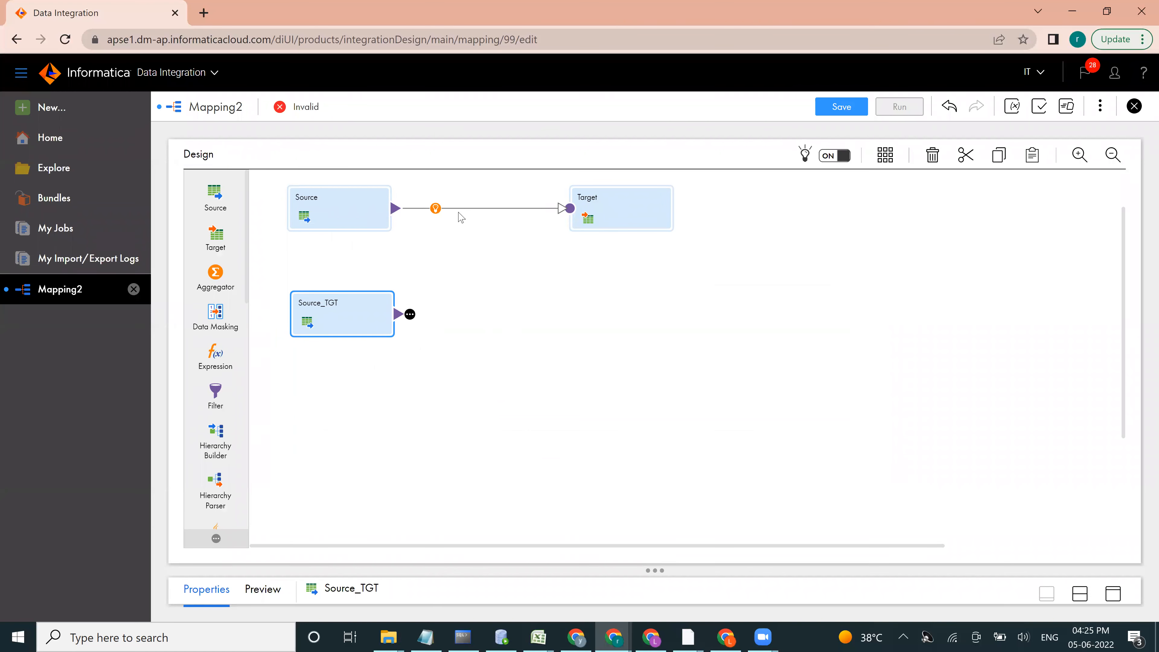
# Step: Rearrange the canvas with Source above Source_TGT and Target farther away, level with Source
pyautogui.moveTo(357, 199); pyautogui.dragTo(351, 218)
pyautogui.moveTo(308, 321); pyautogui.dragTo(297, 347)
pyautogui.click(336, 228)
pyautogui.moveTo(336, 225); pyautogui.dragTo(333, 239)
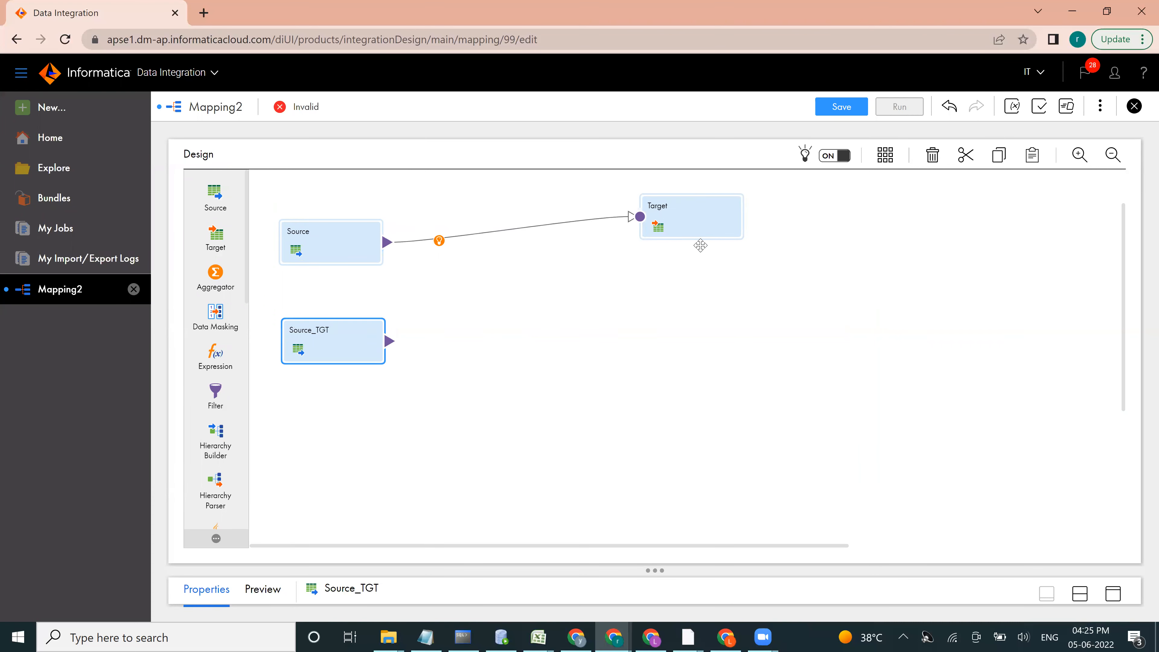
pyautogui.moveTo(693, 218); pyautogui.dragTo(701, 245)
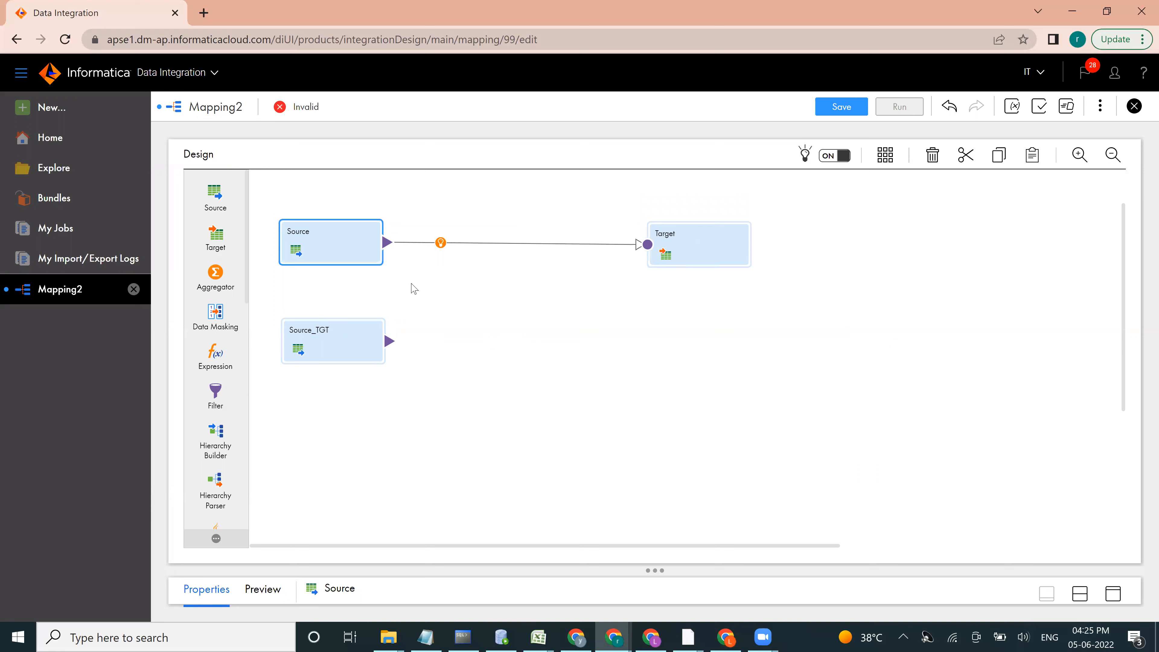
# Step: Insert a Joiner between Source and Target, keeping Source as its master input, and connect Source_TGT as its detail input
pyautogui.click(440, 243)
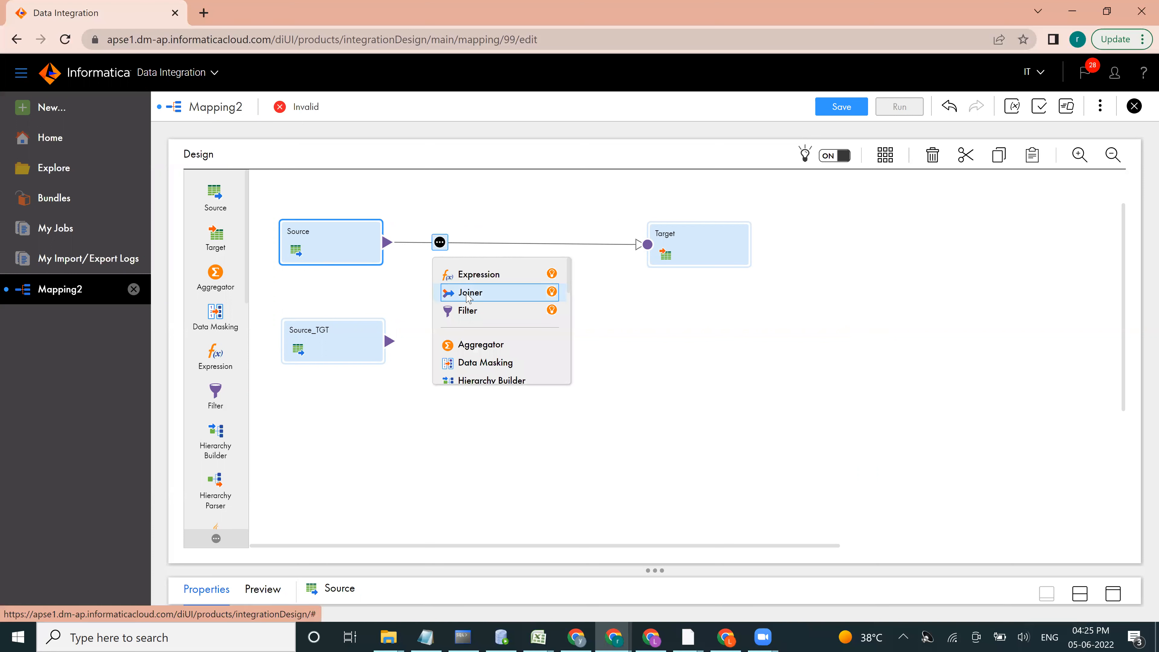
pyautogui.click(468, 295)
pyautogui.moveTo(326, 351); pyautogui.dragTo(349, 254)
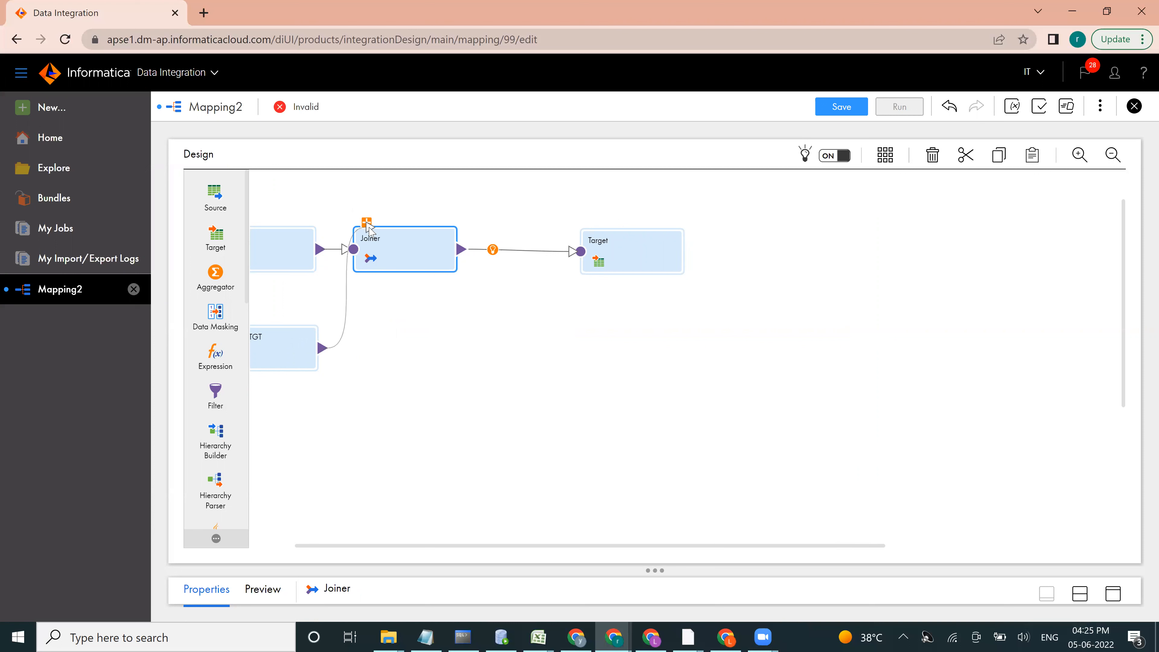
pyautogui.moveTo(369, 228); pyautogui.dragTo(368, 227)
pyautogui.moveTo(452, 547); pyautogui.dragTo(344, 547)
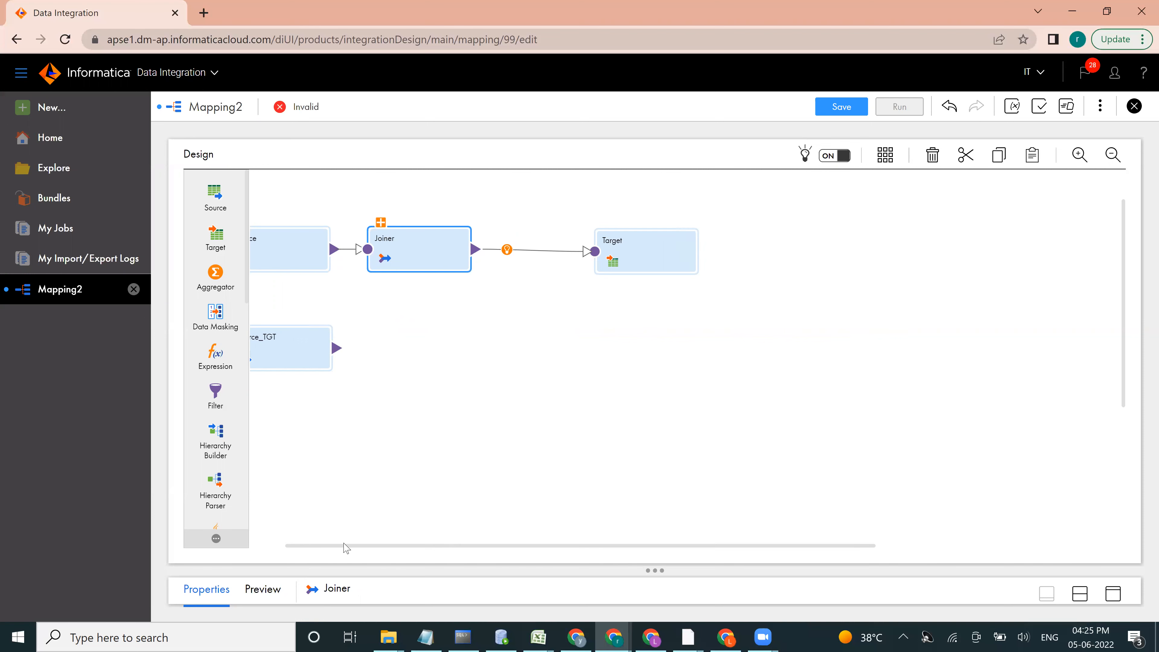
pyautogui.moveTo(392, 350); pyautogui.dragTo(426, 223)
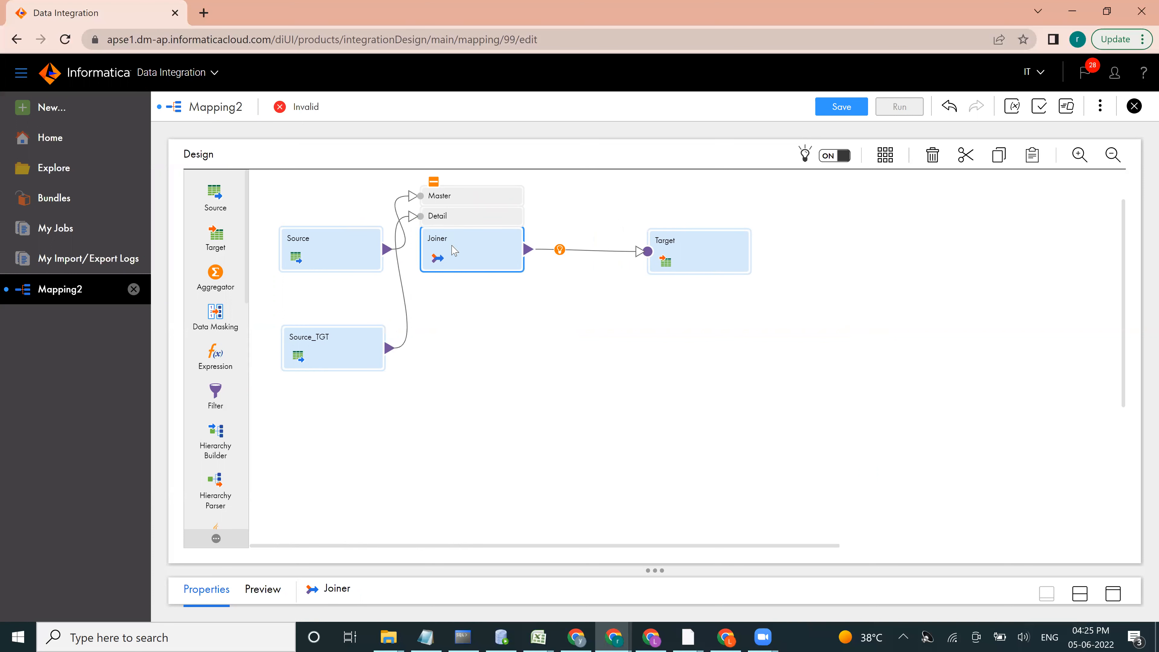
# Step: Resolve the Joiner's field name conflicts by bulk renaming the Source_TGT fields with the prefix tgt_
pyautogui.click(1114, 593)
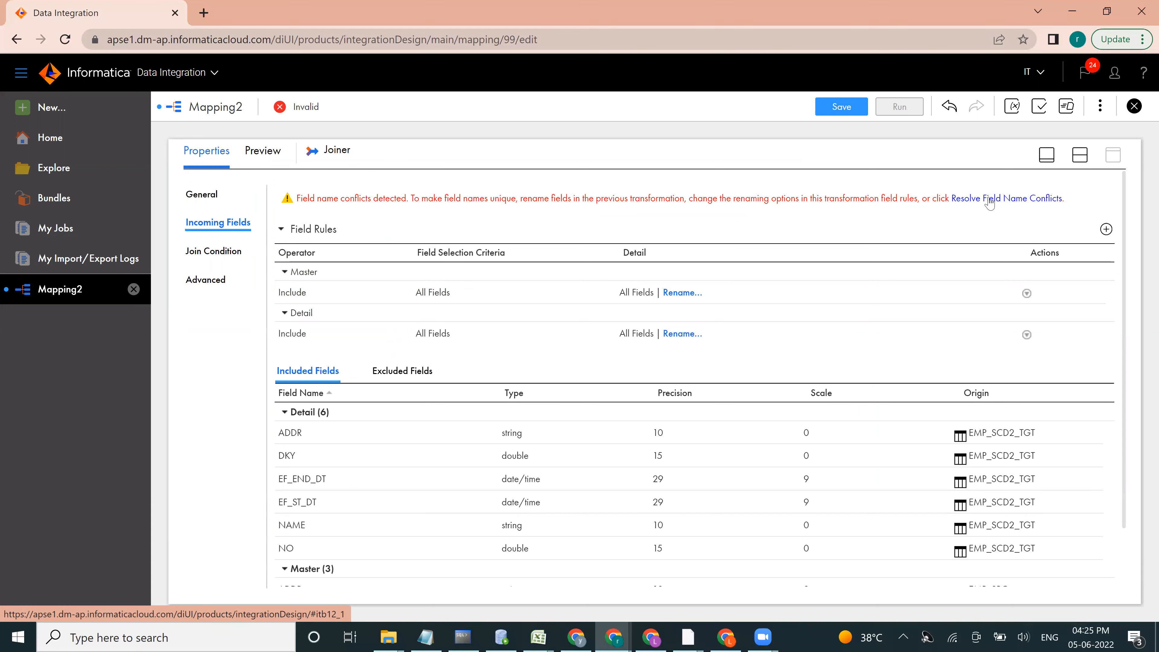
pyautogui.click(989, 201)
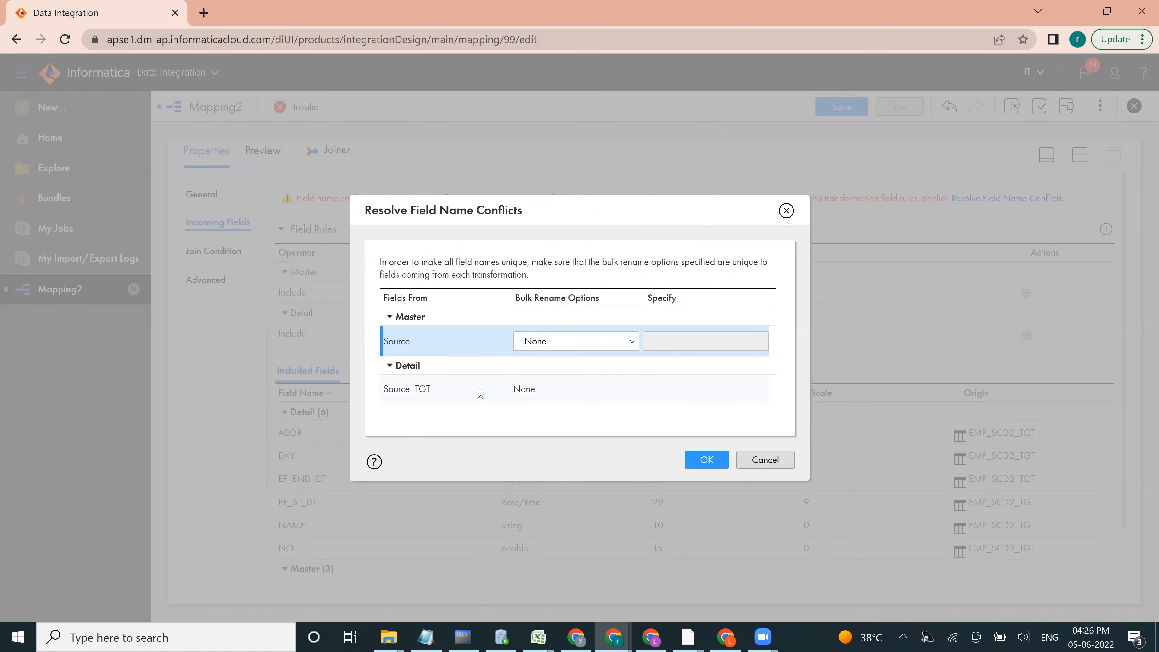
pyautogui.click(448, 396)
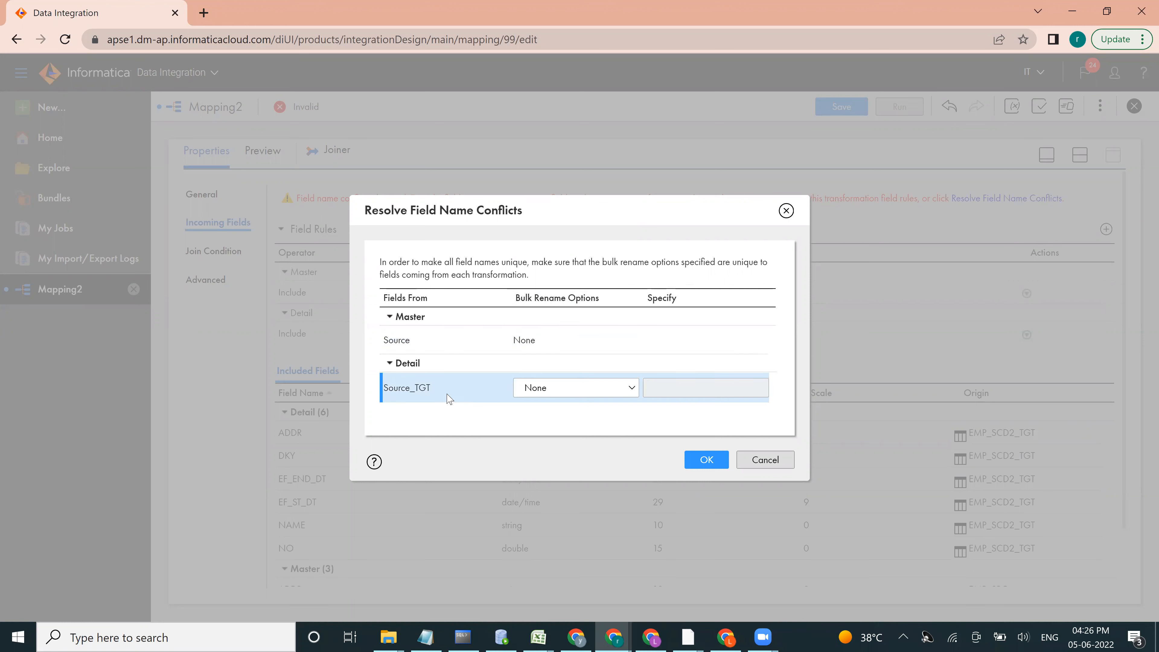
pyautogui.click(543, 388)
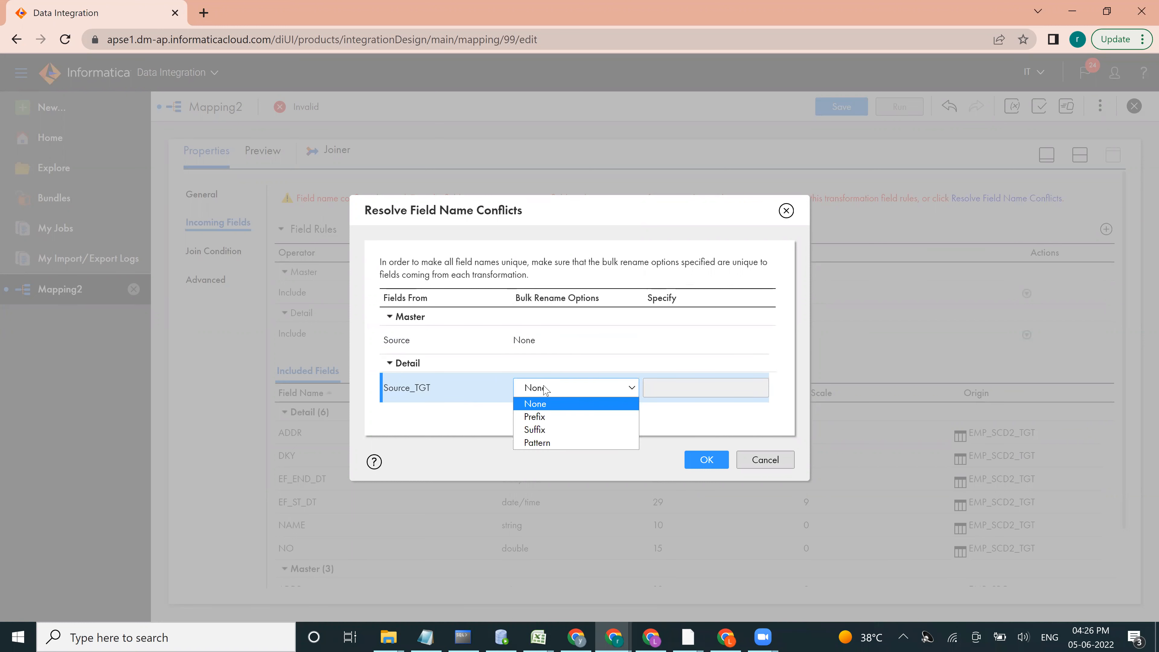
pyautogui.click(540, 416)
pyautogui.click(660, 386)
pyautogui.write('TGT')
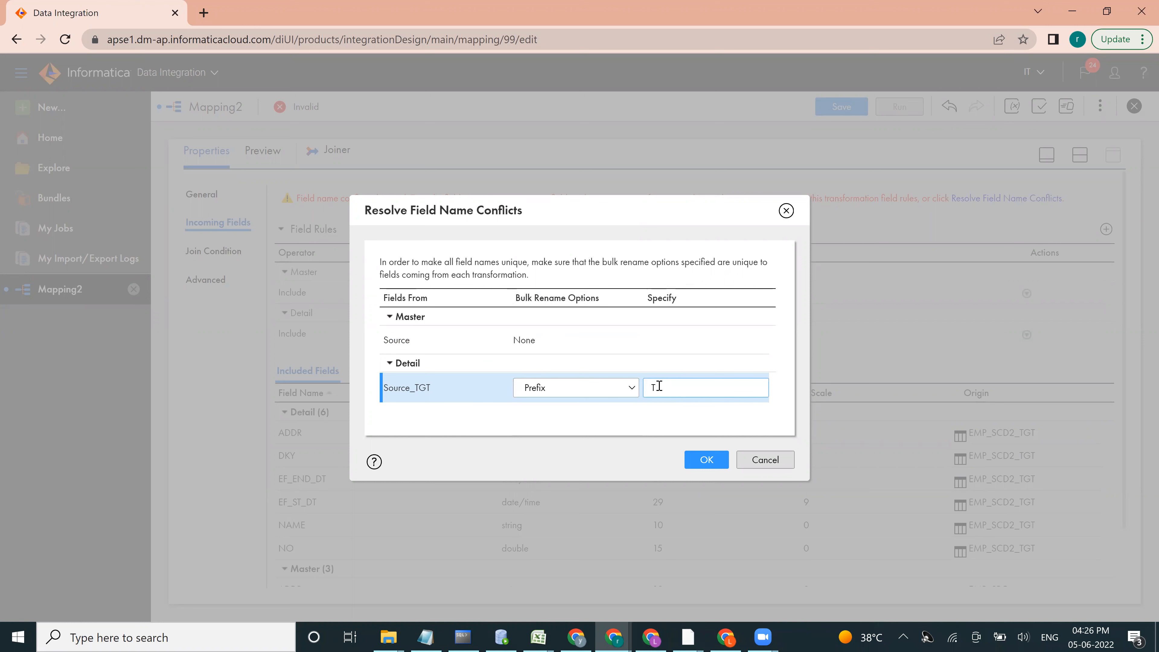
pyautogui.press('capslock')
pyautogui.write('tgt_')
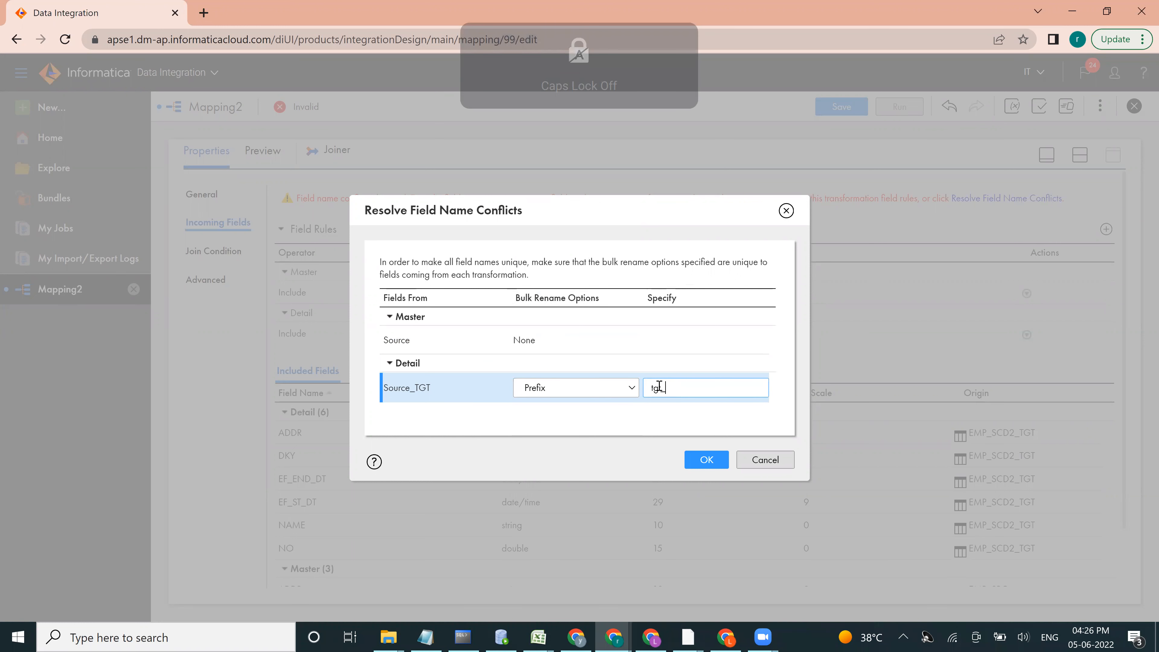
pyautogui.click(699, 466)
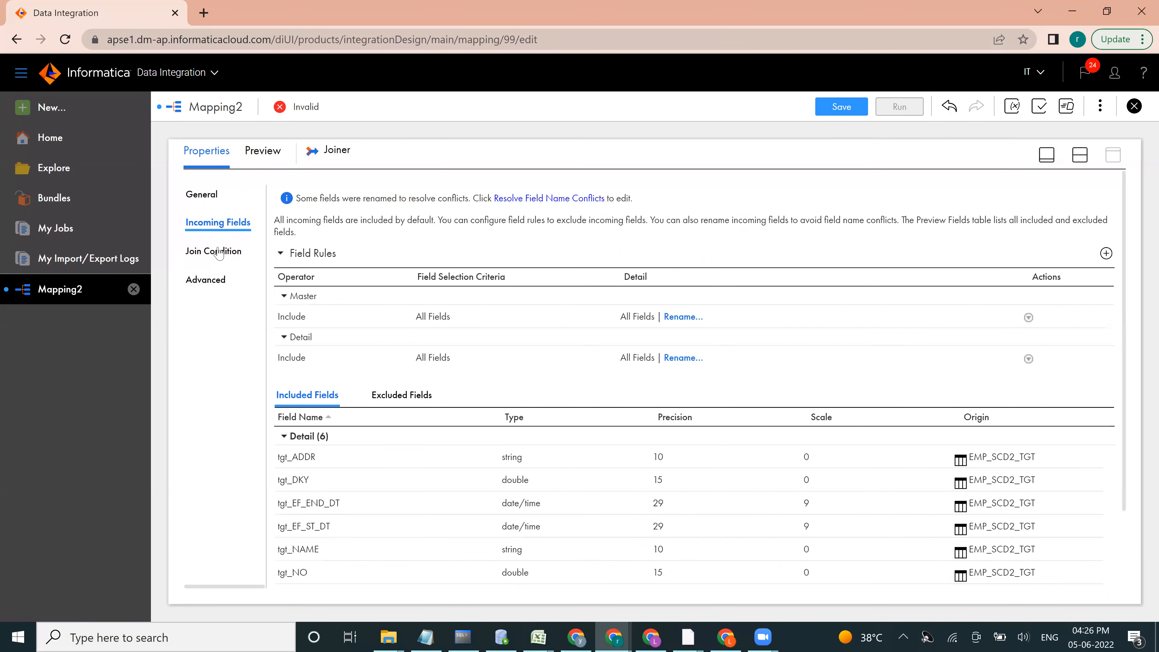
# Step: Set the Joiner's join type to Detail Outer
pyautogui.click(211, 252)
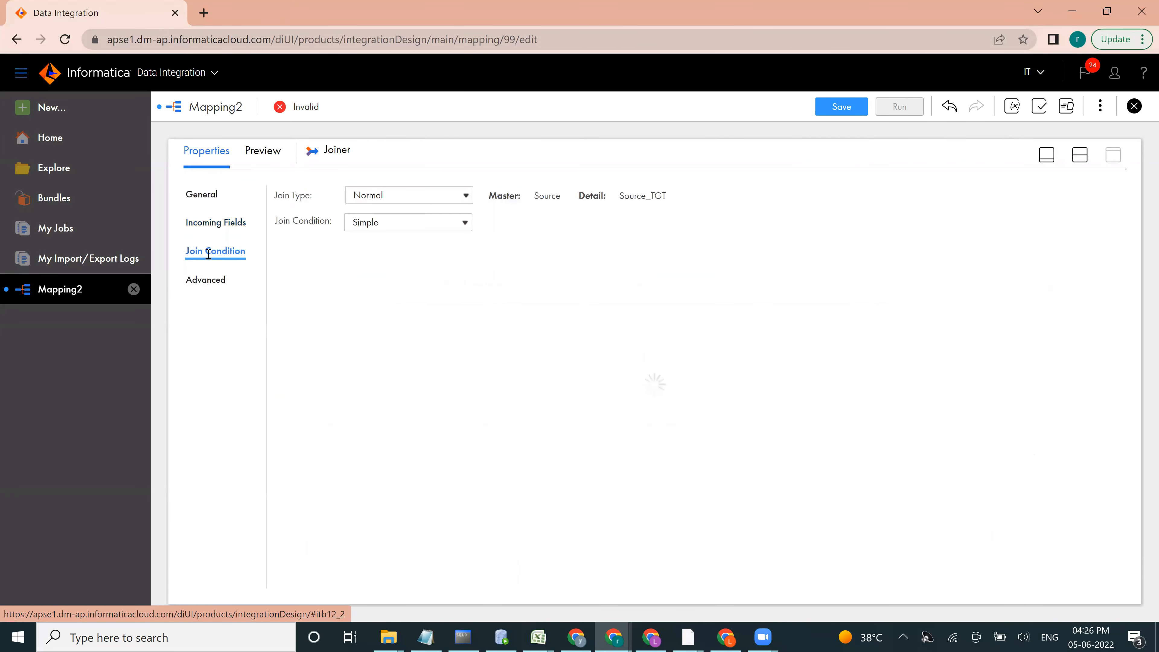
pyautogui.click(377, 228)
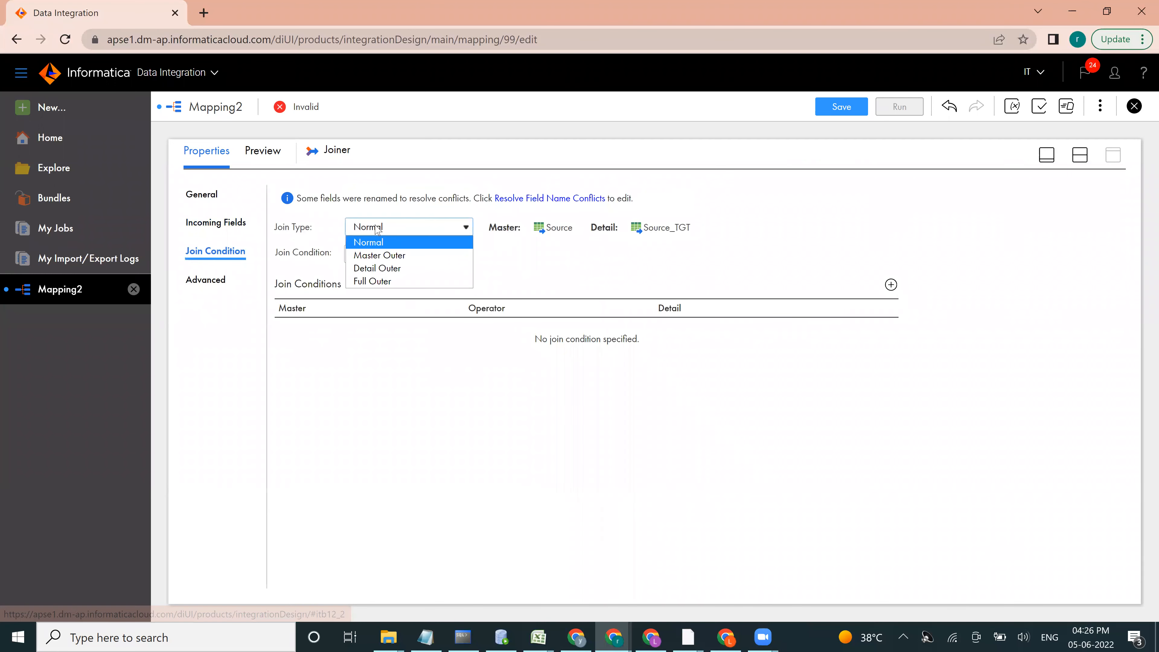
pyautogui.click(374, 268)
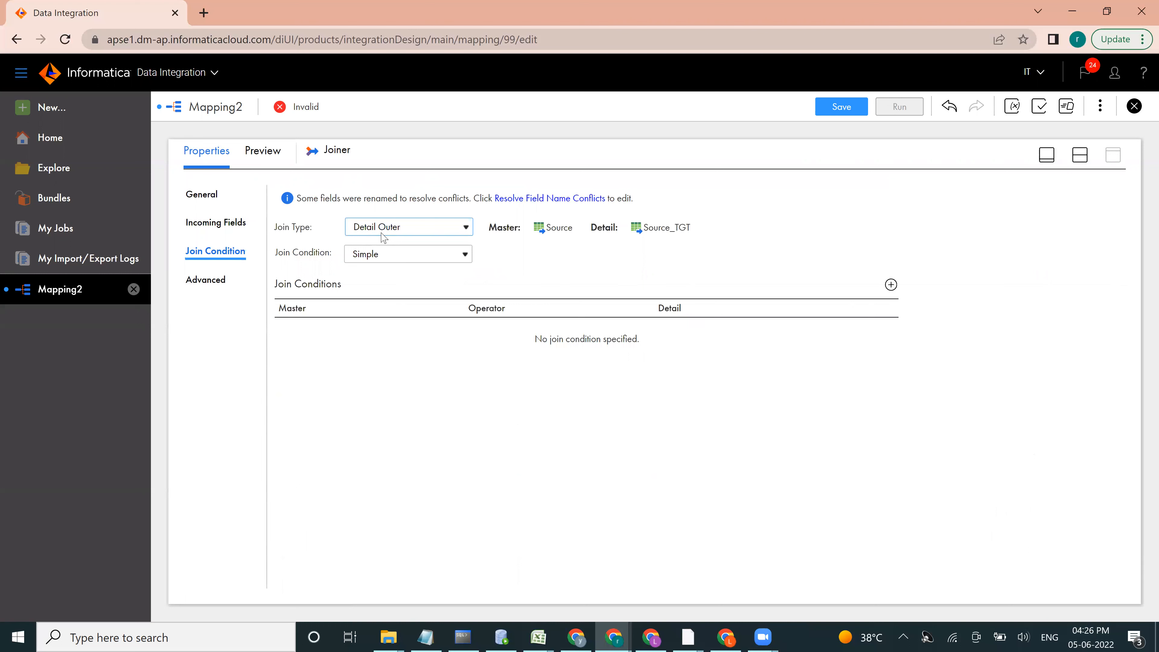
# Step: Add the join condition NO = tgt_NO to the Joiner and return to the mapping canvas
pyautogui.click(891, 286)
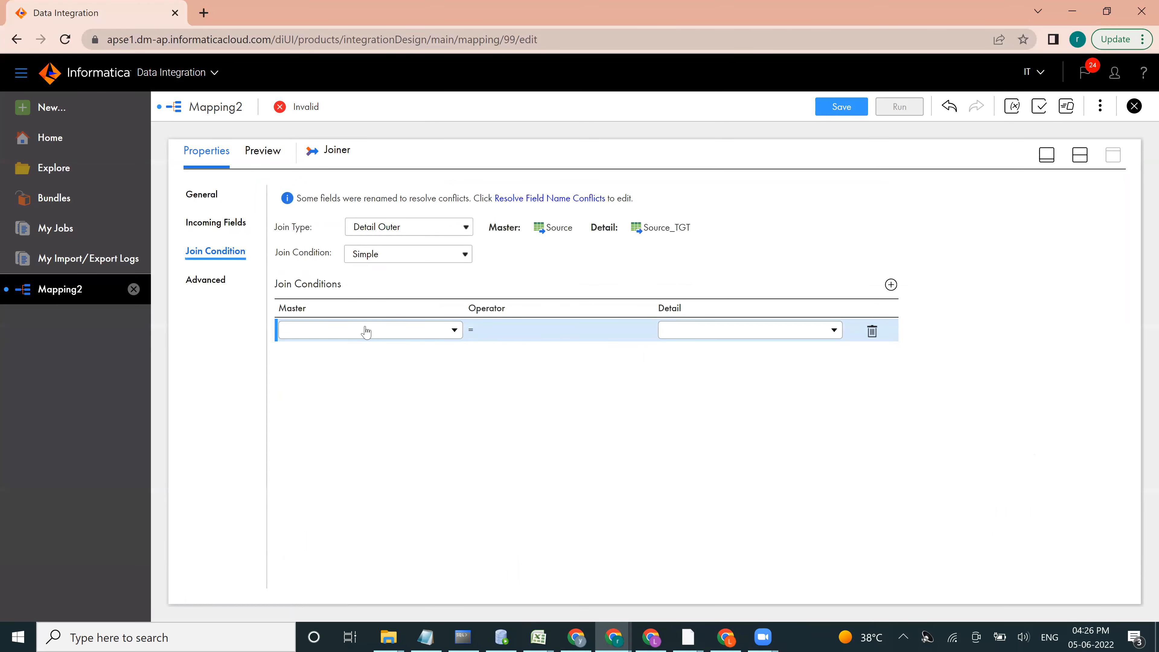
pyautogui.click(365, 331)
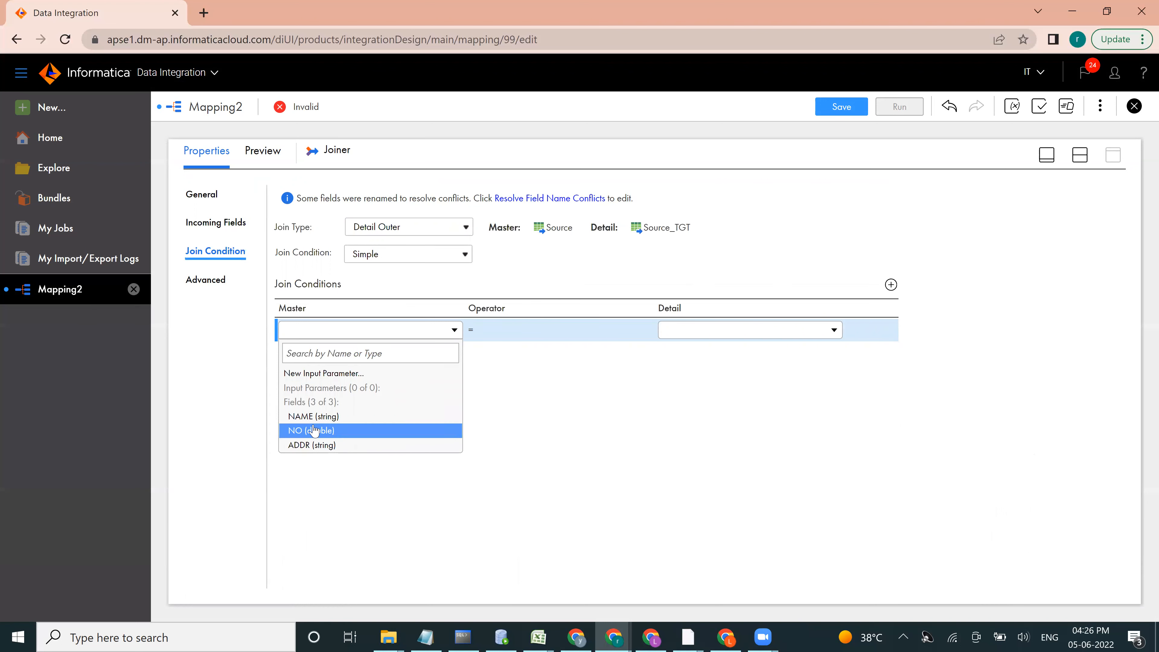
pyautogui.click(299, 432)
pyautogui.click(751, 339)
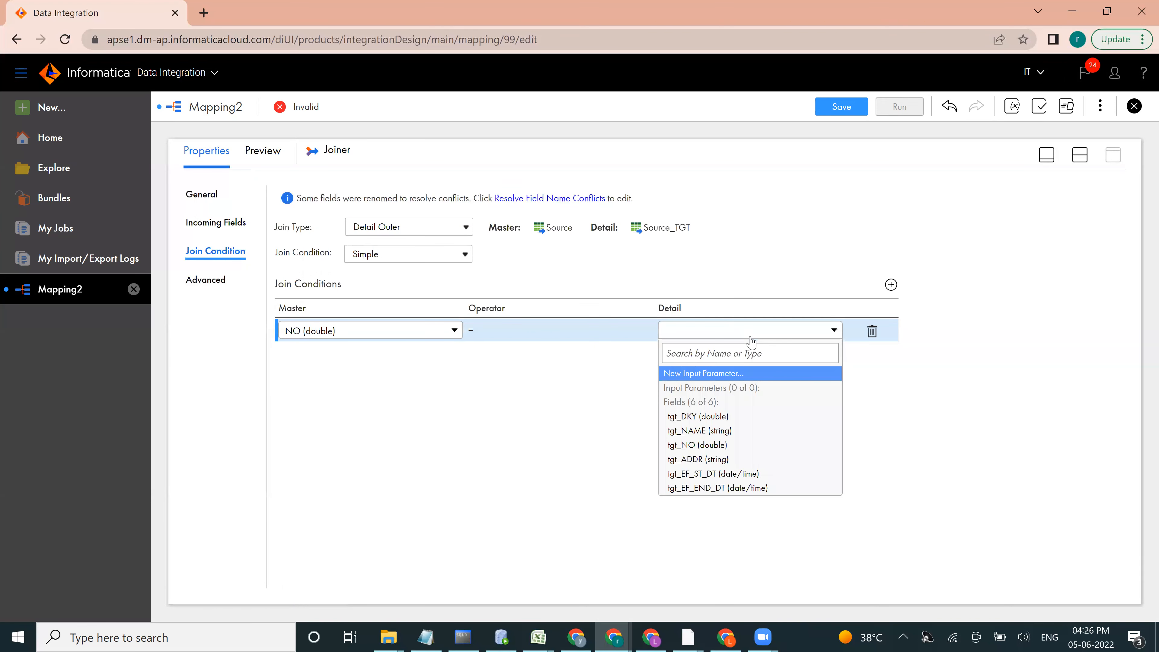
pyautogui.click(695, 445)
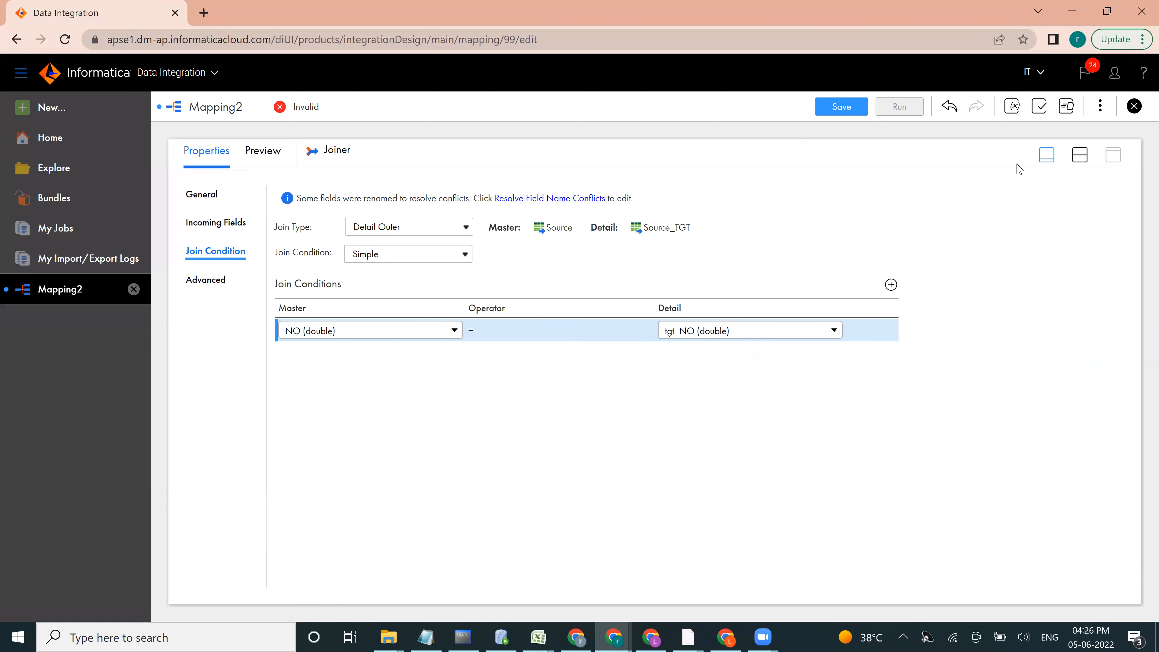
pyautogui.click(1047, 157)
# Step: Move Target farther from the Joiner and insert an Expression transformation between them
pyautogui.moveTo(703, 252); pyautogui.dragTo(831, 249)
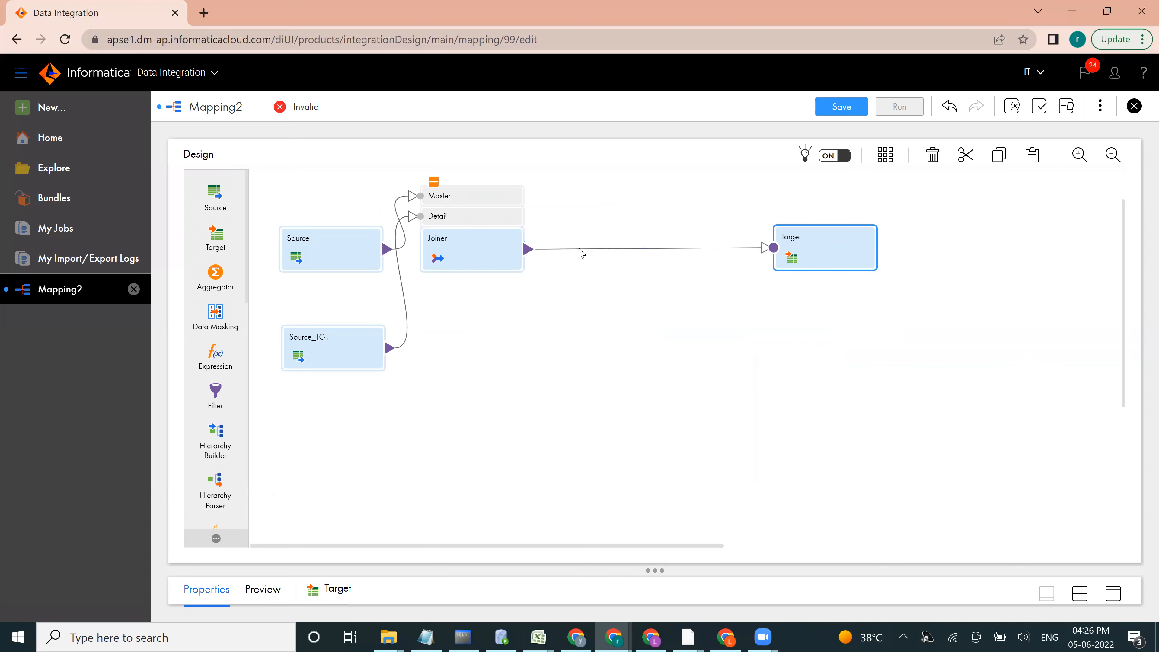
pyautogui.click(578, 249)
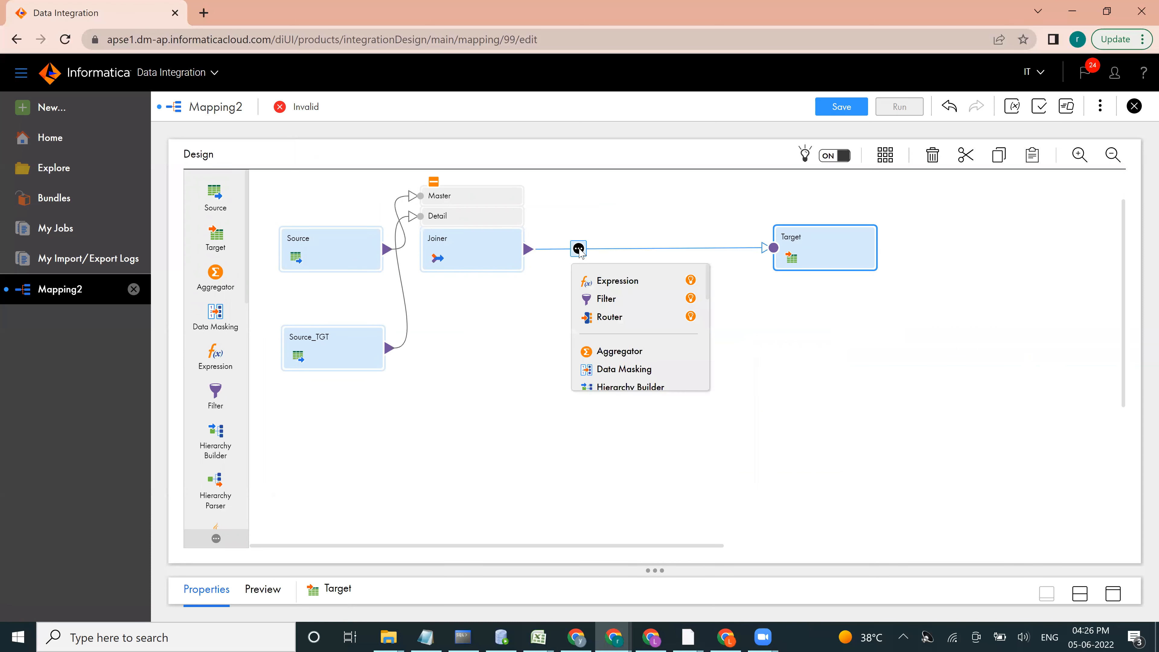
pyautogui.click(612, 283)
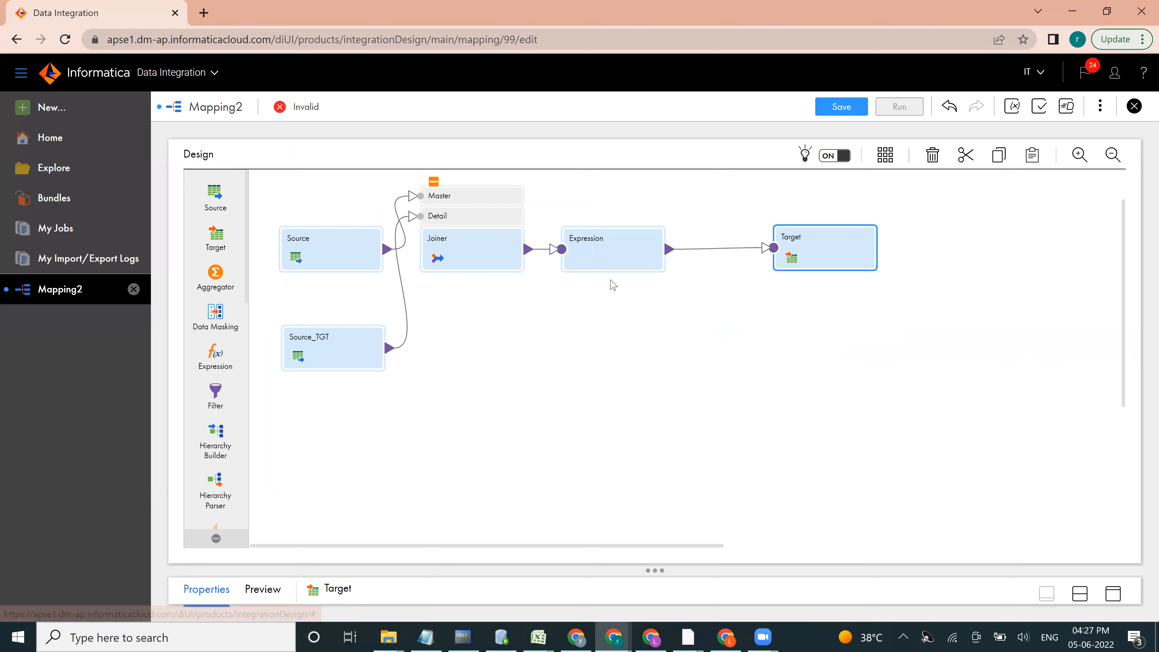
# Step: Add an output field named EF_STRT_DT of type date/time to the Expression transformation
pyautogui.click(1114, 595)
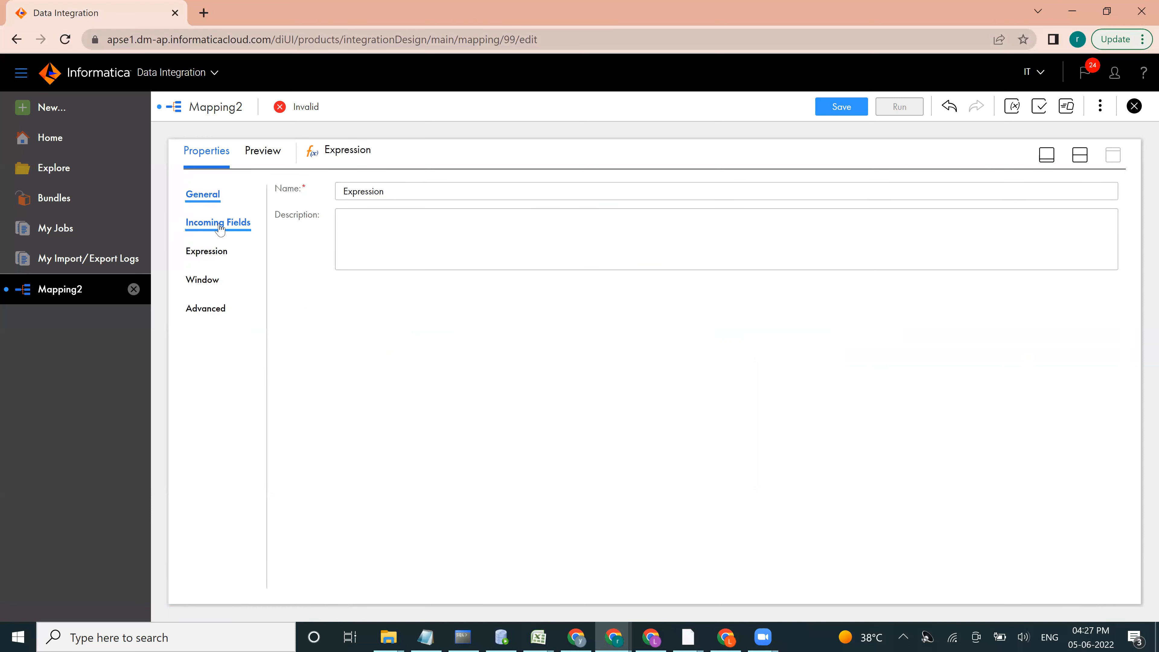
pyautogui.click(208, 252)
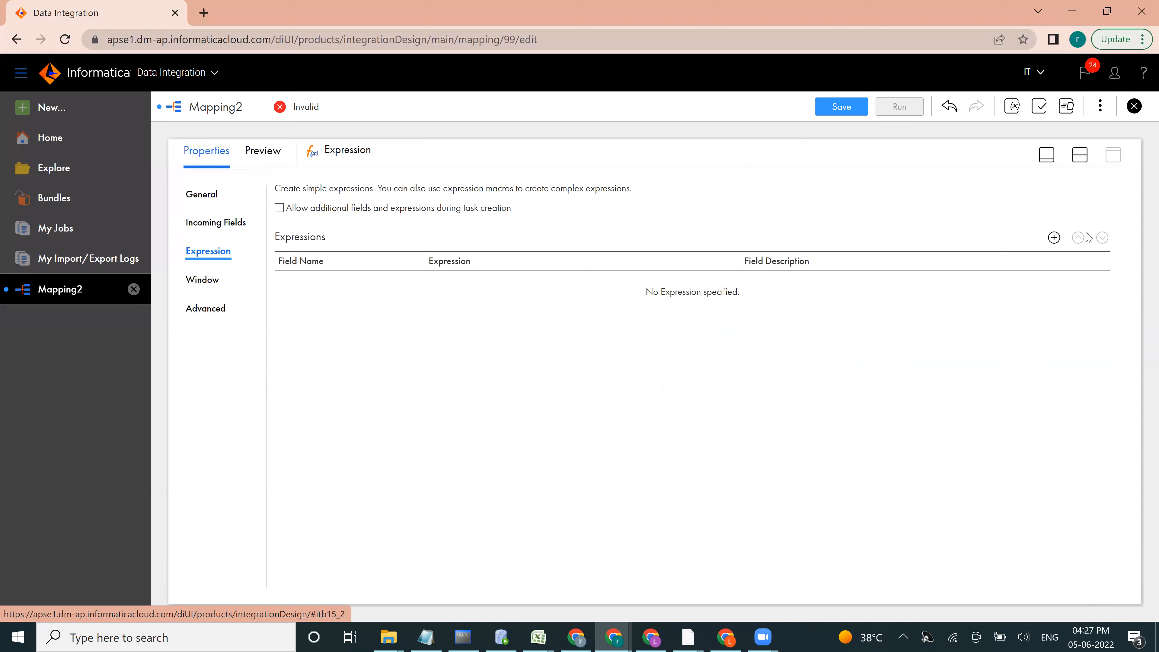
pyautogui.click(1054, 238)
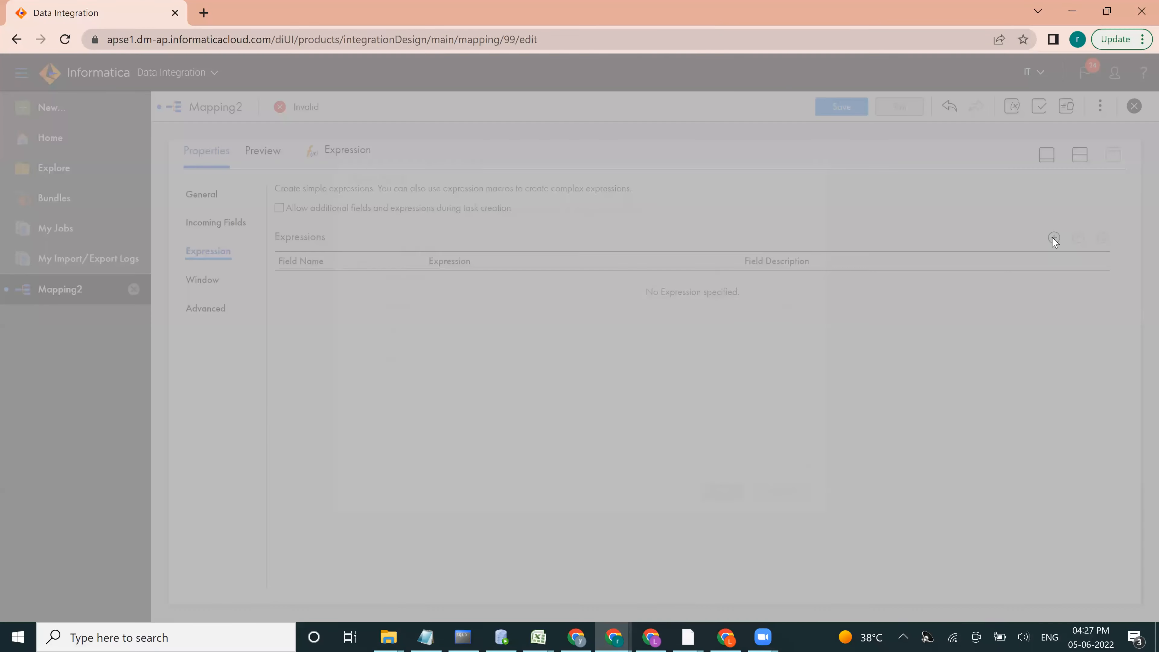
pyautogui.click(467, 280)
pyautogui.hotkey('ctrl', 'a')
pyautogui.write('e')
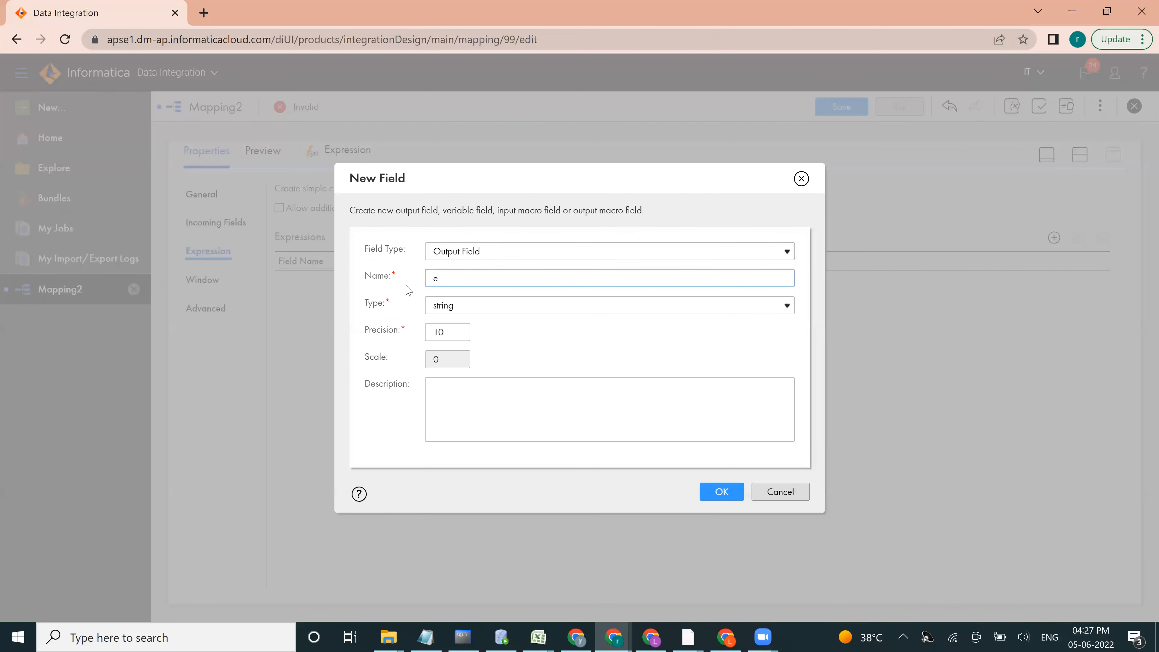
pyautogui.press('capslock')
pyautogui.write('EF_STRT_DT')
pyautogui.click(453, 307)
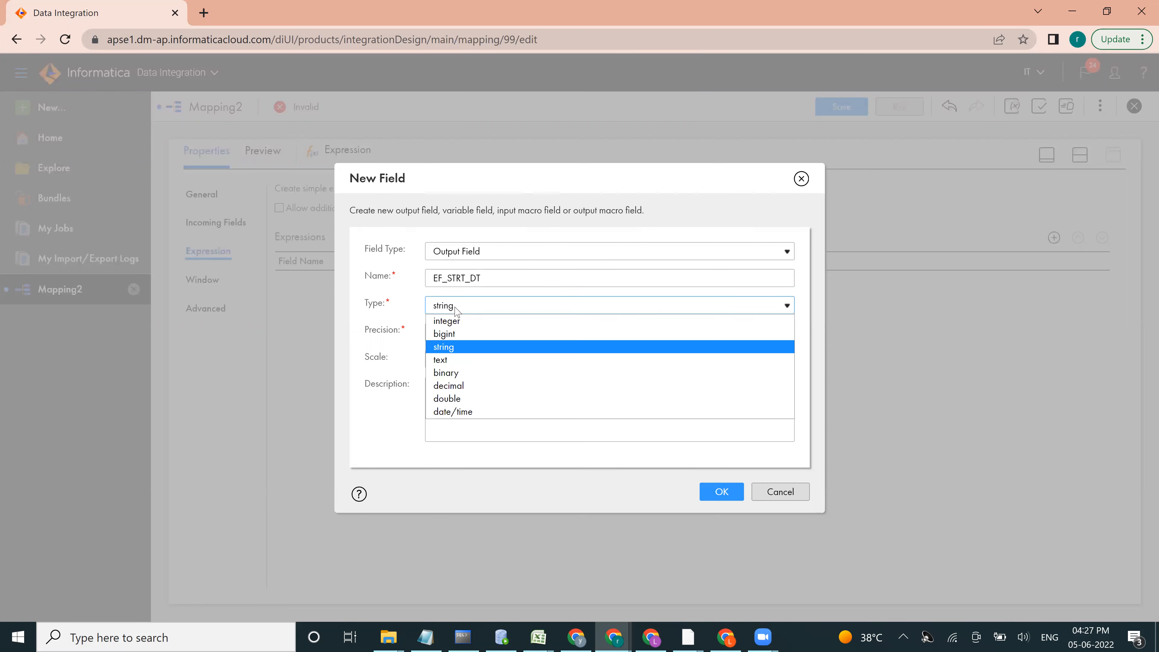
pyautogui.click(453, 411)
pyautogui.click(721, 492)
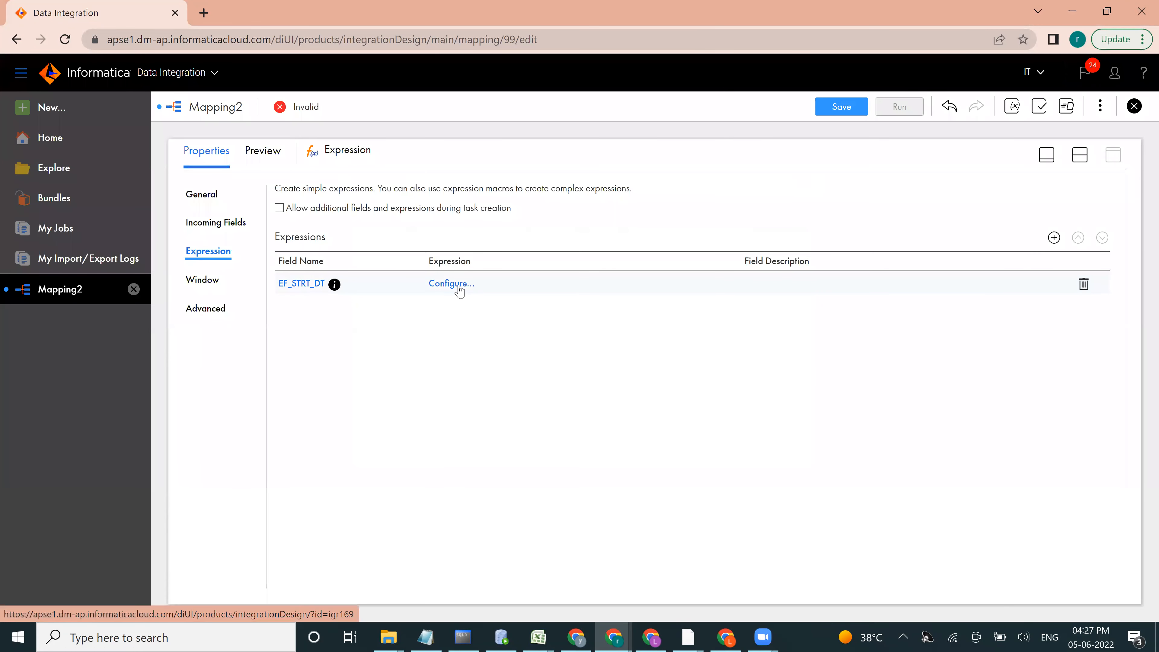
# Step: Set EF_STRT_DT's expression to SYSDATE, validate it and apply it
pyautogui.click(576, 276)
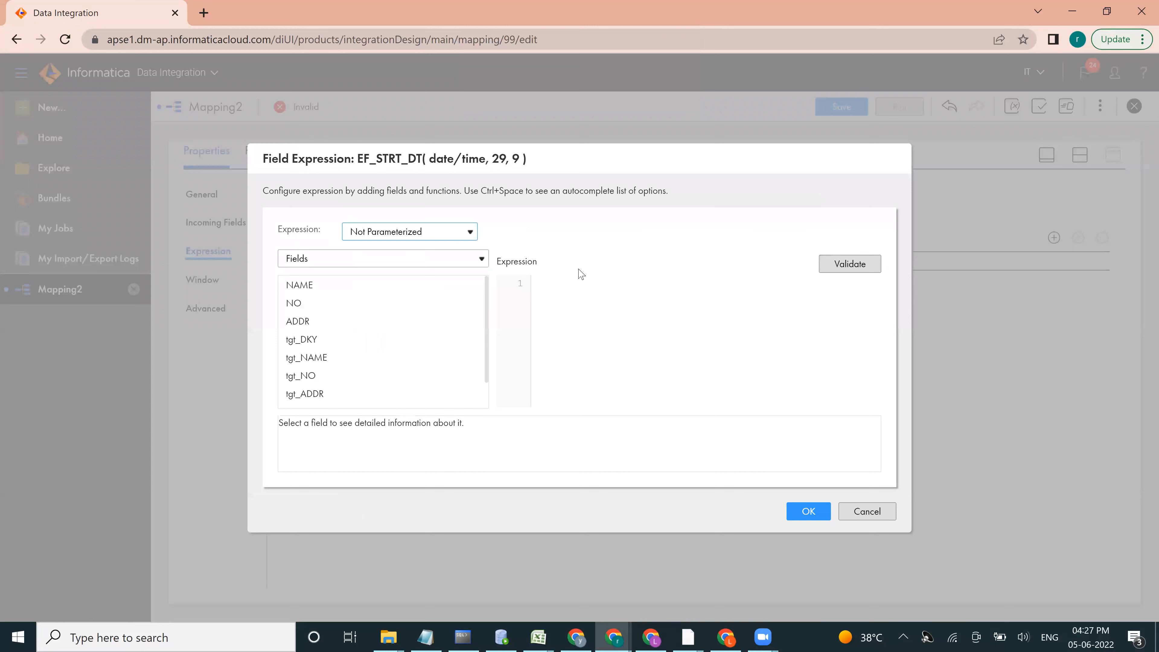
pyautogui.write('SYSDATE')
pyautogui.click(855, 260)
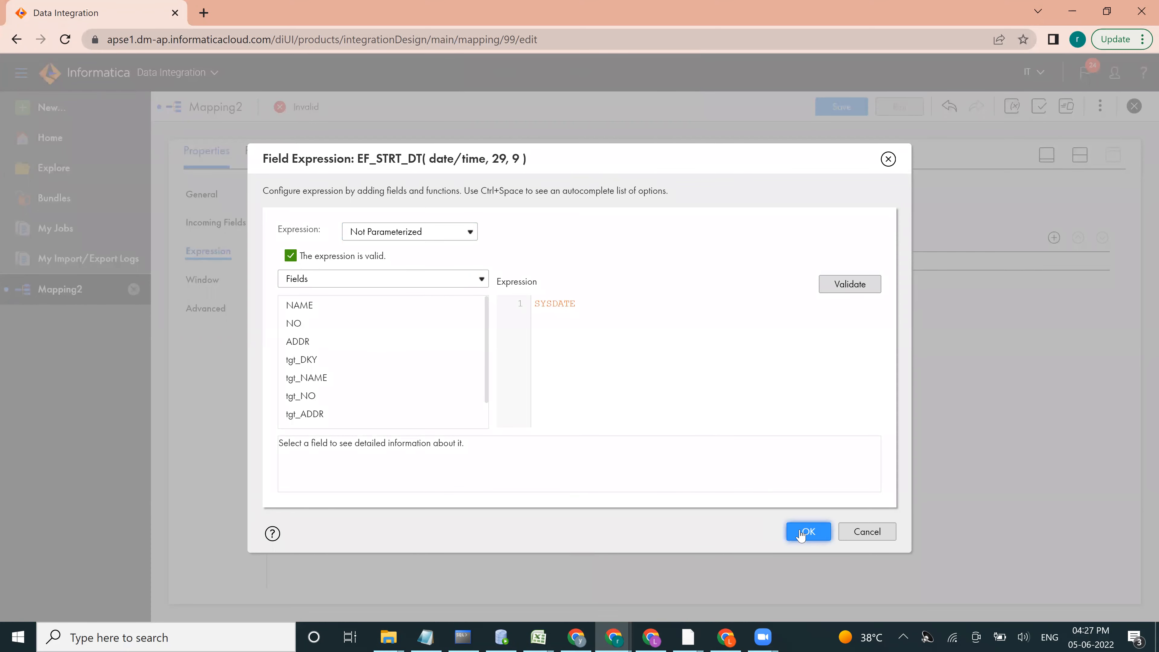
pyautogui.click(807, 532)
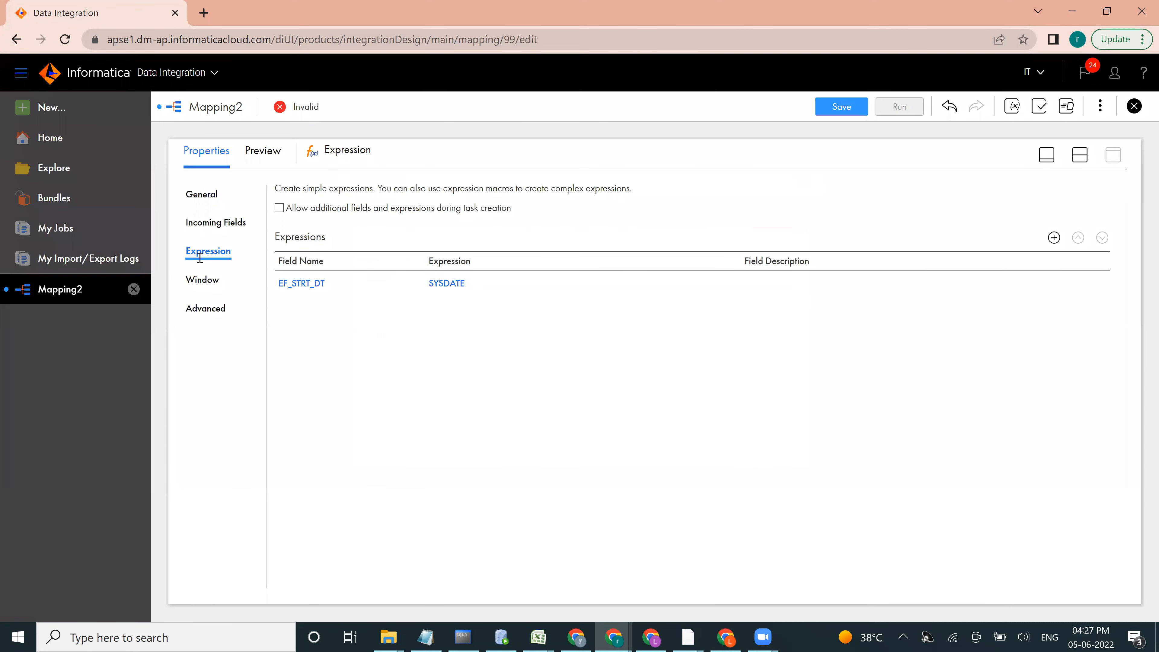
# Step: Add an output field named EF_END_DT of type date/time to the Expression transformation
pyautogui.click(1054, 238)
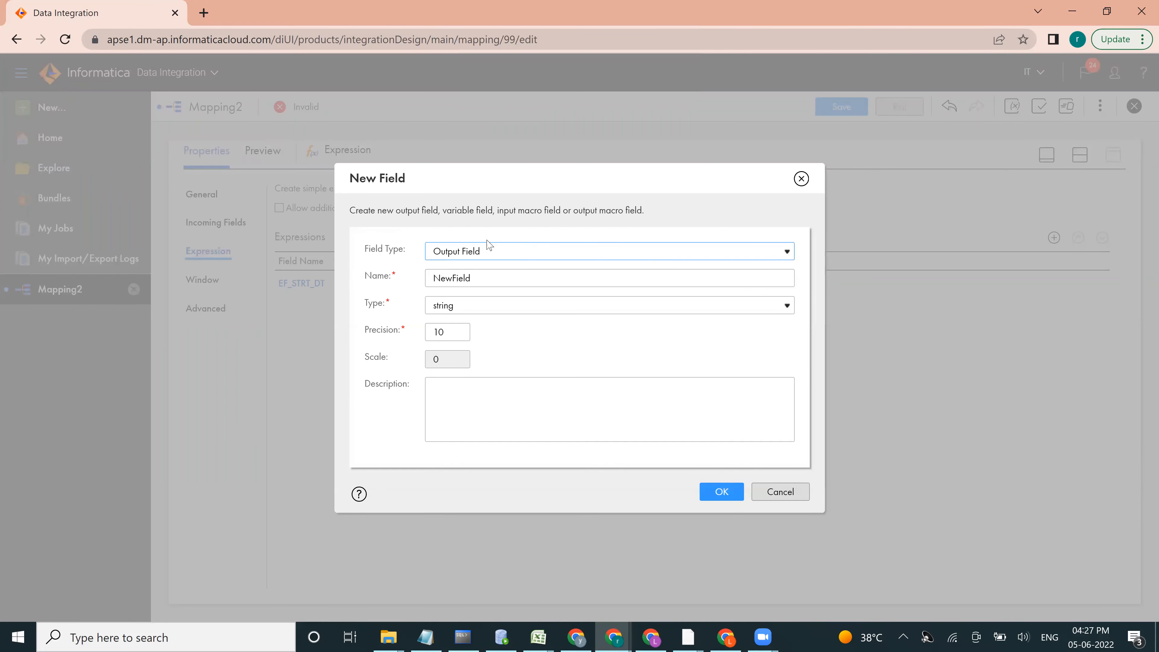
pyautogui.press('Tab')
pyautogui.write('E')
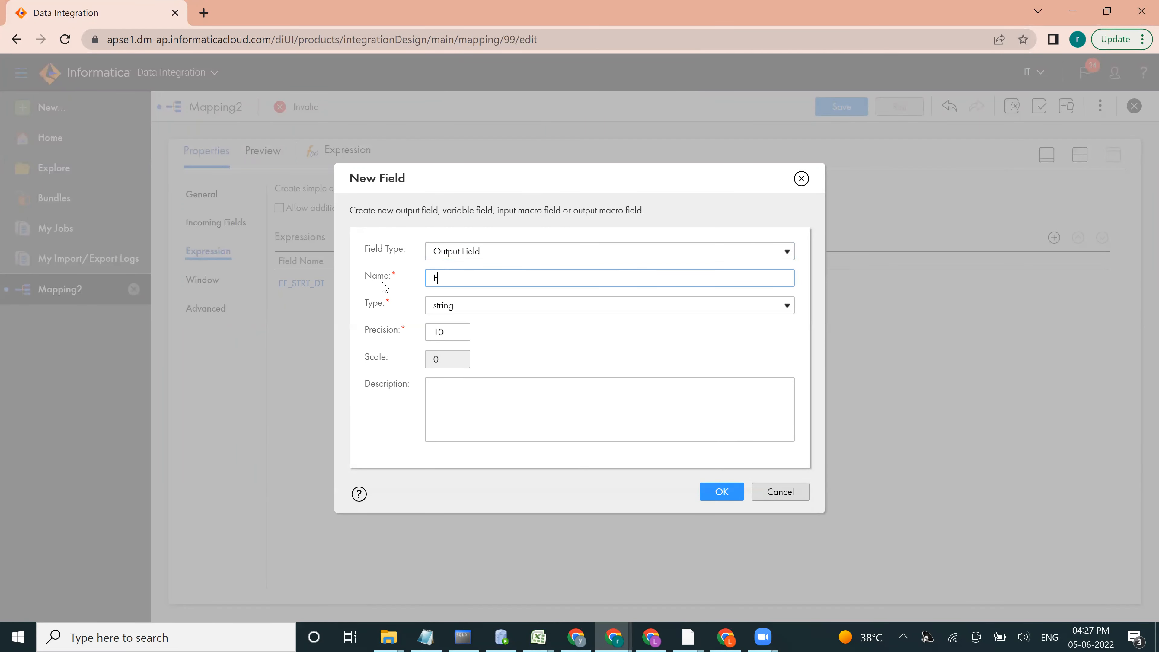
pyautogui.write('F_END_DT')
pyautogui.click(460, 310)
pyautogui.click(452, 411)
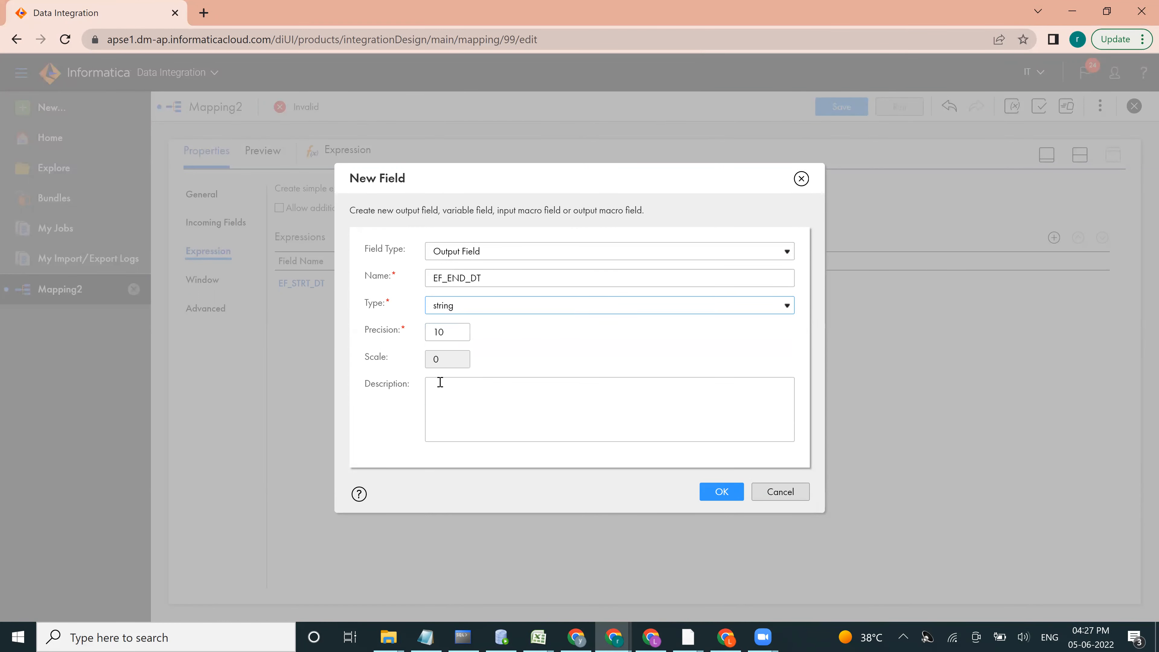
pyautogui.click(735, 493)
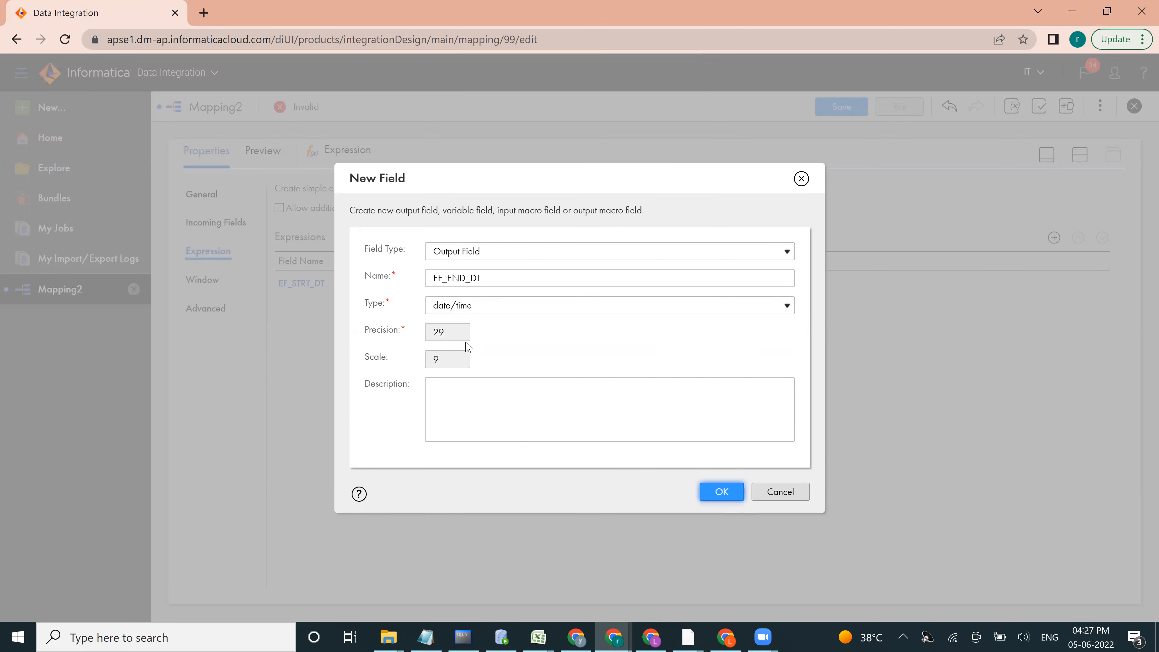
# Step: Set EF_END_DT's expression to TO_DATE('31-12-9999','DD-MM-YYYY'), validate it and apply it
pyautogui.click(561, 311)
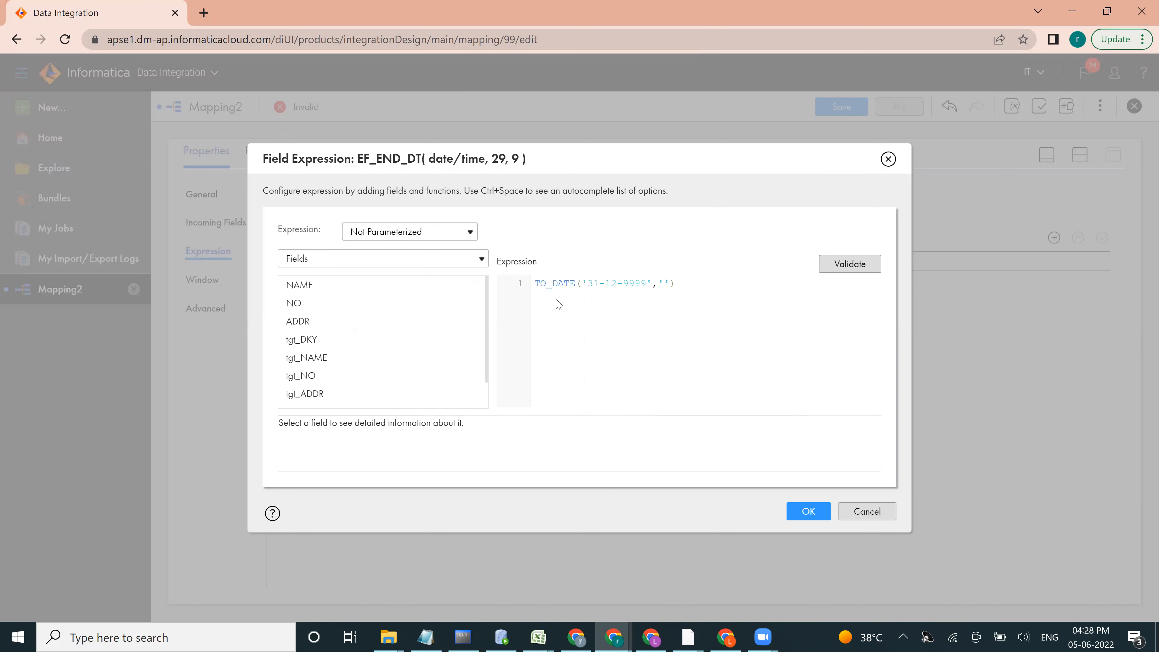
pyautogui.write('D-MM-YYYY')
pyautogui.click(846, 267)
pyautogui.click(803, 531)
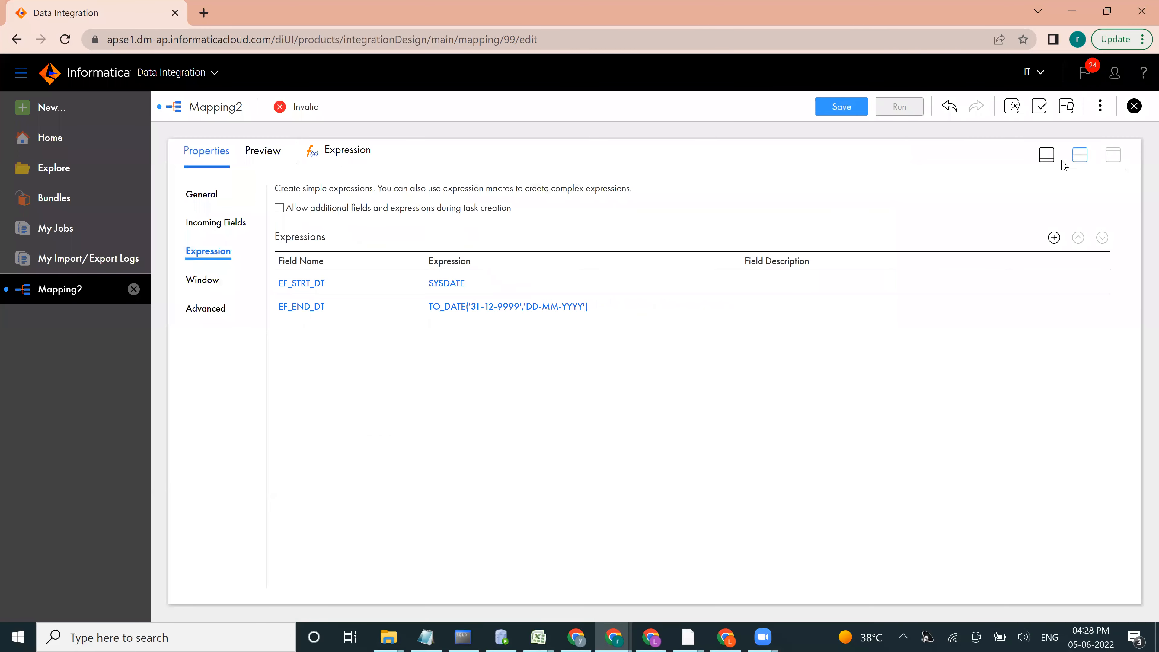
# Step: Move Target farther from the Expression transformation and insert a Router transformation between them
pyautogui.click(1045, 158)
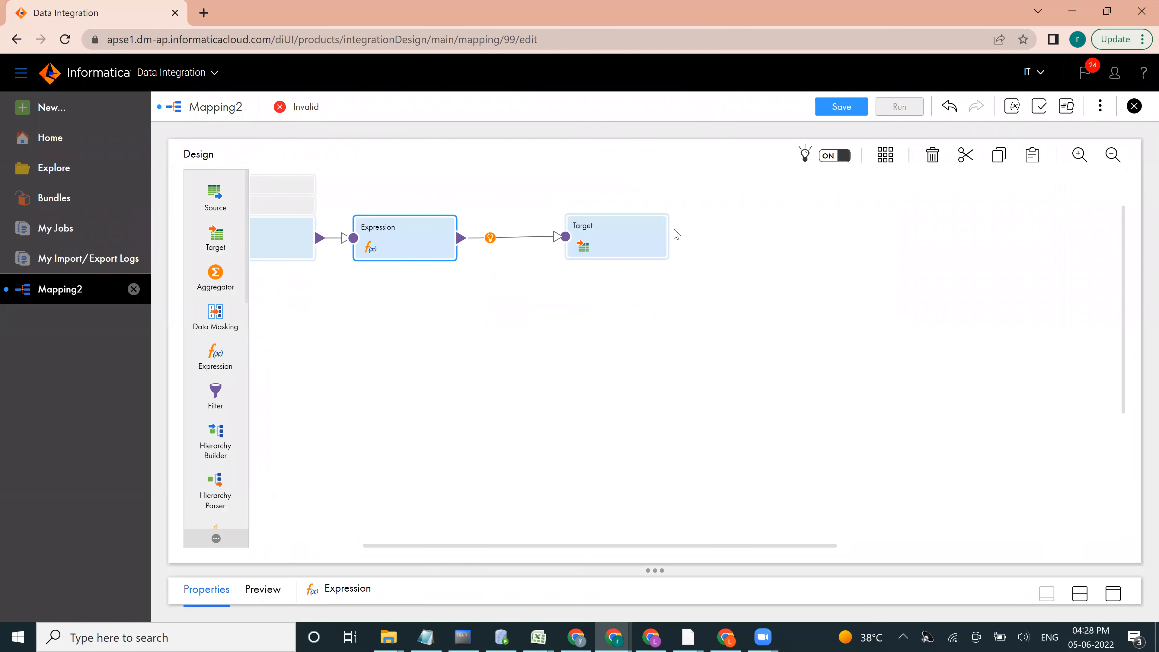
pyautogui.moveTo(679, 245); pyautogui.dragTo(759, 225)
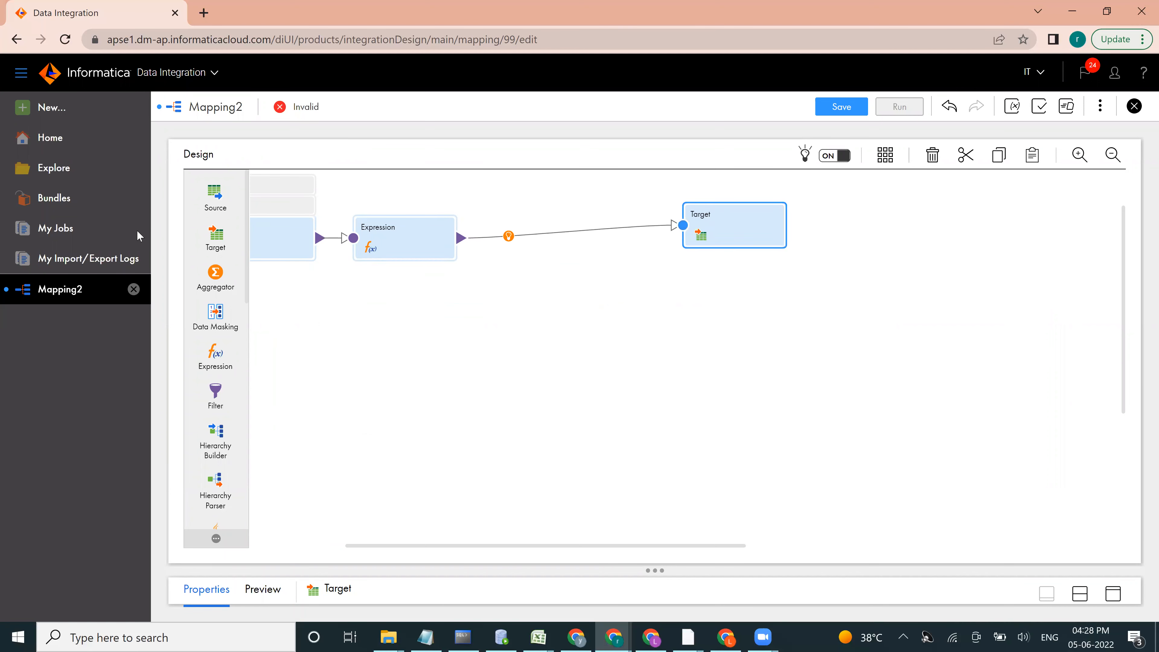
pyautogui.click(509, 236)
pyautogui.click(508, 237)
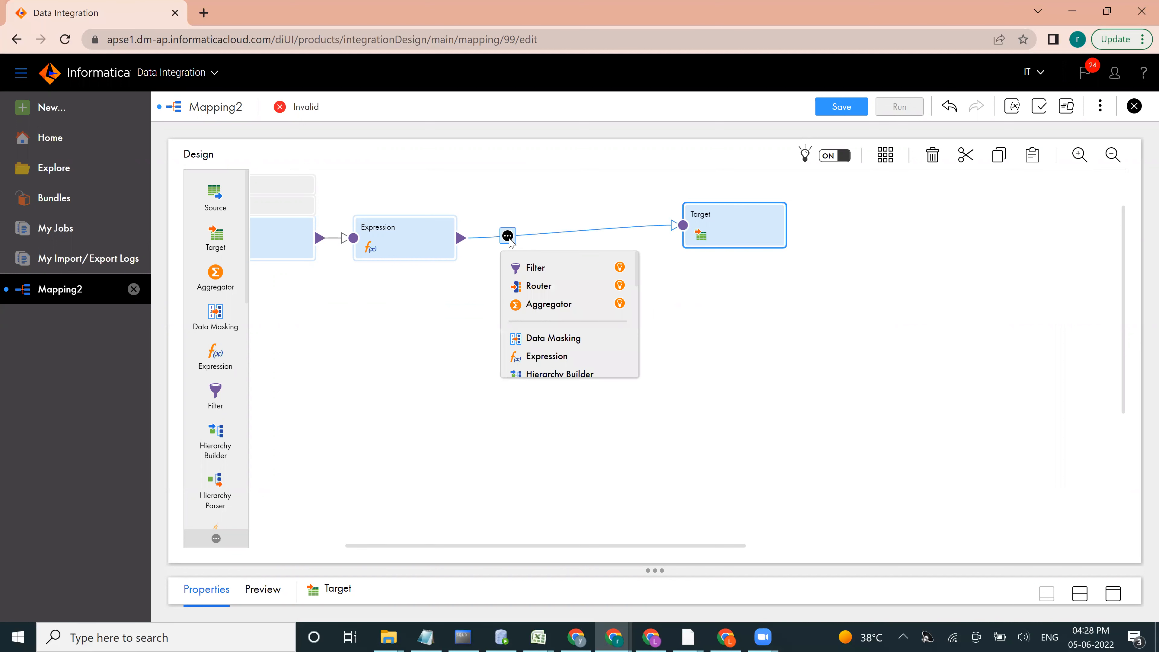
pyautogui.click(530, 291)
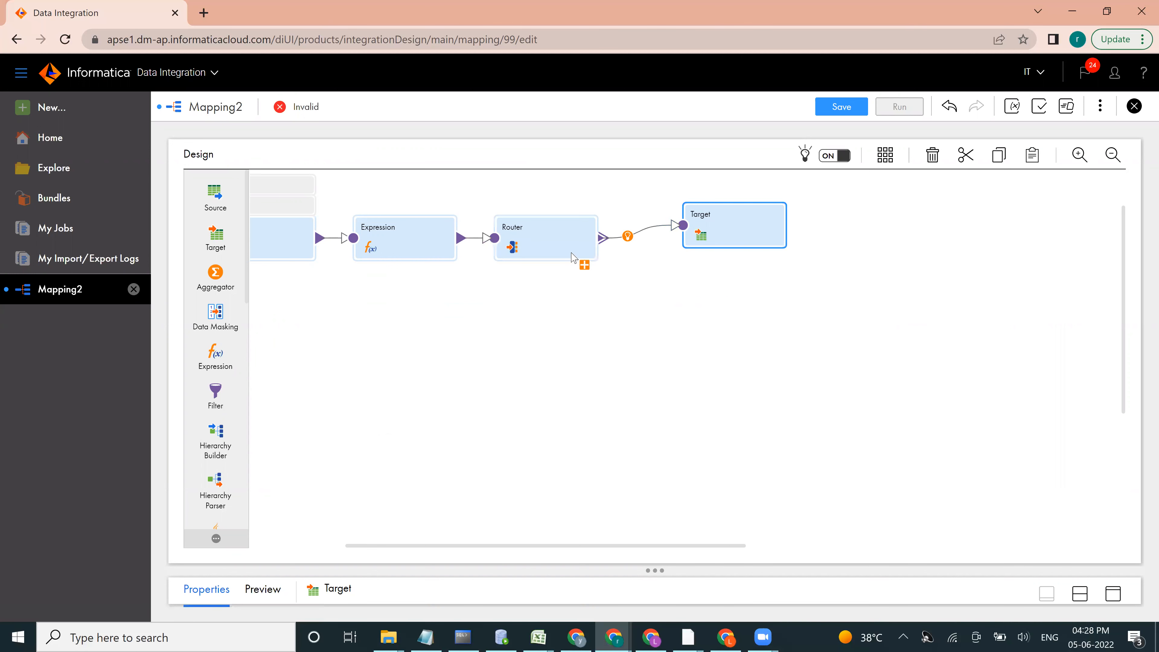
# Step: Add two new output groups to the Router transformation
pyautogui.click(1114, 596)
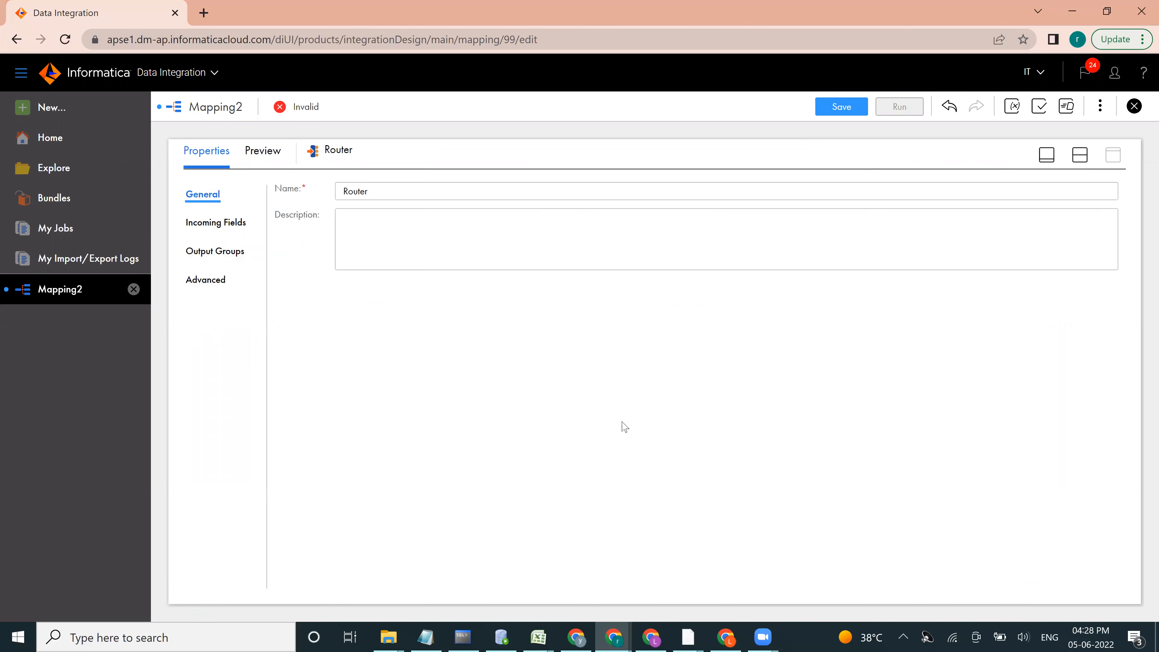
pyautogui.click(212, 252)
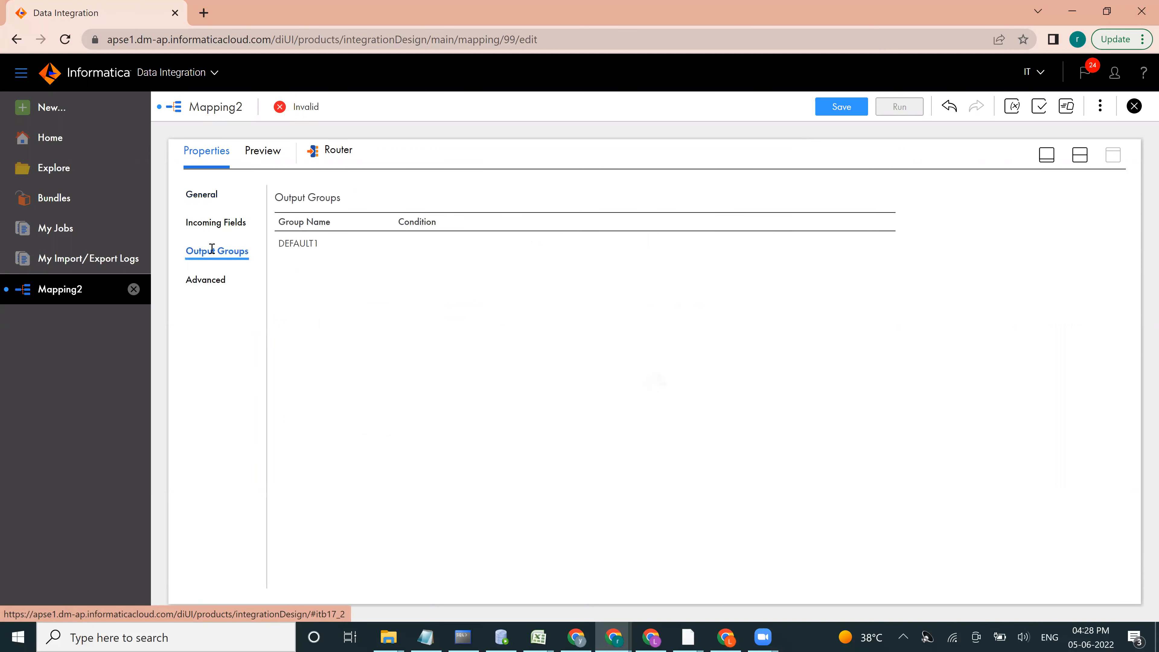
pyautogui.click(888, 198)
pyautogui.click(888, 199)
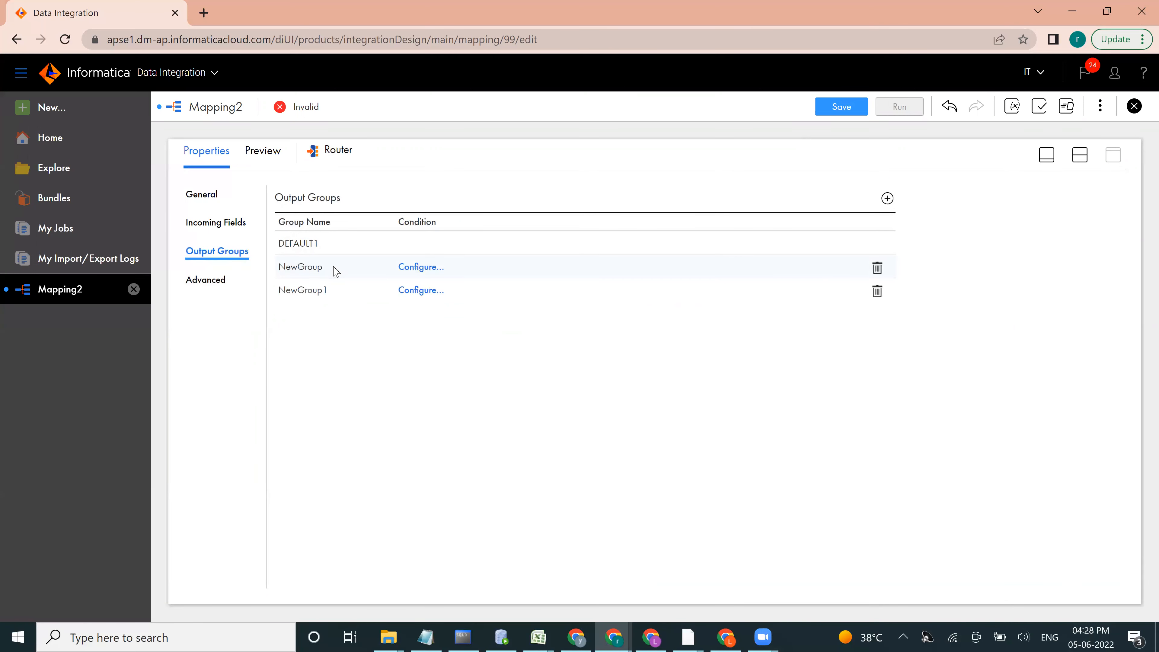
# Step: Rename the Router's first new output group as Insert
pyautogui.click(317, 269)
pyautogui.doubleClick(320, 269)
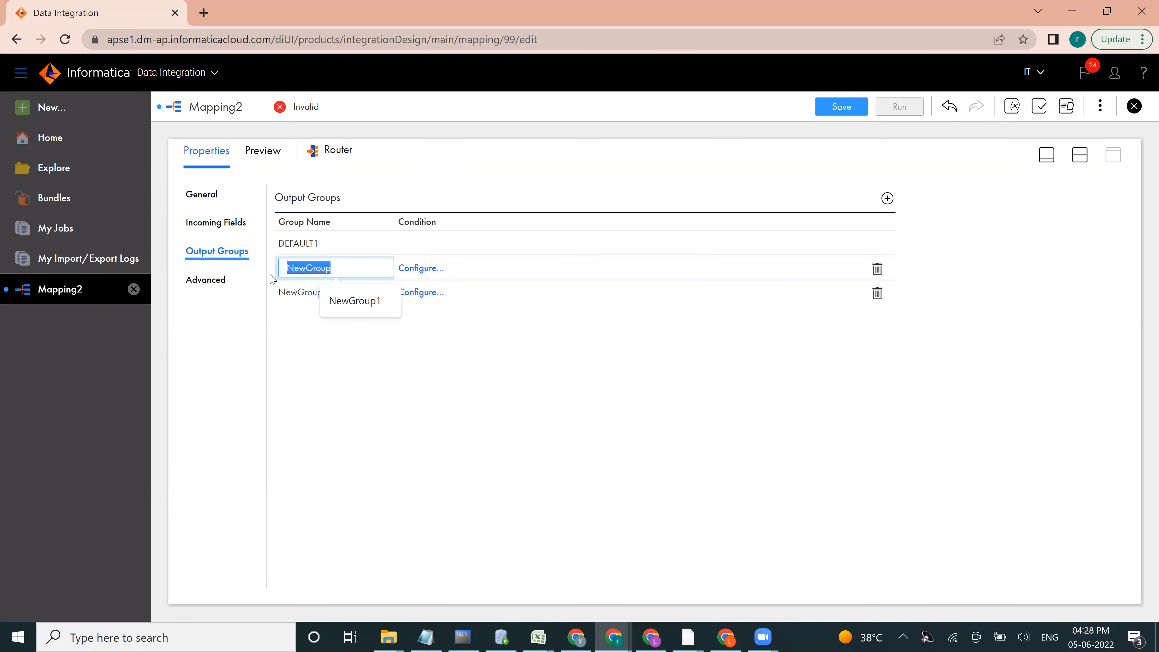
pyautogui.press('BackSpace')
pyautogui.press('capslock')
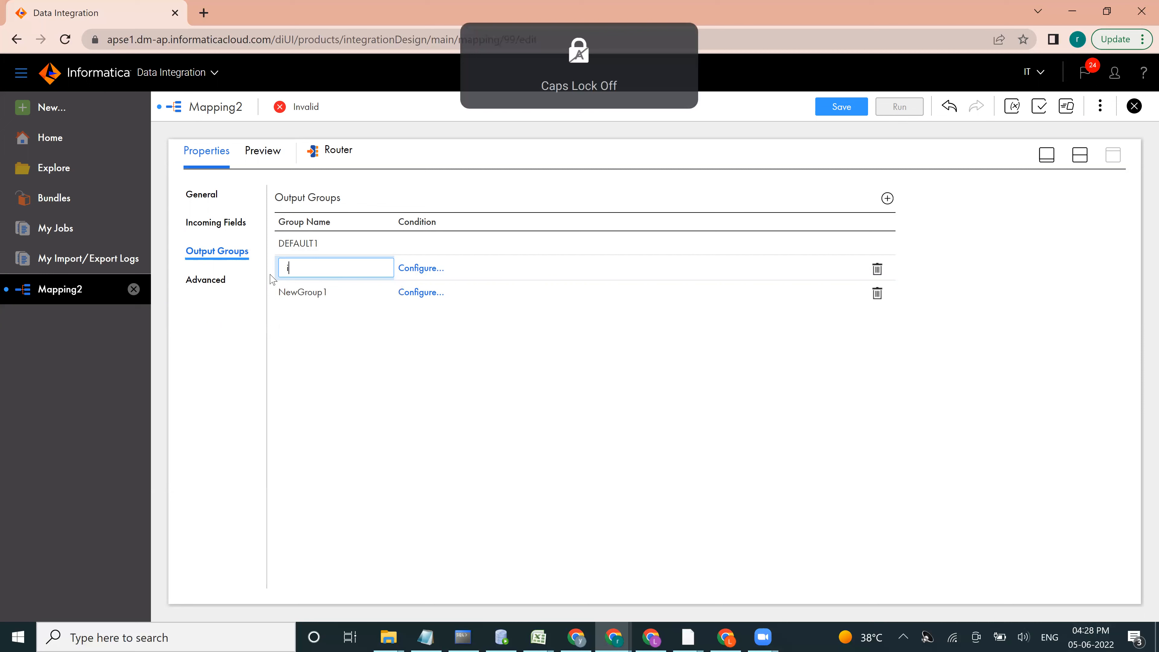
pyautogui.press('capslock')
pyautogui.write('IN')
pyautogui.press('capslock')
pyautogui.write('nsert')
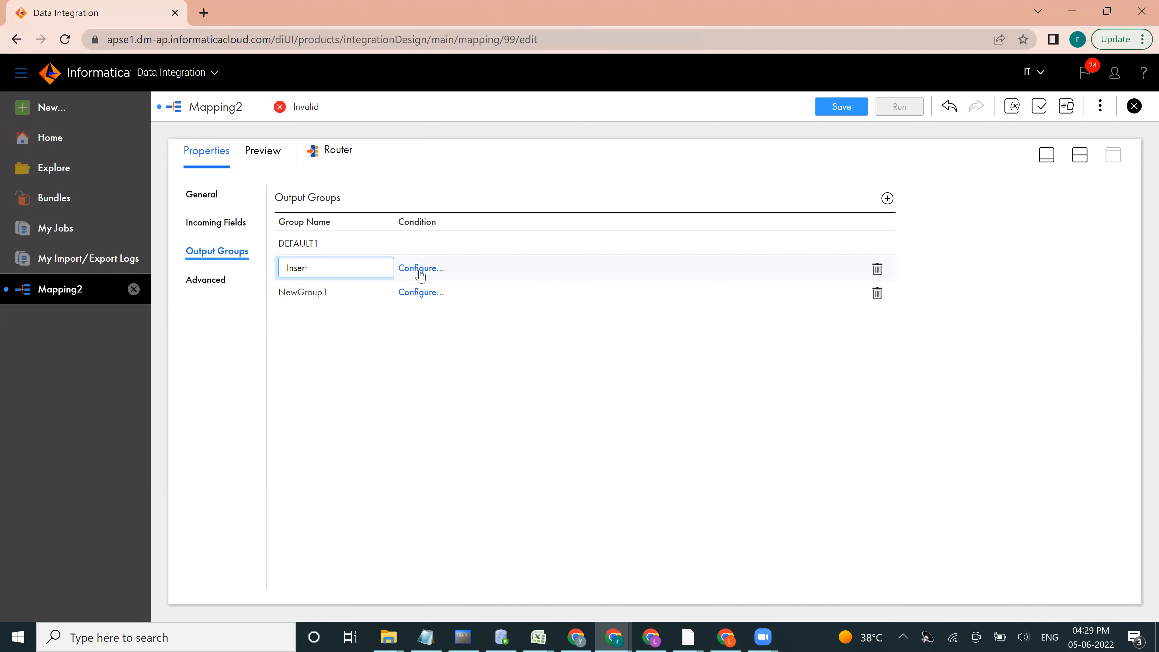
# Step: Give the Insert group the advanced filter condition isnull(tgt_DKY), validate it and apply it
pyautogui.click(420, 270)
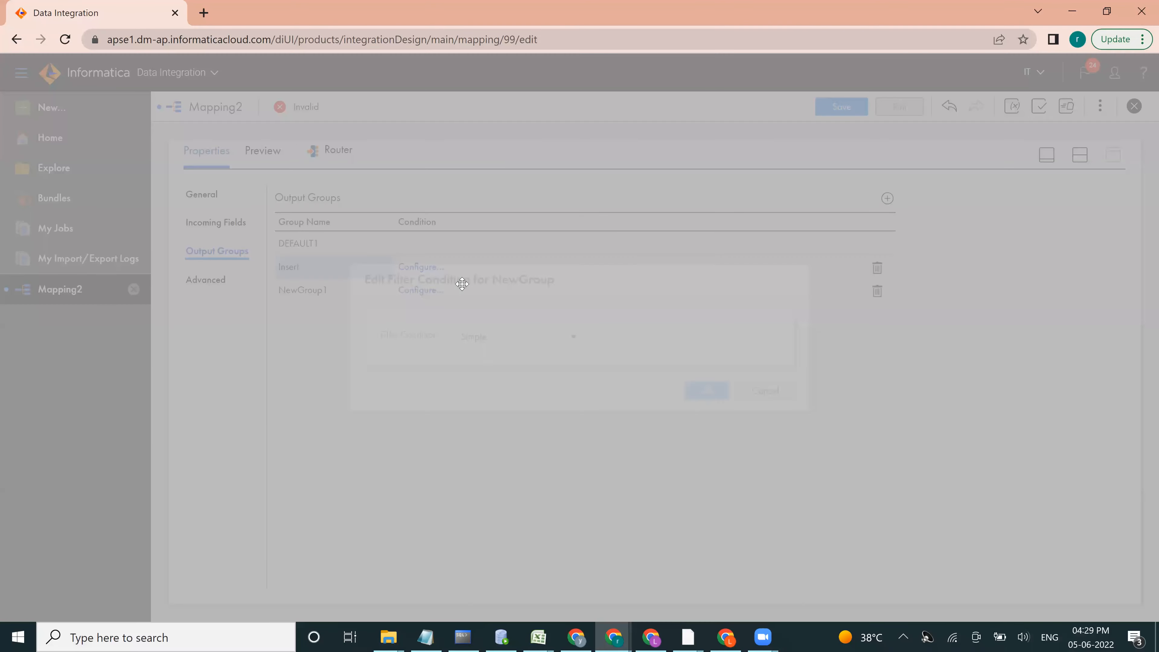
pyautogui.click(515, 337)
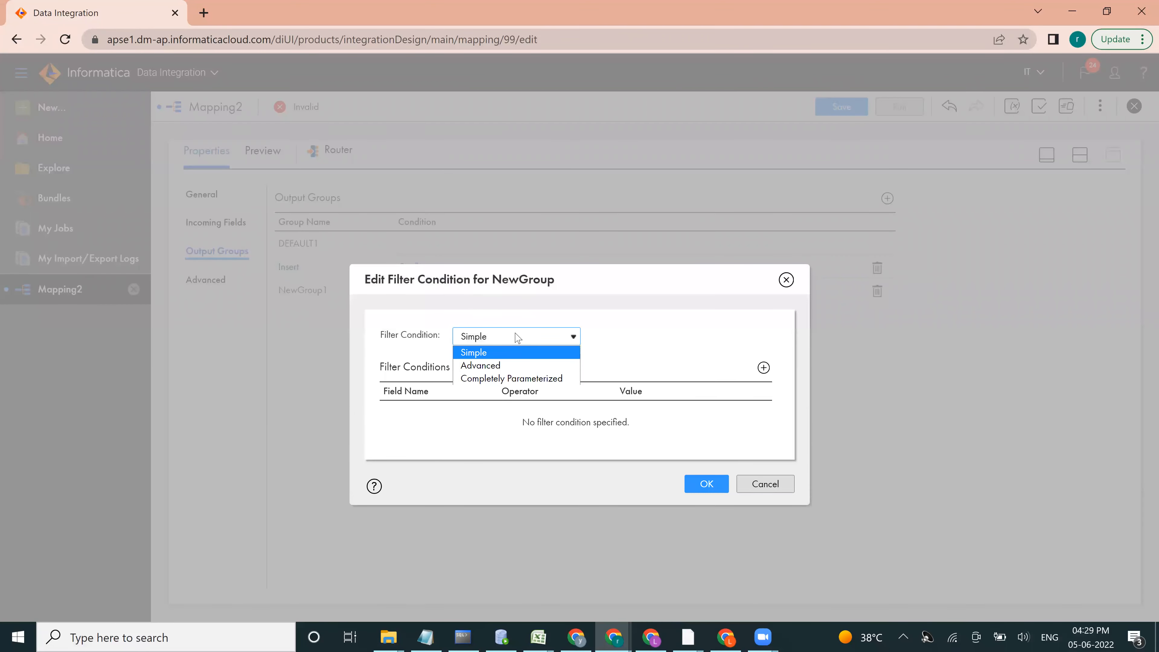
pyautogui.click(491, 369)
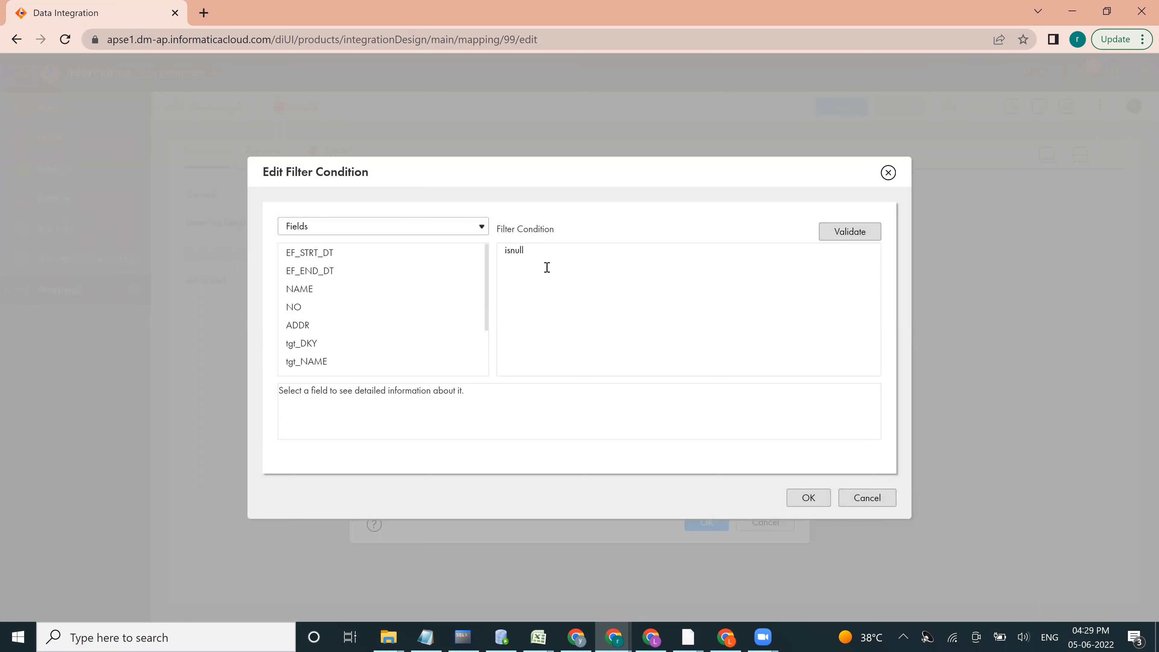
pyautogui.moveTo(356, 348)
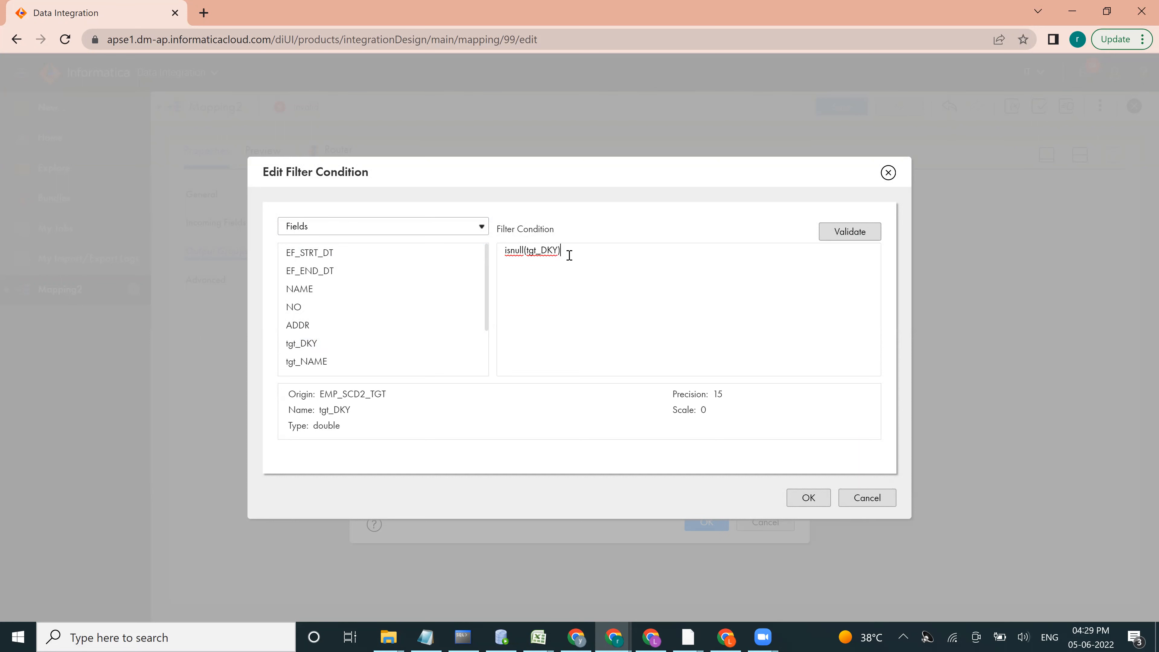
pyautogui.click(847, 237)
pyautogui.click(805, 499)
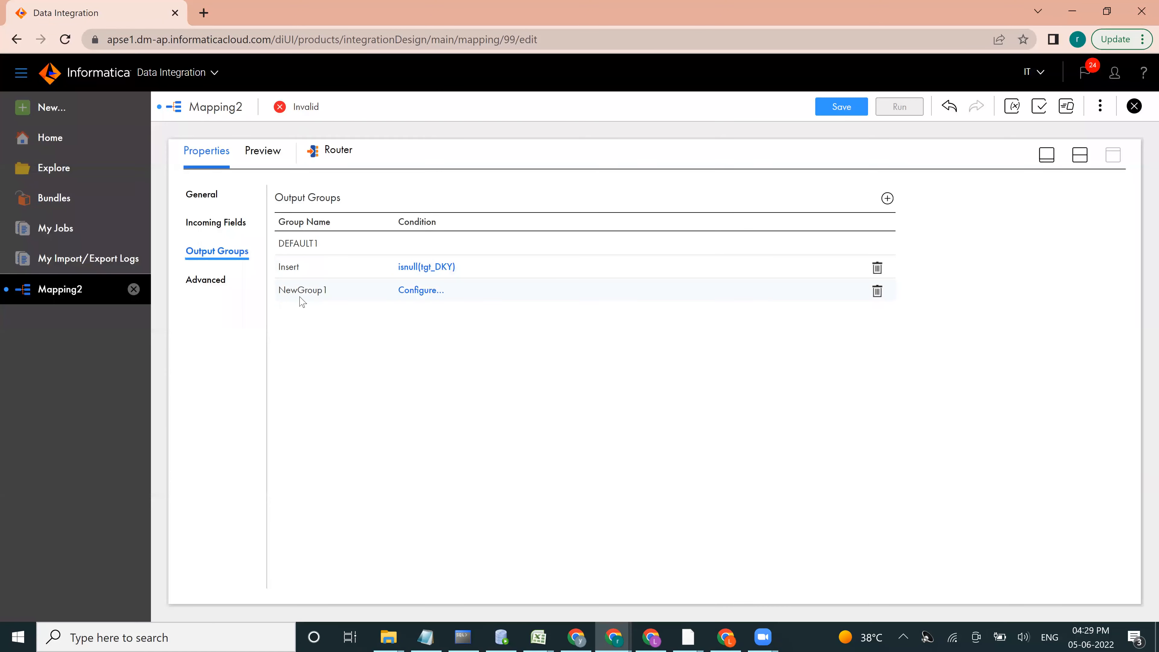
# Step: Rename the Router's second new output group as type_2_insert_update
pyautogui.click(308, 292)
pyautogui.doubleClick(294, 289)
pyautogui.write('type_2_insert')
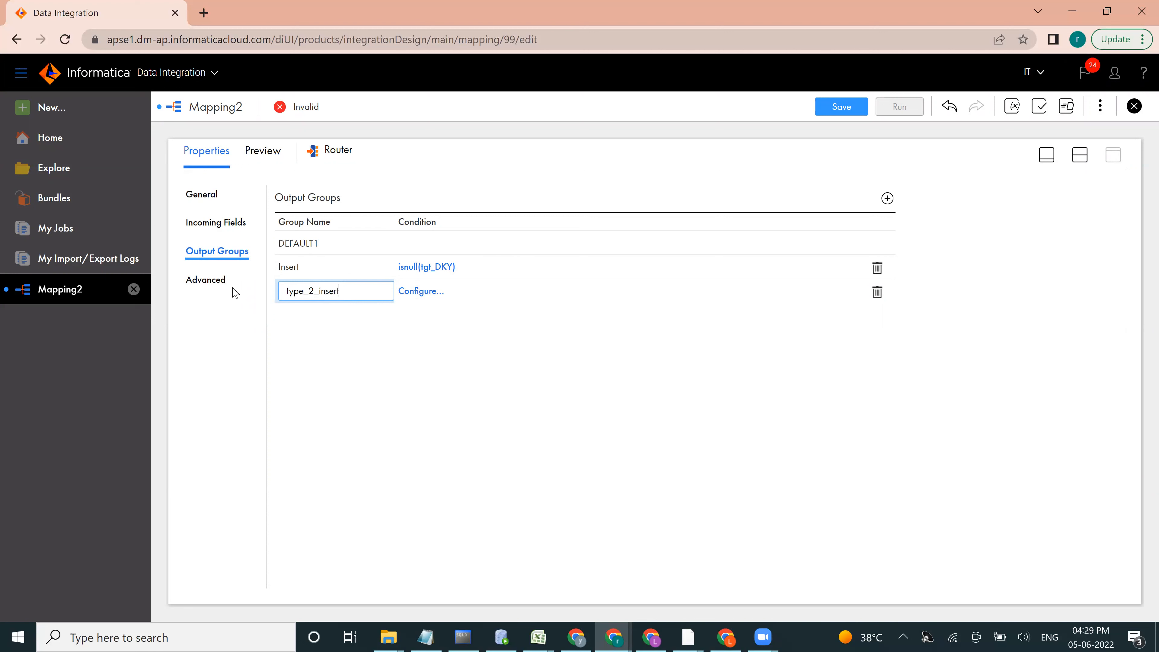
pyautogui.write('_update')
# Step: Switch the type_2_insert_update group to an advanced filter condition and enter NOT ISNULL(tgt_DKY)
pyautogui.click(414, 292)
pyautogui.click(508, 340)
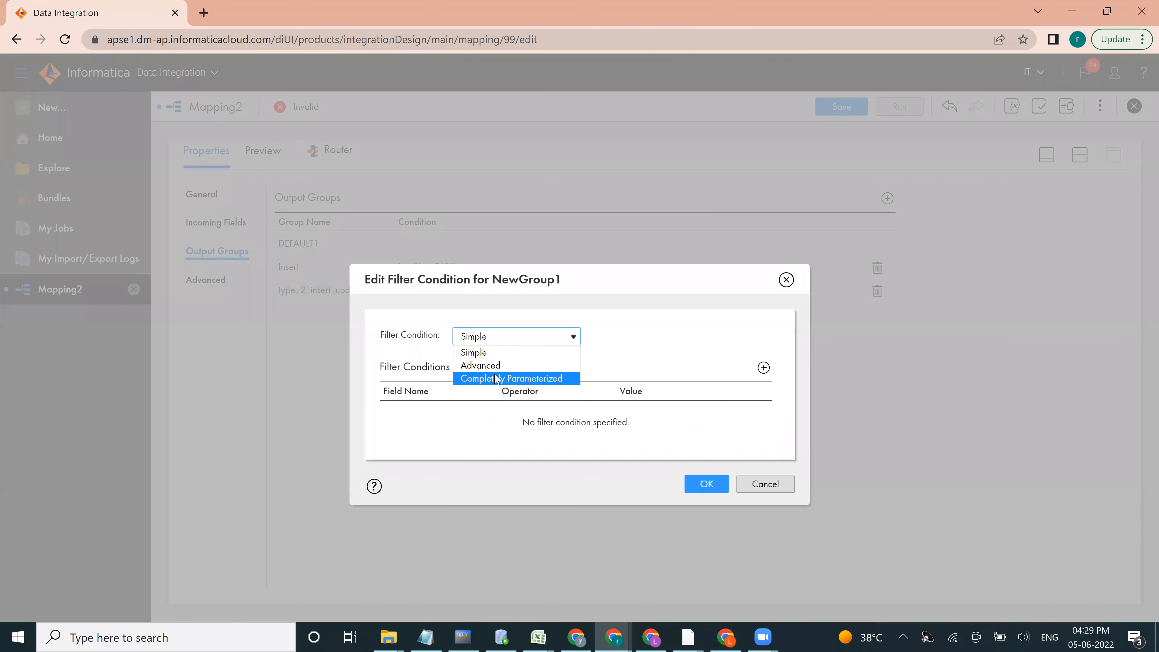
pyautogui.click(484, 365)
pyautogui.click(680, 337)
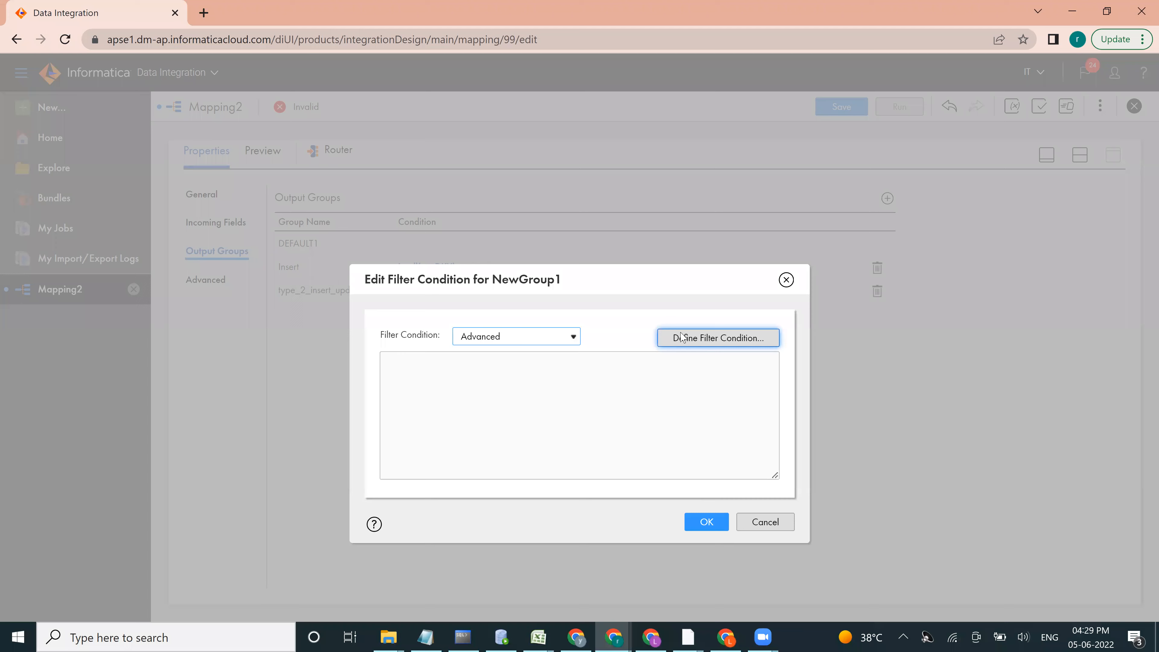
pyautogui.click(690, 339)
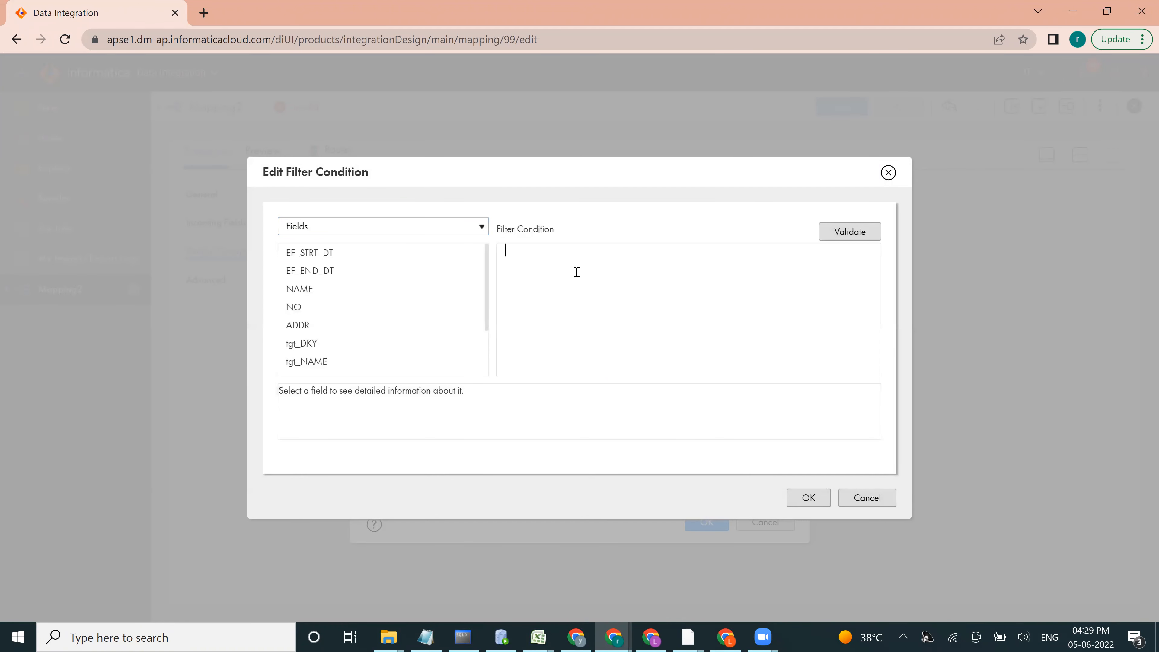
pyautogui.press('capslock')
pyautogui.write('NOT ISN')
pyautogui.moveTo(456, 343)
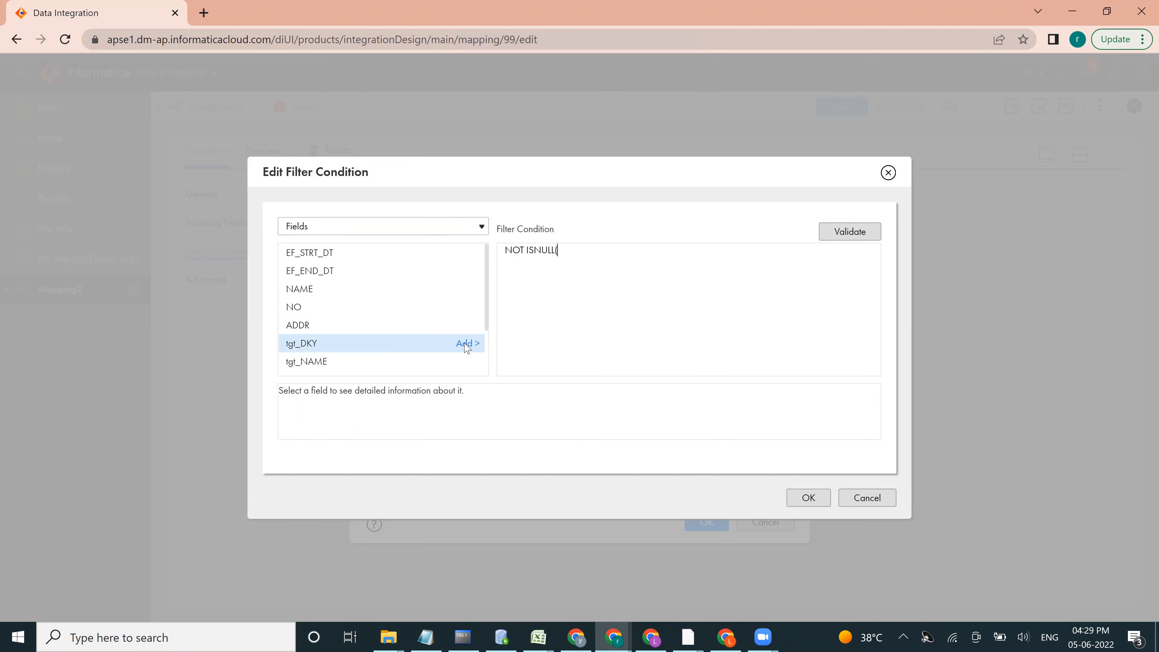
pyautogui.write('ULL(')
pyautogui.click(466, 343)
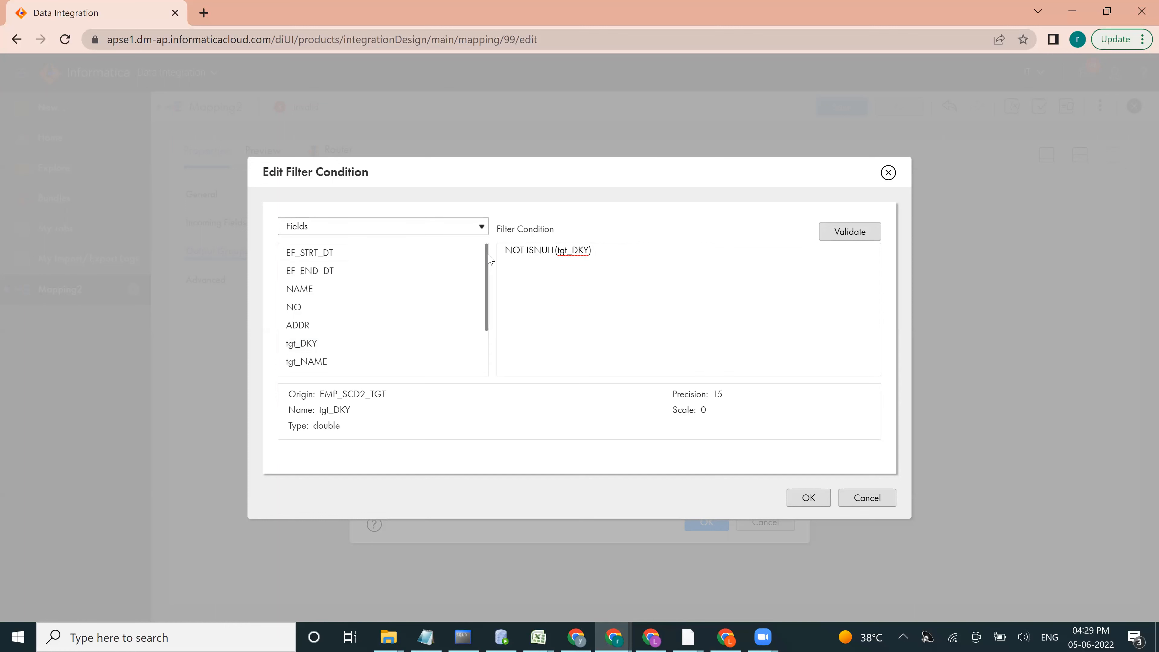
# Step: Extend the type_2_insert_update condition with AND ADDR<>tgt_ADDR, validate it and apply it
pyautogui.moveTo(485, 253); pyautogui.dragTo(484, 274)
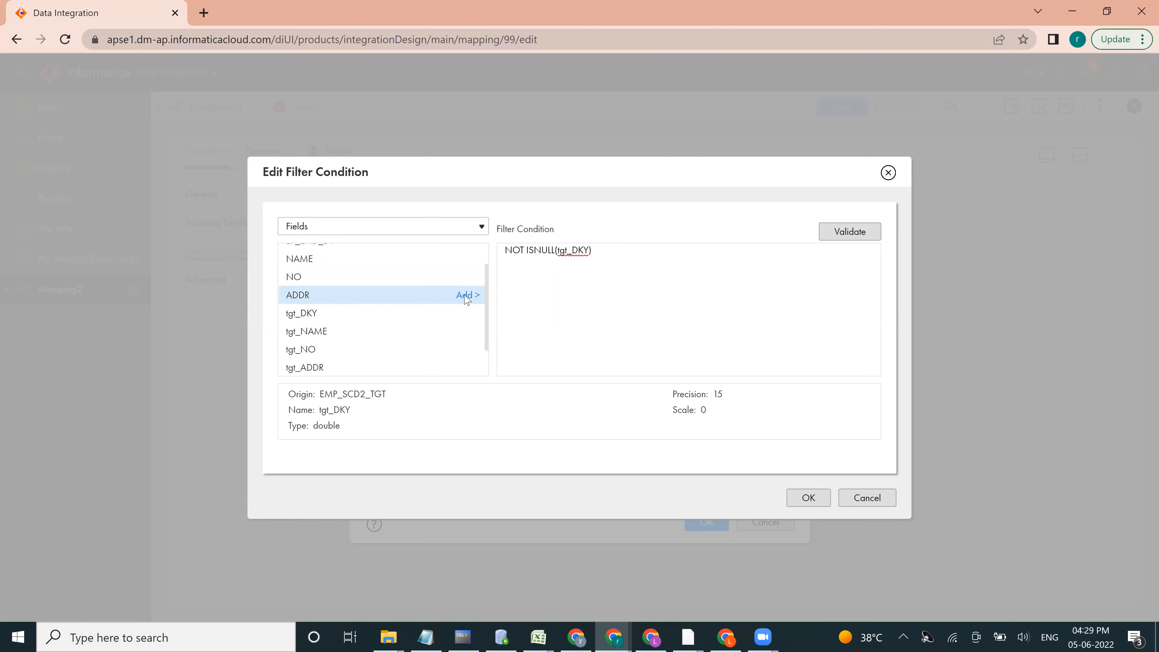
pyautogui.click(466, 296)
pyautogui.write('AND ADDR<>')
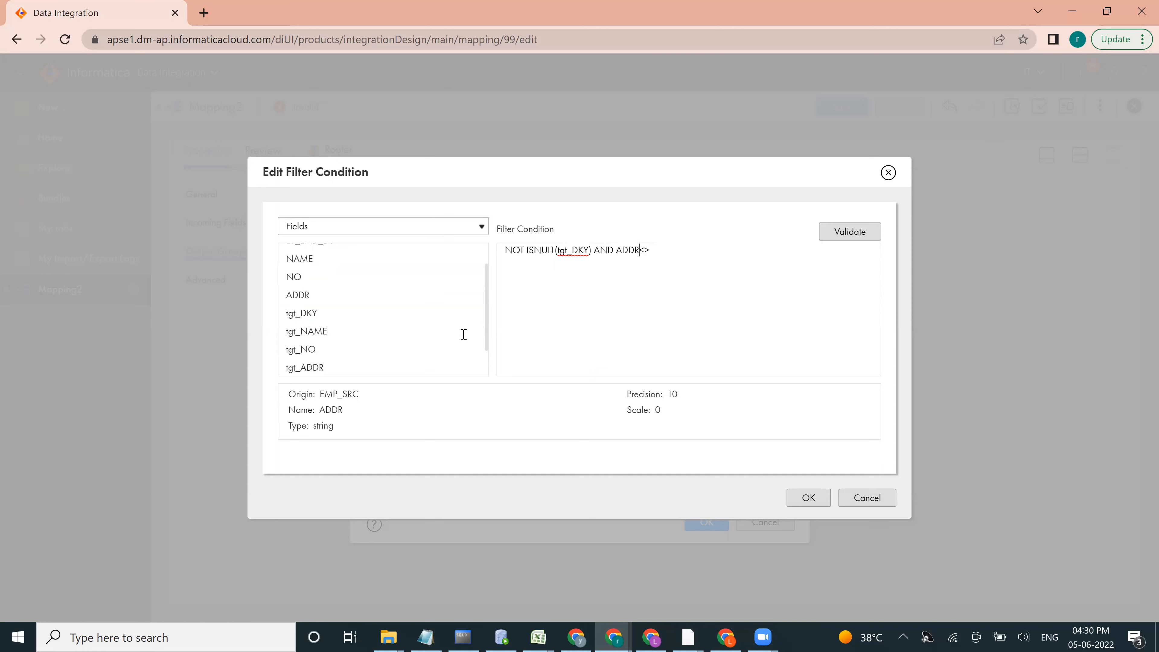
pyautogui.click(467, 368)
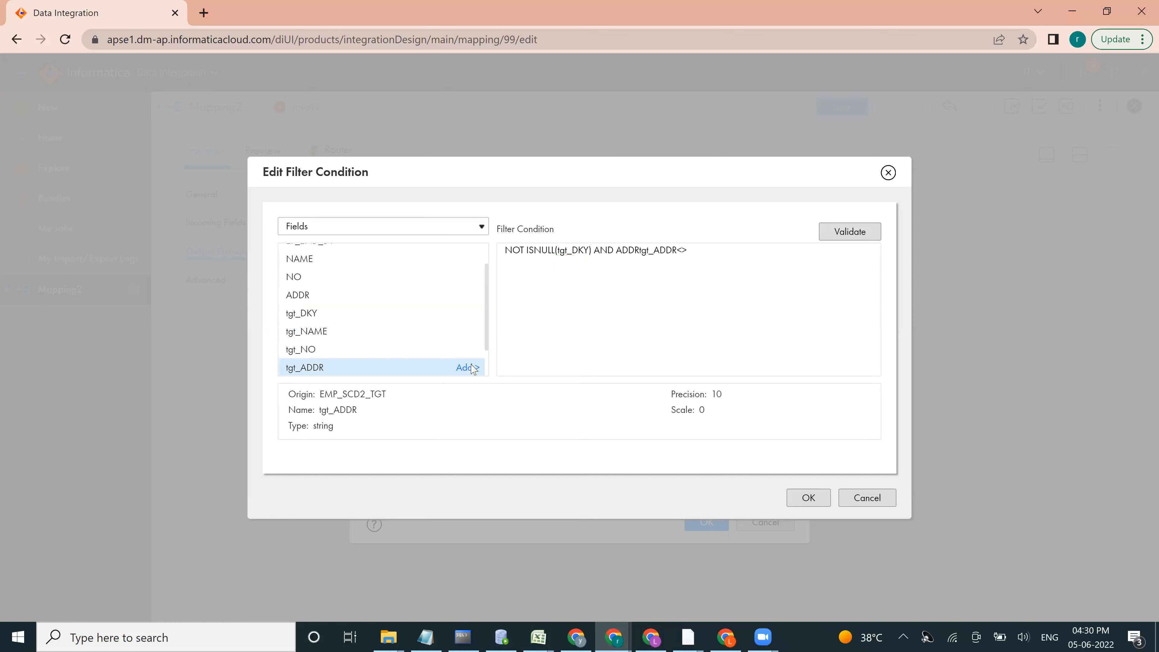
pyautogui.write('<>')
pyautogui.moveTo(689, 251); pyautogui.dragTo(622, 252)
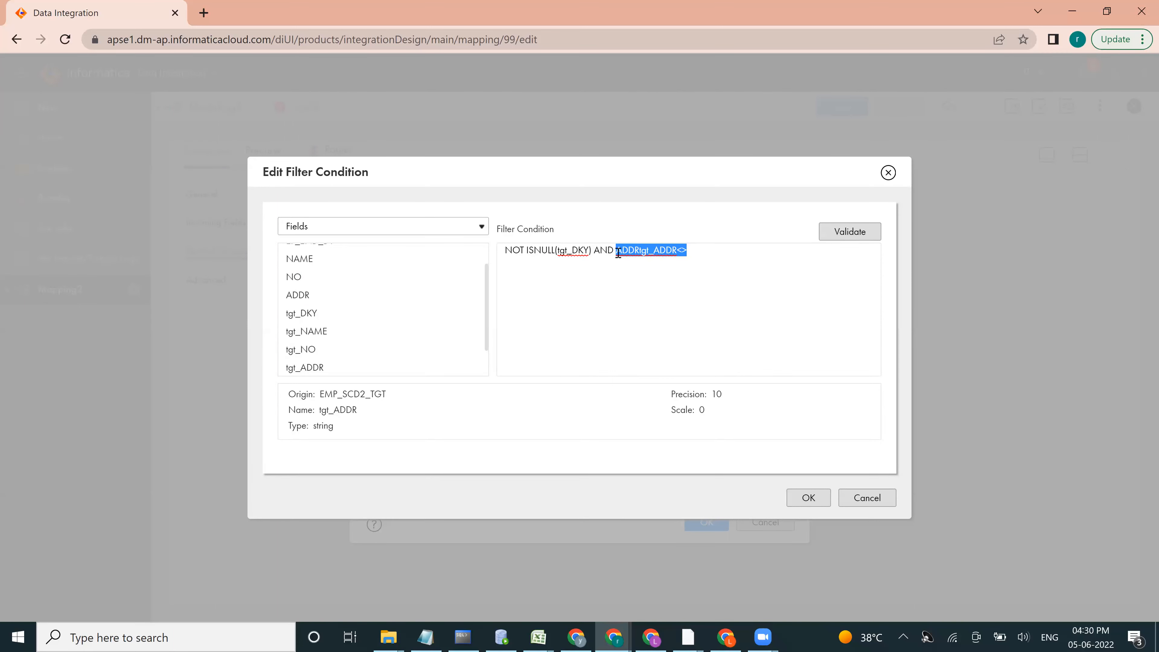
pyautogui.press('BackSpace')
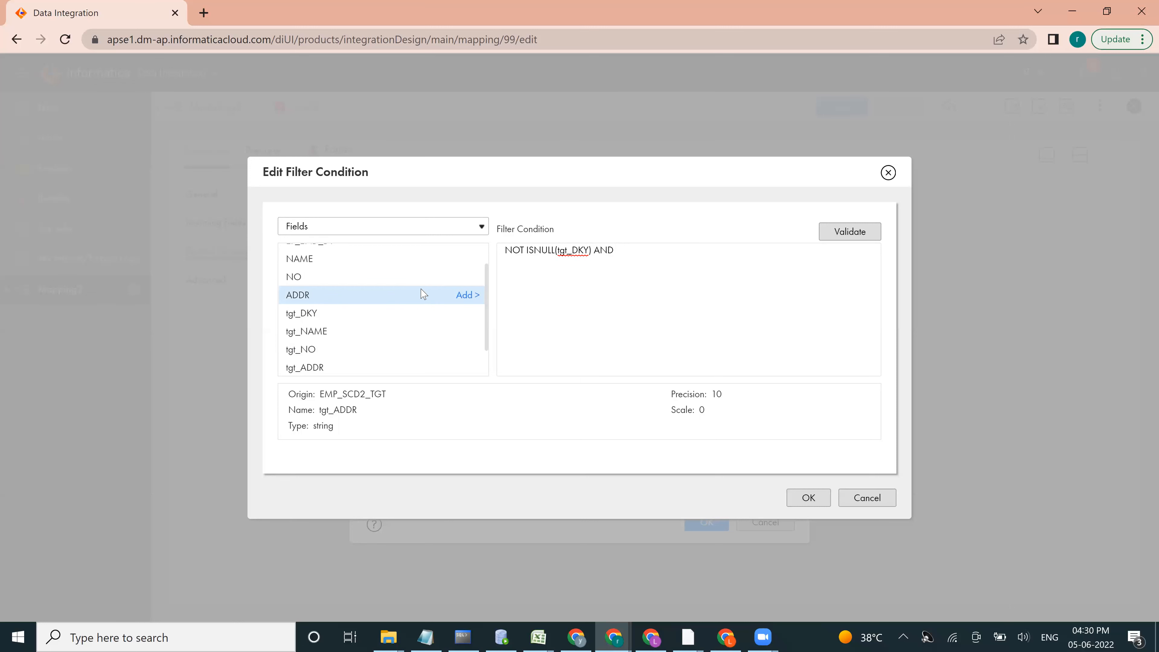
pyautogui.click(468, 296)
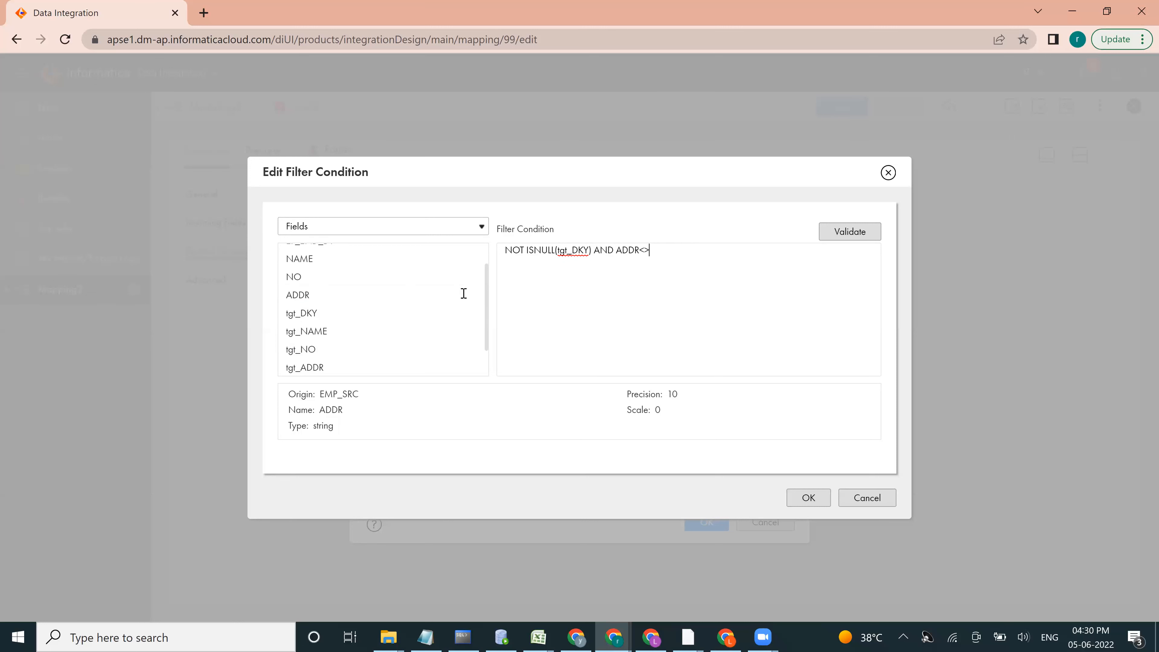
pyautogui.click(466, 368)
pyautogui.click(847, 234)
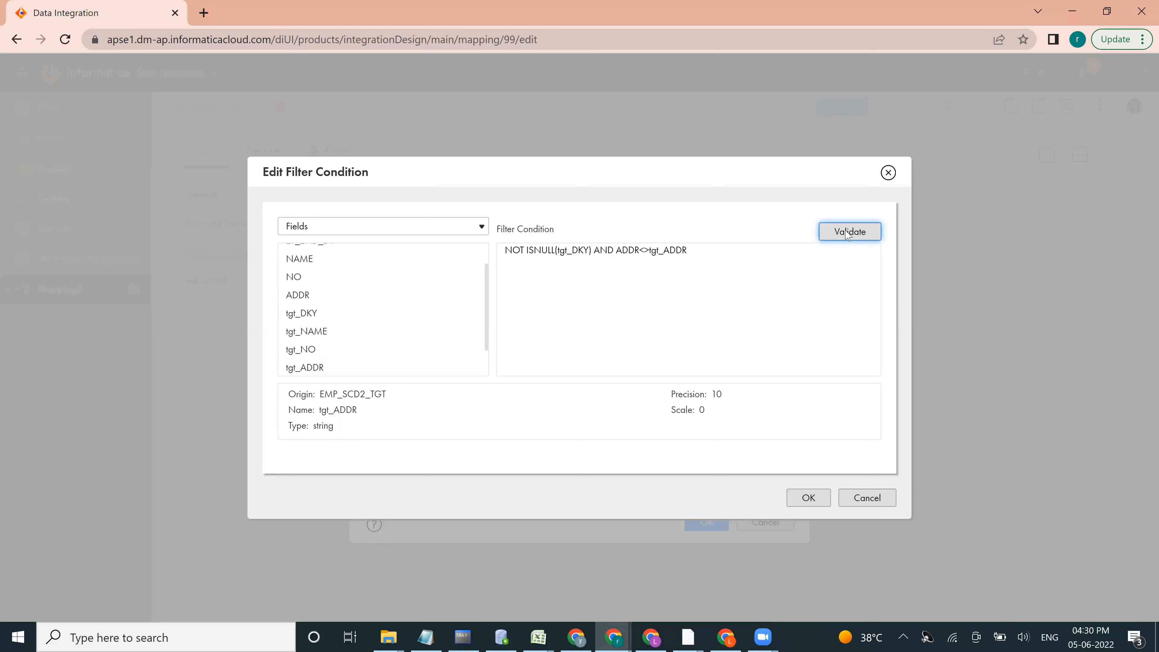
pyautogui.click(809, 498)
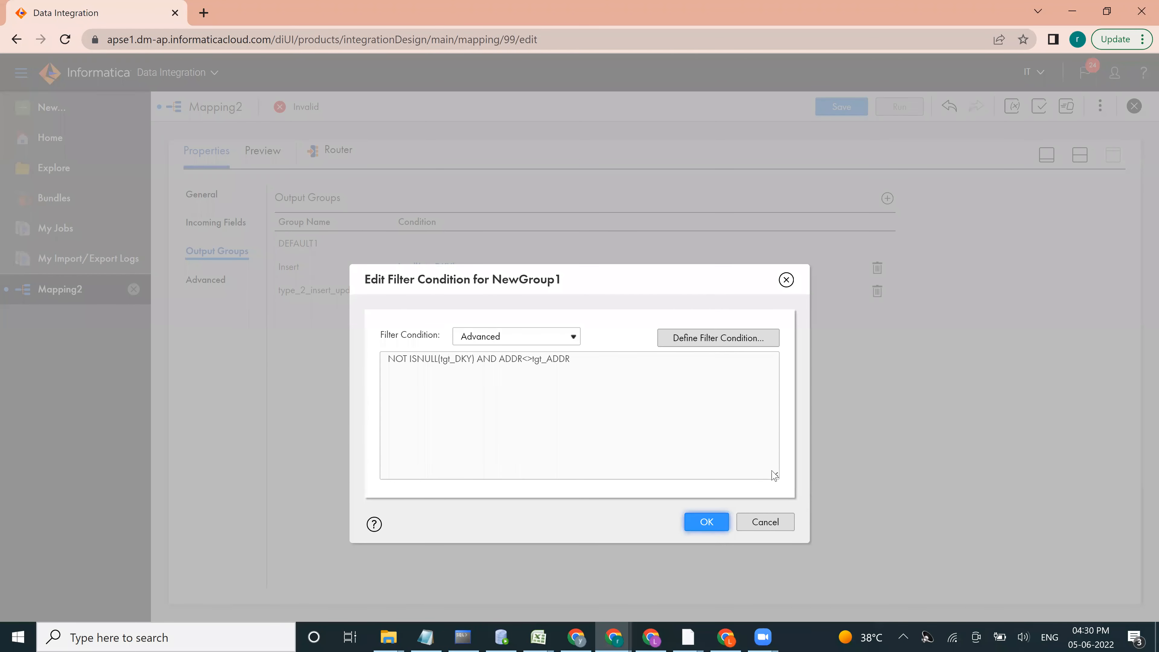
pyautogui.click(706, 521)
# Step: Return to the mapping canvas and move Target farther away from the Router
pyautogui.click(1047, 155)
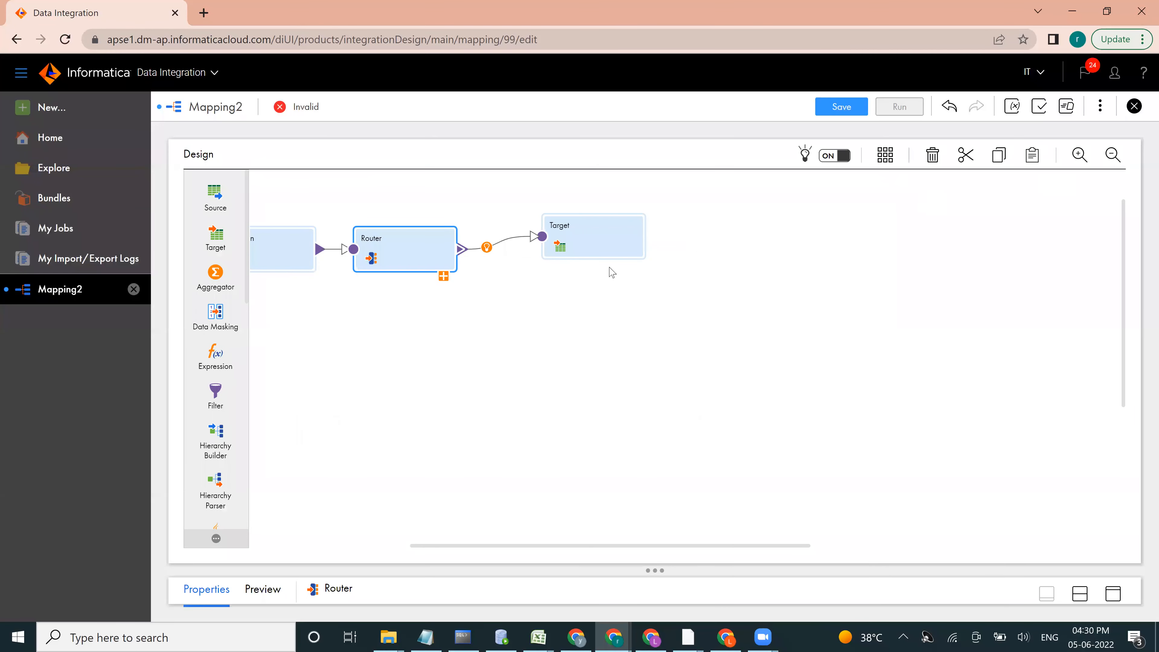
pyautogui.moveTo(613, 246); pyautogui.dragTo(700, 237)
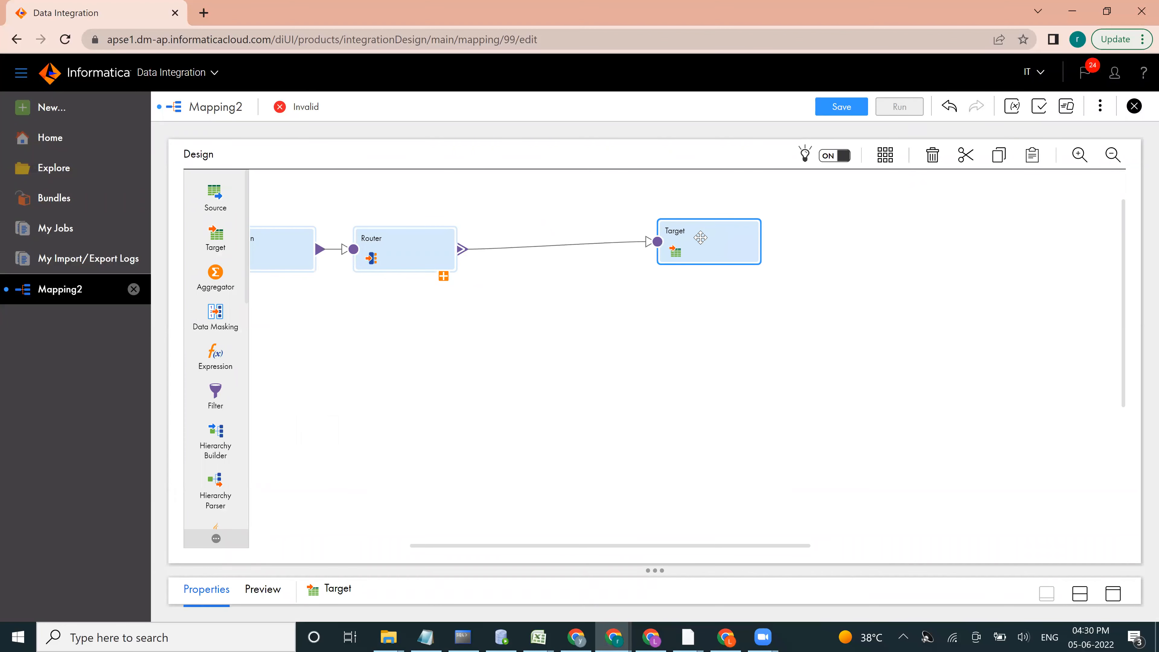
pyautogui.click(677, 311)
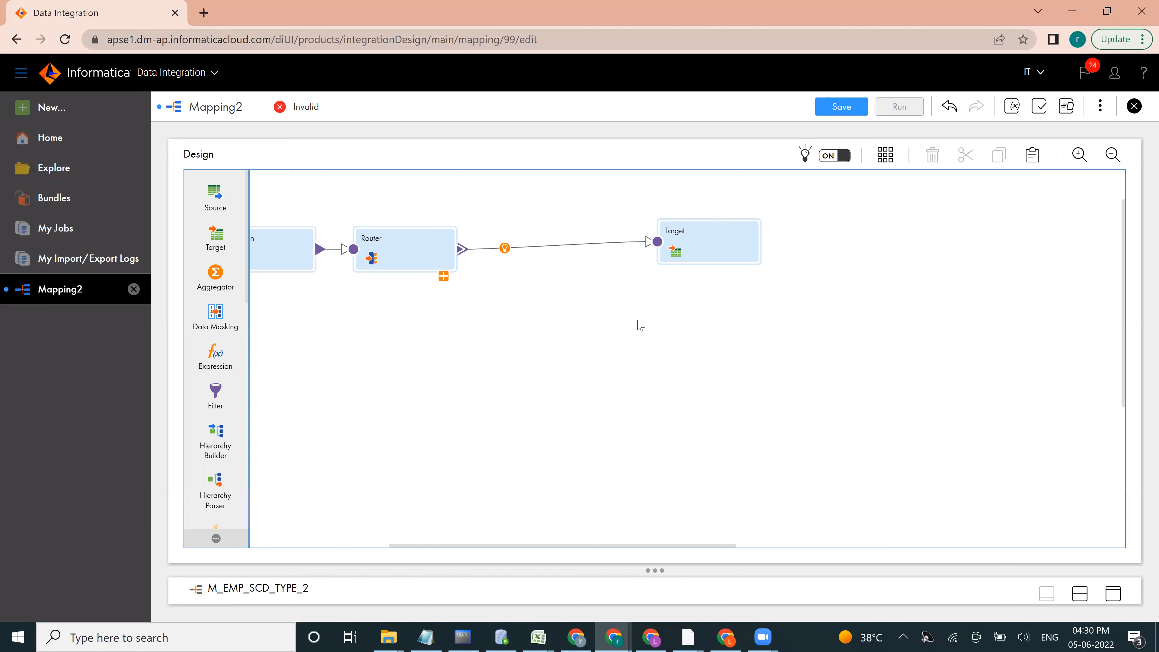
# Step: Place the additional targets Target2 and Target1 below Target, beyond the Router
pyautogui.moveTo(508, 545); pyautogui.dragTo(321, 554)
pyautogui.moveTo(339, 233); pyautogui.dragTo(1045, 311)
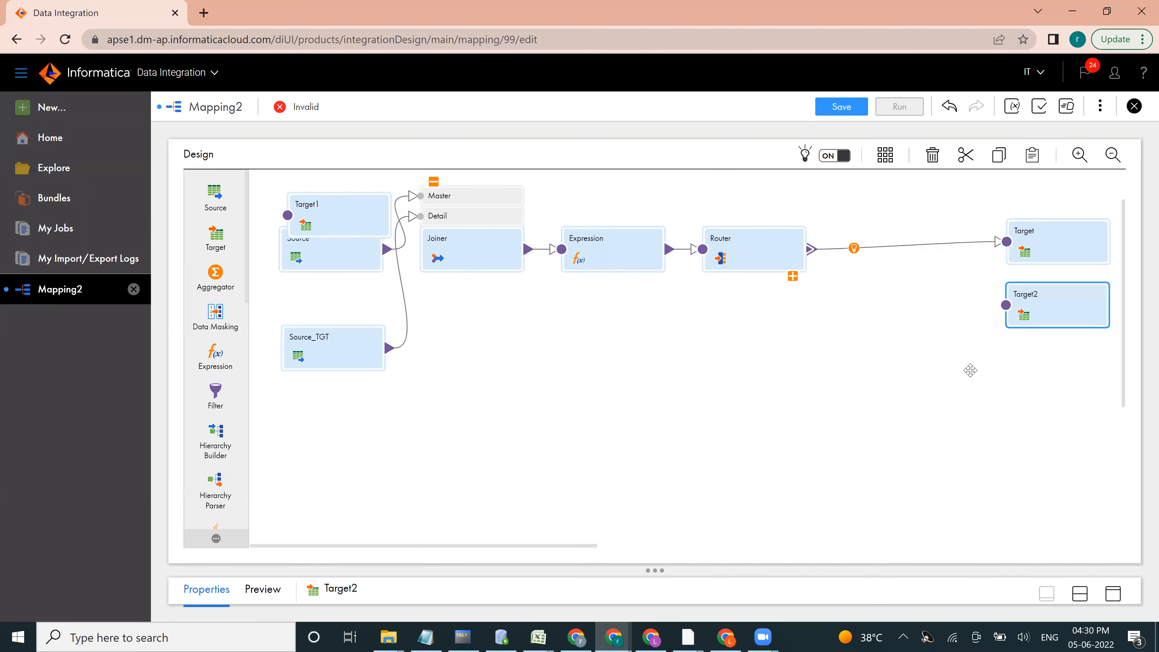
pyautogui.moveTo(333, 208); pyautogui.dragTo(1002, 373)
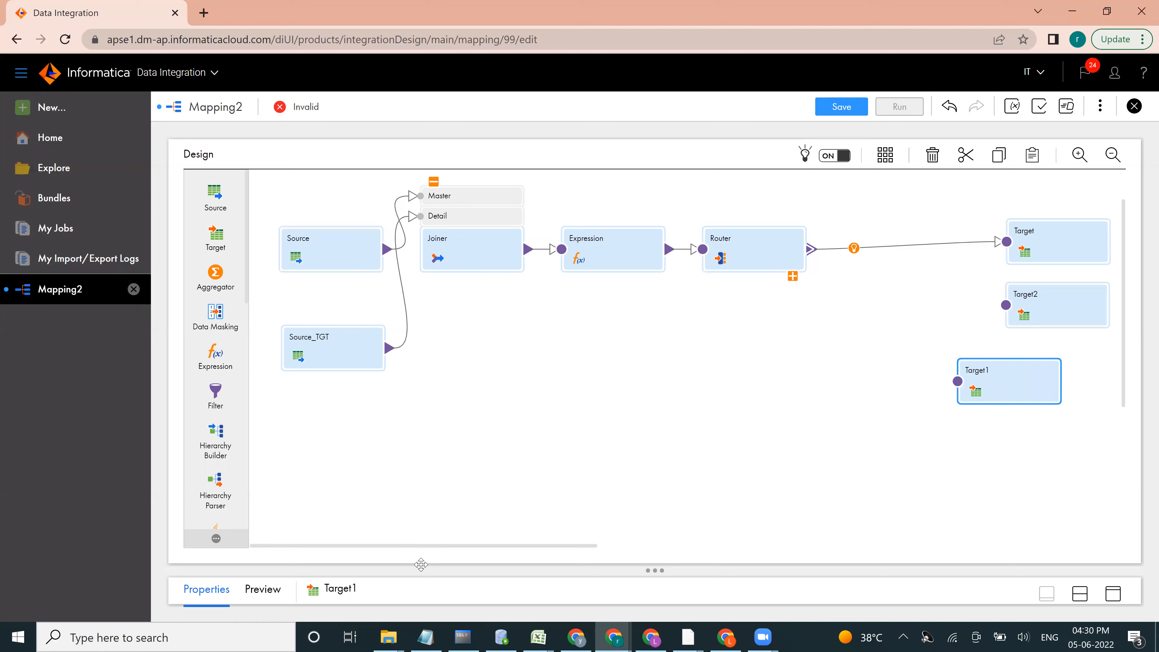
# Step: Delete the link between the Router and Target
pyautogui.moveTo(437, 546); pyautogui.dragTo(582, 547)
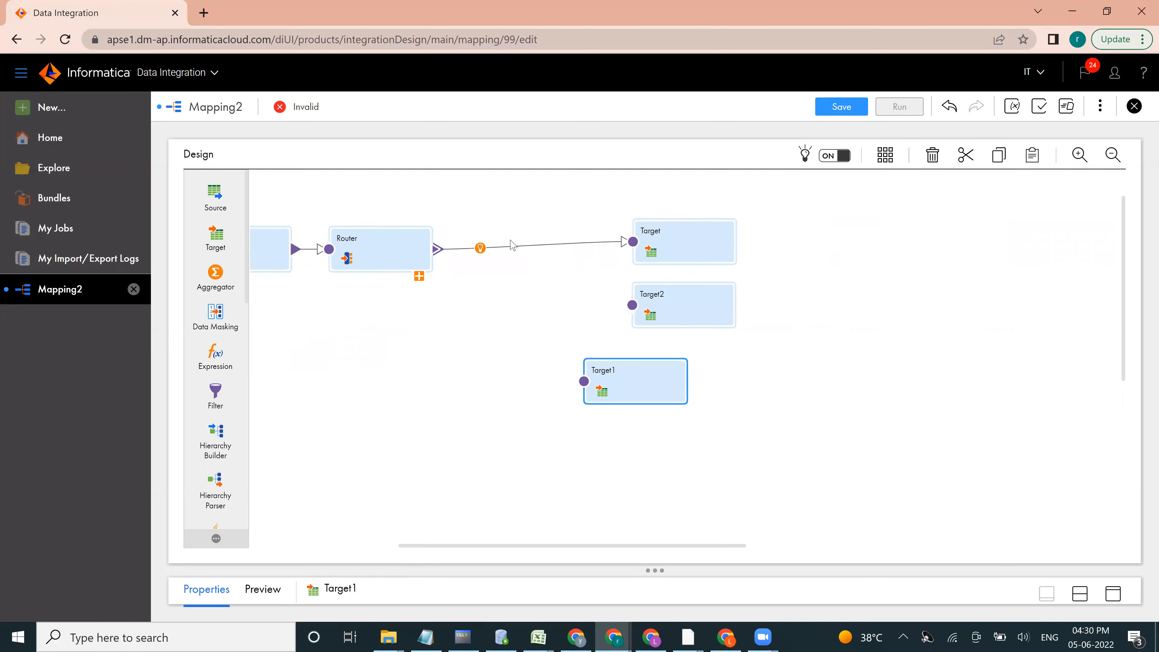
pyautogui.click(515, 249)
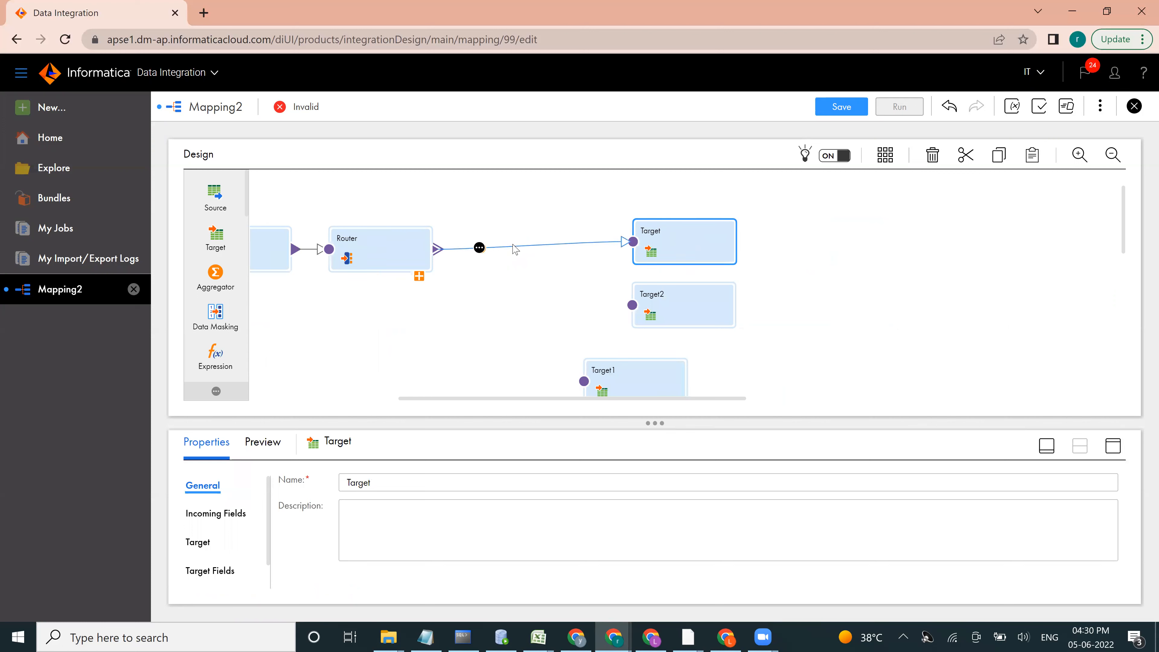
pyautogui.press('Delete')
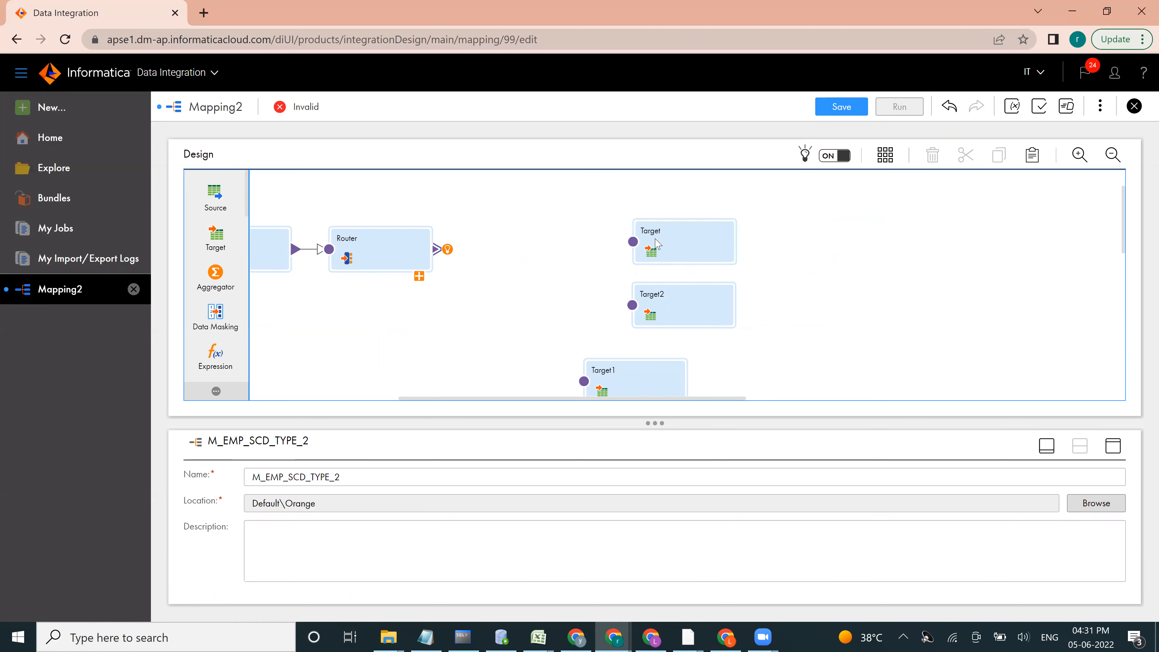
# Step: Rename the unlinked Target as Target_INSERT
pyautogui.click(656, 243)
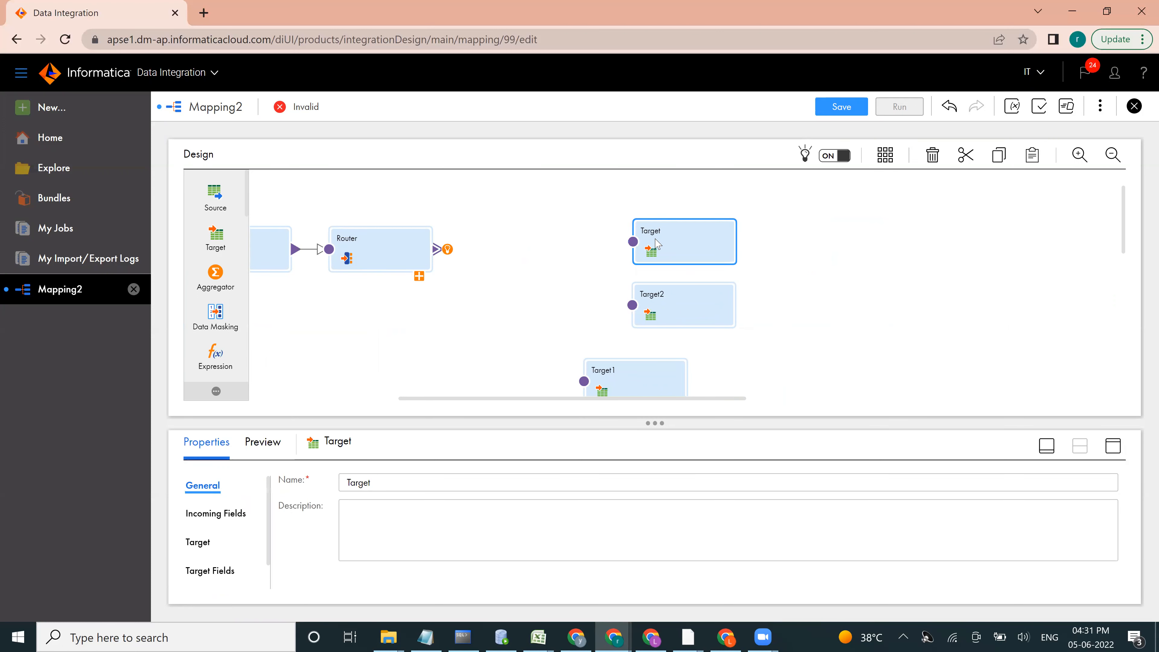
pyautogui.click(385, 481)
pyautogui.write('_INSERT')
pyautogui.press('Return')
# Step: Expand the Router's output groups and link the Insert group to Target_INSERT
pyautogui.click(420, 277)
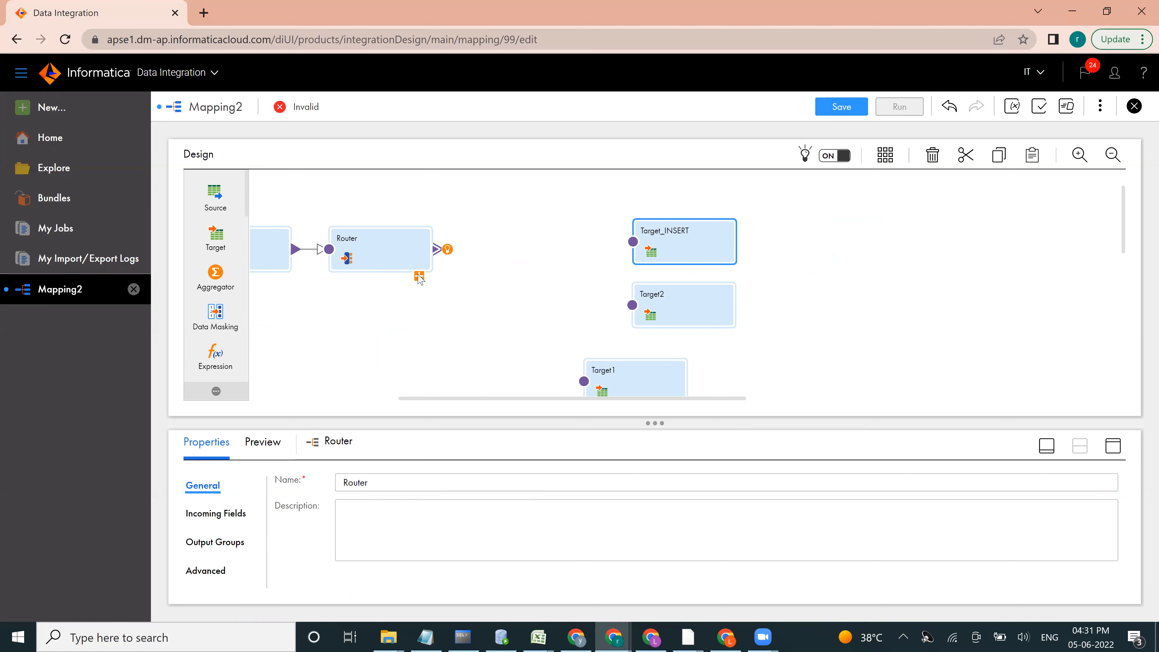
pyautogui.click(420, 276)
pyautogui.moveTo(437, 303); pyautogui.dragTo(638, 248)
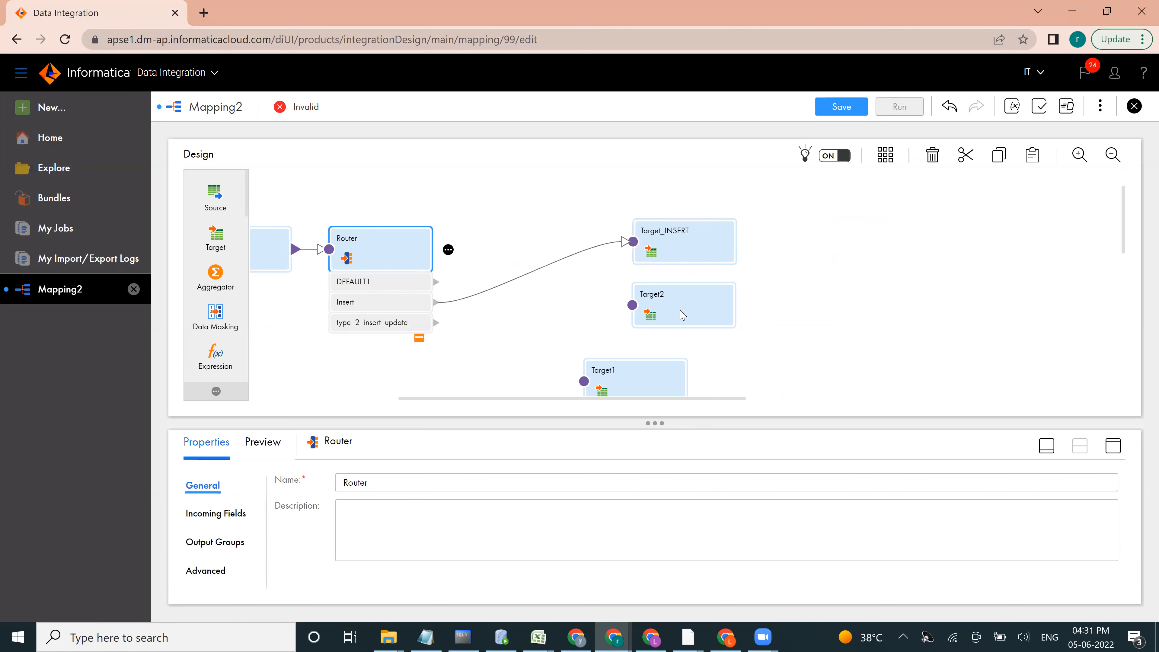
# Step: Rename Target2 as Target_TYPE2_INSERT and link the Router's type_2_insert_update group to it
pyautogui.click(668, 297)
pyautogui.press('BackSpace')
pyautogui.write('_TYPE')
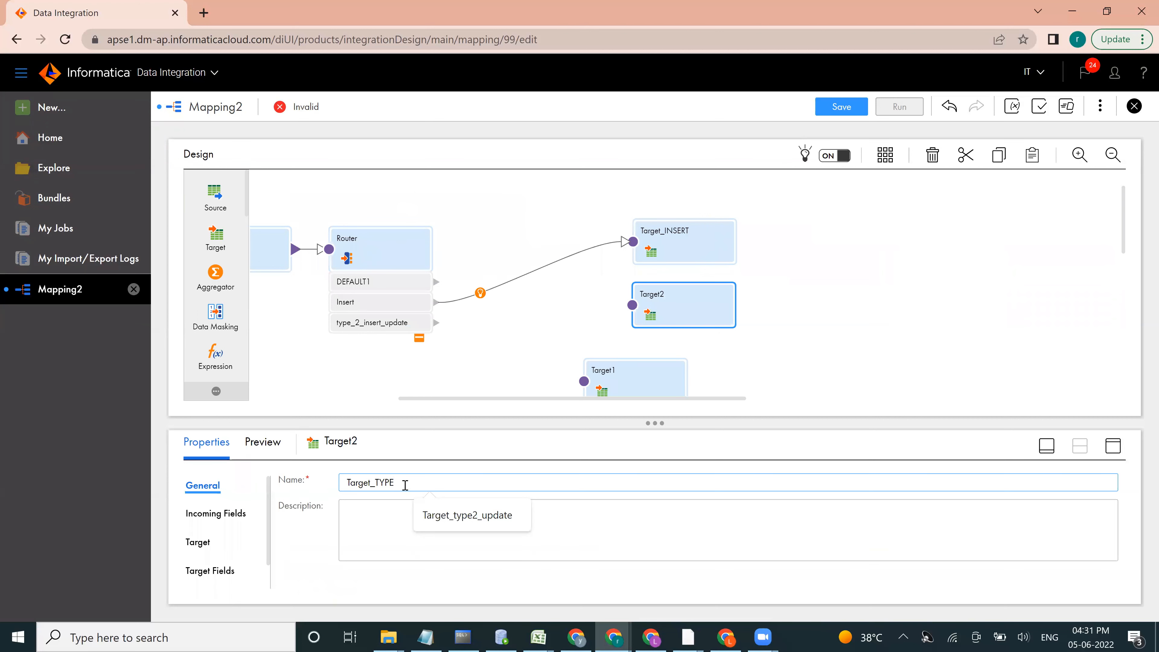
pyautogui.write('2_INSERT')
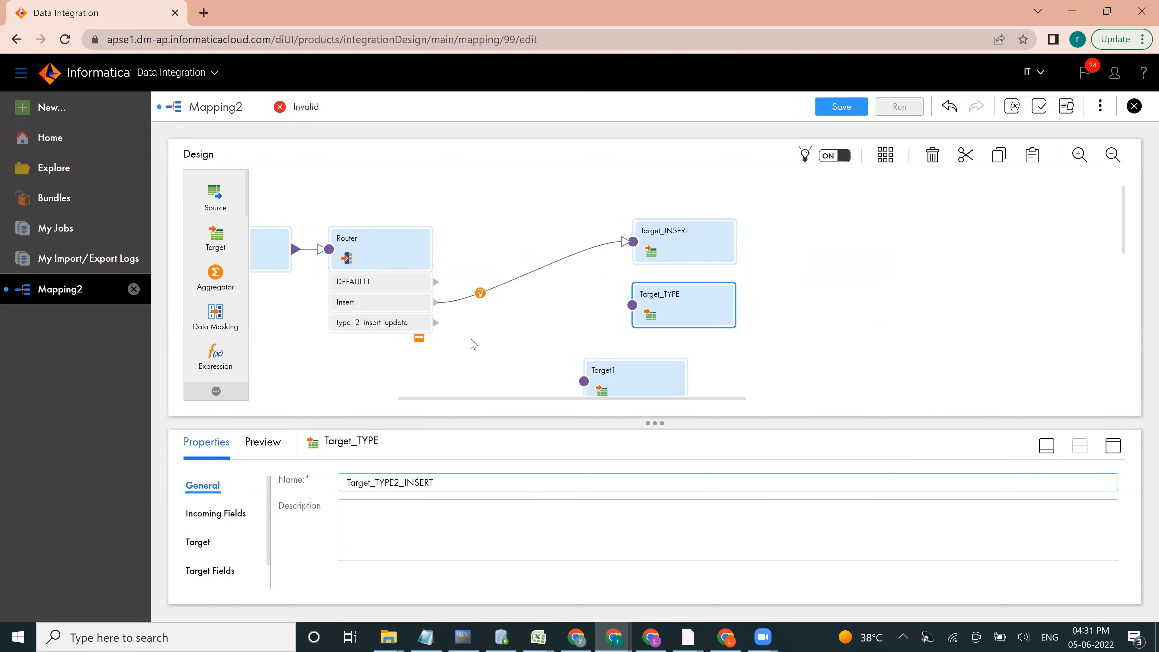
pyautogui.moveTo(436, 322); pyautogui.dragTo(632, 305)
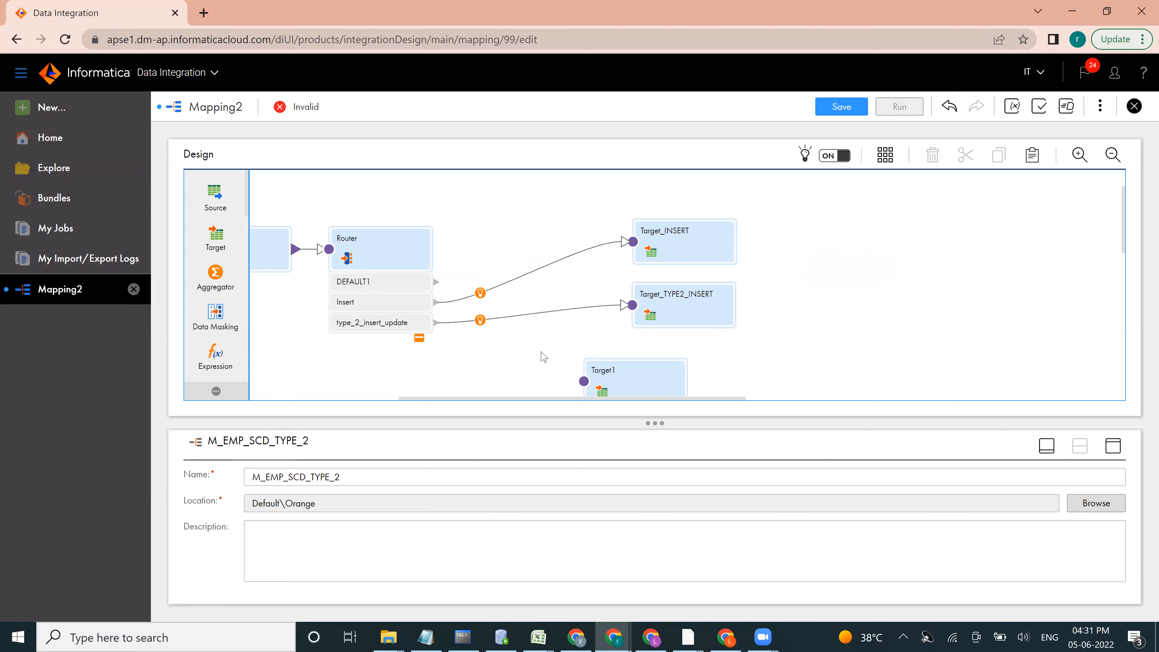
# Step: Rename Target1 as Target_TYPE2_UPDATE and link the Router's type_2_insert_update group to it
pyautogui.click(606, 374)
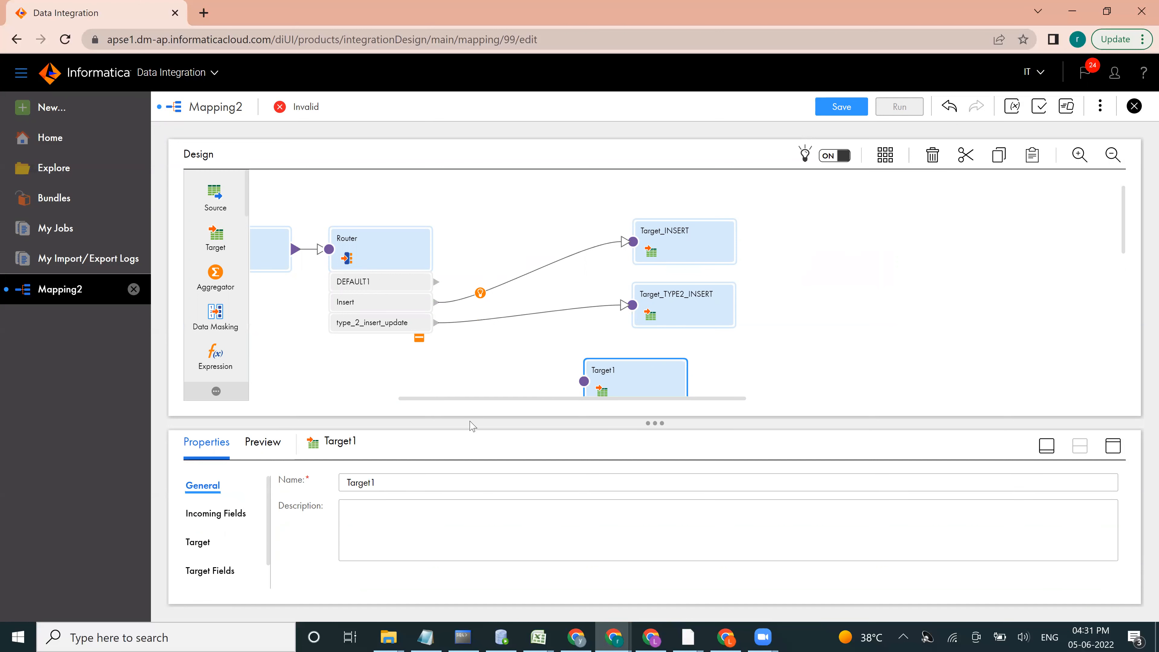
pyautogui.write('_TYPE')
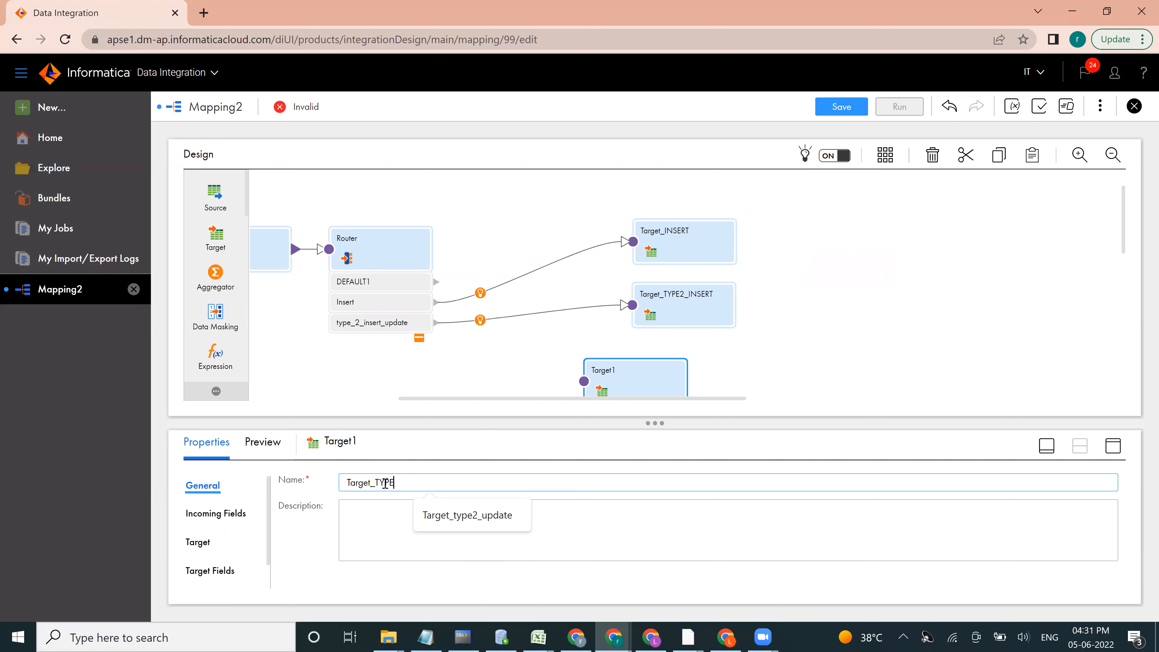
pyautogui.write('2_UPDATE')
pyautogui.click(437, 329)
pyautogui.moveTo(437, 322)
pyautogui.mouseDown()
pyautogui.moveTo(530, 370)
pyautogui.moveTo(584, 381)
pyautogui.mouseUp()
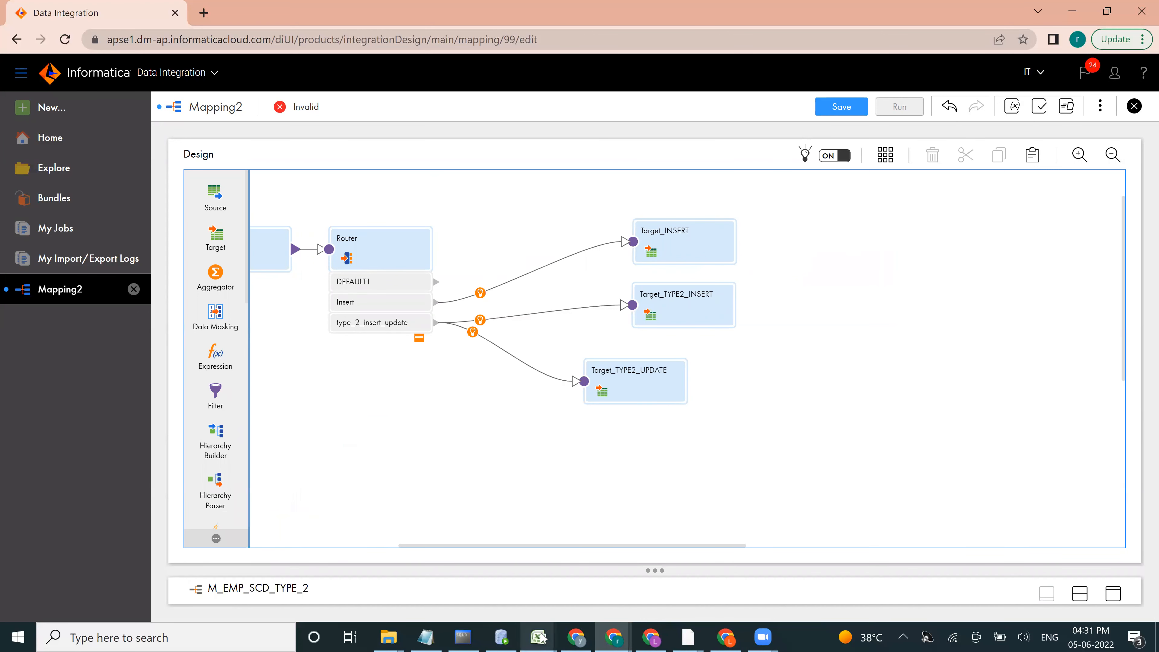
# Step: Switch to the SCD workbook in Excel and check the DKY-PK dimension key of the SCD Type 2 target table
pyautogui.moveTo(538, 637)
pyautogui.click(592, 587)
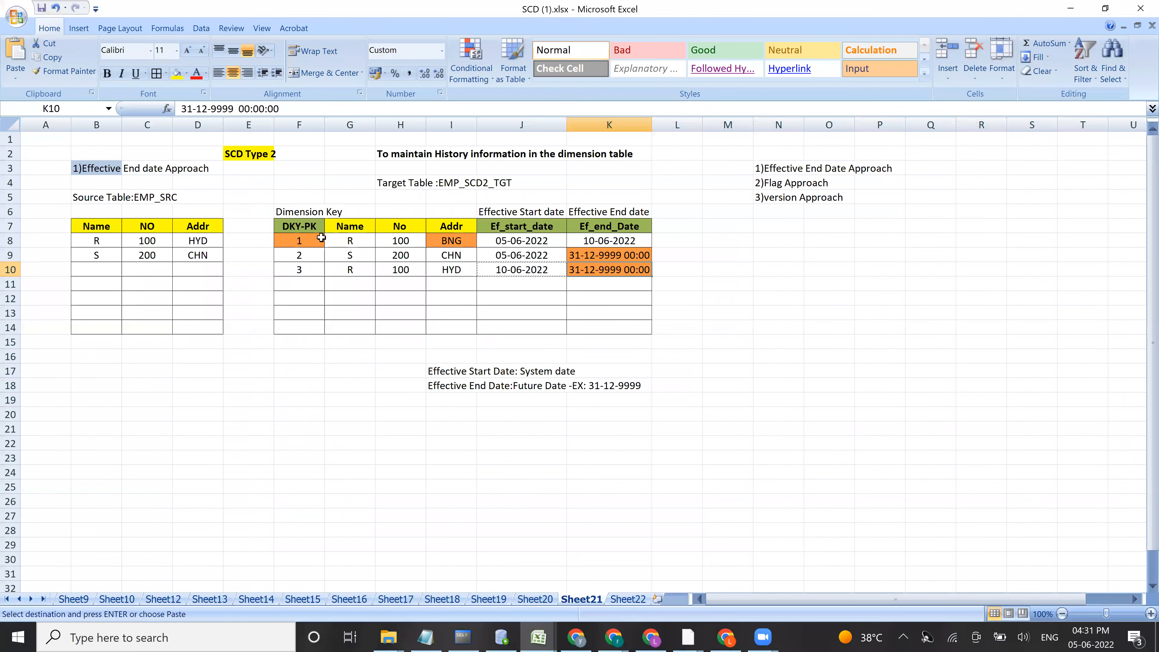
pyautogui.click(303, 239)
pyautogui.hotkey('alt', 'Tab')
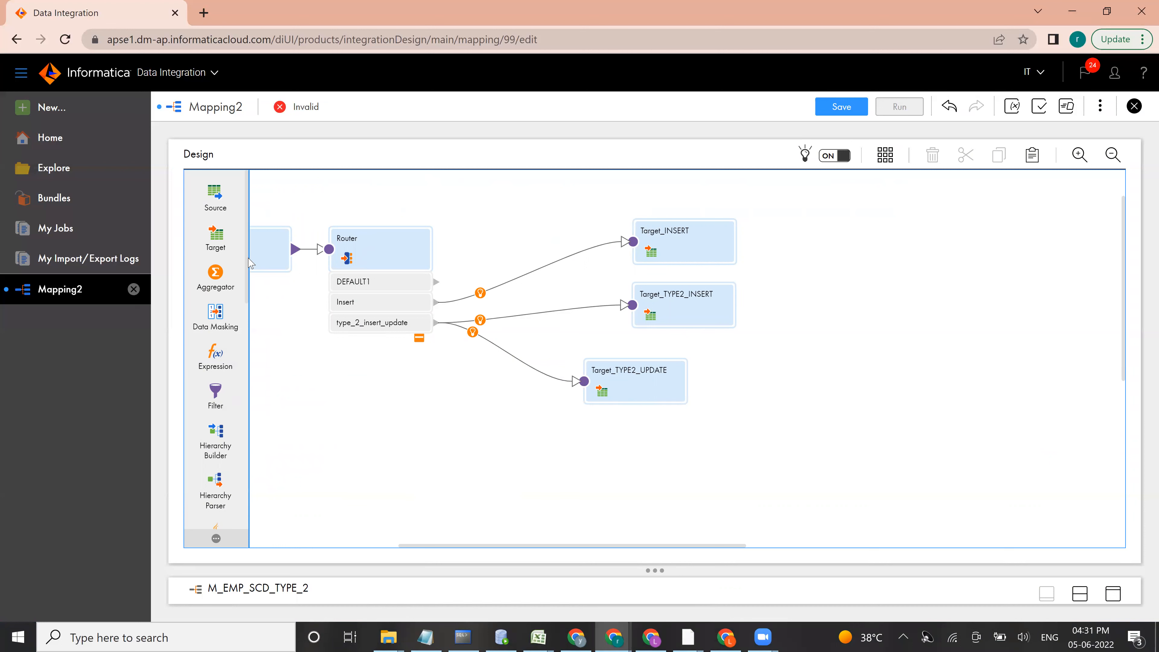
# Step: Add a Sequence transformation to the canvas above the Router
pyautogui.scroll(-3, 236, 333)
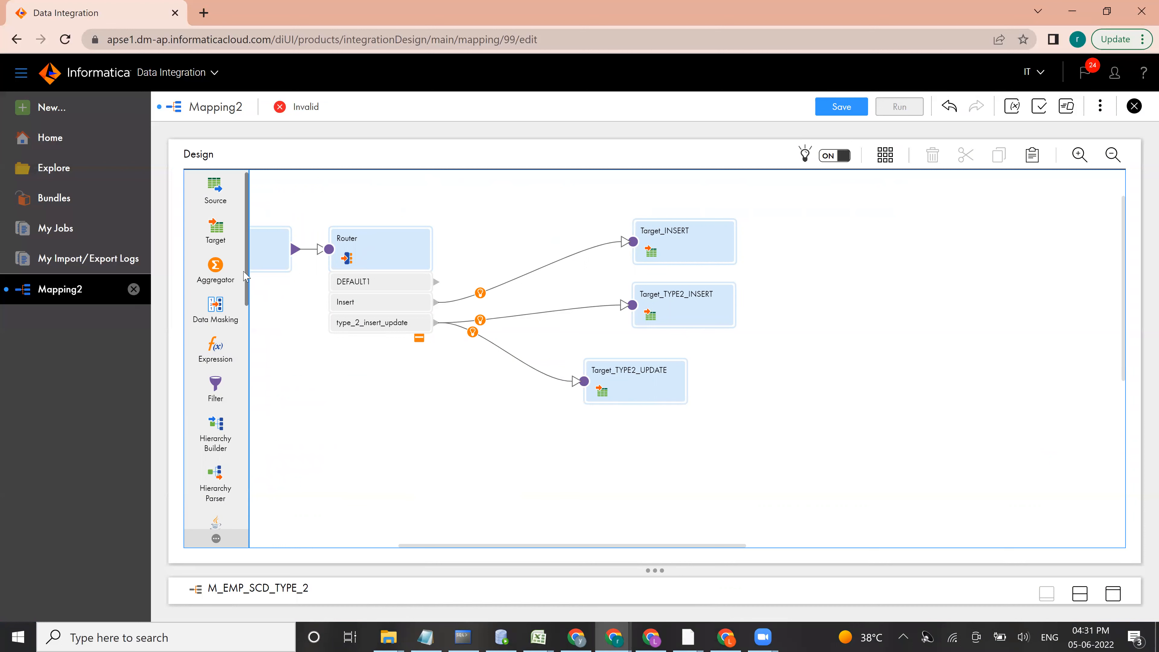
pyautogui.scroll(-5, 236, 334)
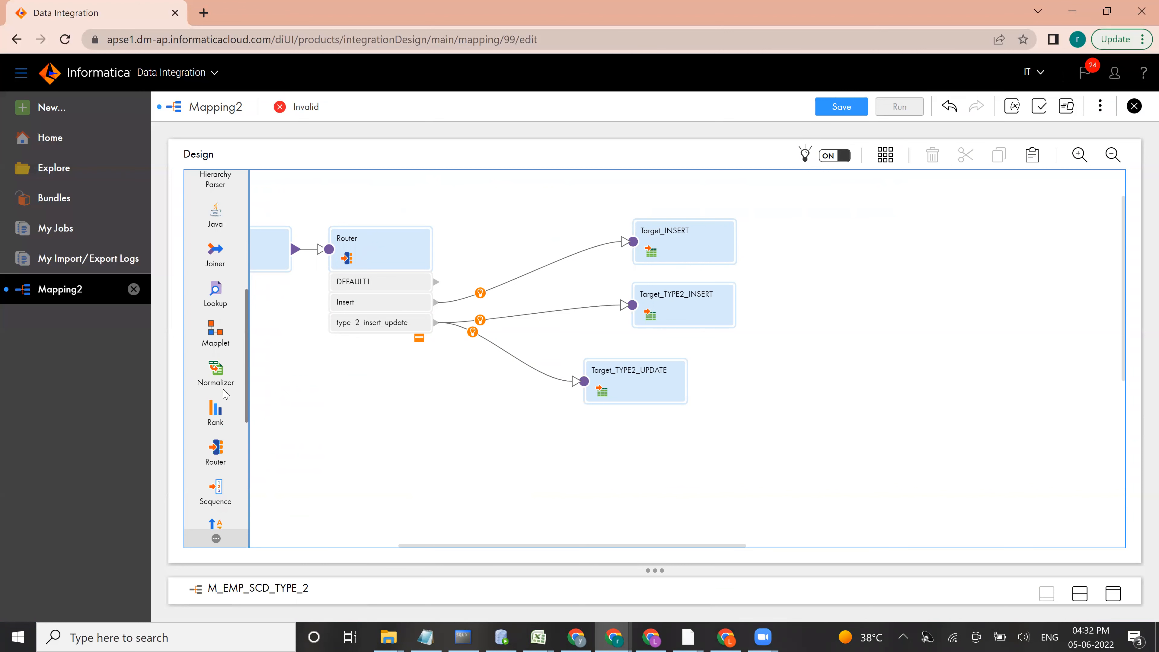
pyautogui.moveTo(216, 398); pyautogui.dragTo(726, 203)
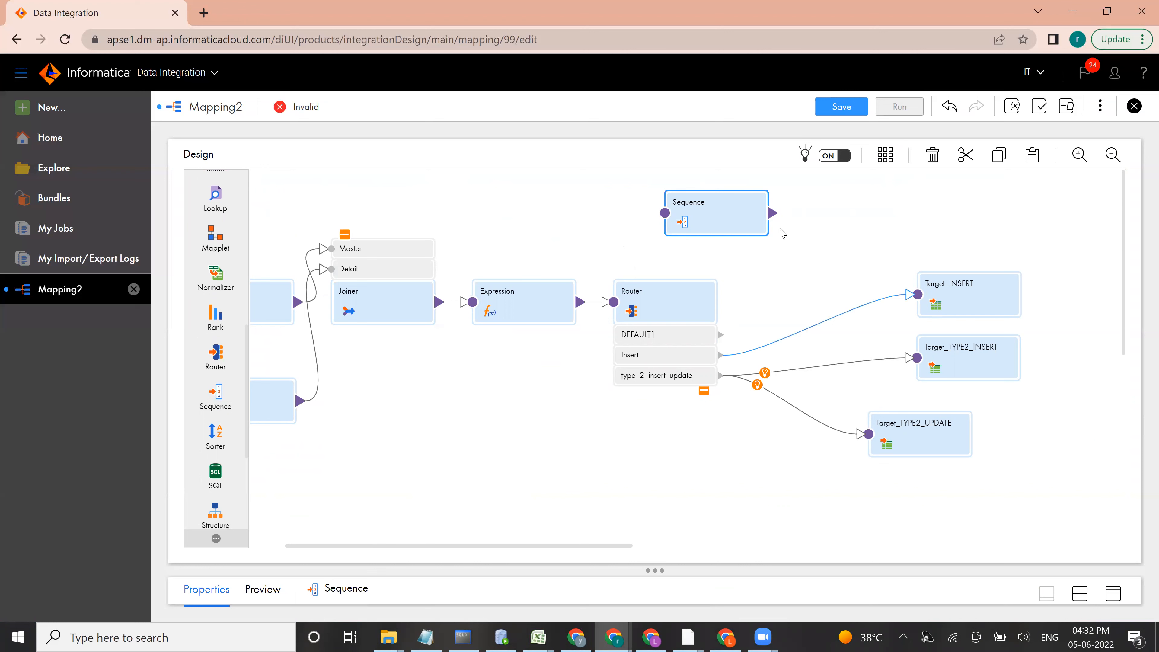
# Step: Link the new Sequence transformation to Target_INSERT and Target_TYPE2_INSERT
pyautogui.moveTo(782, 213); pyautogui.dragTo(917, 291)
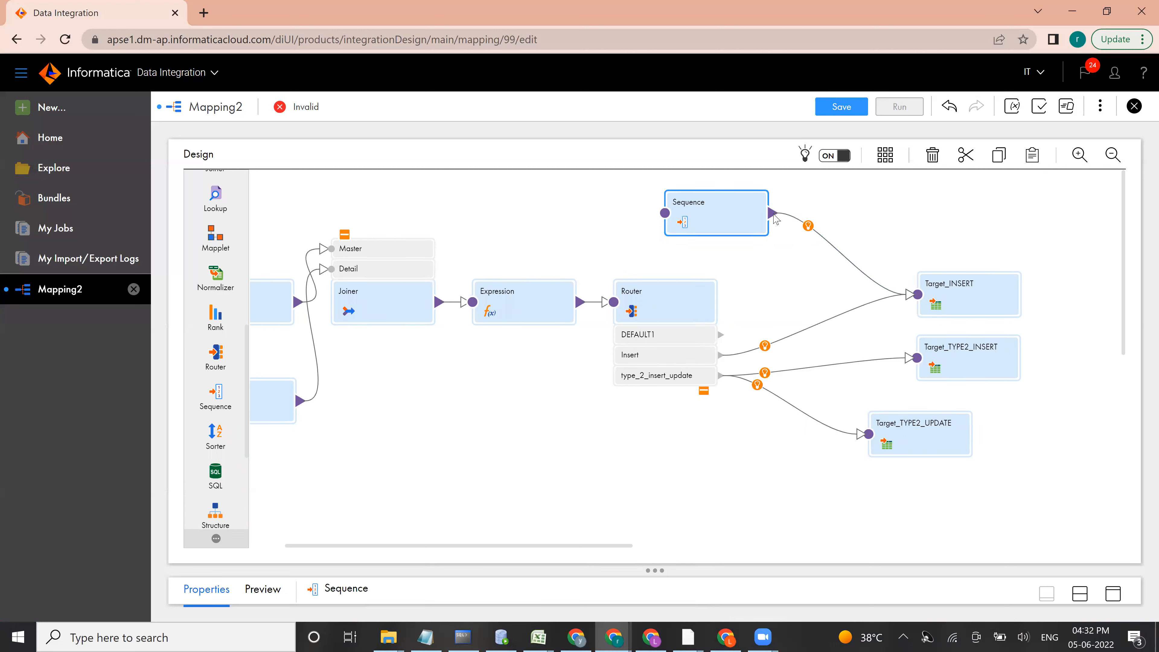
pyautogui.moveTo(789, 237); pyautogui.dragTo(915, 362)
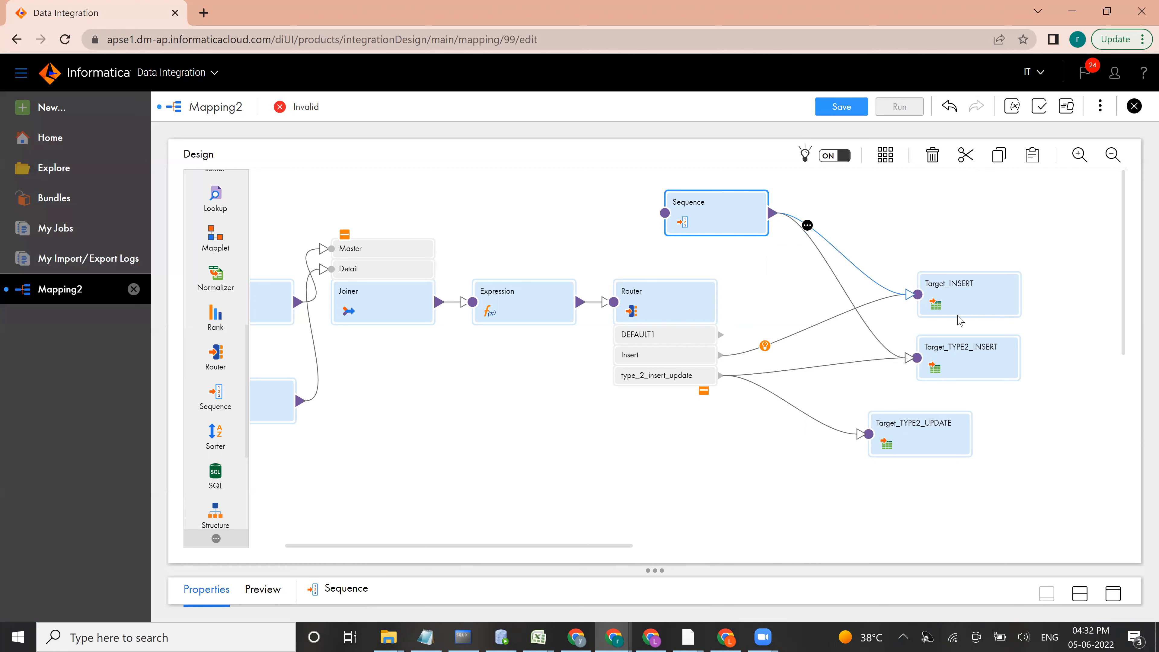
pyautogui.click(968, 303)
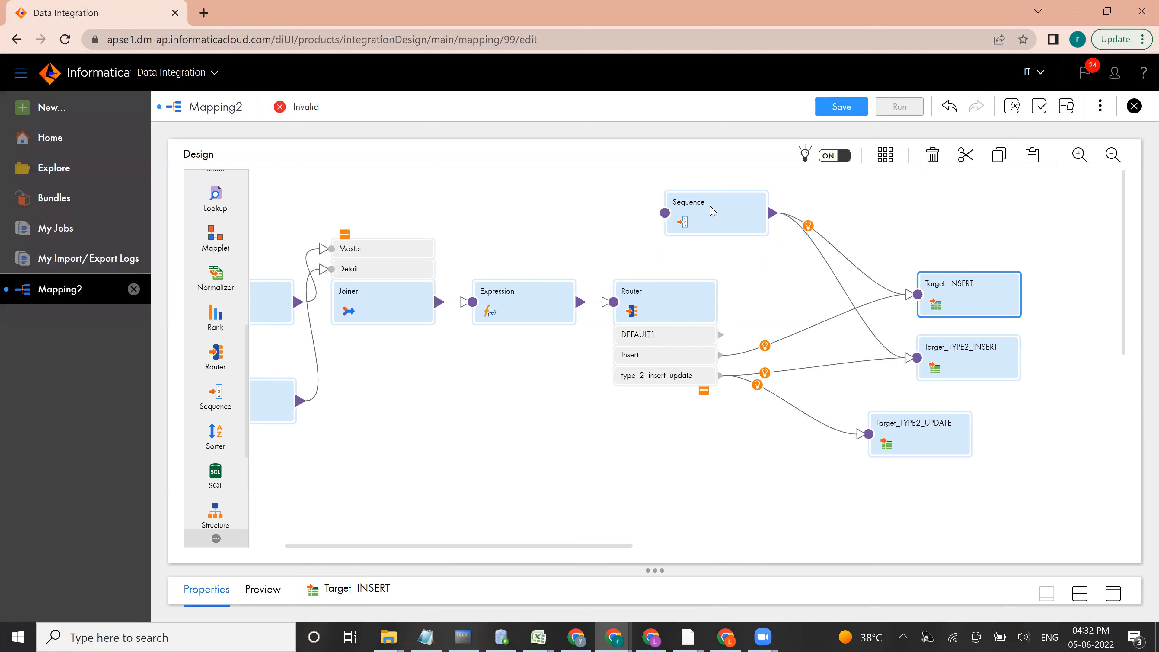
# Step: Review the Sequence's generated fields, enable Disable incoming fields in its advanced properties, and return to the canvas
pyautogui.click(694, 217)
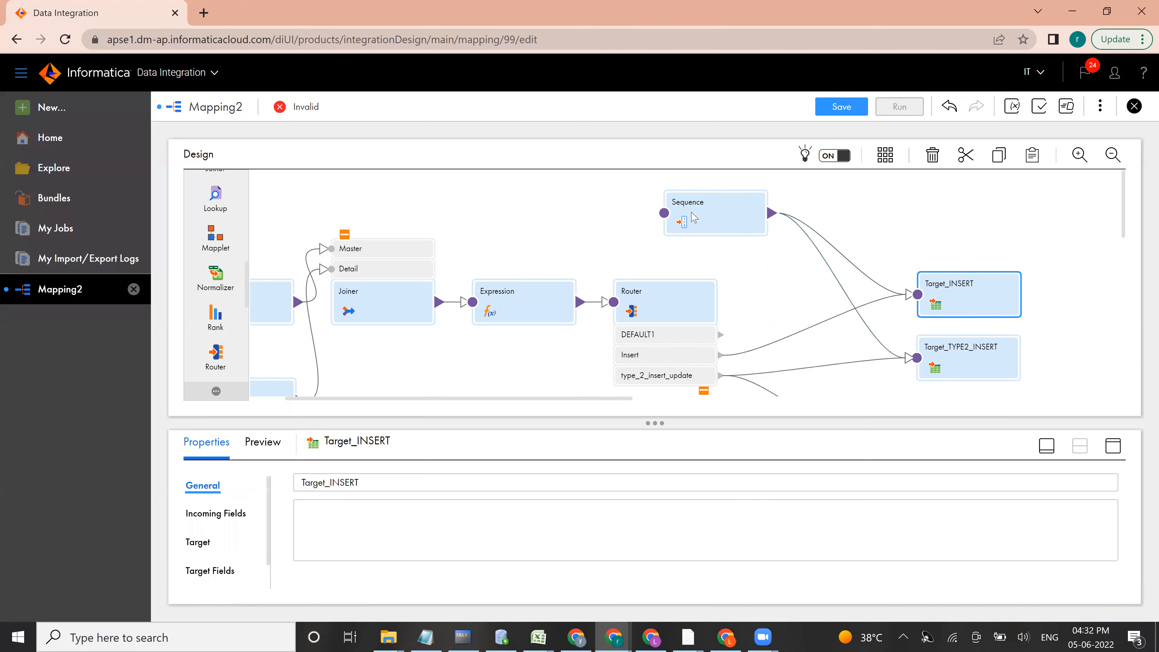
pyautogui.click(1112, 447)
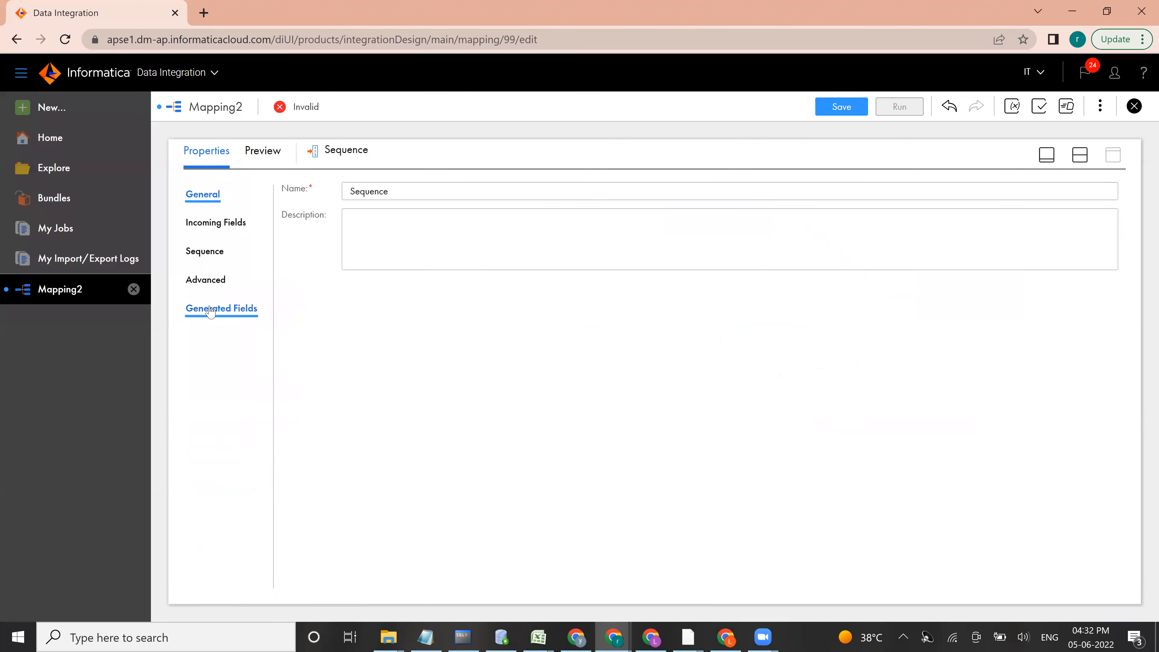
pyautogui.click(208, 280)
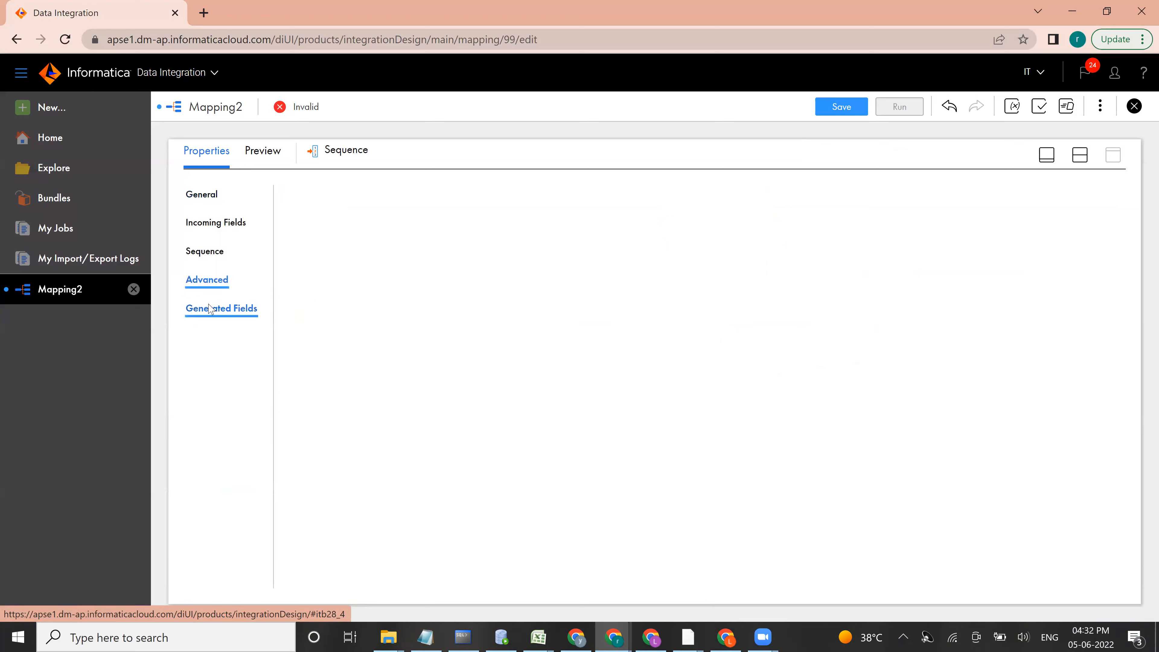
pyautogui.click(208, 306)
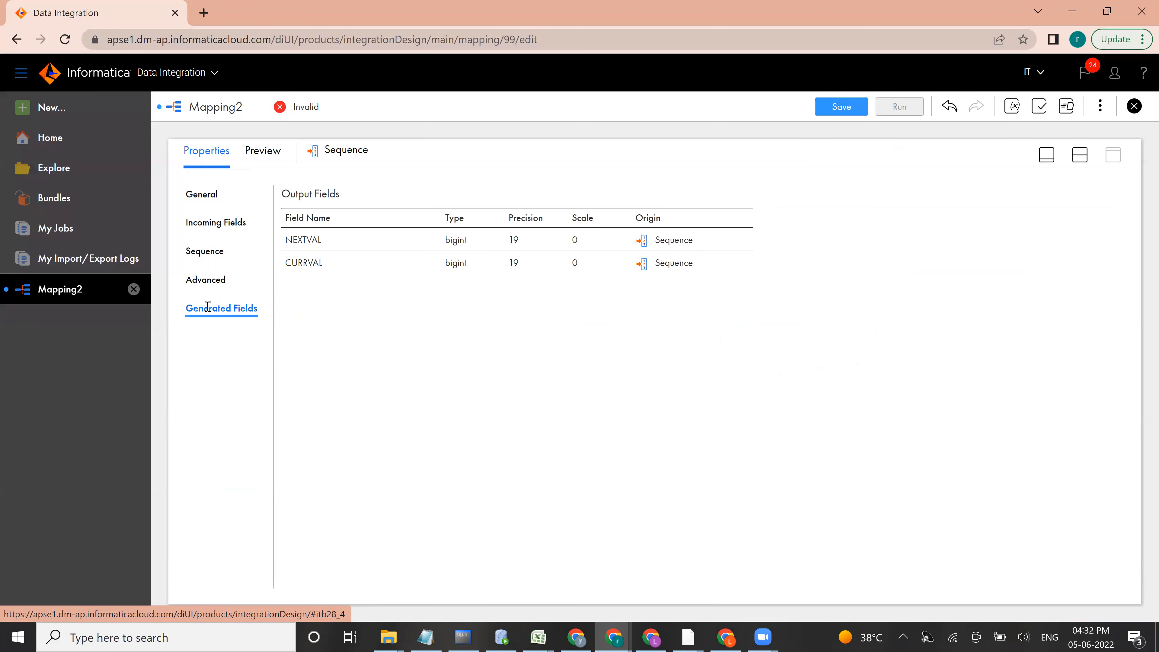
pyautogui.click(208, 283)
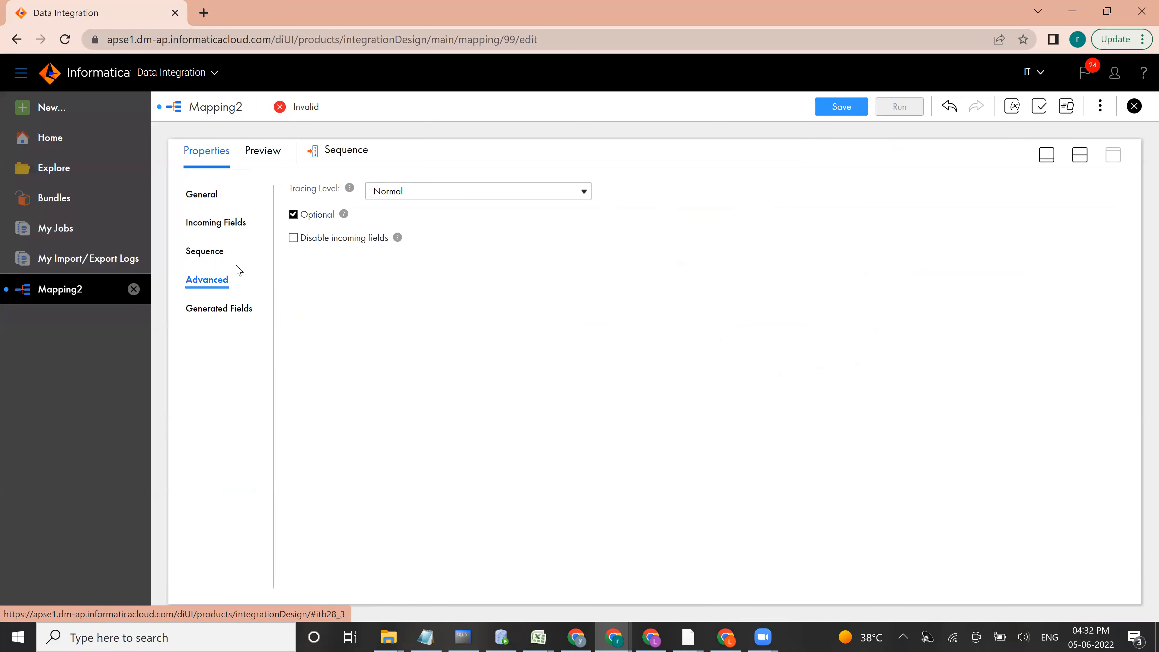
pyautogui.click(294, 239)
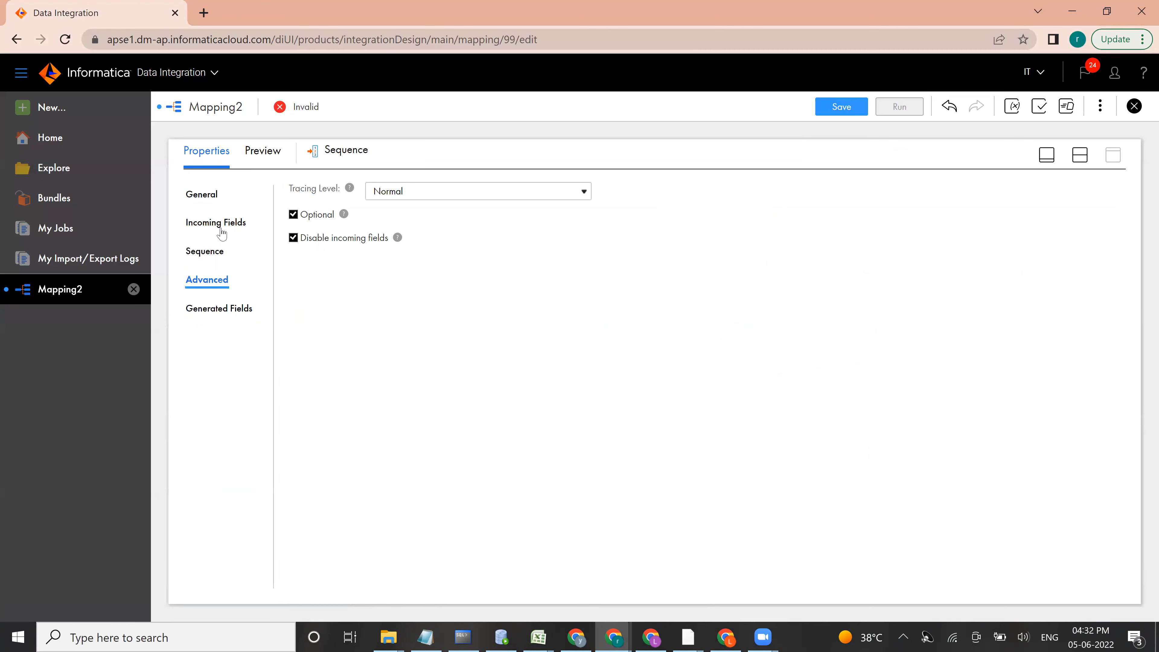
pyautogui.click(1047, 155)
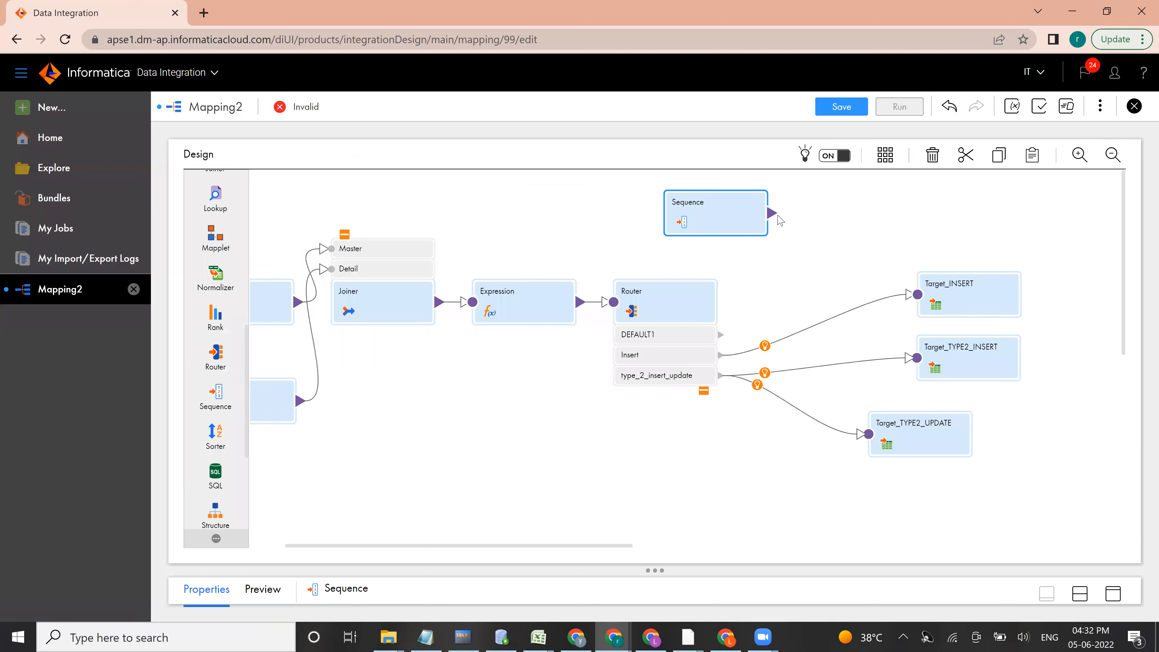
# Step: Relink the Sequence output to both Target_INSERT and Target_TYPE2_INSERT
pyautogui.moveTo(904, 303); pyautogui.dragTo(918, 295)
pyautogui.moveTo(775, 217); pyautogui.dragTo(915, 362)
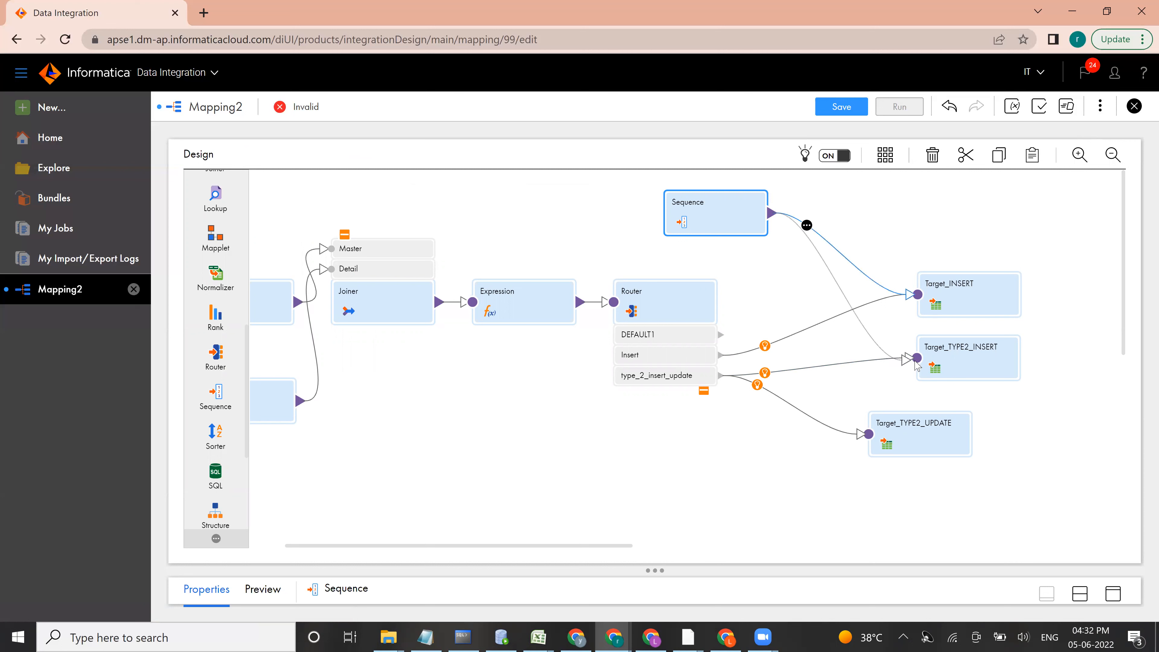
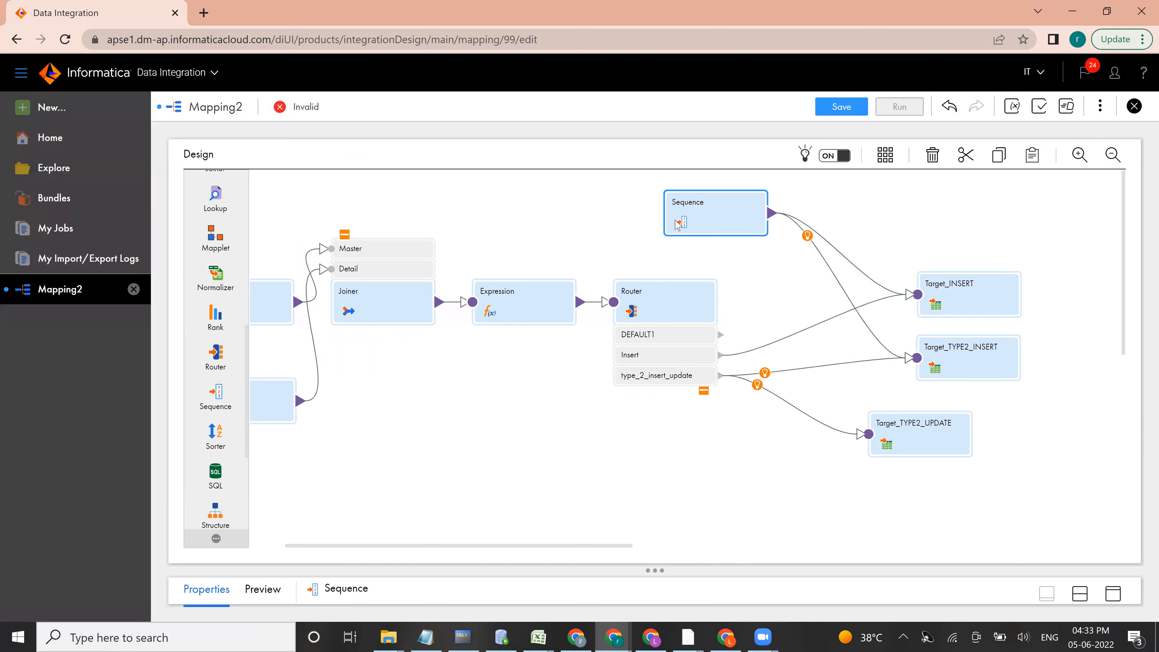
# Step: Set the connection of Target_INSERT to src_db_orcl_system (Oracle)
pyautogui.click(998, 306)
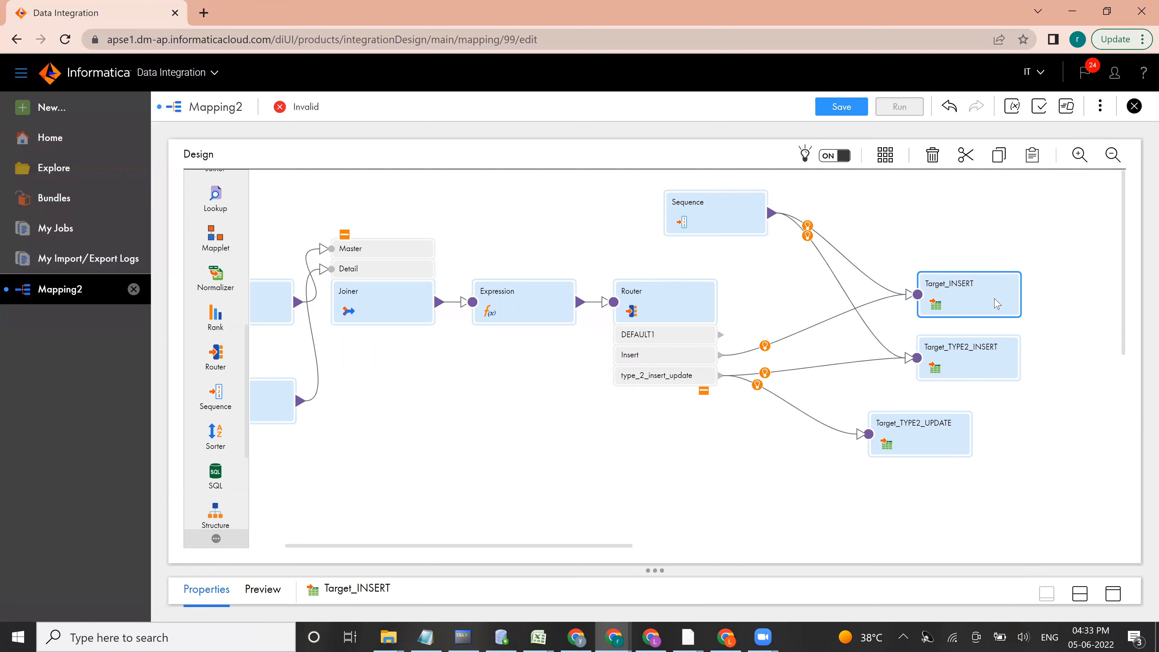
pyautogui.click(1114, 594)
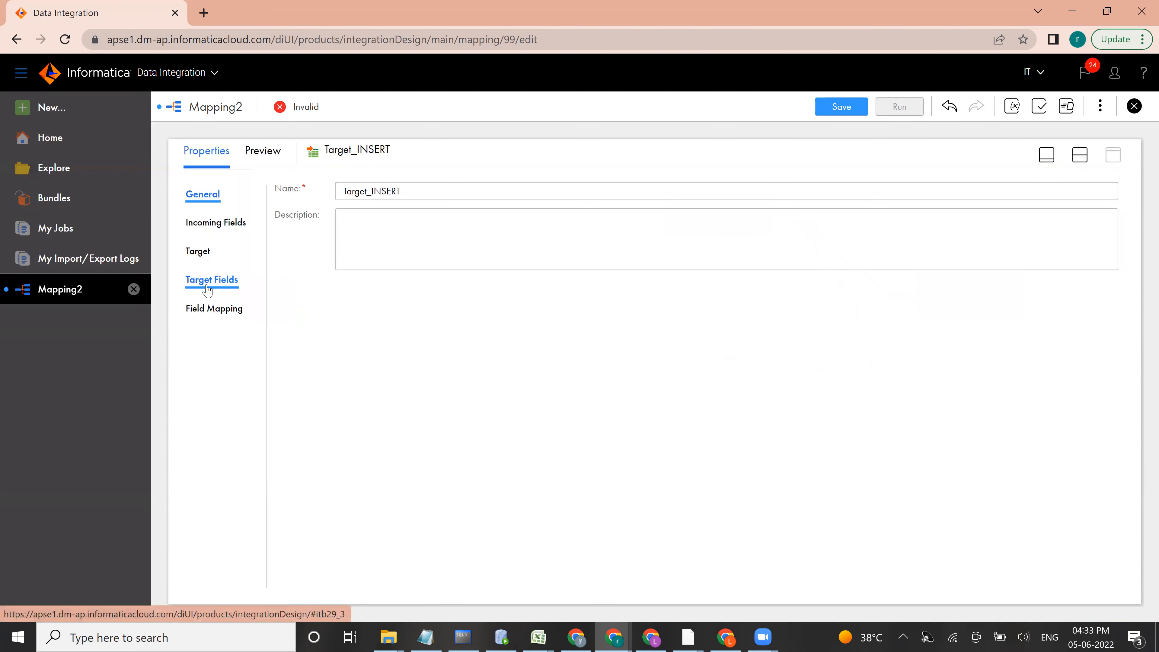
pyautogui.click(207, 309)
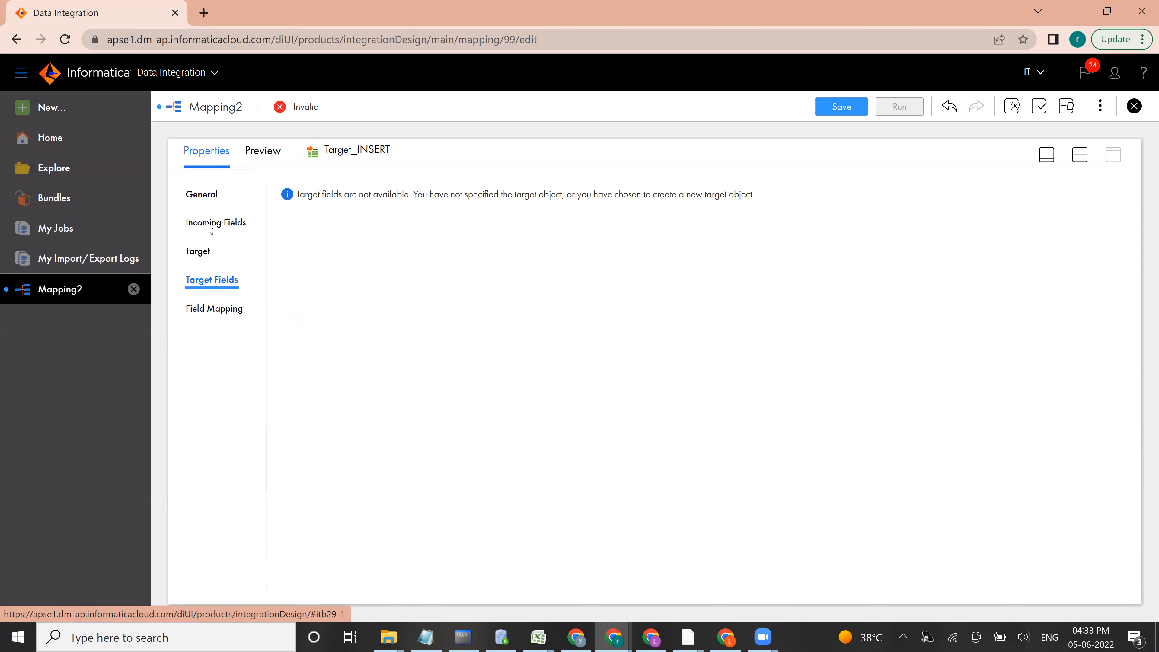
pyautogui.click(195, 251)
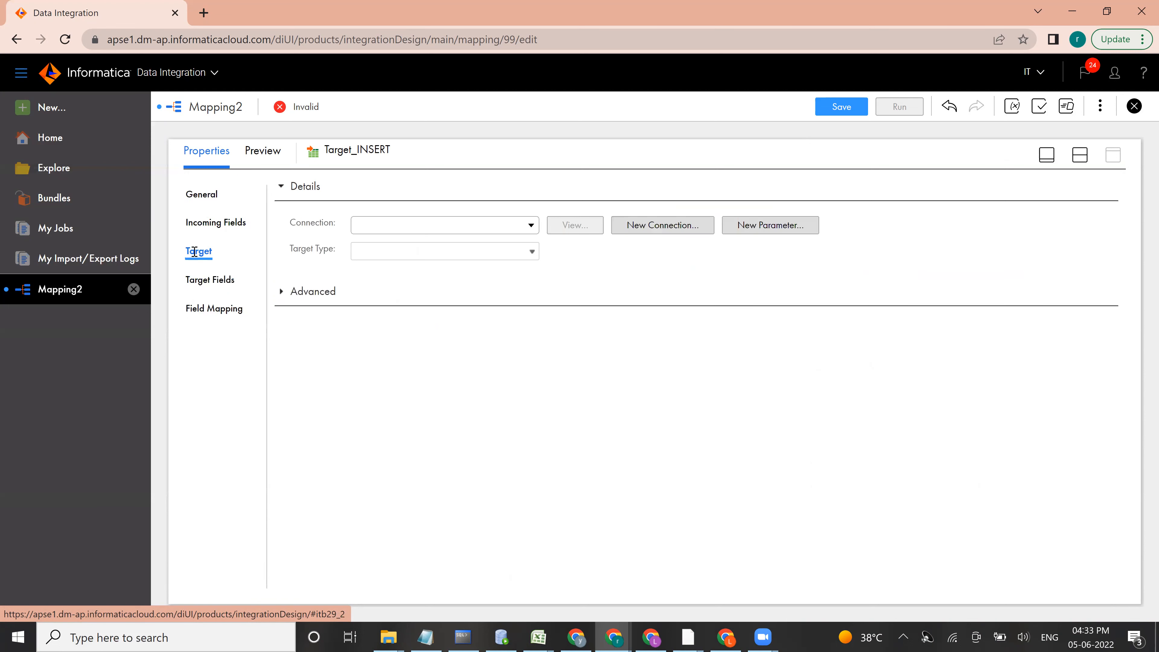
pyautogui.click(388, 228)
pyautogui.click(389, 297)
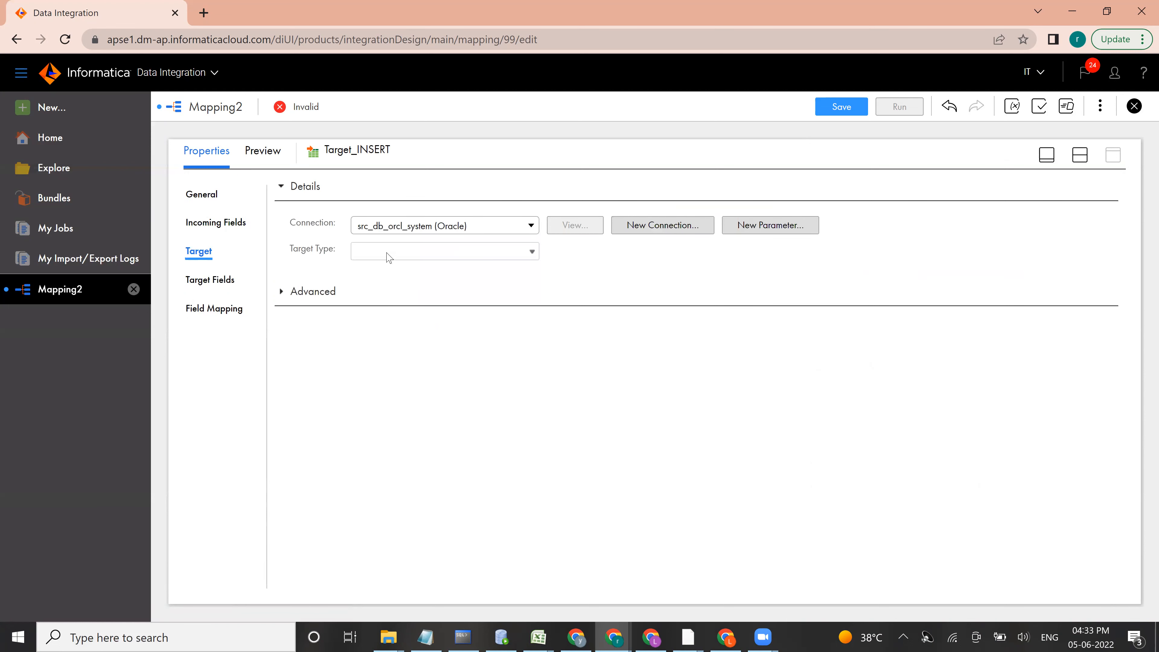
# Step: Search the existing target objects for SCD and choose the EMP_SCD2_TGT table as Target_INSERT's object
pyautogui.click(583, 278)
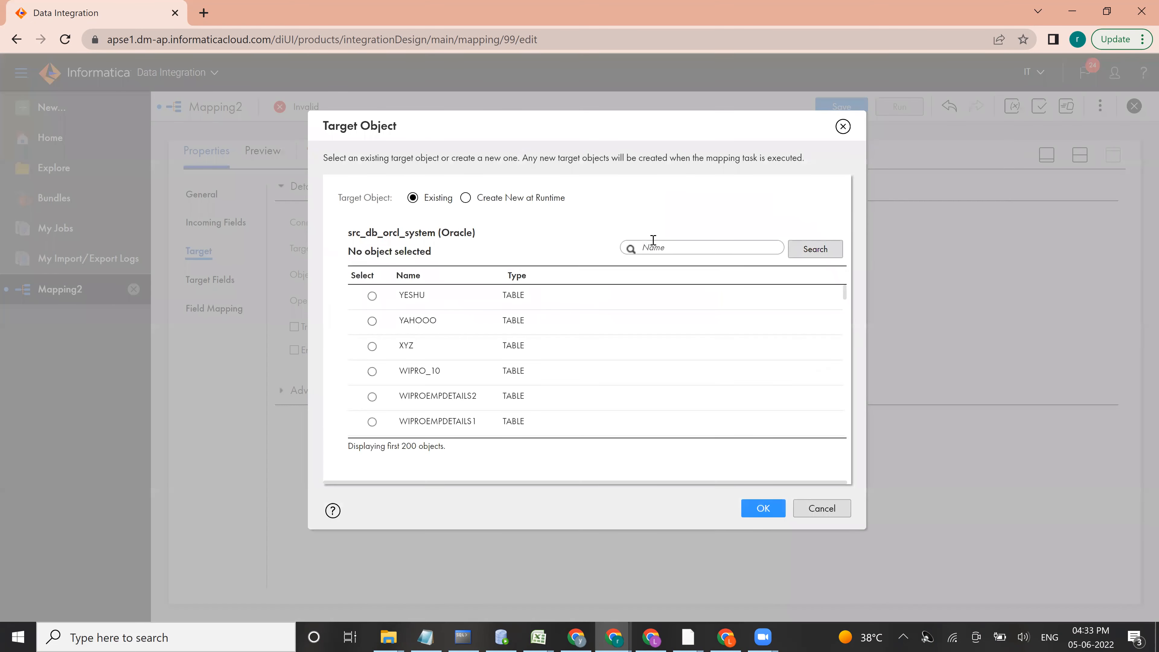
pyautogui.click(653, 246)
pyautogui.write('SCD')
pyautogui.press('Return')
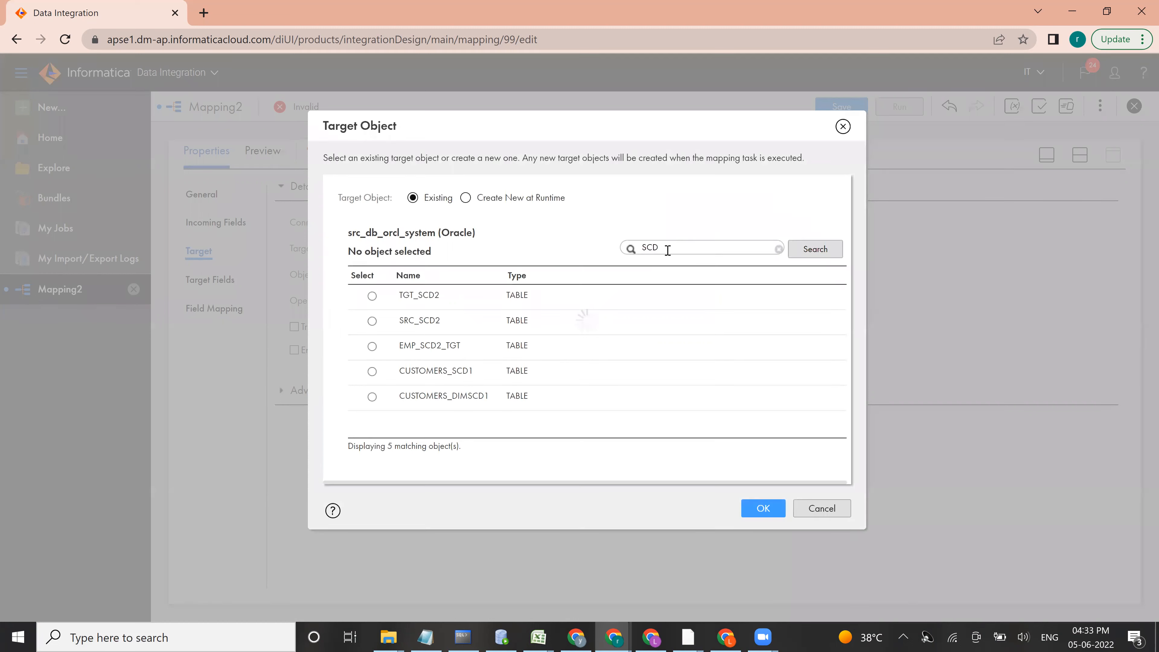
pyautogui.click(373, 346)
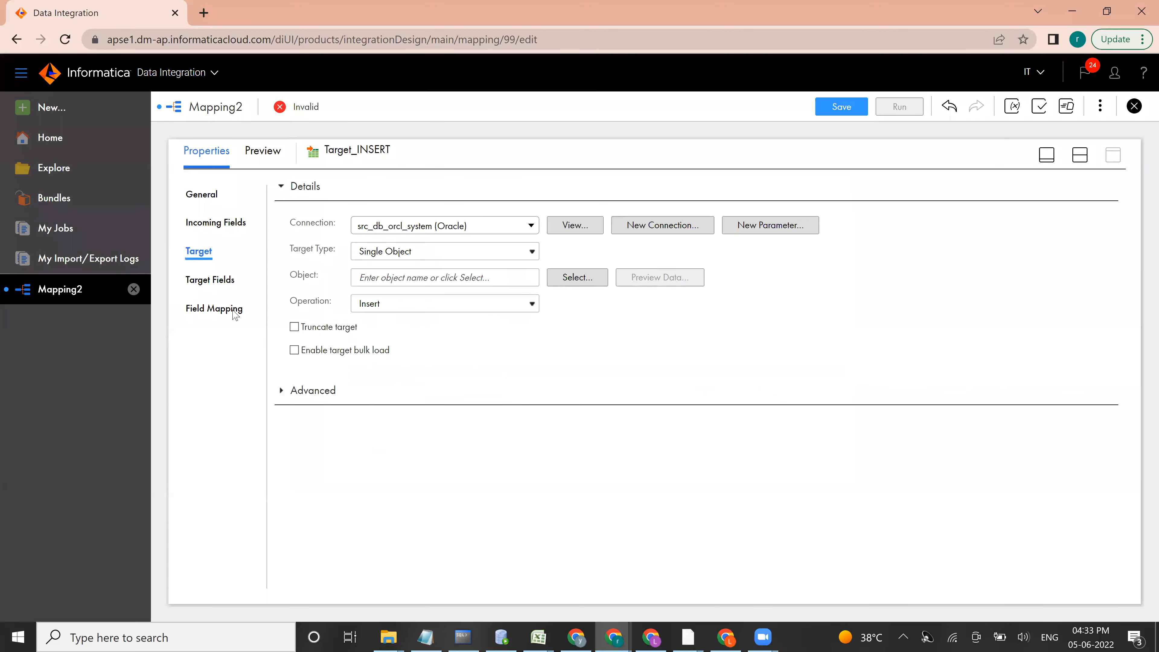
# Step: Automap the incoming fields of Target_INSERT to its target fields using Smart Map
pyautogui.click(212, 314)
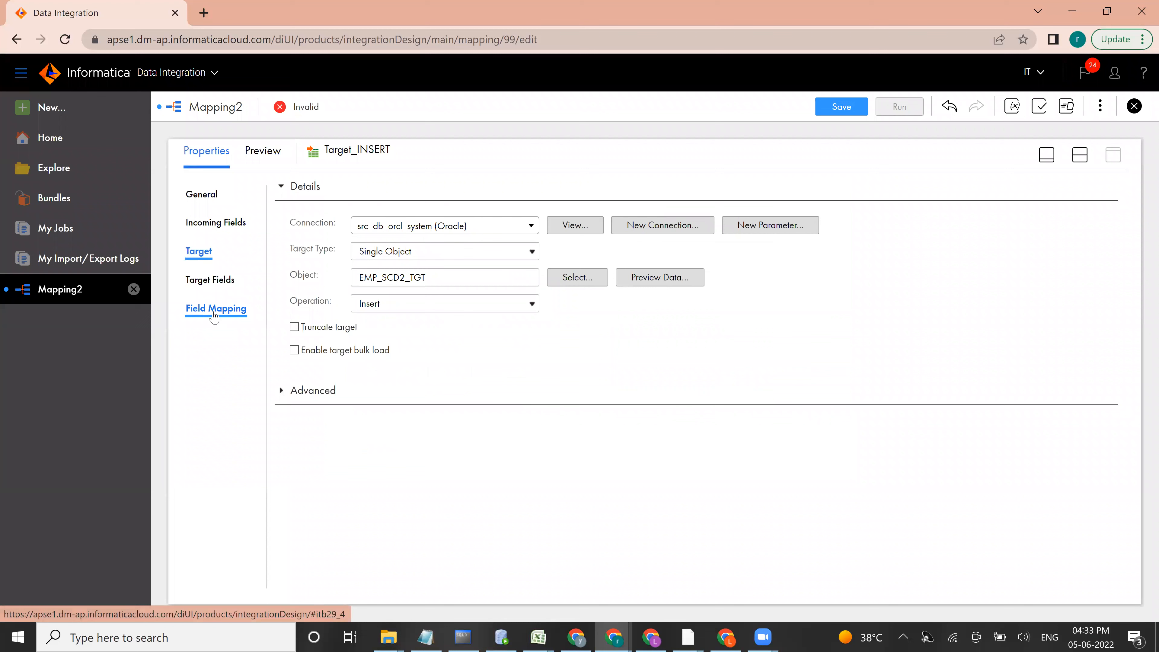
pyautogui.click(214, 311)
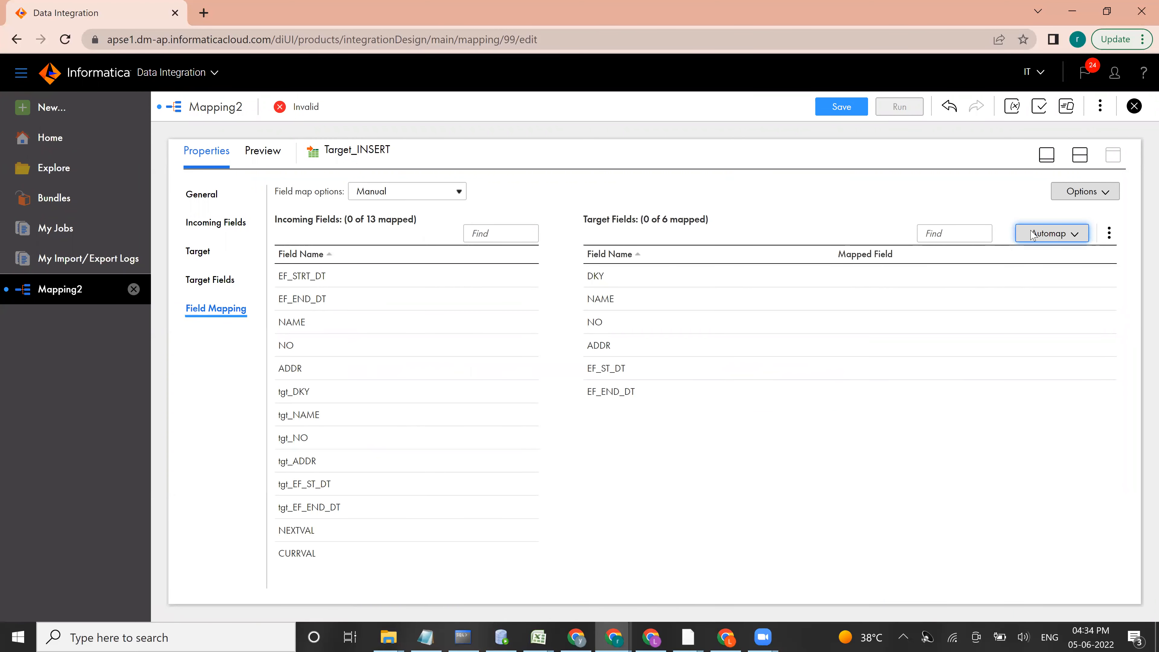
pyautogui.click(1062, 235)
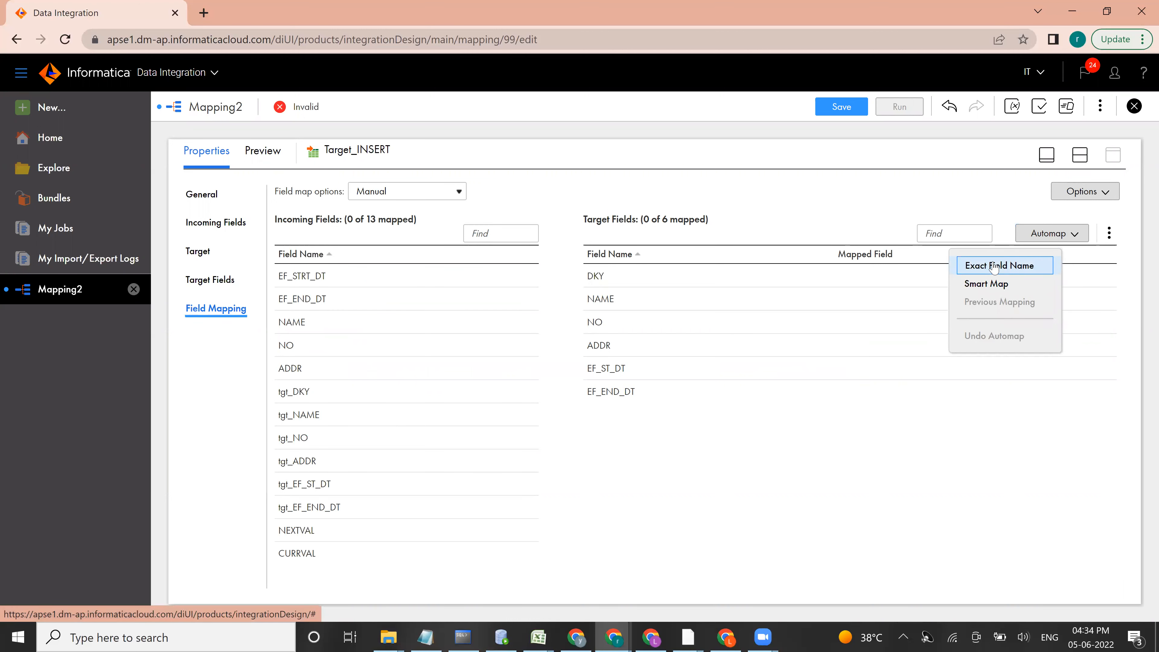
pyautogui.click(986, 285)
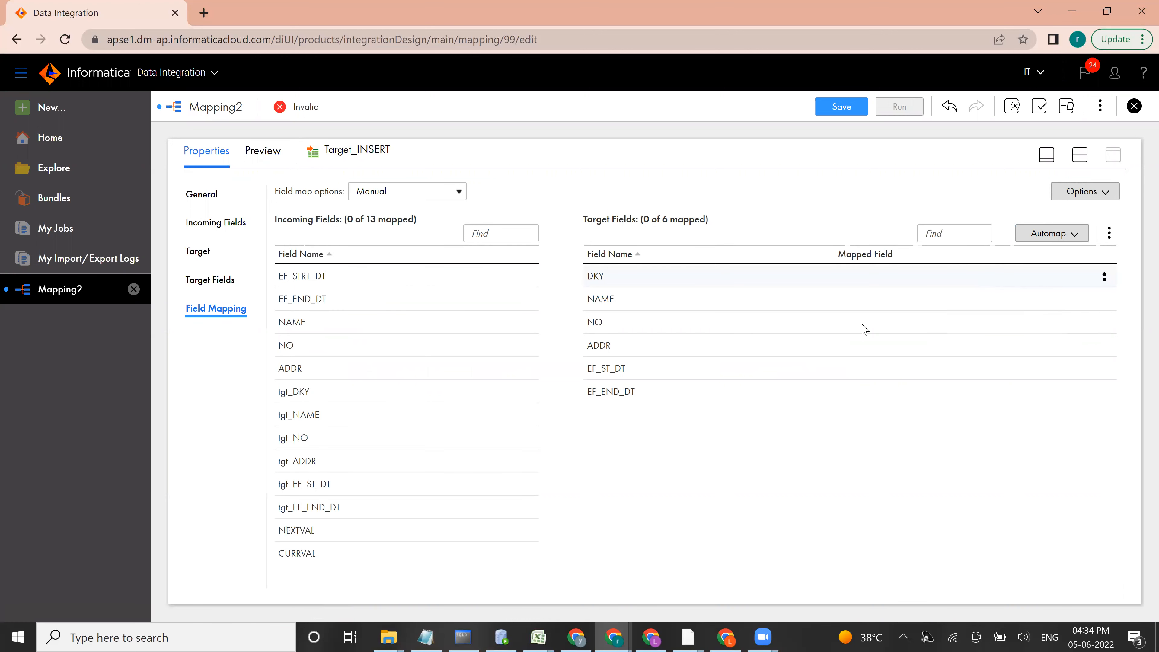
# Step: Unmap DKY and EF_ST_DT in Target_INSERT, and map NEXTVAL to DKY and EF_STRT_DT to EF_ST_DT instead
pyautogui.click(1106, 280)
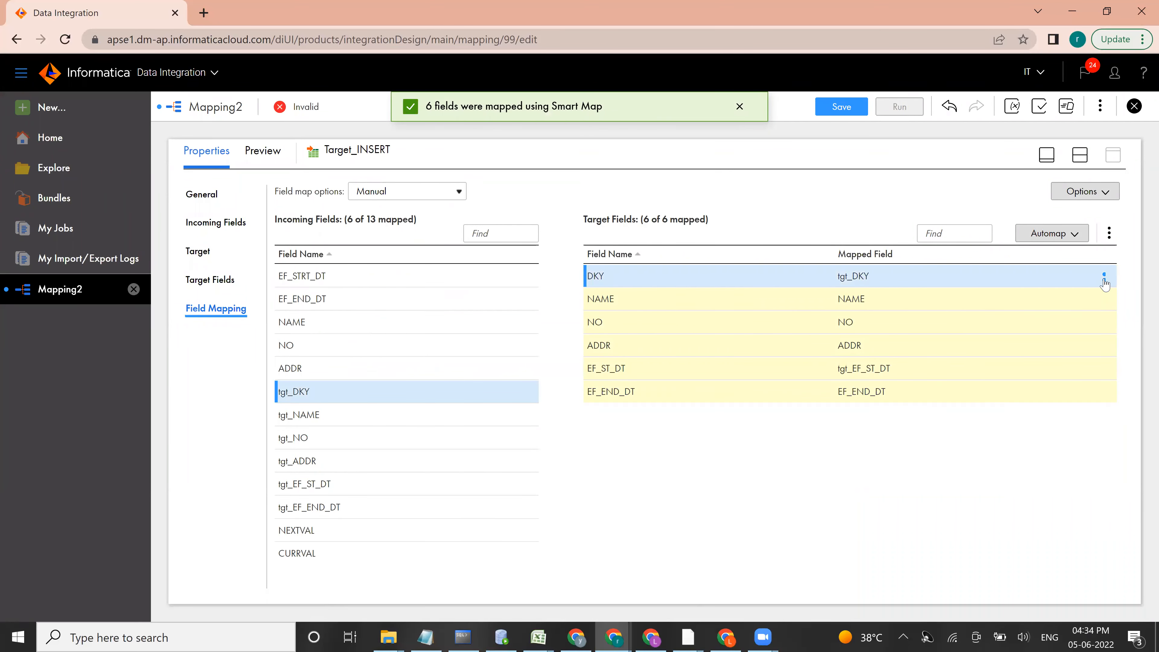
pyautogui.click(1105, 279)
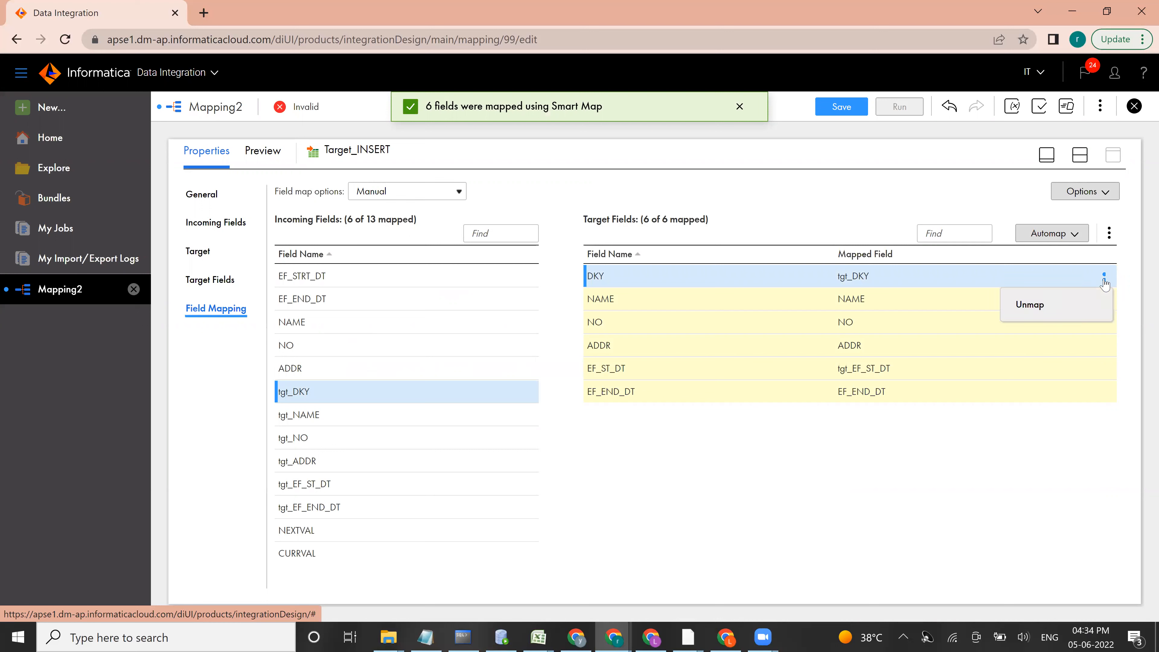
pyautogui.click(1033, 305)
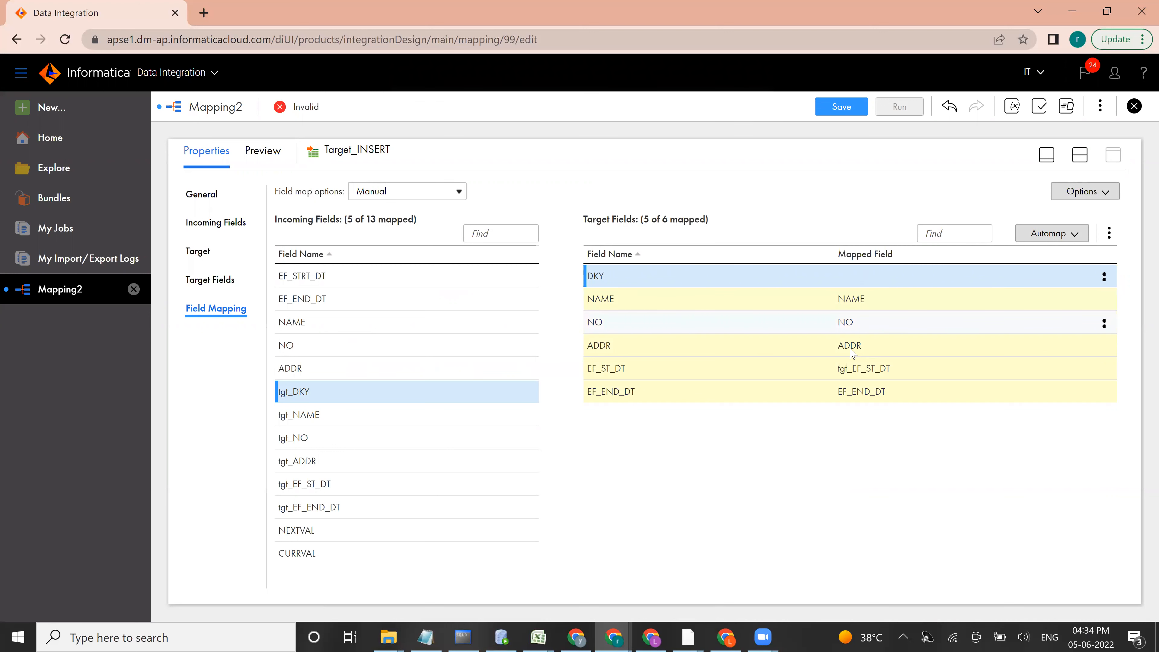
pyautogui.click(1105, 371)
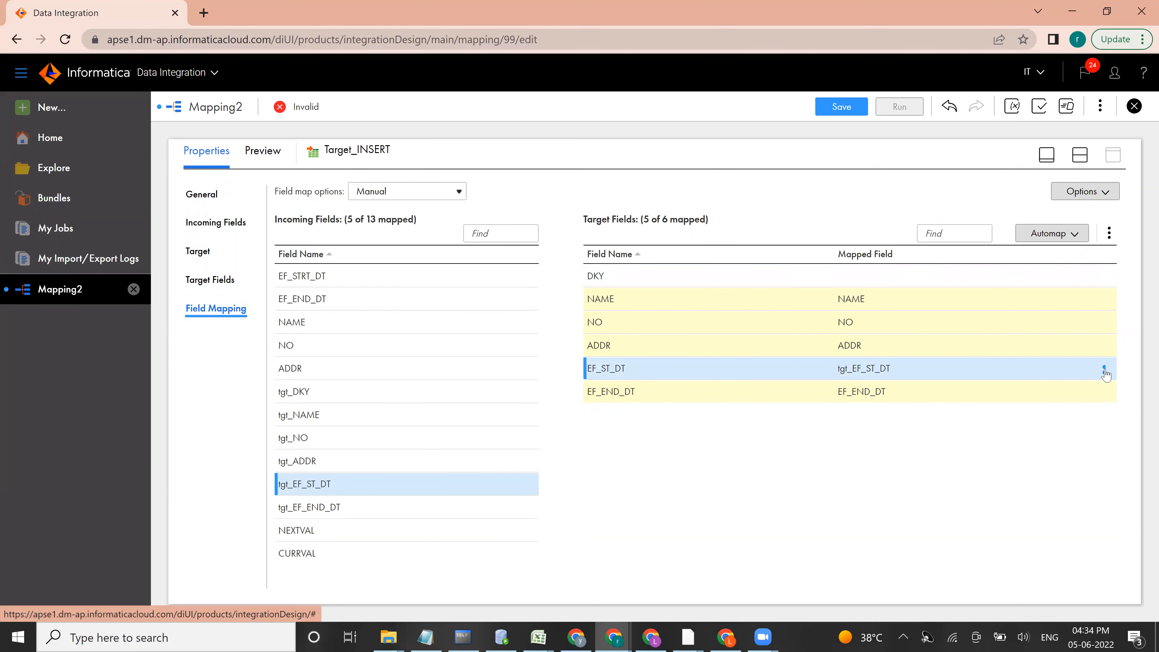
pyautogui.click(1105, 371)
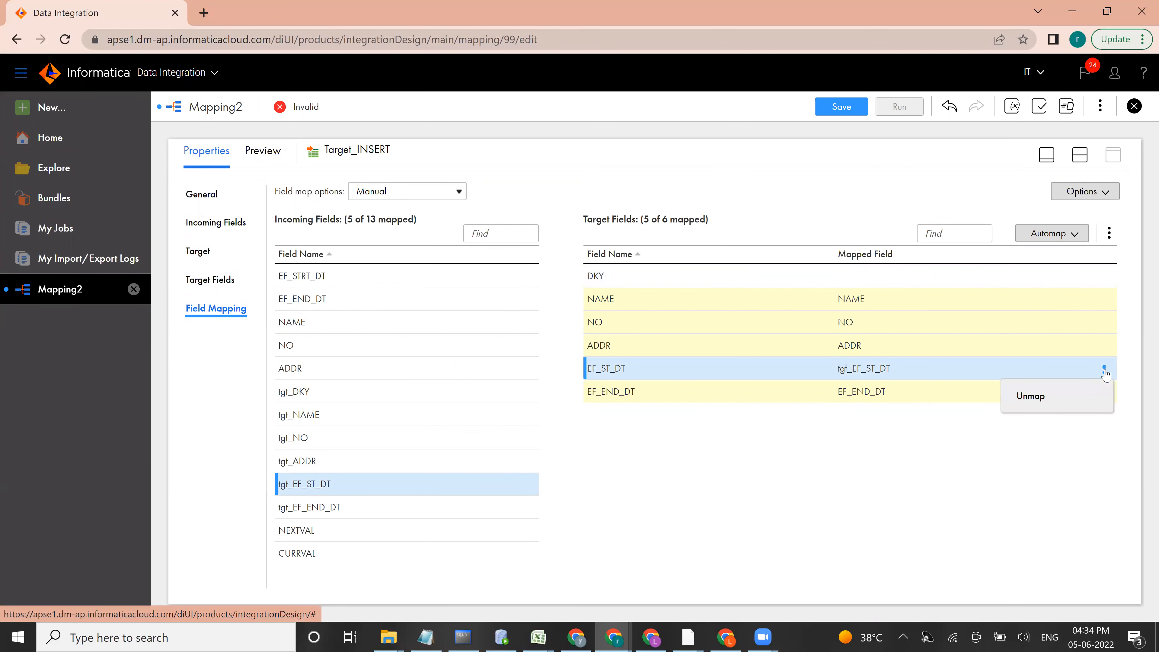
pyautogui.click(1024, 396)
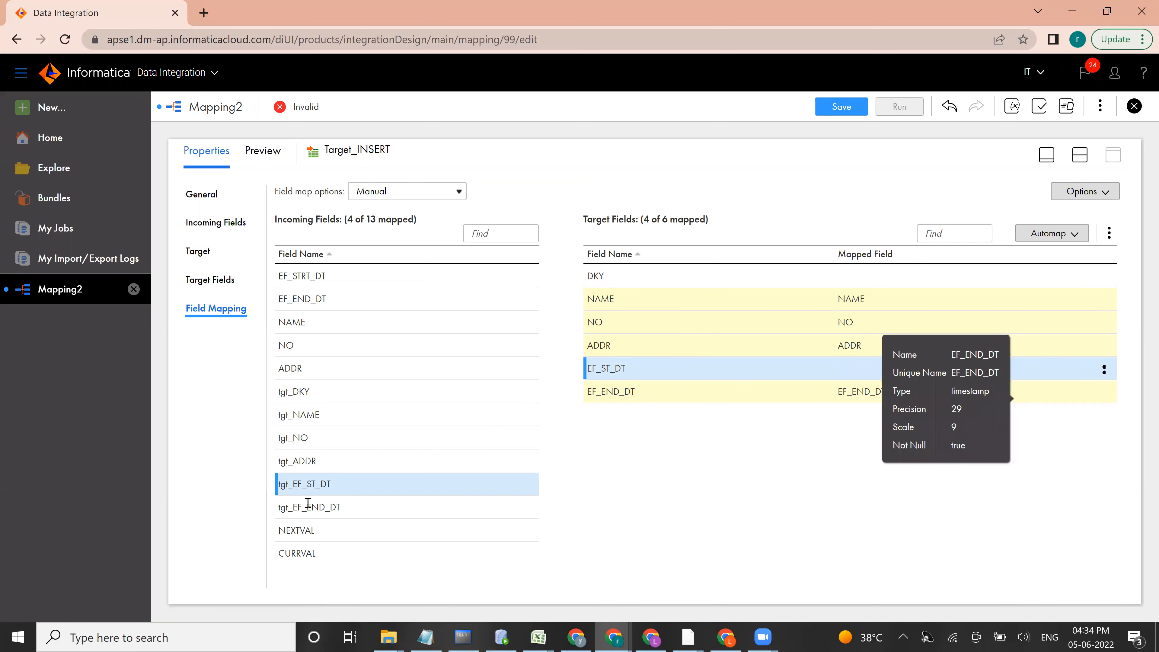
pyautogui.moveTo(297, 278); pyautogui.dragTo(843, 374)
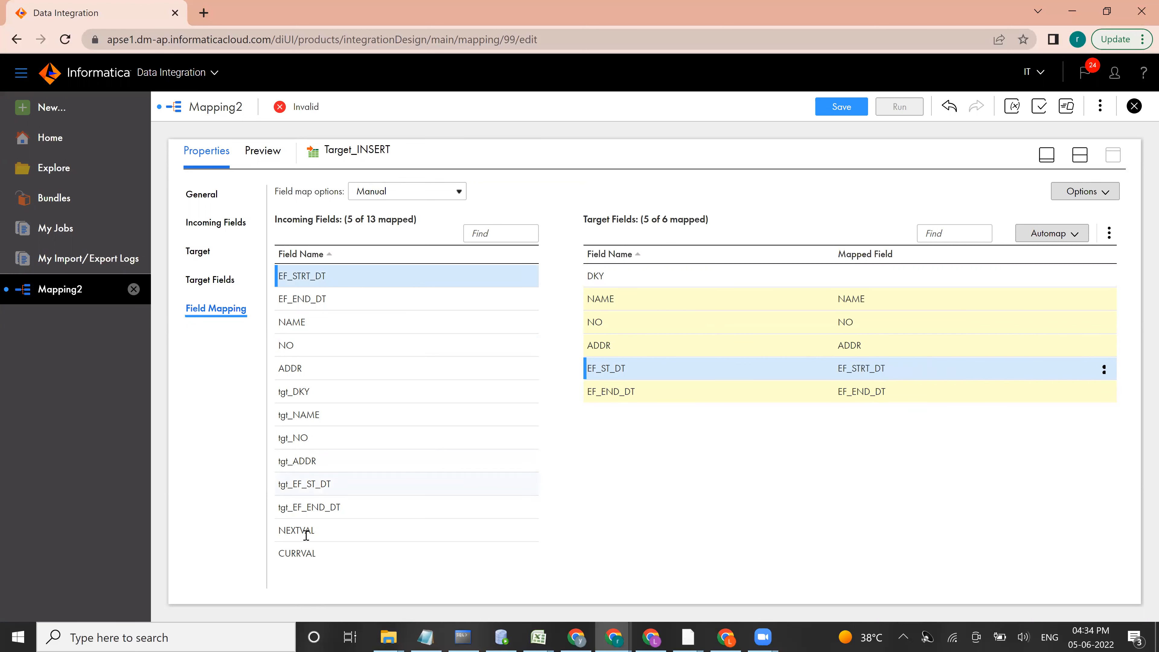
pyautogui.moveTo(306, 530); pyautogui.dragTo(851, 277)
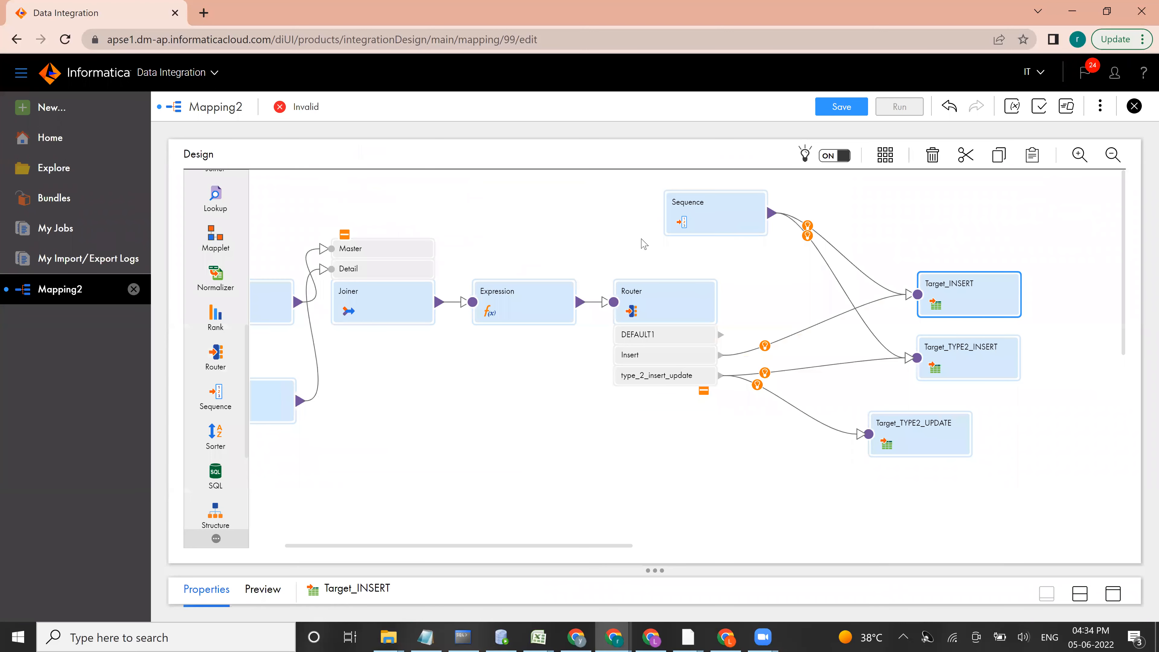
# Step: Return to the canvas and set the connection of Target_TYPE2_INSERT to src_db_orcl_system (Oracle)
pyautogui.click(977, 358)
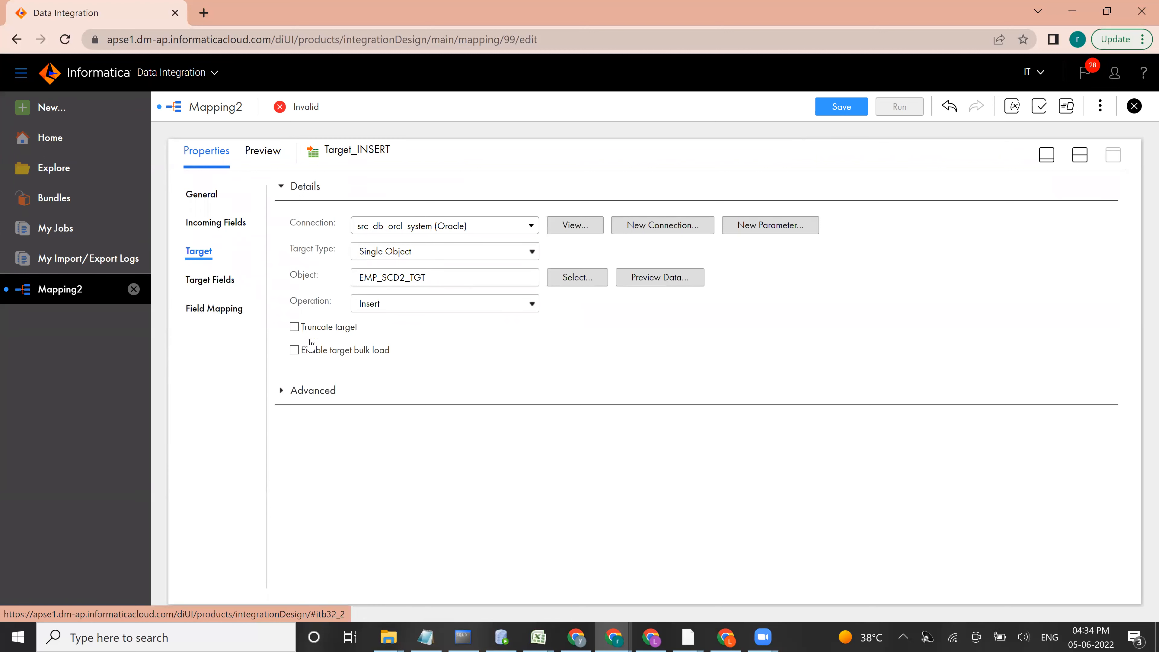
pyautogui.click(1047, 156)
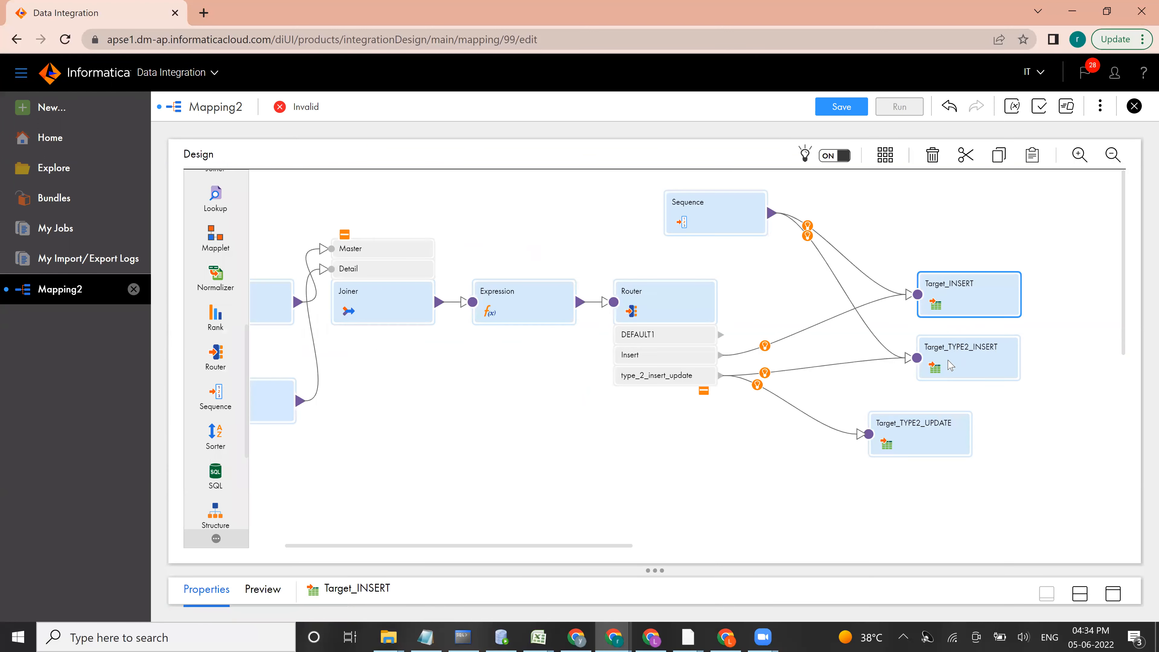
pyautogui.click(950, 364)
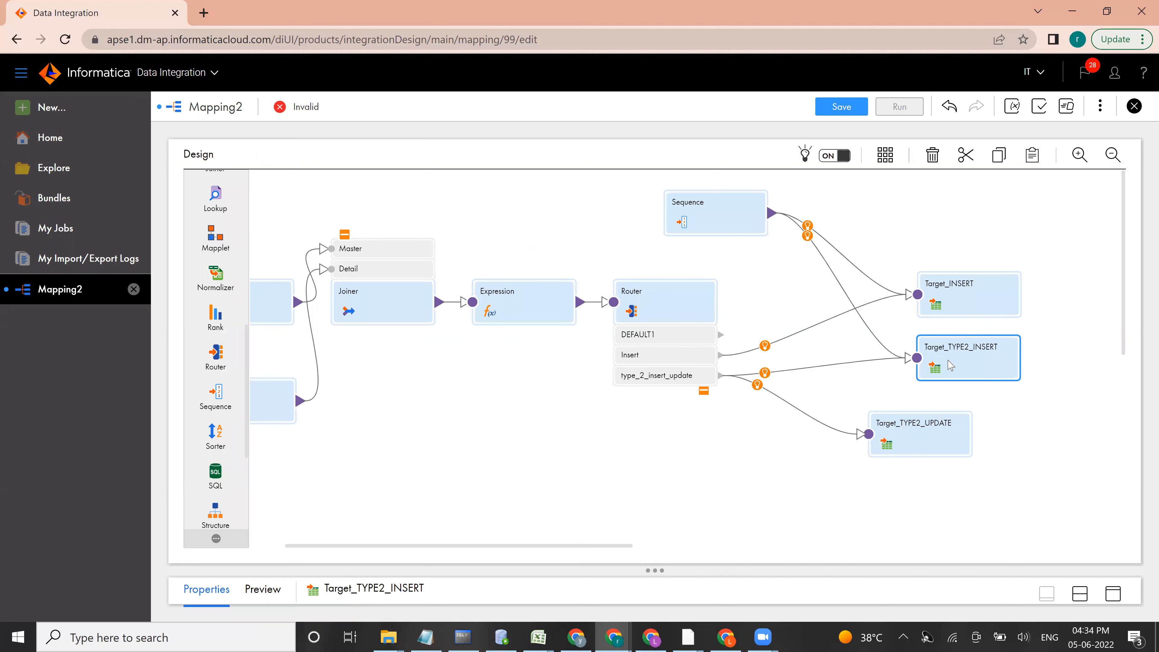
pyautogui.click(1118, 593)
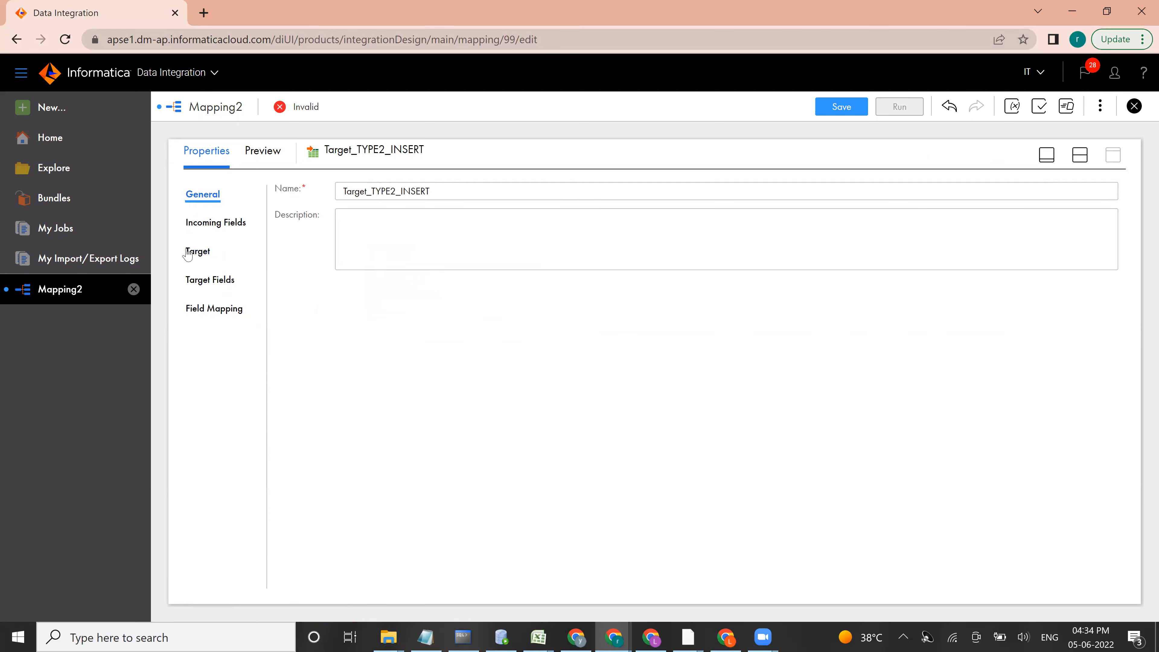
pyautogui.click(196, 252)
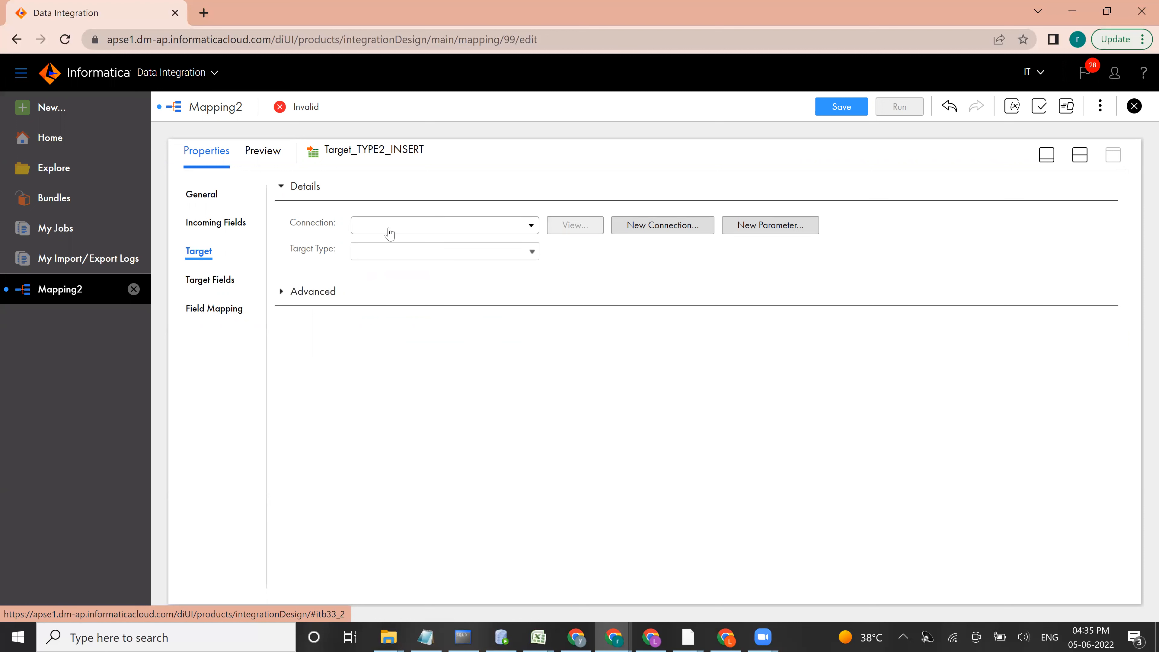
pyautogui.click(411, 225)
pyautogui.click(385, 296)
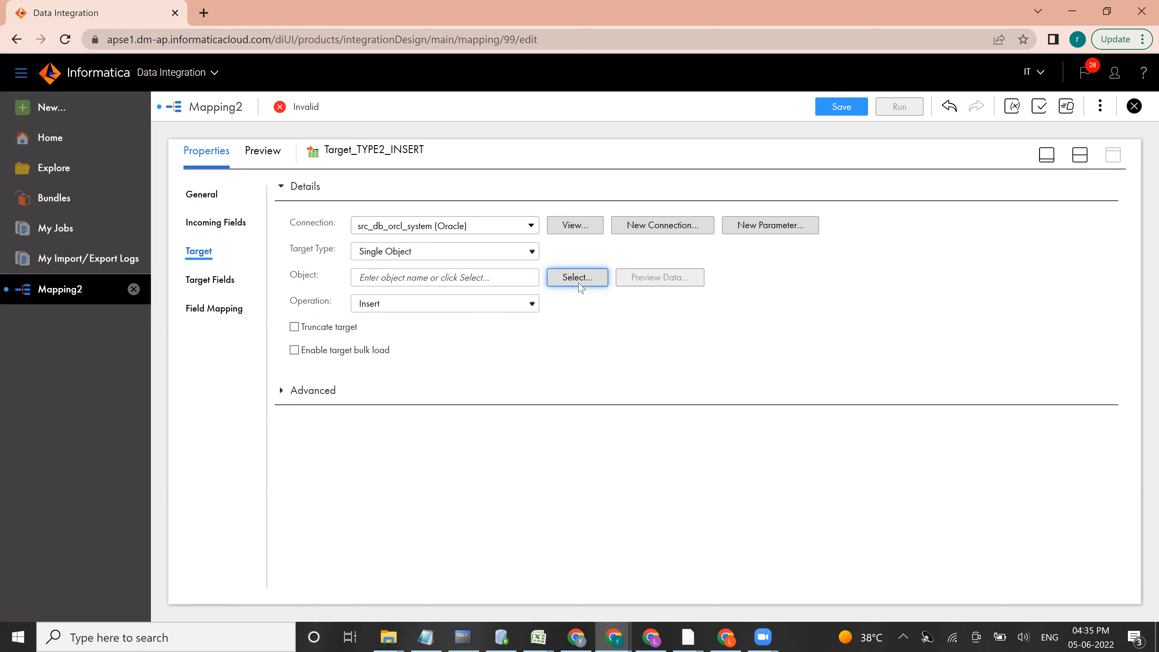
# Step: Search the existing target objects for EMP_SCD and choose EMP_SCD2_TGT as Target_TYPE2_INSERT's object
pyautogui.click(578, 280)
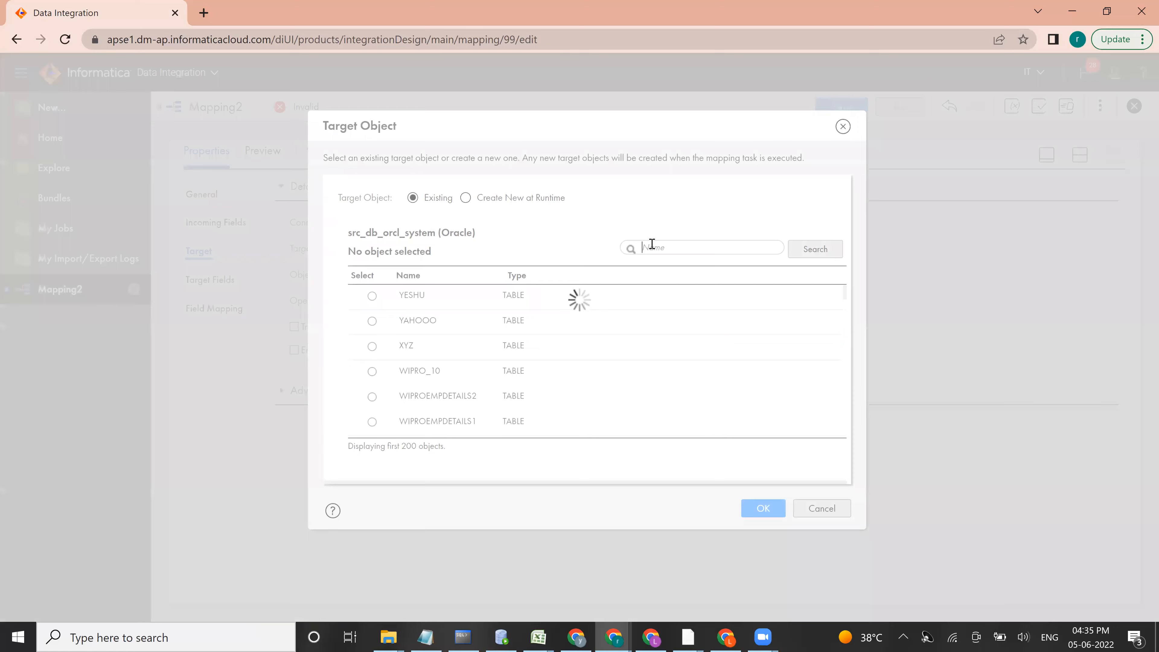
pyautogui.click(646, 248)
pyautogui.write('EMP_SCD')
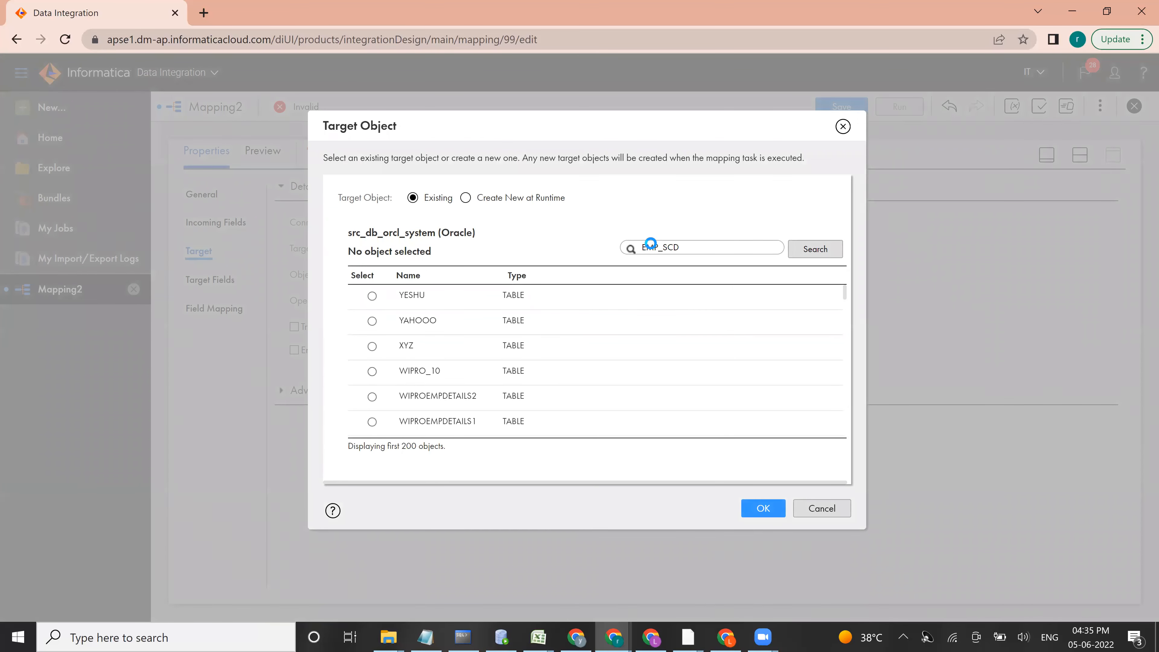
pyautogui.press('Return')
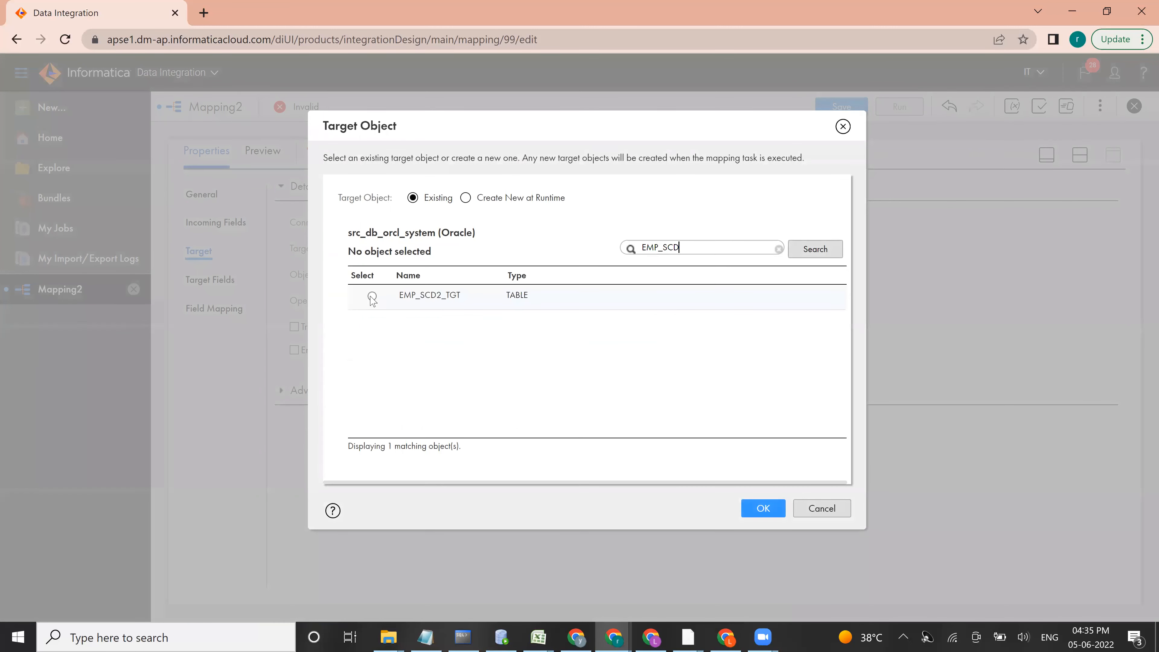
pyautogui.click(372, 296)
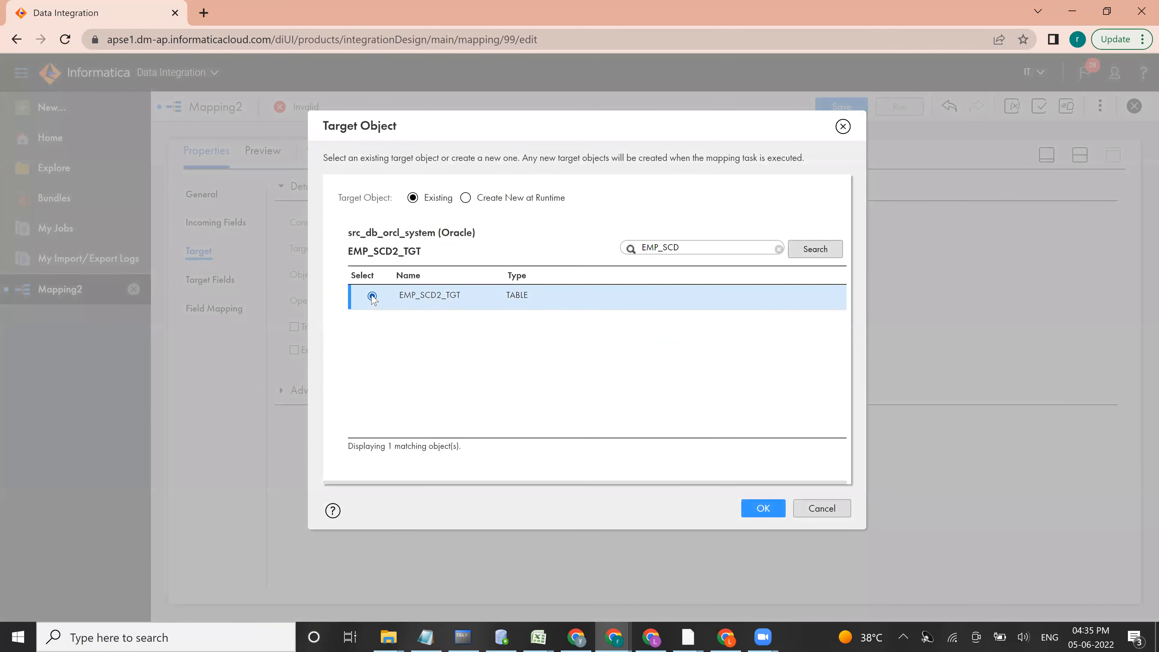
pyautogui.click(763, 508)
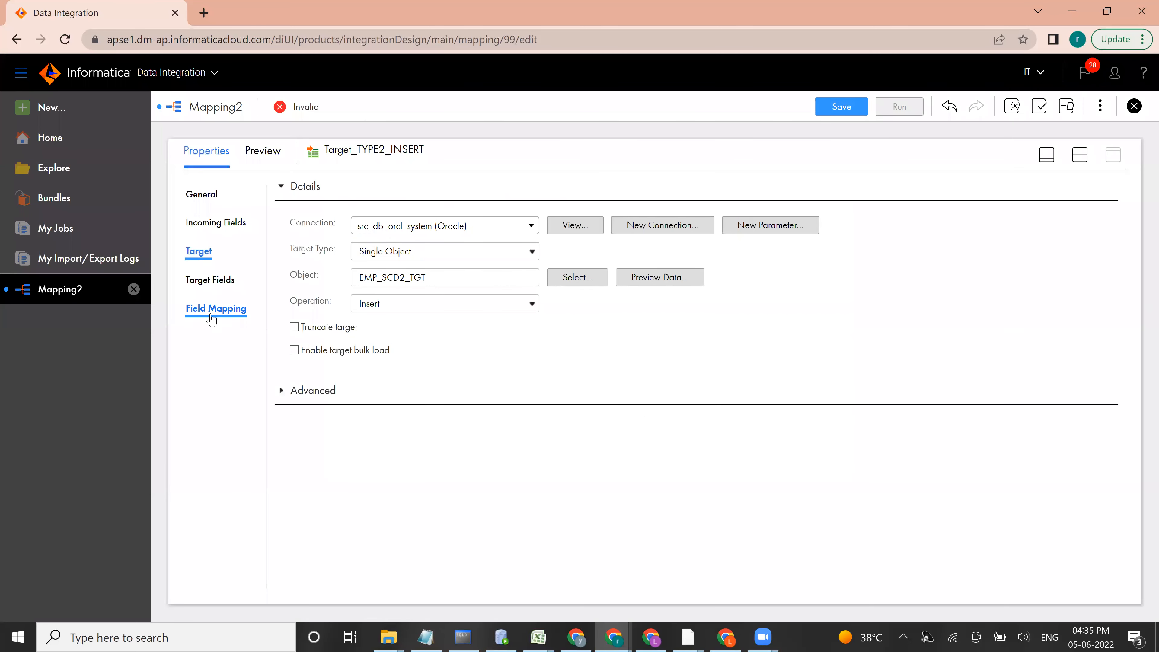
# Step: Automap Target_TYPE2_INSERT by exact field name, and map EF_STRT_DT to EF_ST_DT and NEXTVAL to DKY
pyautogui.click(210, 313)
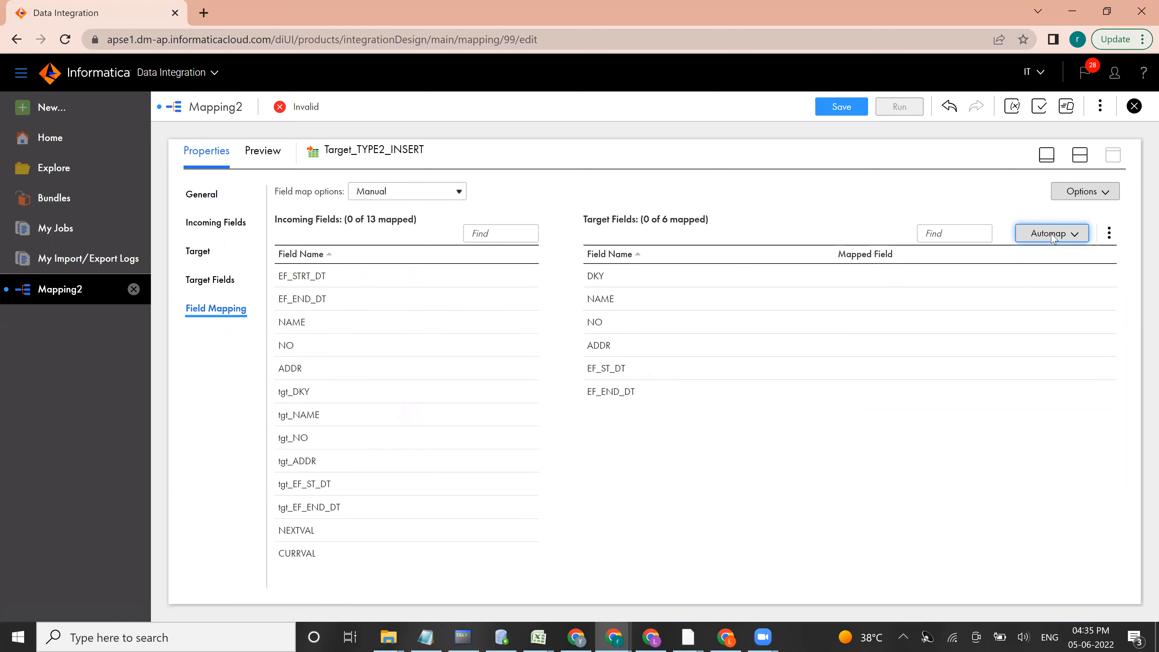
pyautogui.click(1074, 236)
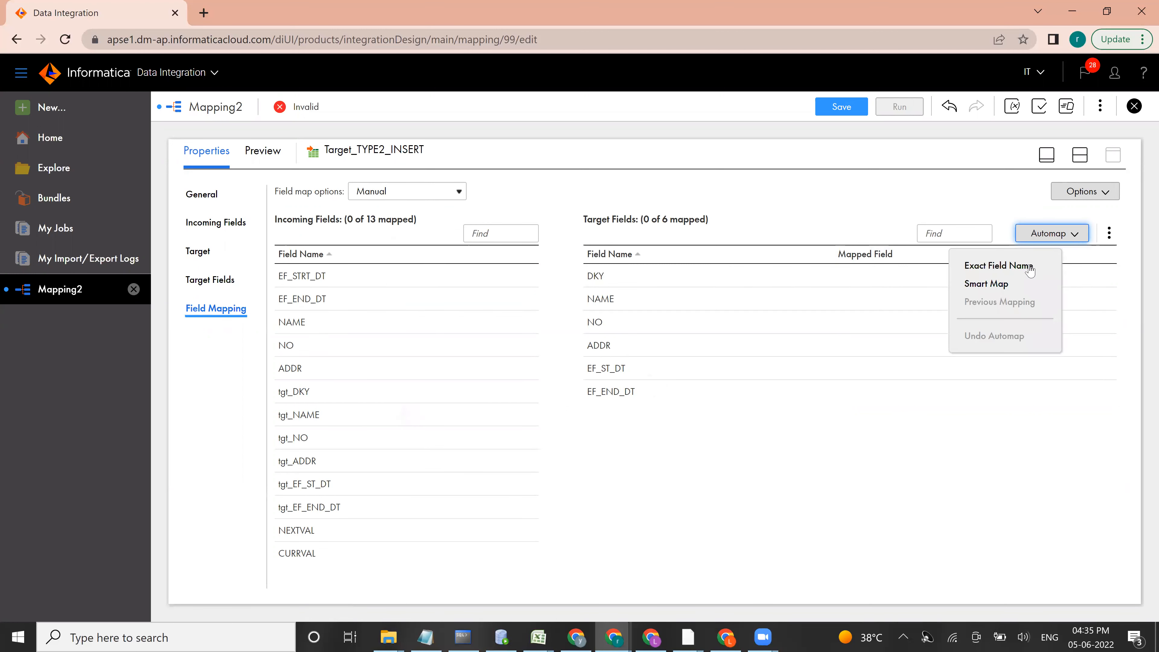
pyautogui.click(1001, 267)
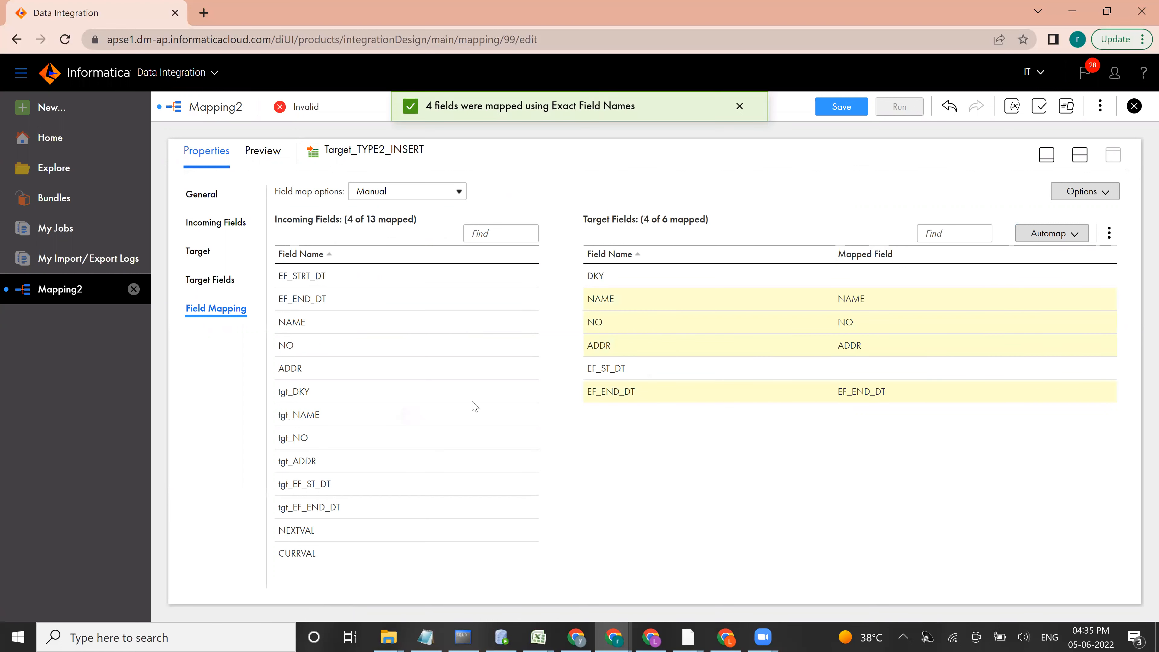
pyautogui.moveTo(306, 279); pyautogui.dragTo(799, 369)
pyautogui.moveTo(285, 530); pyautogui.dragTo(854, 273)
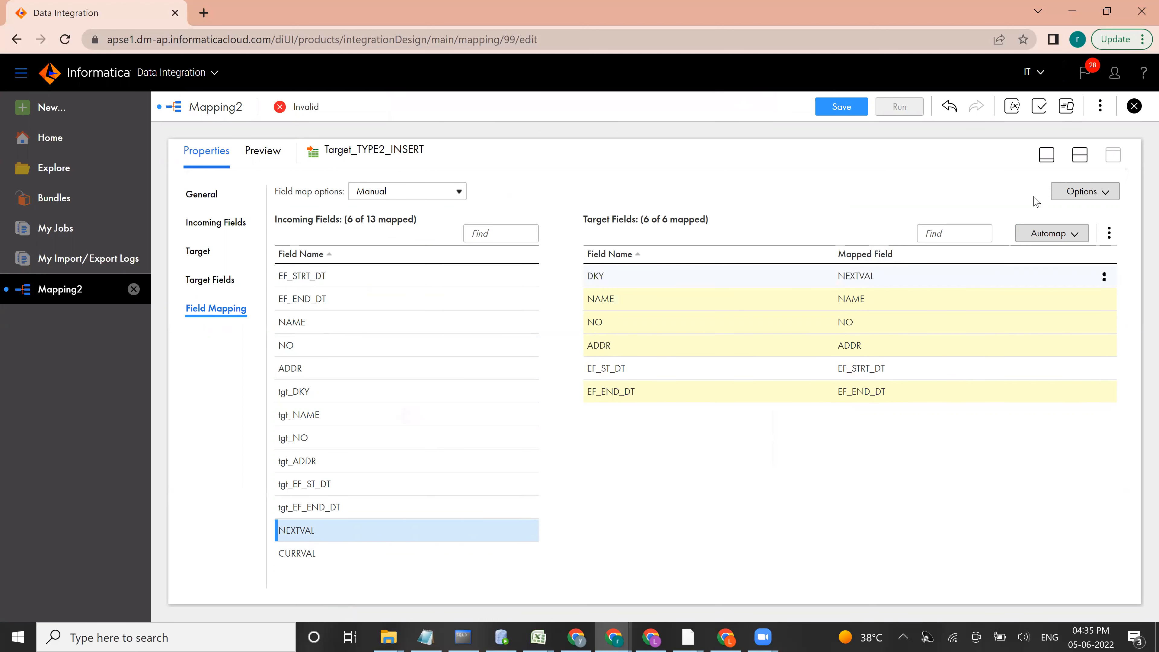
# Step: Return to the canvas and set the connection of Target_TYPE2_UPDATE to src_db_orcl_system (Oracle)
pyautogui.click(924, 430)
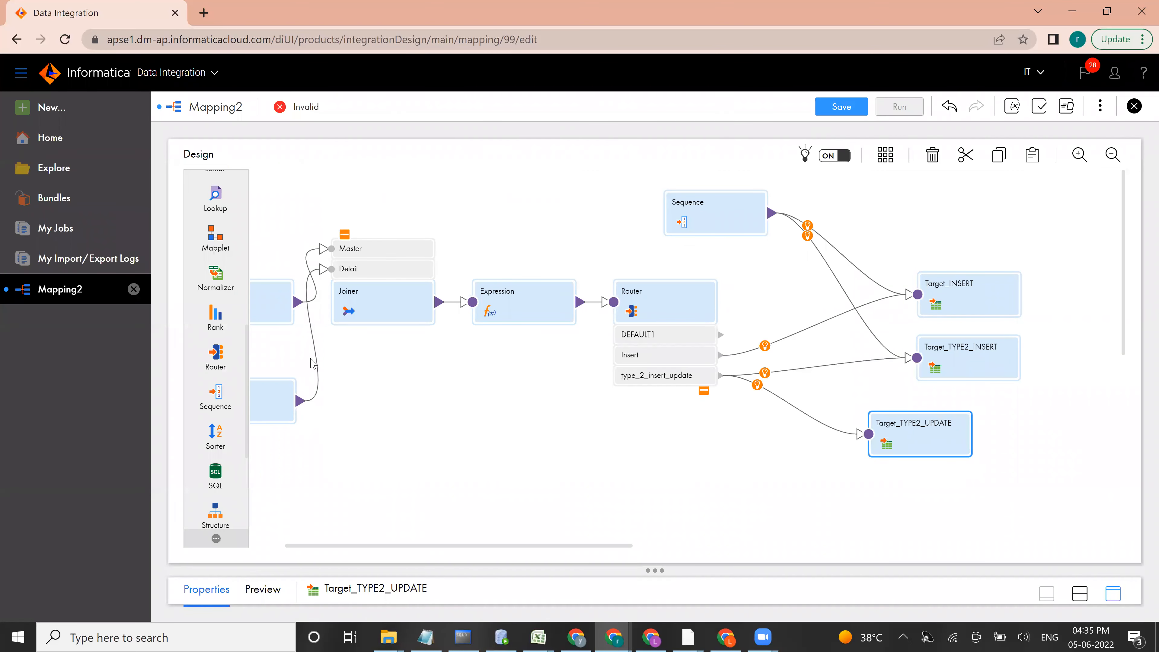
pyautogui.click(198, 250)
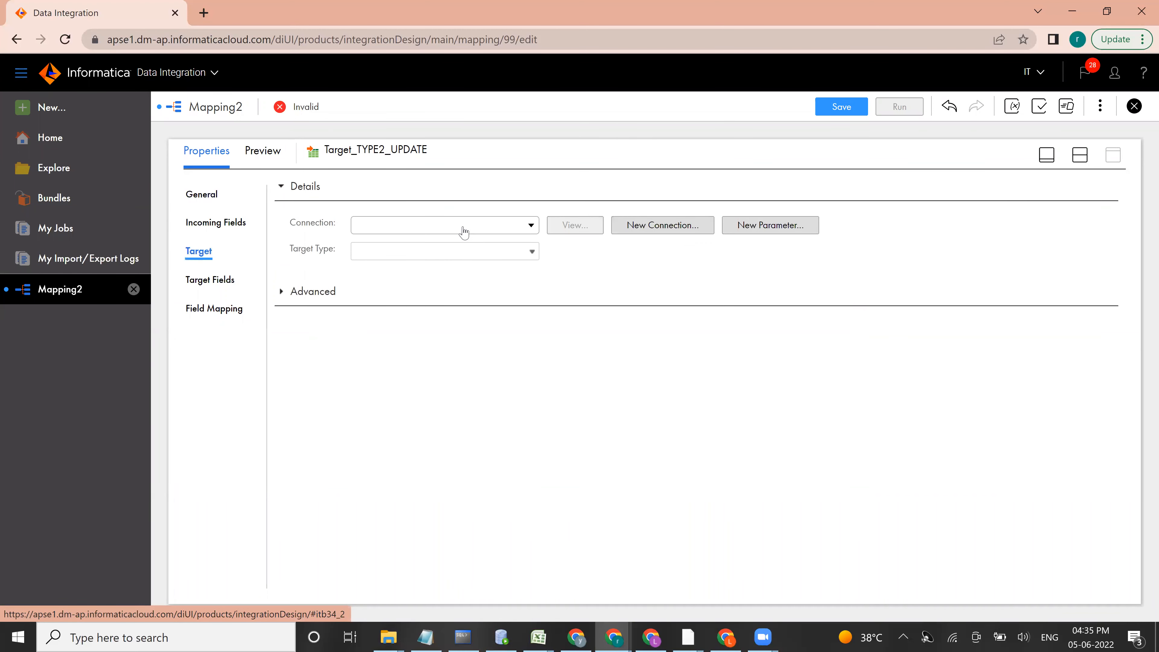
pyautogui.click(462, 228)
pyautogui.click(393, 298)
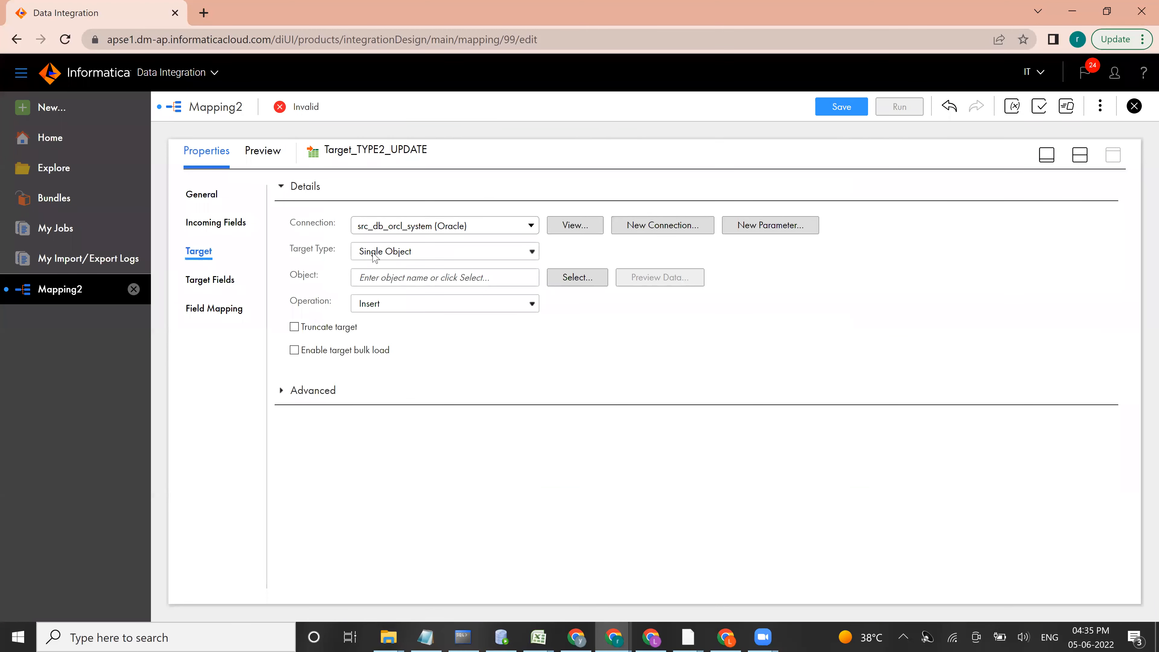
# Step: Search the existing target objects for EMP_SCD and choose EMP_SCD2_TGT as Target_TYPE2_UPDATE's object
pyautogui.click(568, 285)
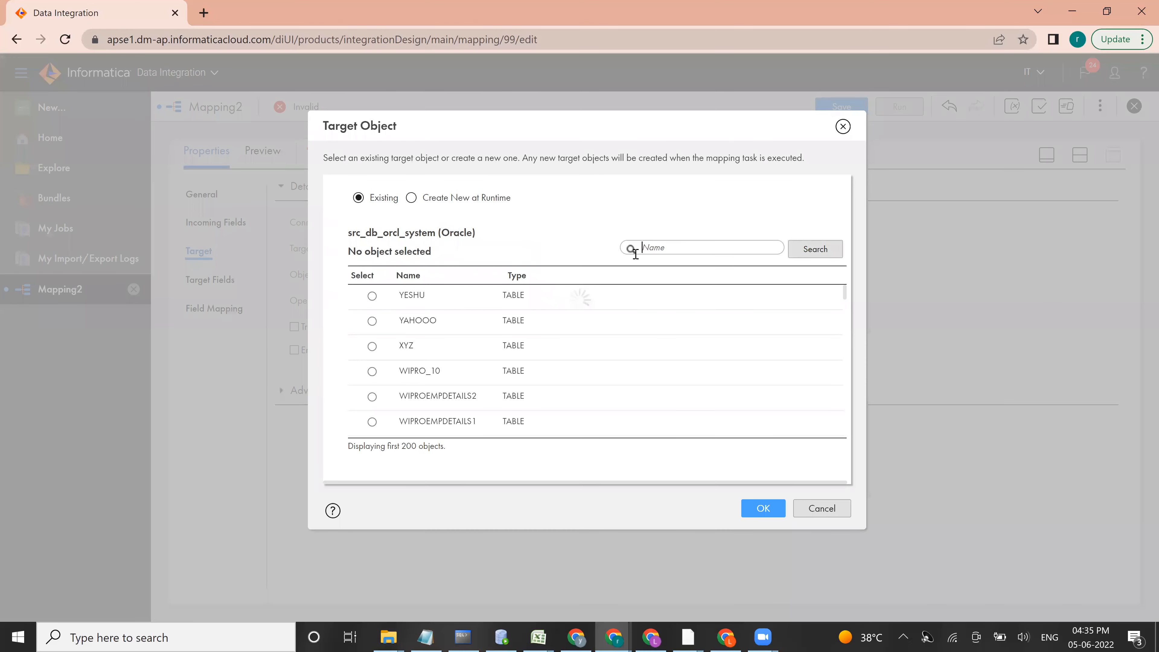
pyautogui.click(638, 252)
pyautogui.write('EMP_SCD')
pyautogui.press('Return')
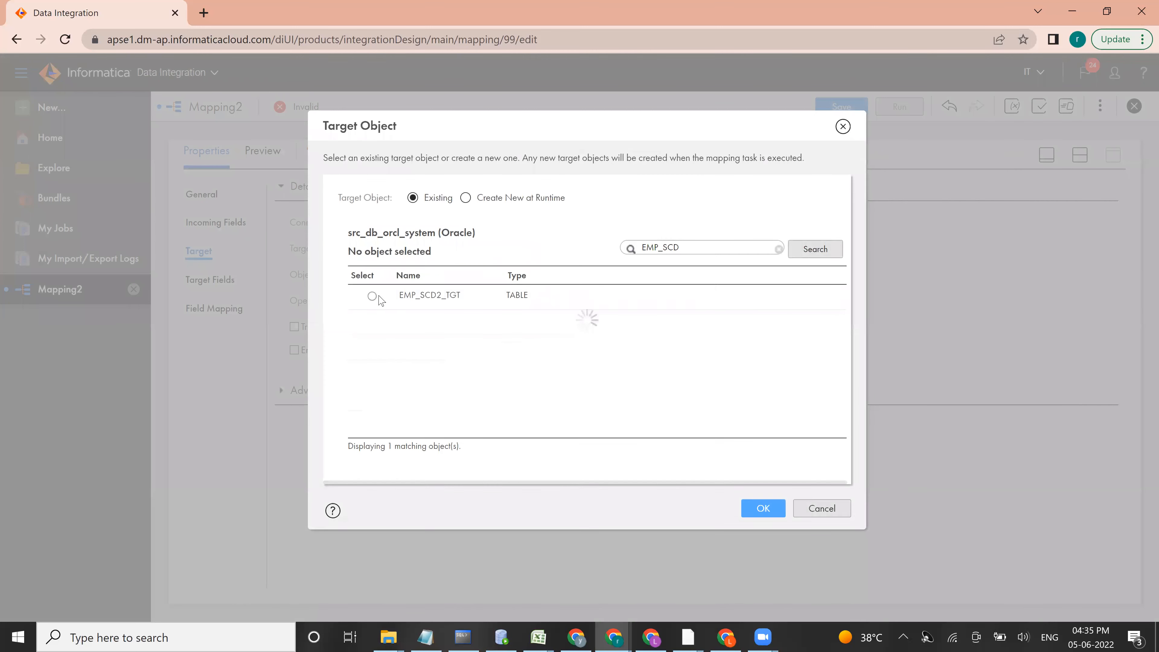
pyautogui.click(373, 297)
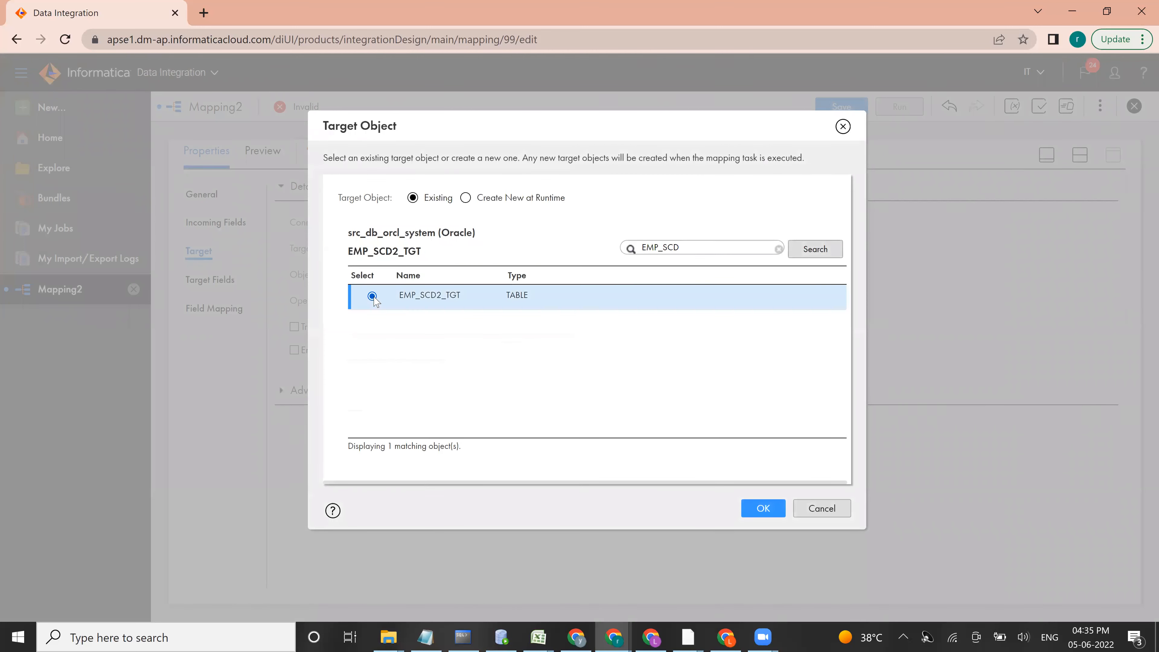
pyautogui.click(763, 507)
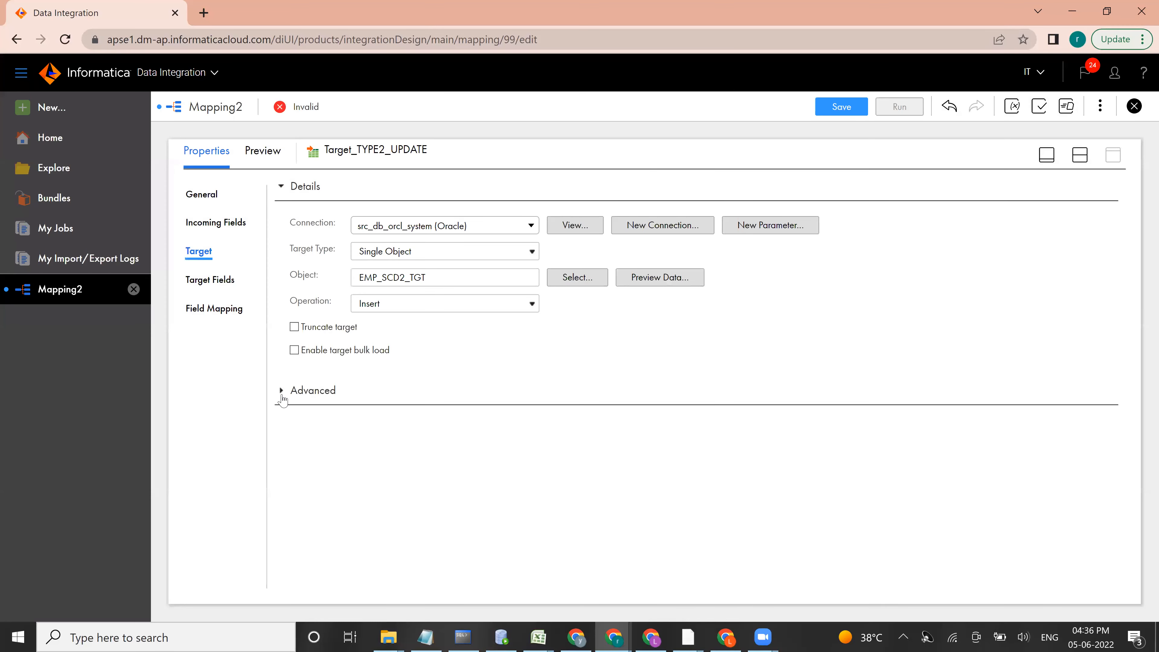
# Step: Set Target_TYPE2_UPDATE's operation to Update, with DKY as the update column
pyautogui.click(282, 391)
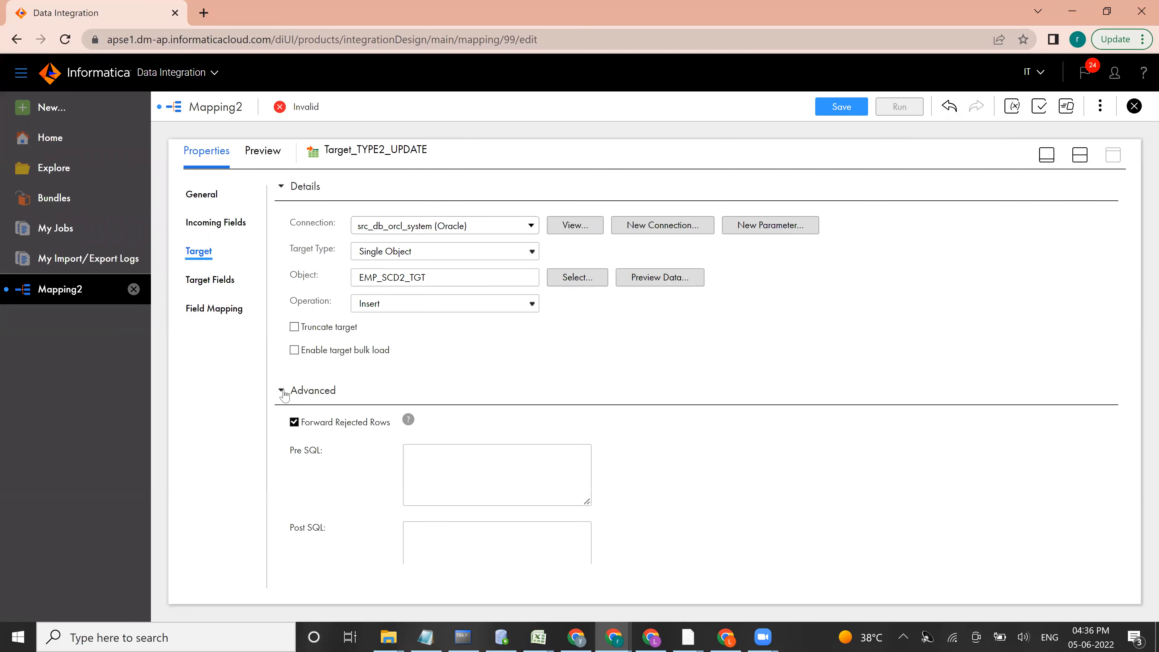
pyautogui.click(383, 303)
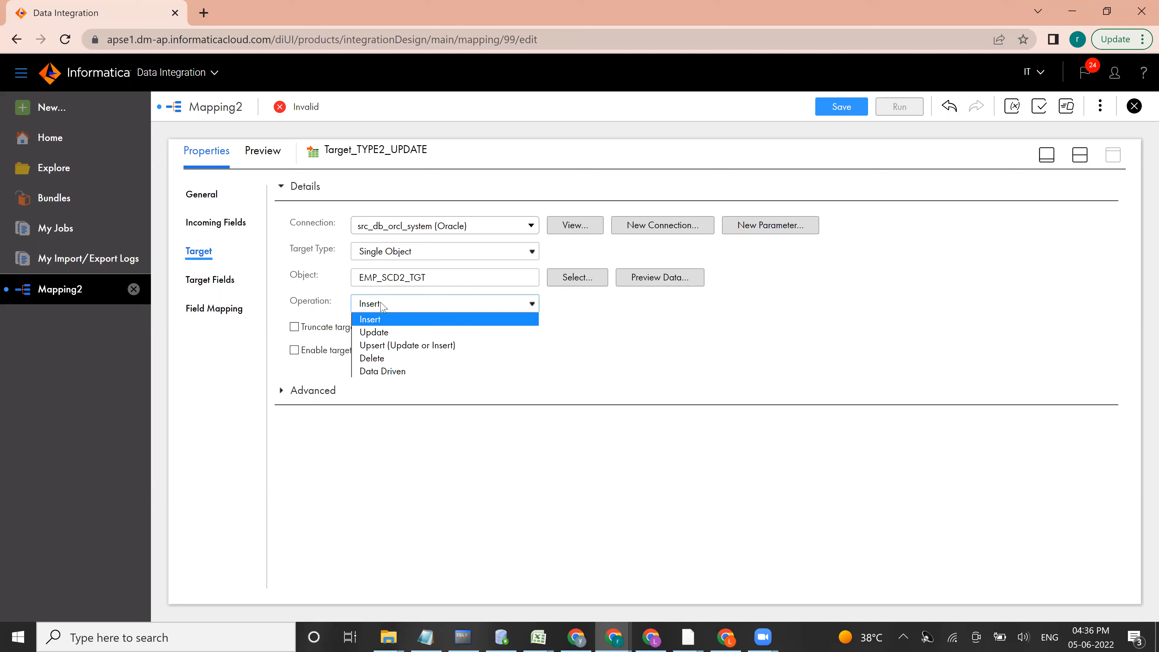
pyautogui.click(375, 332)
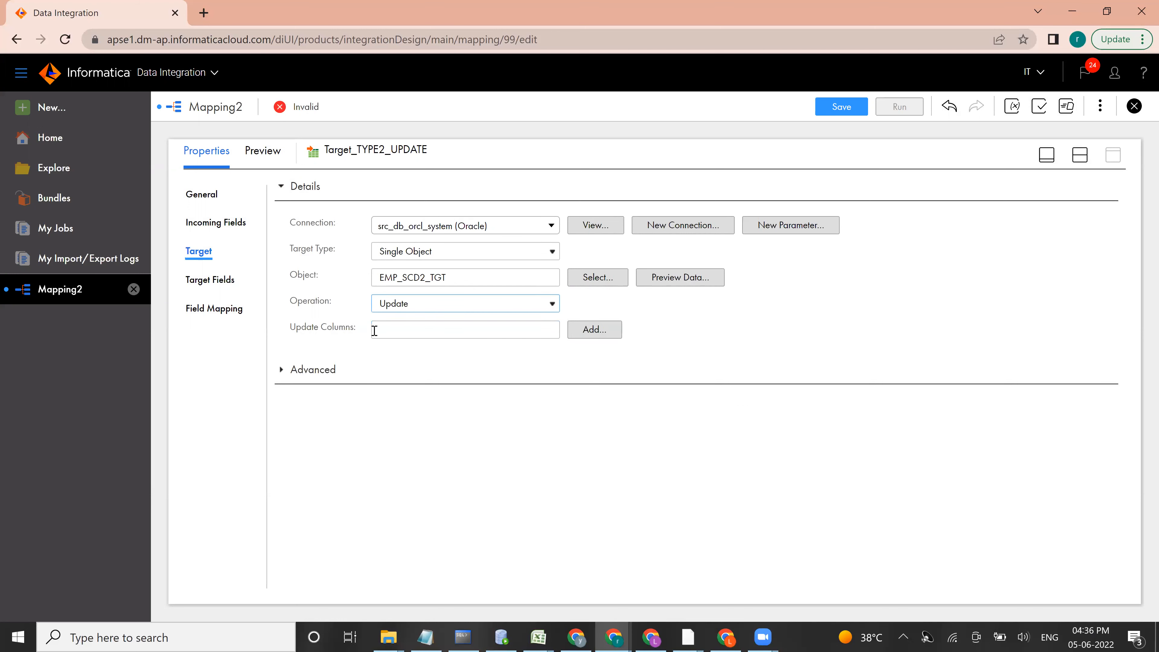
pyautogui.click(589, 332)
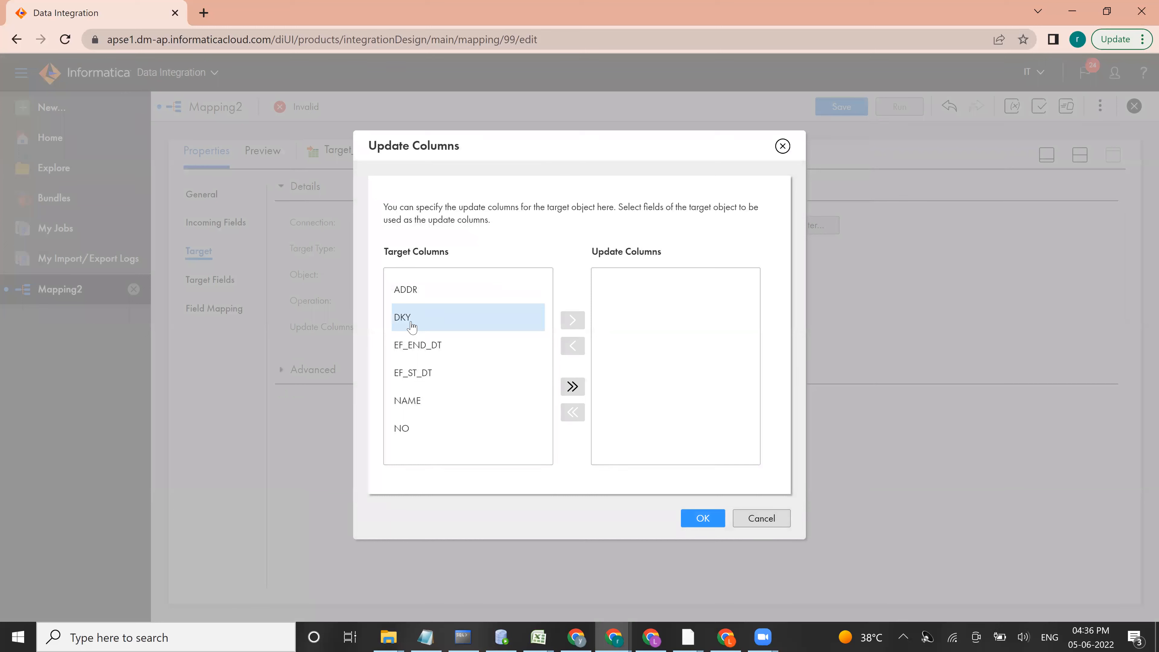
pyautogui.click(412, 326)
pyautogui.click(574, 320)
pyautogui.click(705, 524)
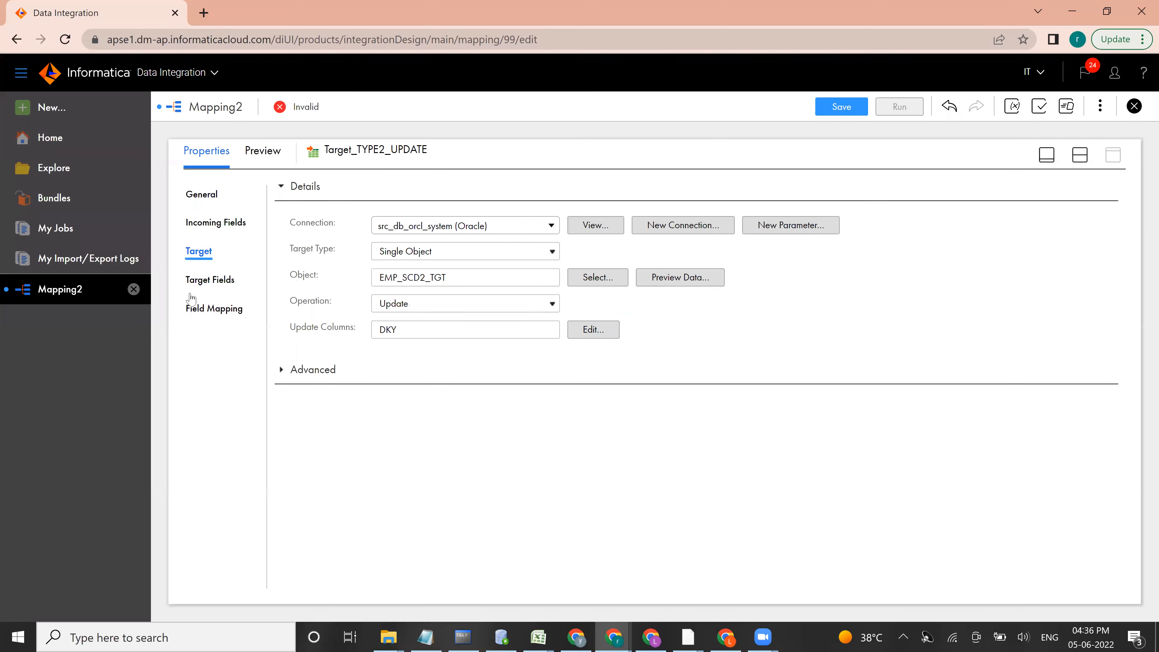
# Step: Map tgt_DKY to DKY and EF_STRT_DT to EF_END_DT in Target_TYPE2_UPDATE, and save the mapping as M_EMP_SCD_TYPE_2
pyautogui.click(200, 307)
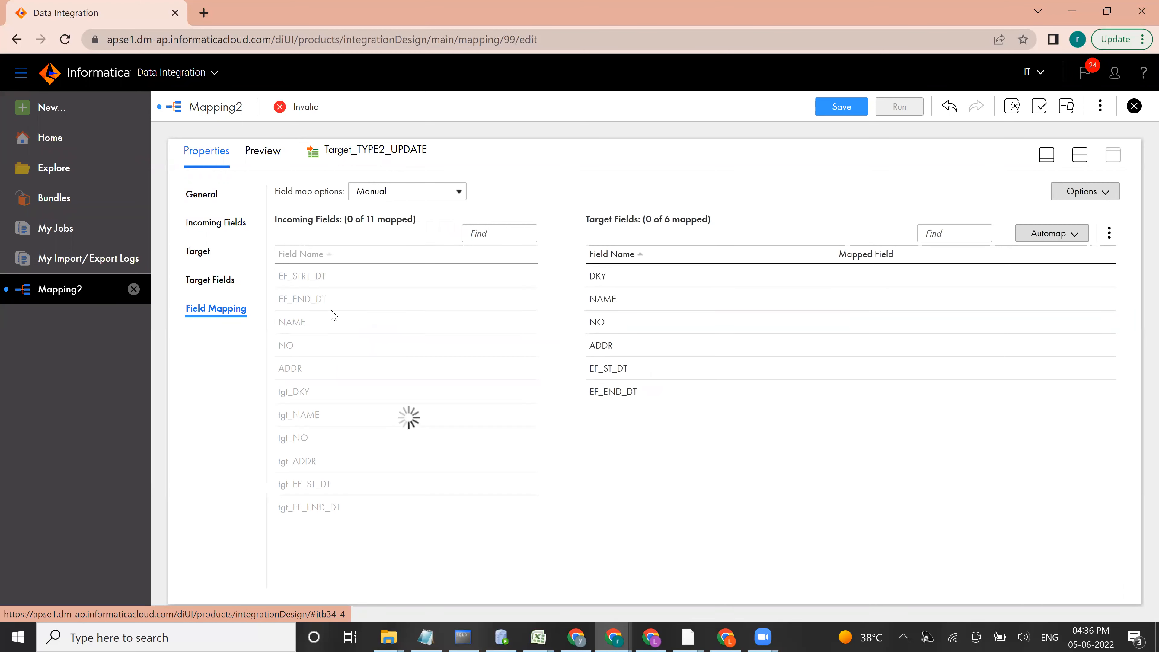
pyautogui.moveTo(294, 391); pyautogui.dragTo(827, 279)
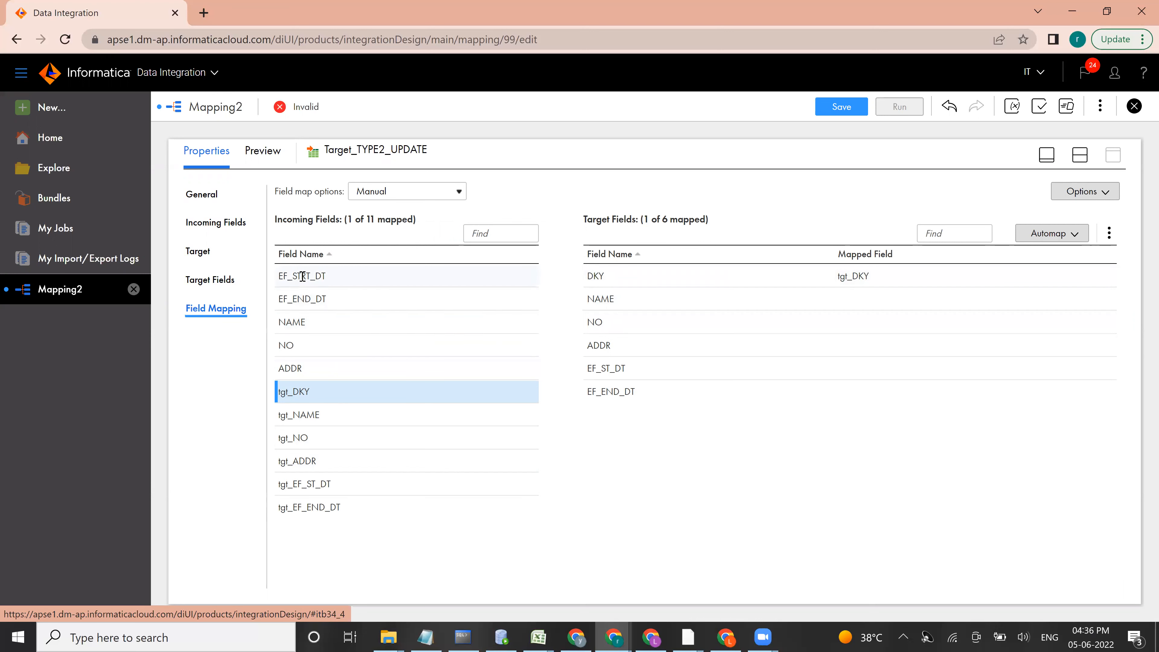
pyautogui.moveTo(301, 276); pyautogui.dragTo(843, 394)
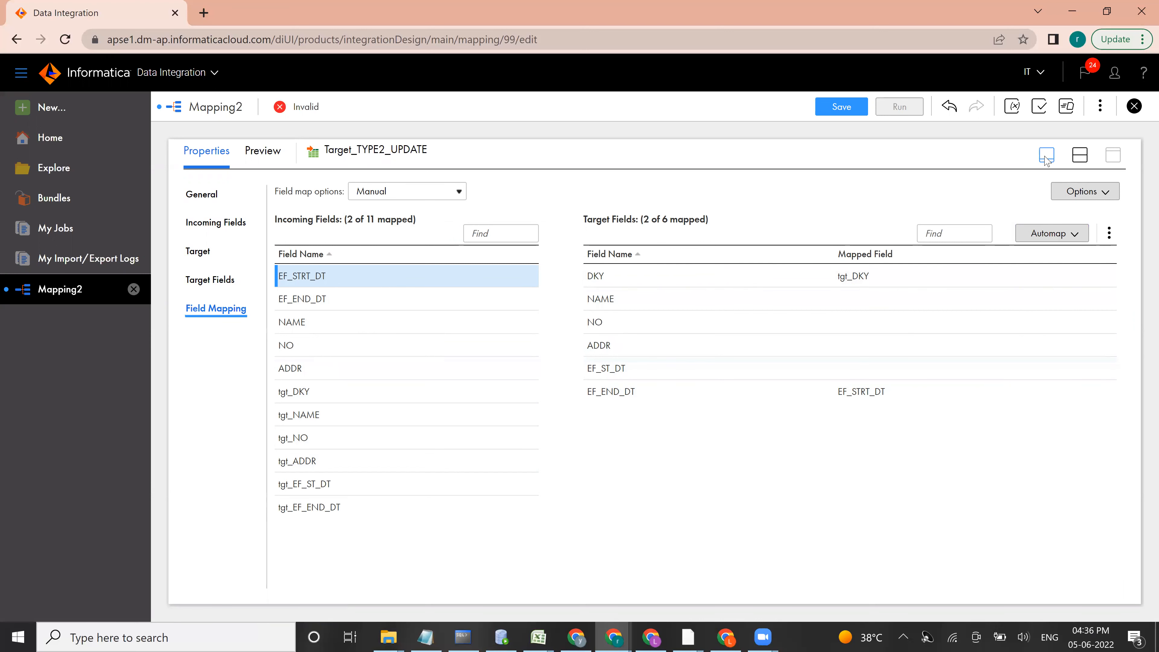
pyautogui.click(842, 108)
pyautogui.click(842, 107)
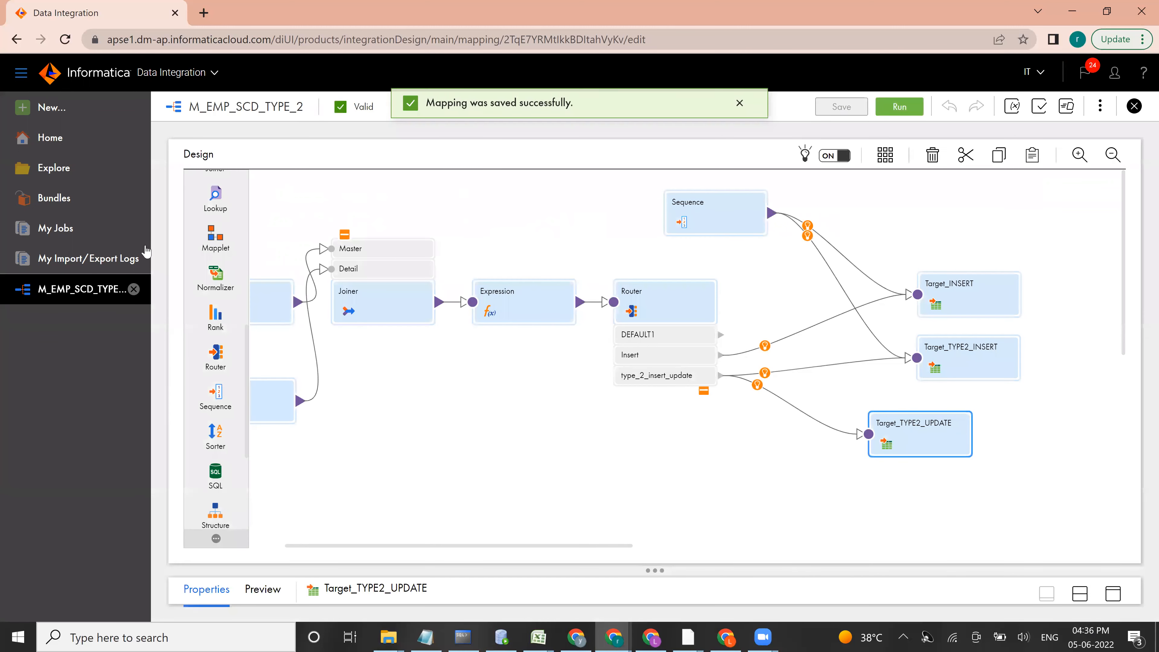
# Step: Create a mapping task named MT_M_EMP_SCD_TYPE_2 with DESKTOP-EQEK0L6 as its runtime environment
pyautogui.click(49, 110)
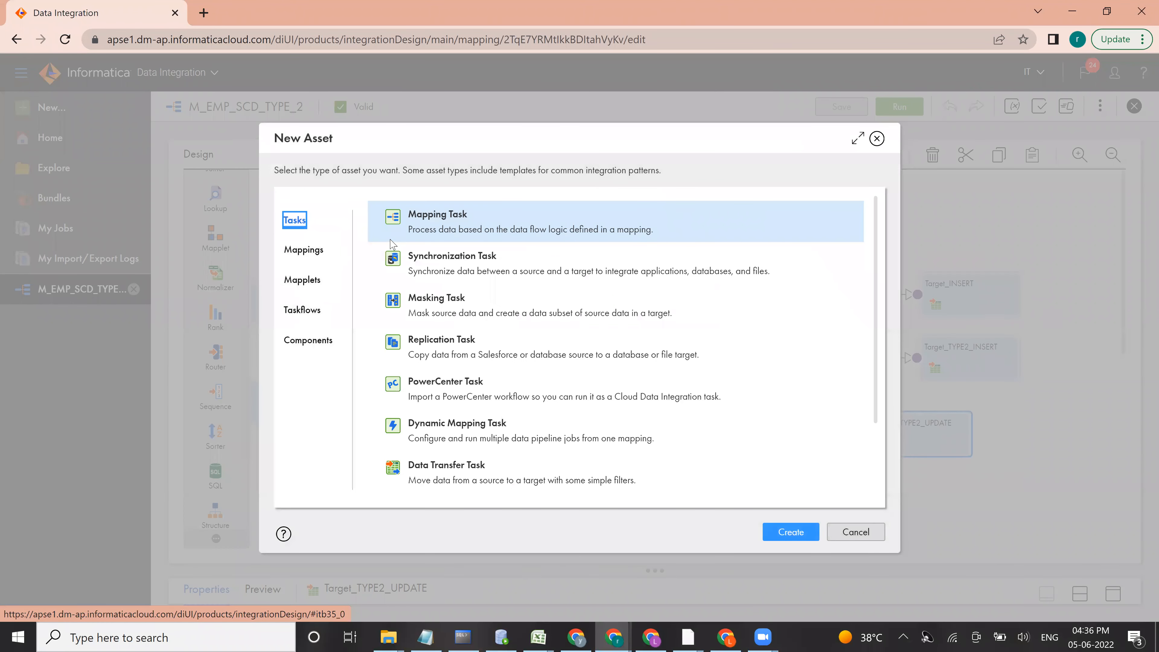
pyautogui.click(790, 534)
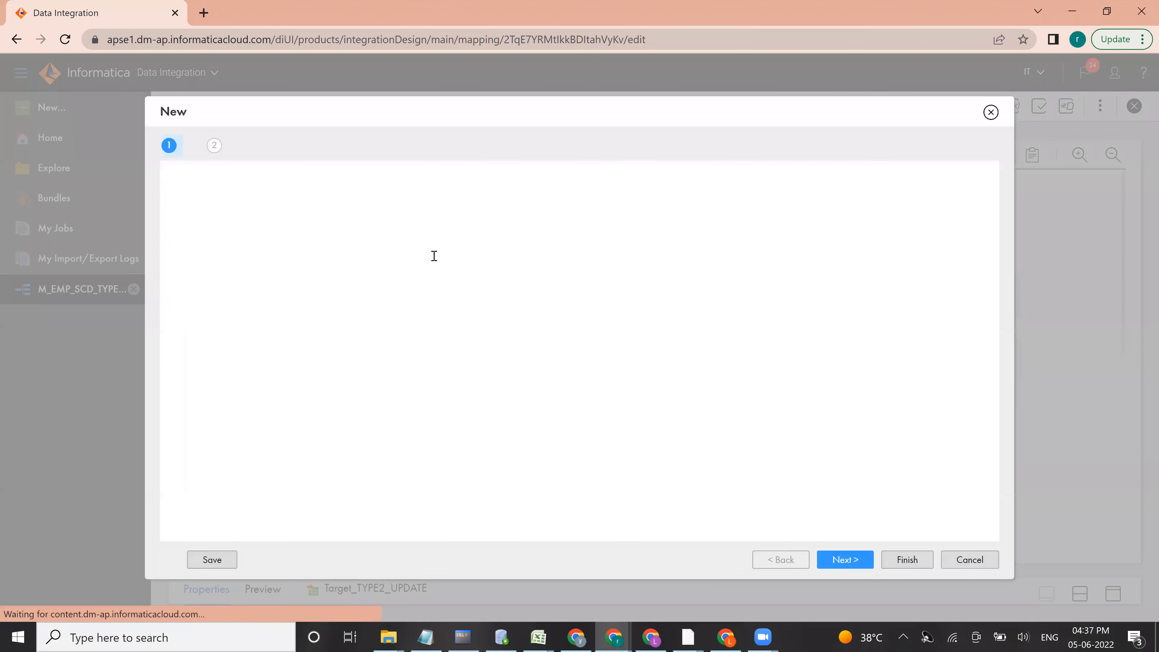
pyautogui.moveTo(342, 202); pyautogui.dragTo(242, 207)
pyautogui.write('MT_')
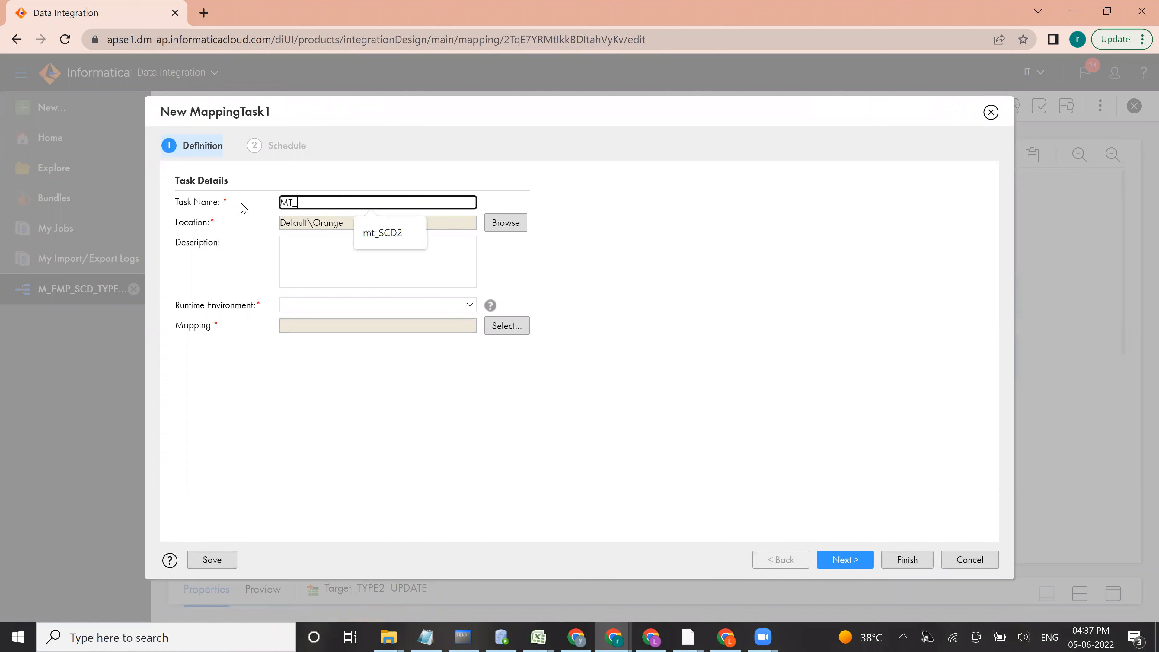
pyautogui.write('M')
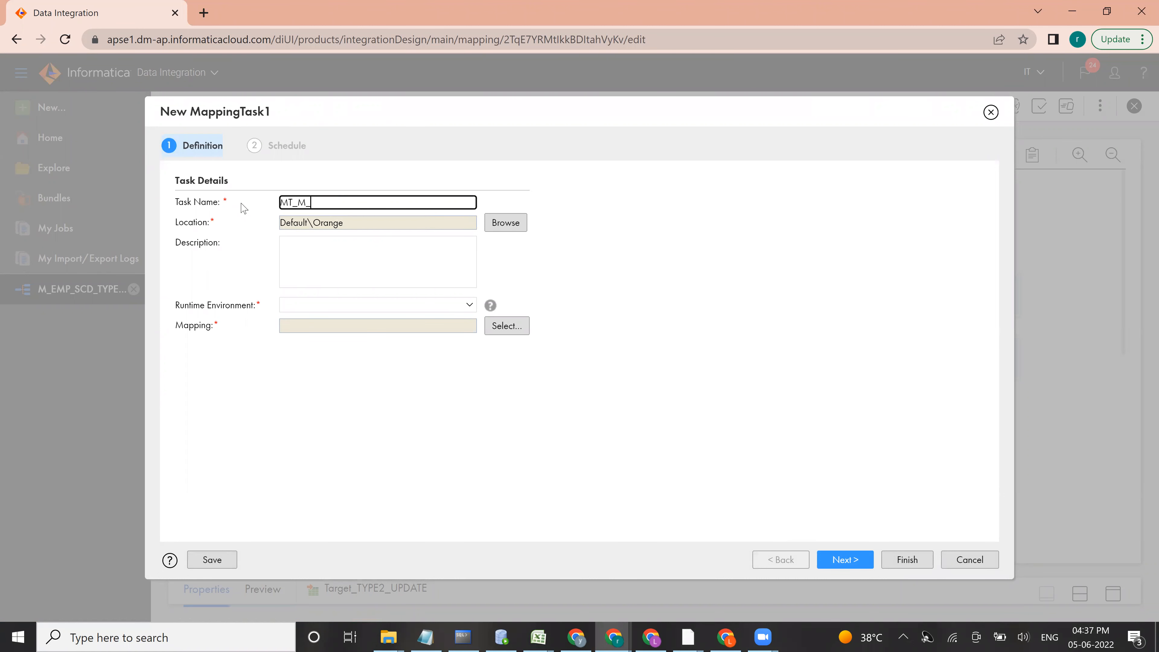
pyautogui.write('_EMP_SCD_TYPE_2')
pyautogui.click(386, 304)
pyautogui.click(334, 347)
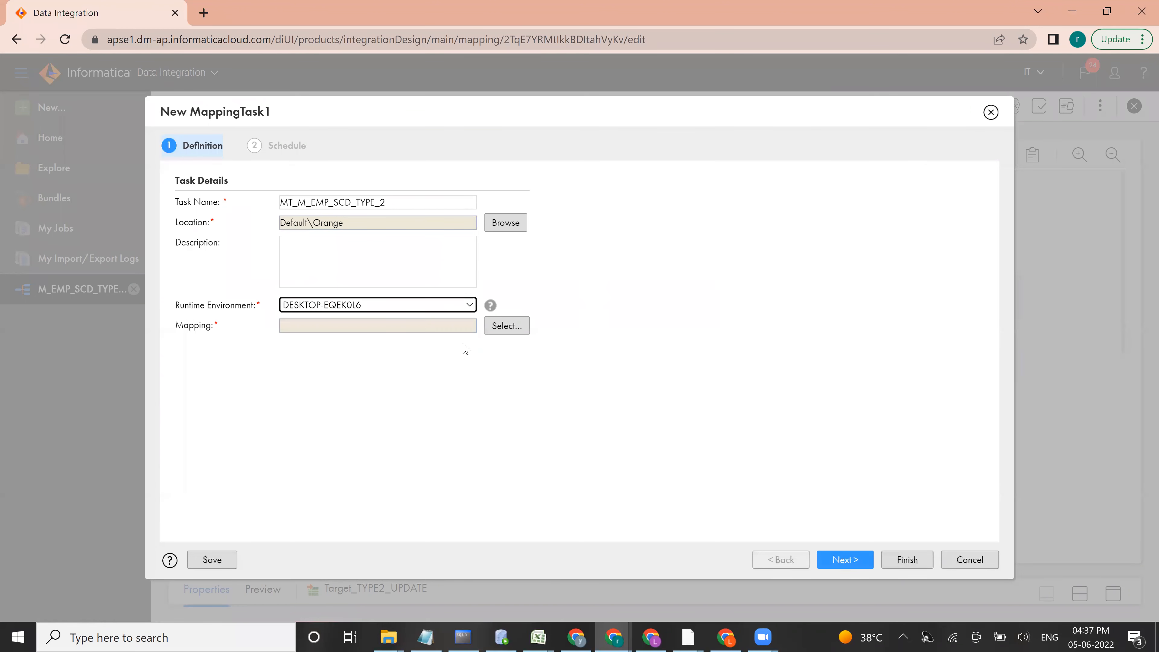
# Step: Assign the mapping M_EMP_SCD_TYPE_2 from the Orange folder to the new mapping task
pyautogui.click(501, 330)
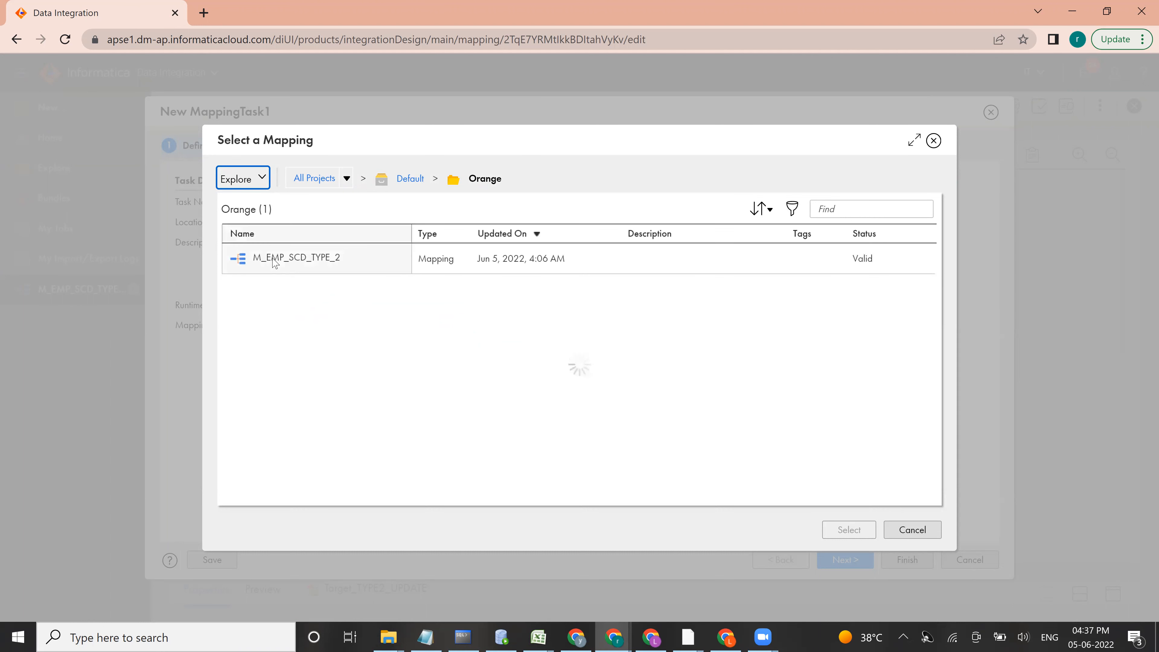
pyautogui.click(273, 259)
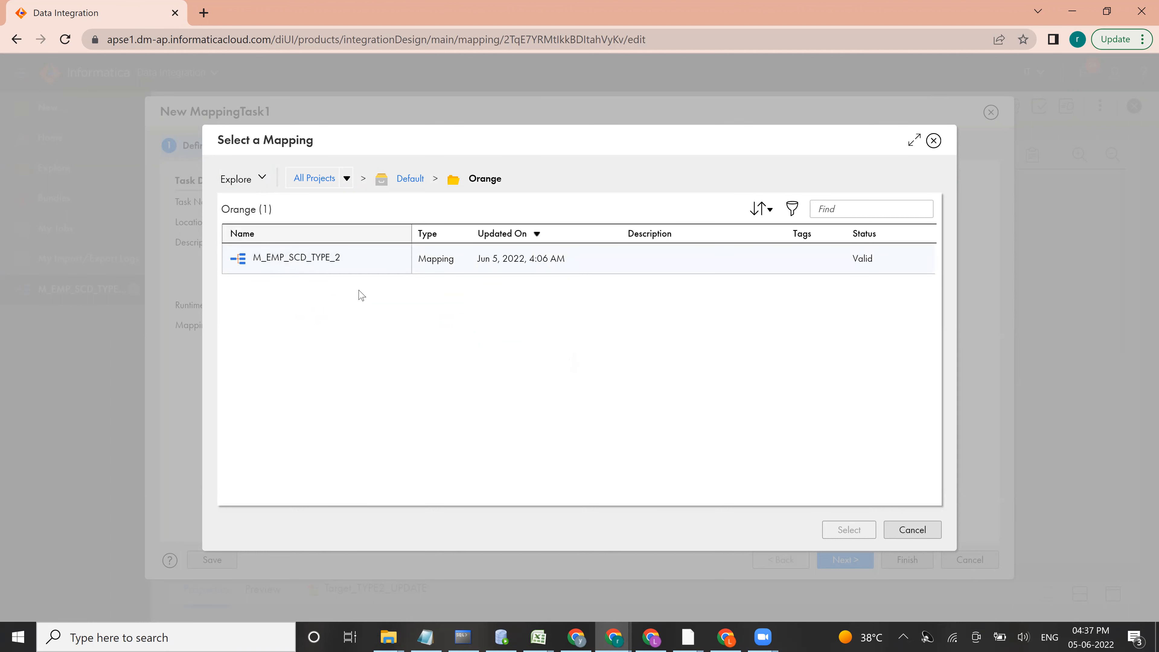
pyautogui.click(841, 529)
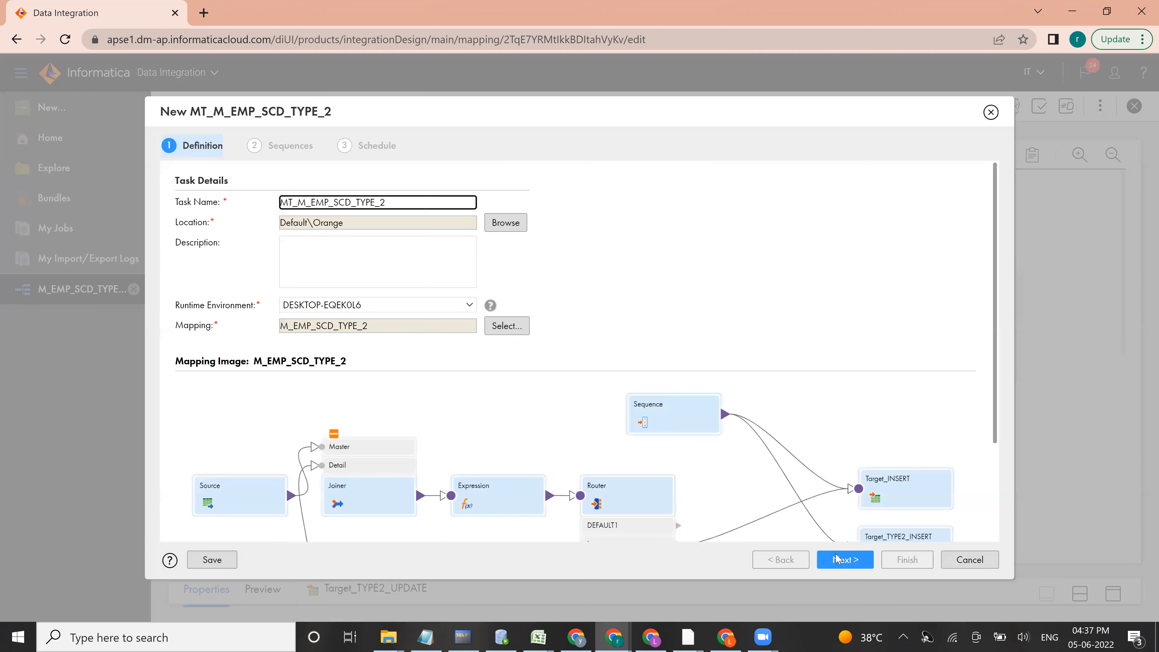
# Step: Keep the default sequence values and schedule options, review the advanced settings, and finish the mapping task without a schedule
pyautogui.click(849, 566)
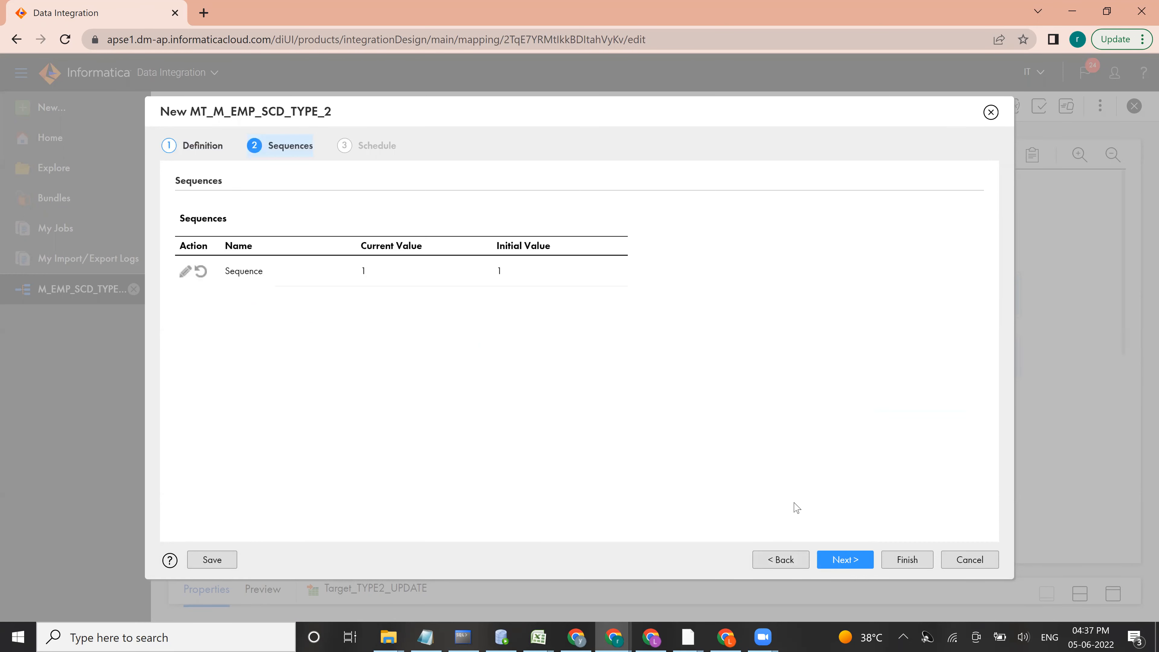
pyautogui.click(842, 559)
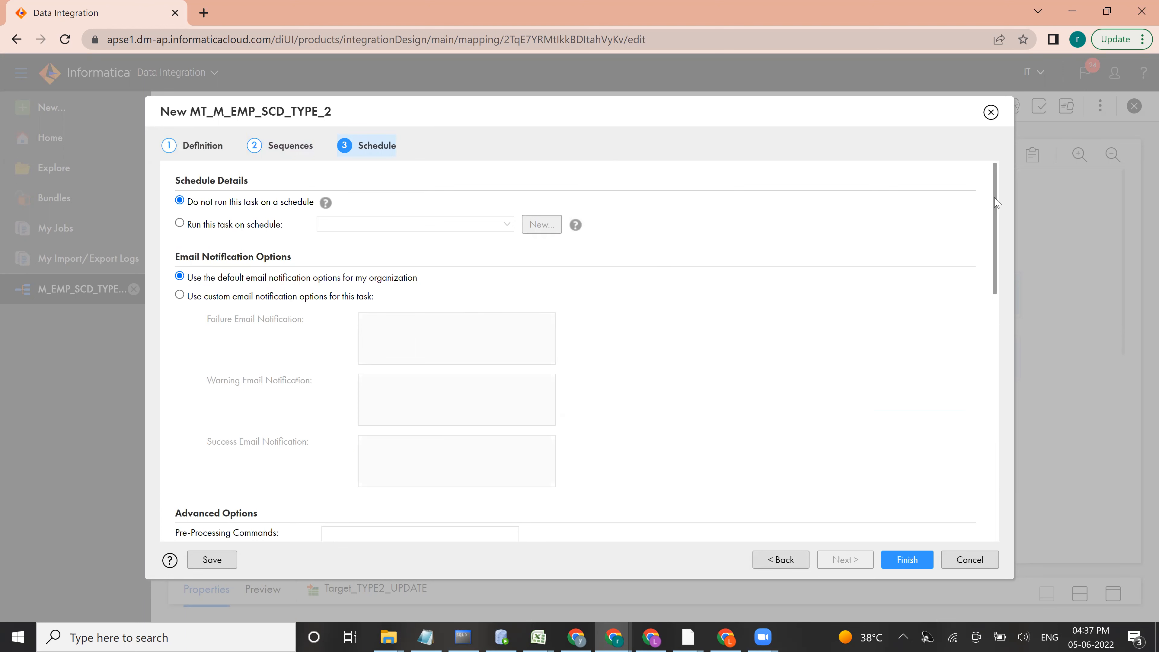
pyautogui.scroll(-12, 997, 320)
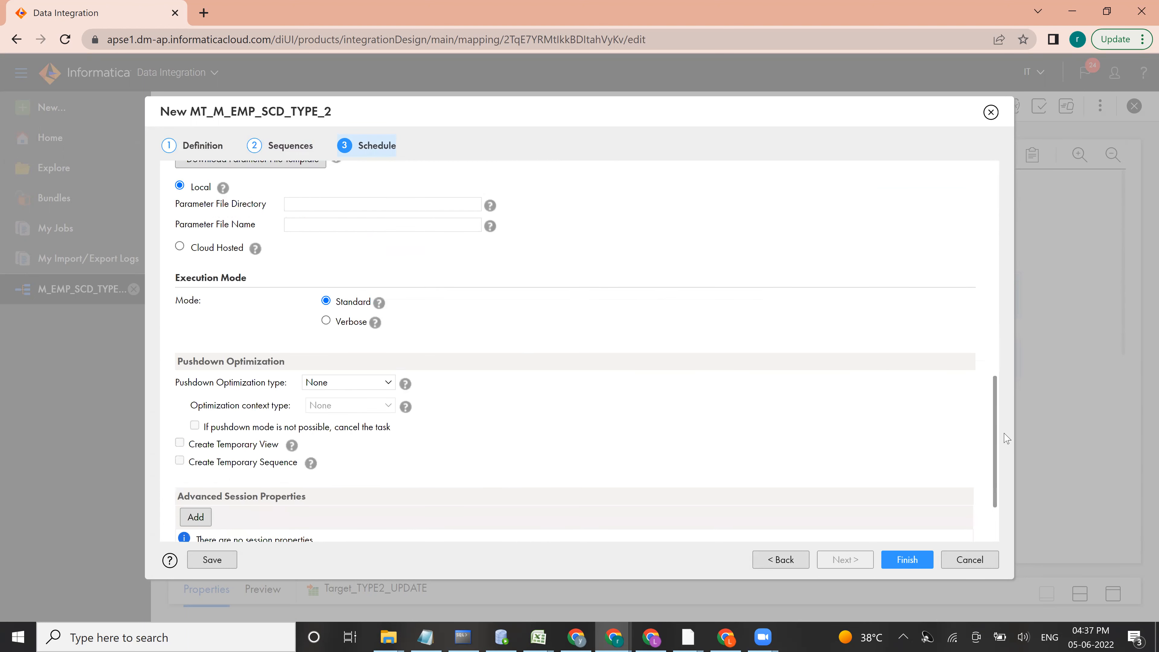
pyautogui.scroll(5, 995, 368)
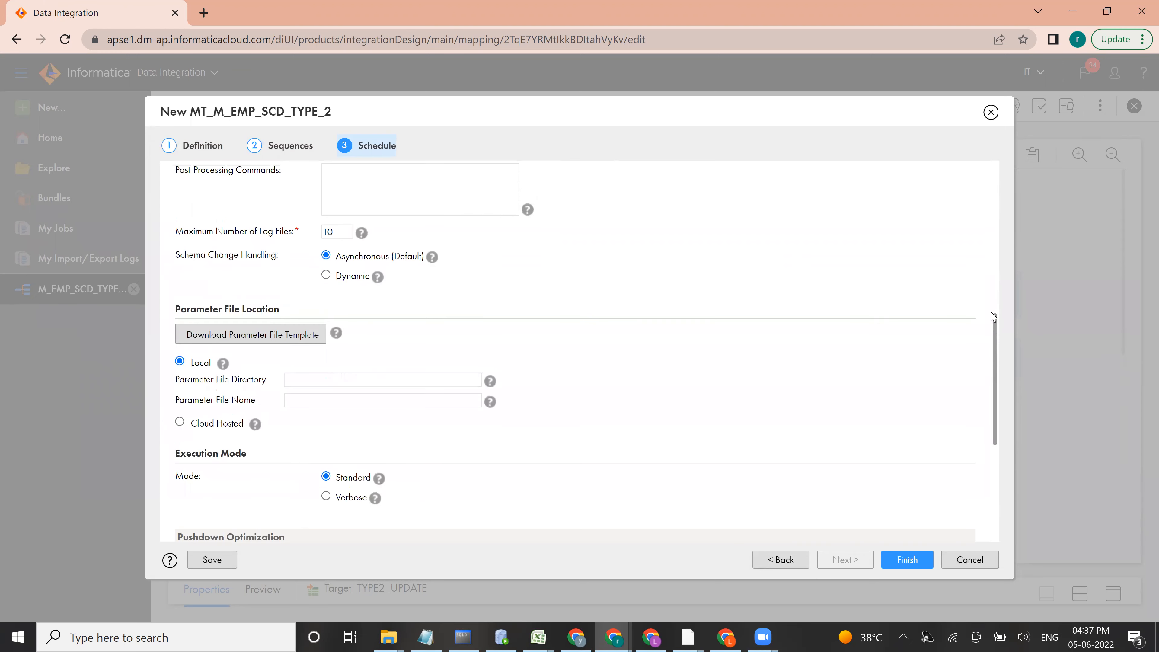
pyautogui.scroll(3, 995, 317)
pyautogui.scroll(-3, 997, 317)
pyautogui.scroll(2, 997, 320)
pyautogui.scroll(-6, 995, 389)
pyautogui.scroll(-3, 994, 436)
pyautogui.click(913, 561)
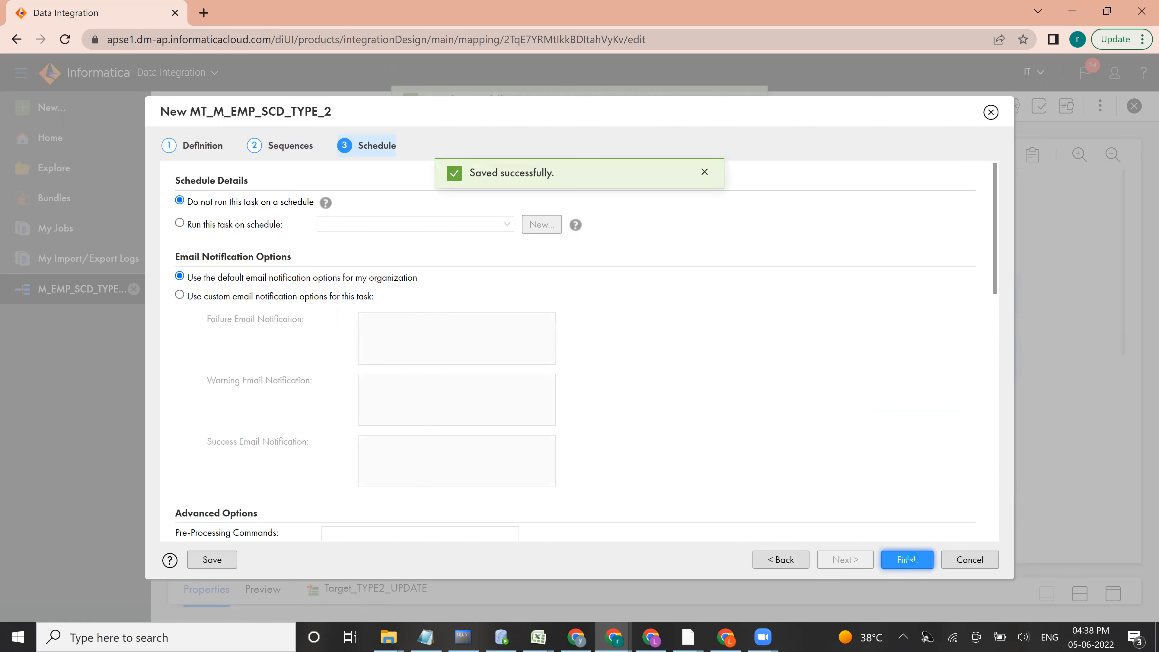
pyautogui.click(909, 559)
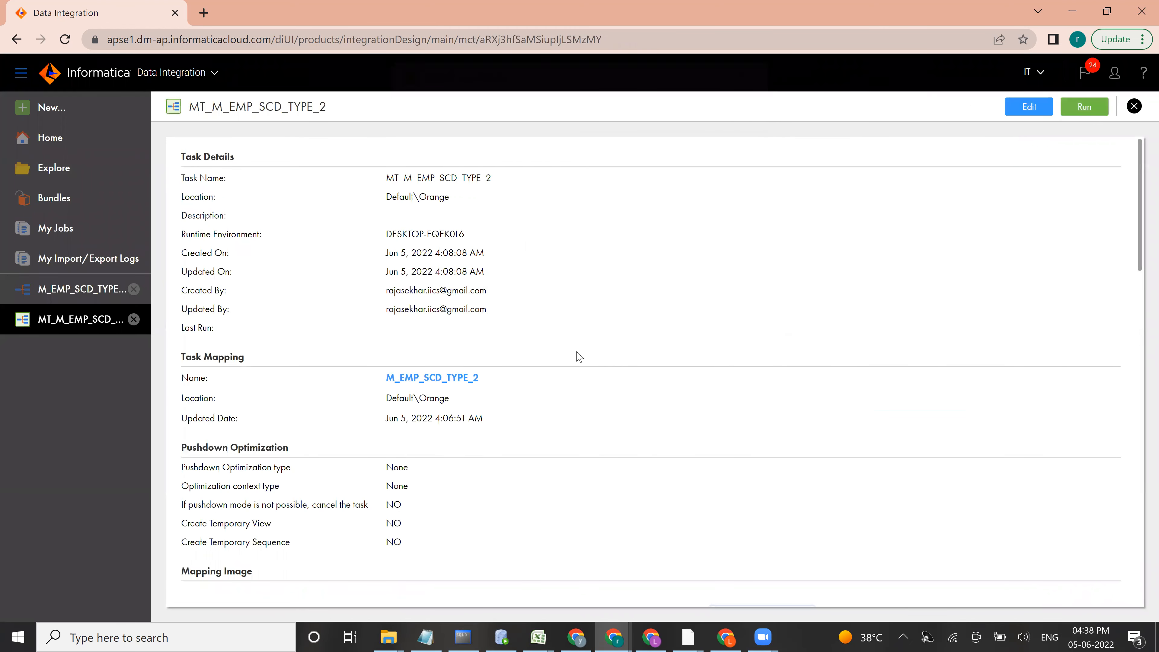
# Step: Run MT_M_EMP_SCD_TYPE_2, refresh its status in My Jobs, and open the job's run details
pyautogui.click(1089, 107)
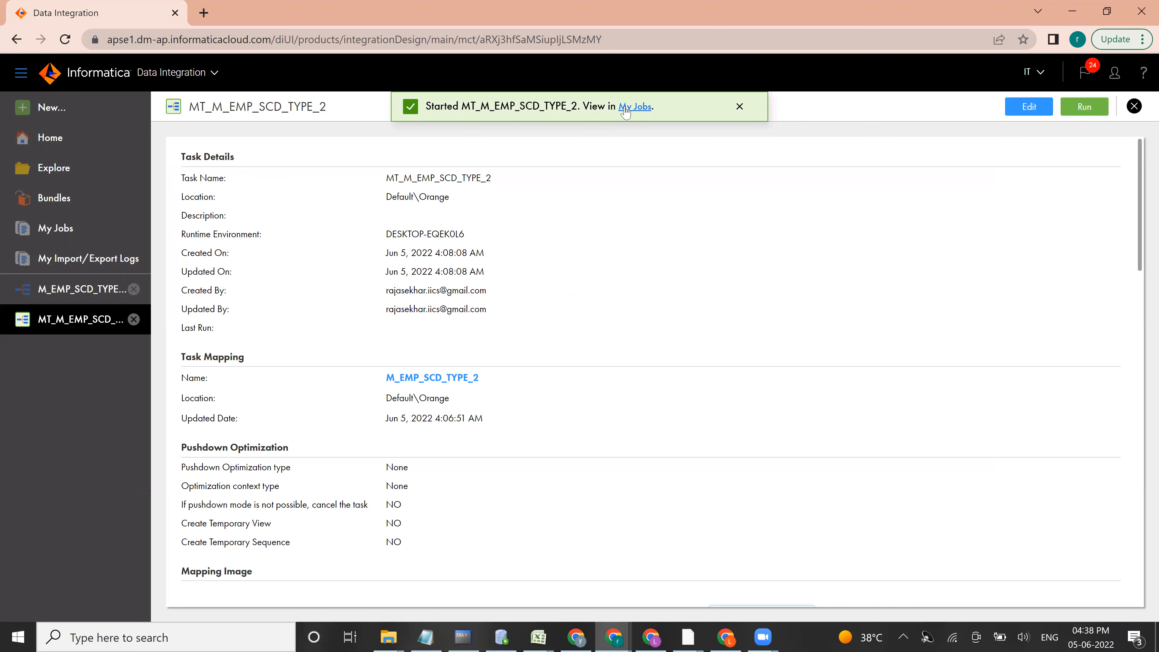
pyautogui.click(624, 110)
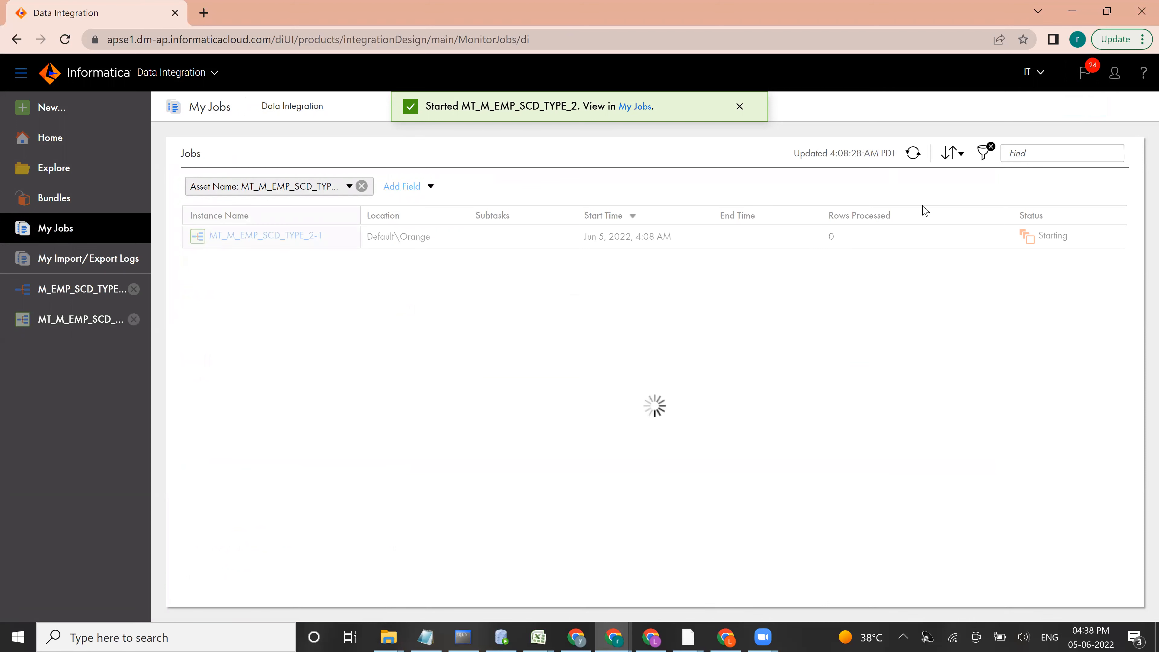
pyautogui.click(913, 153)
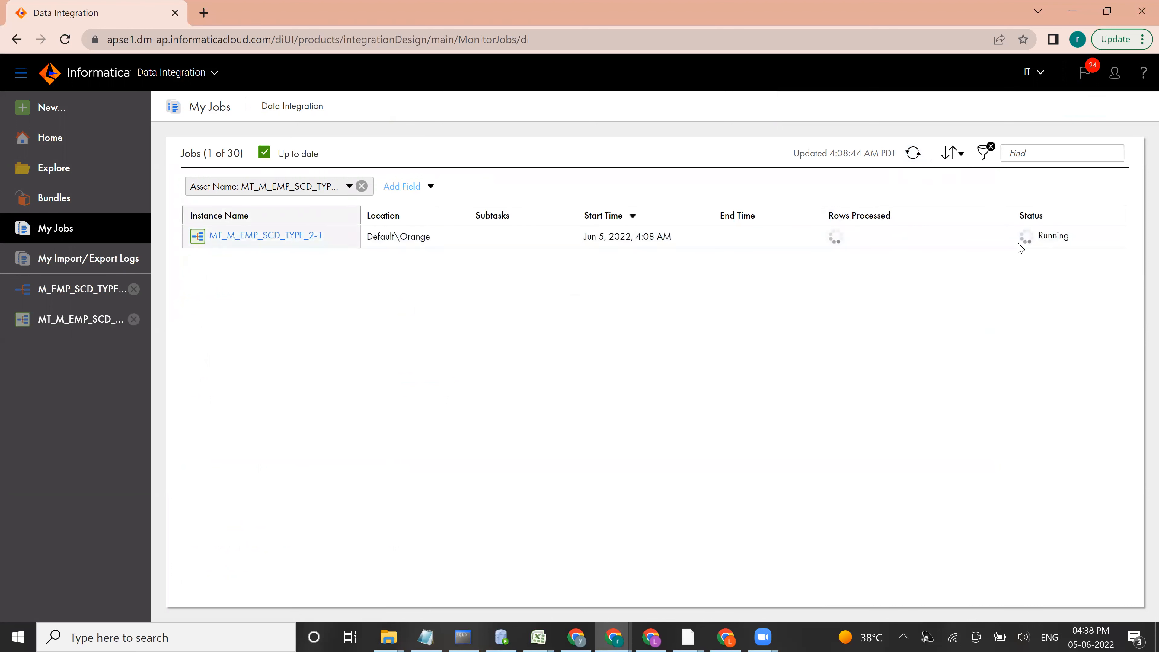
pyautogui.click(914, 154)
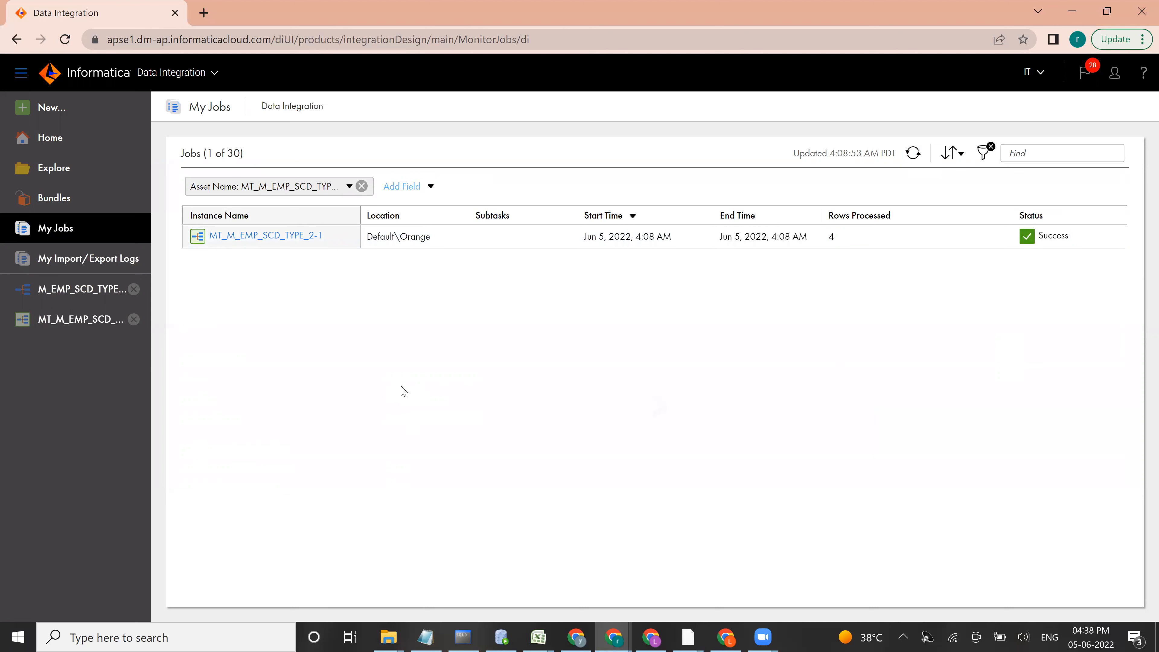
pyautogui.click(296, 239)
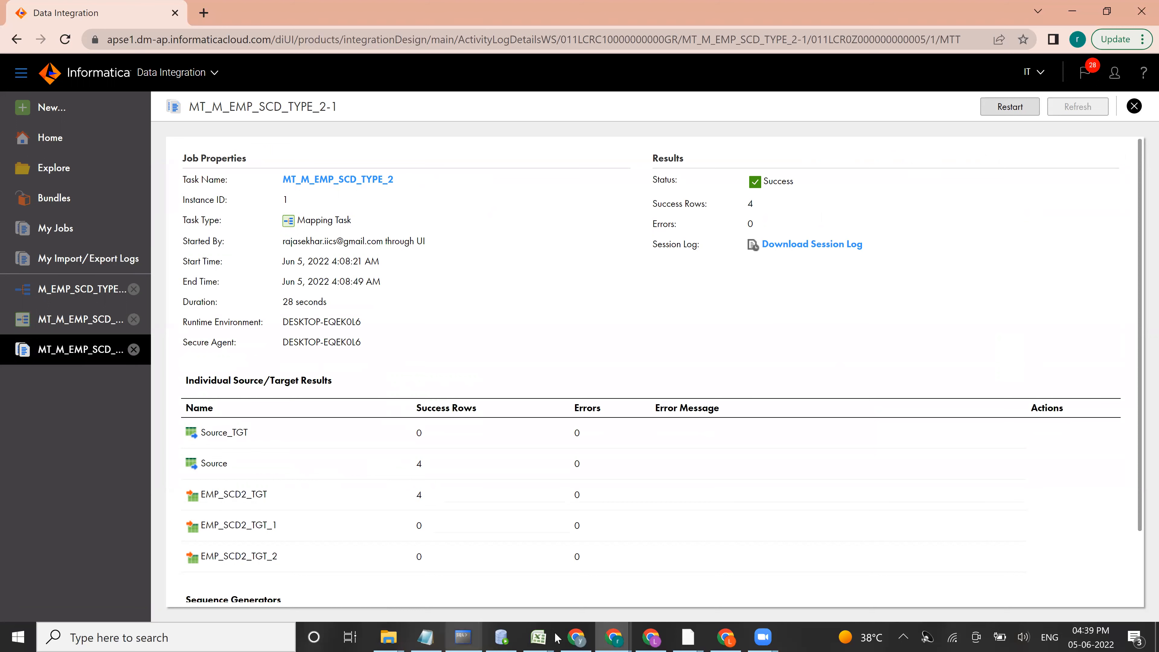
# Step: Switch to Oracle SQL Developer, query all rows of EMP_SCD2_TGT, and examine the first record's key, source columns and effective dates
pyautogui.click(500, 635)
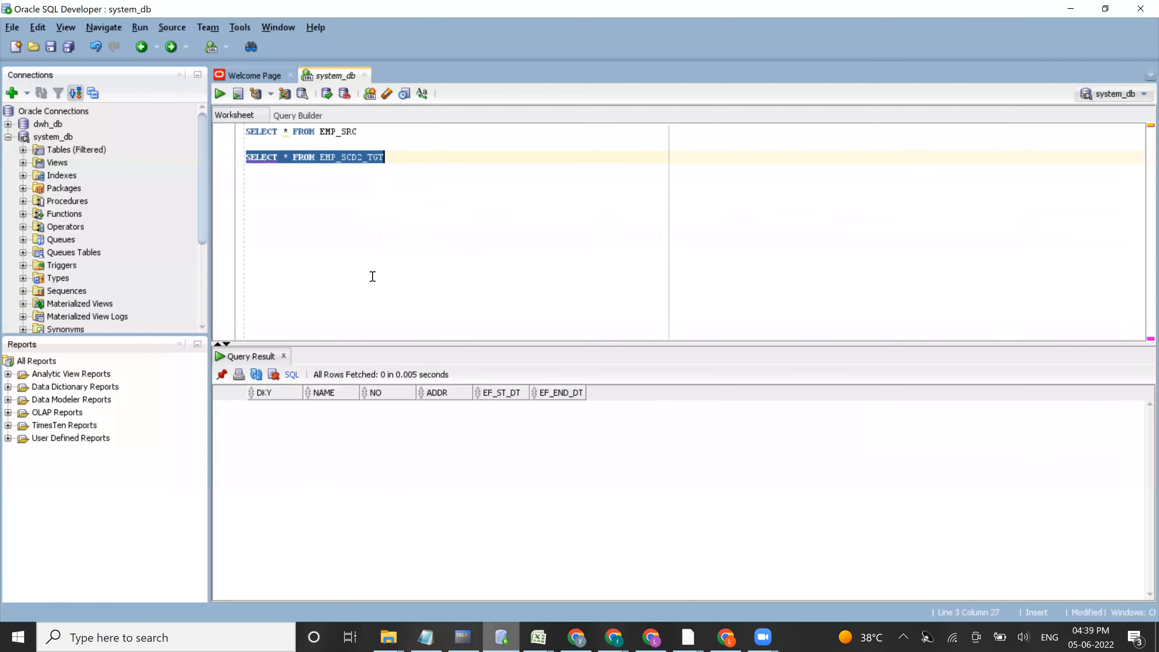
pyautogui.click(220, 94)
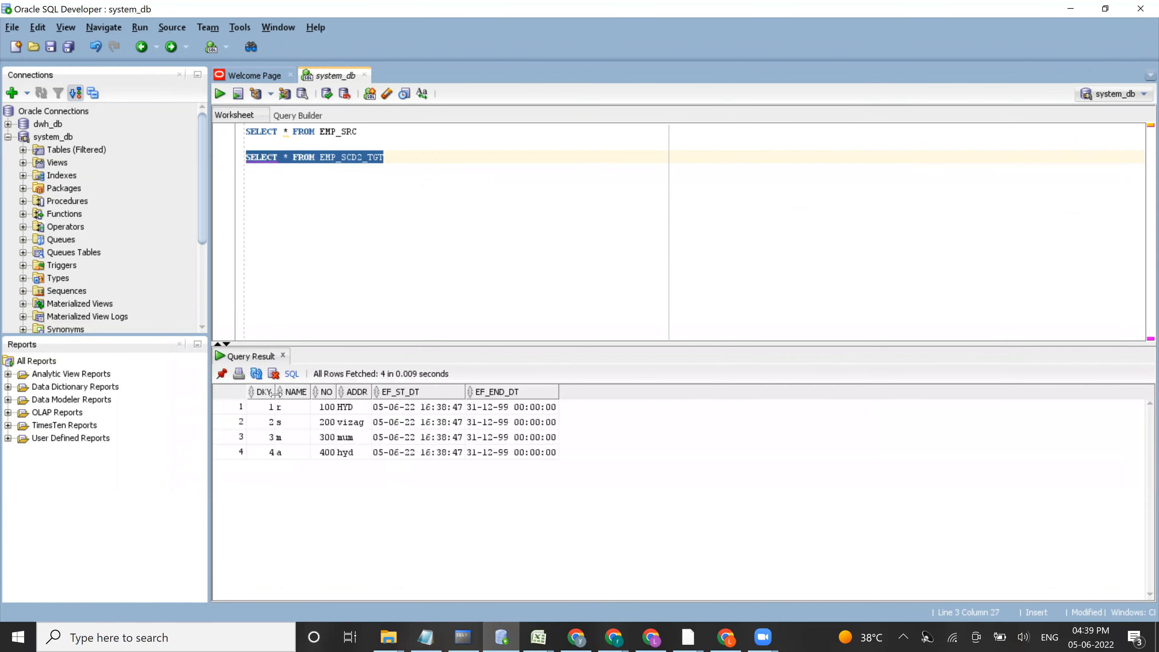
pyautogui.click(261, 408)
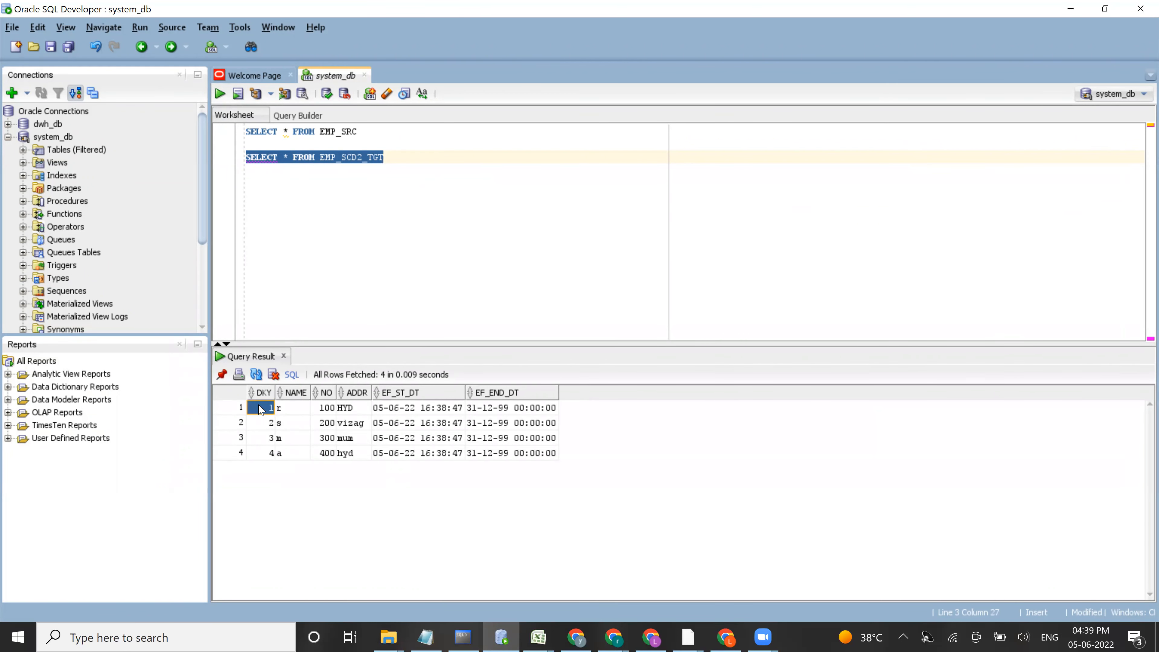
pyautogui.click(294, 411)
pyautogui.click(323, 411)
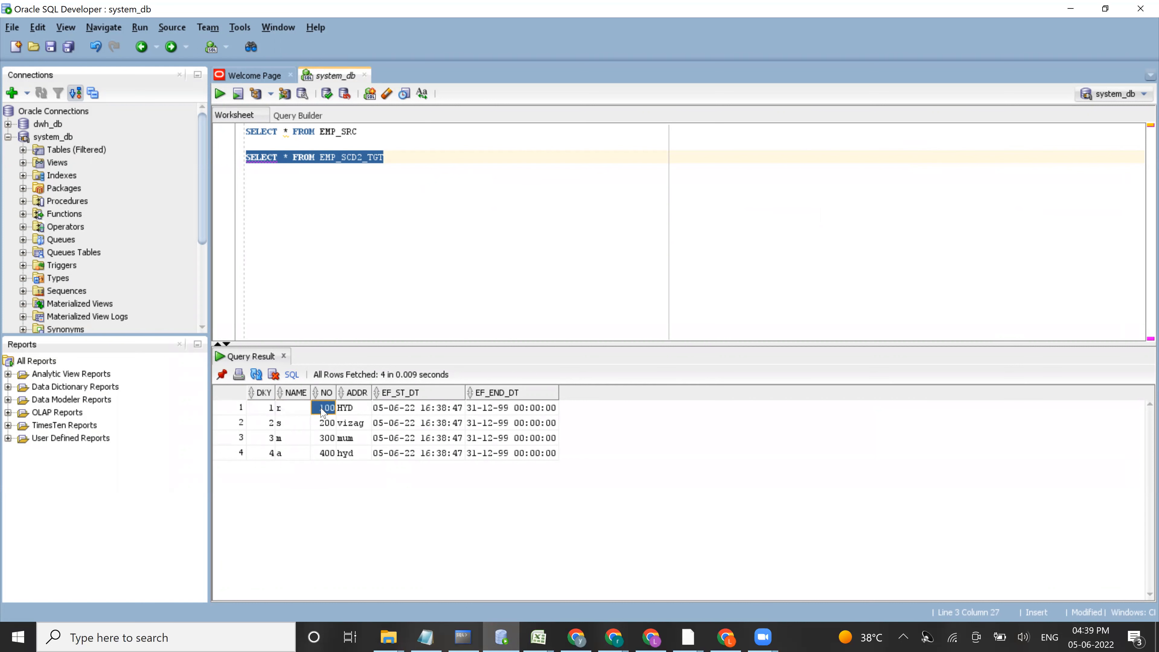
pyautogui.click(349, 411)
pyautogui.click(389, 413)
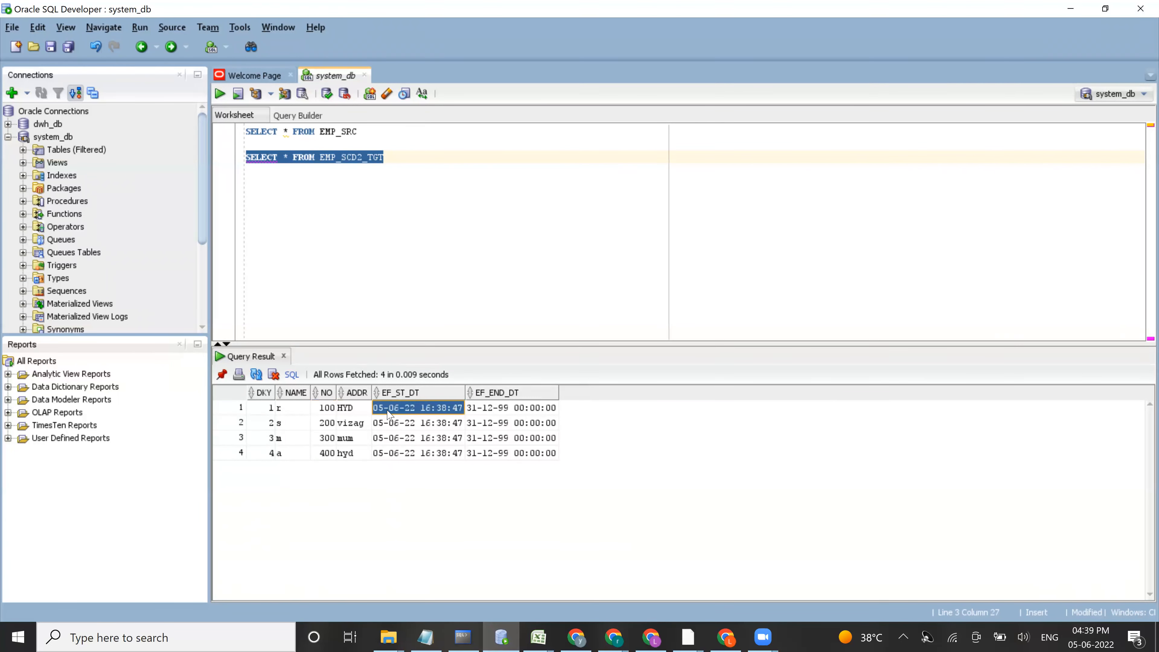
pyautogui.click(516, 410)
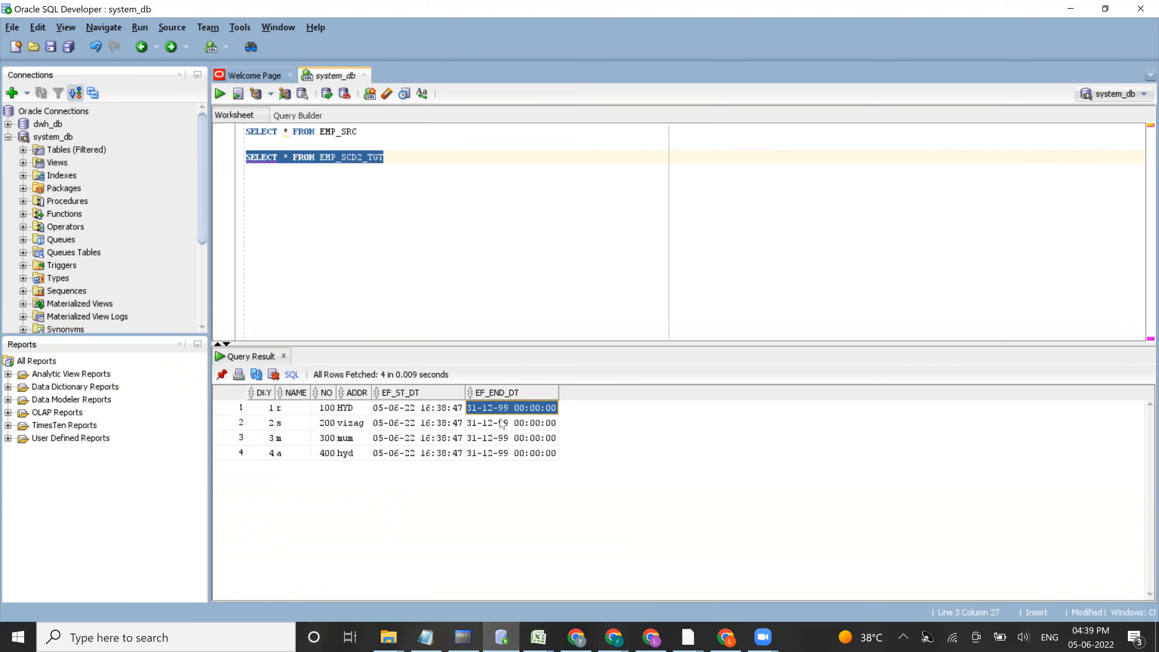
pyautogui.click(372, 132)
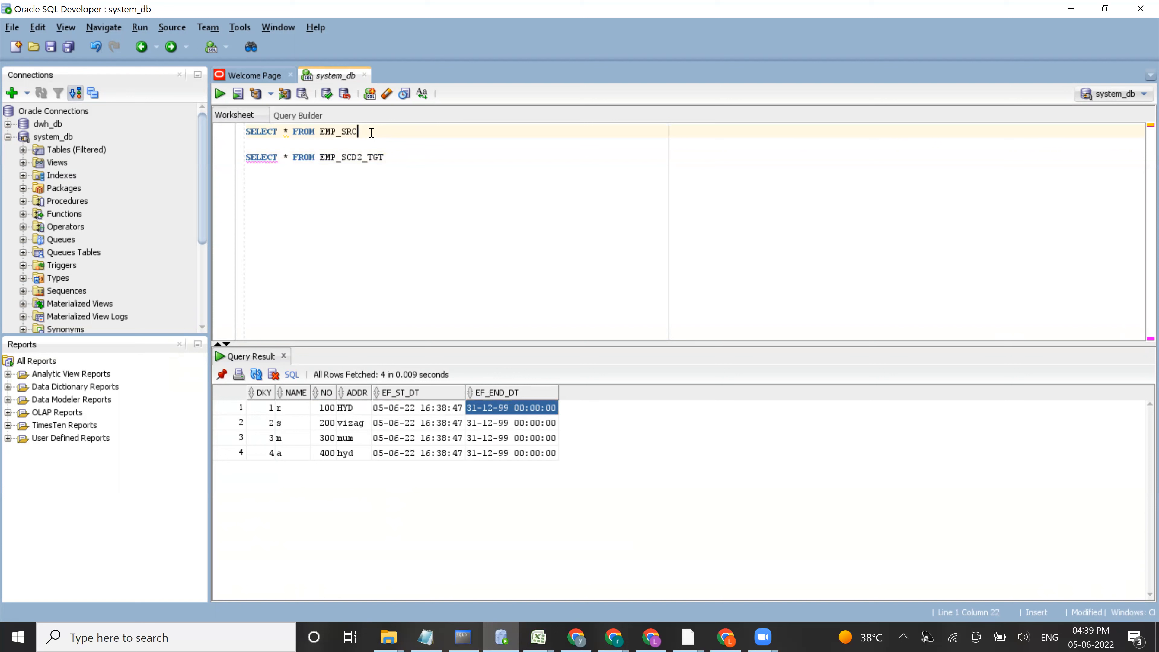
pyautogui.press('Return')
pyautogui.press('Return')
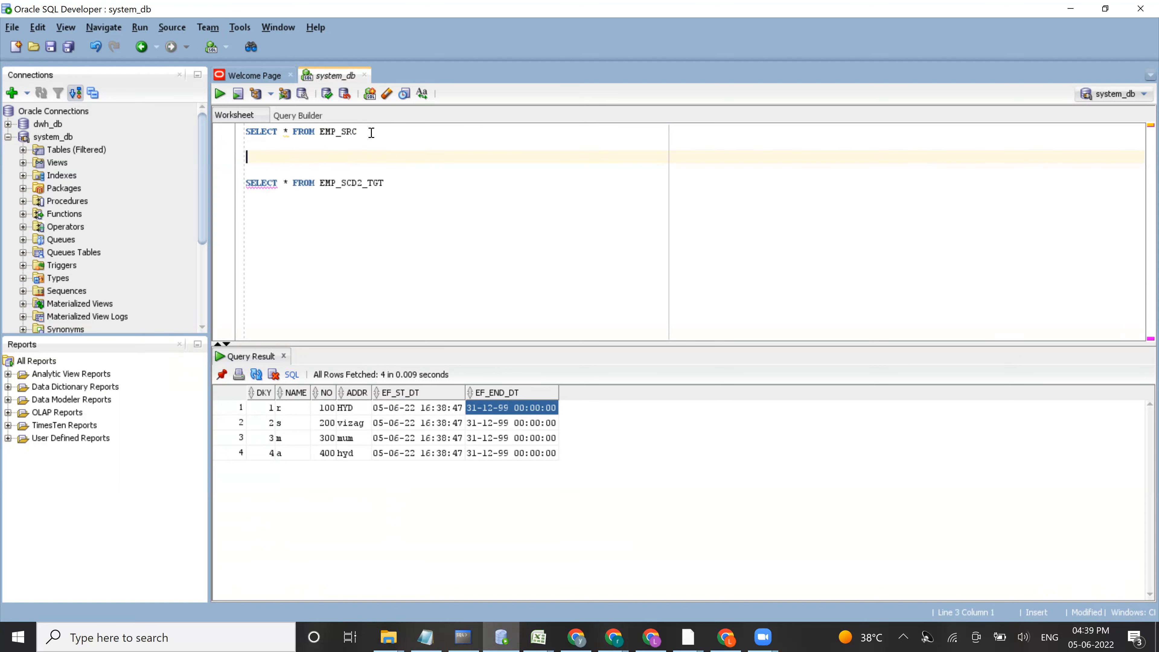
pyautogui.click(348, 409)
pyautogui.click(258, 157)
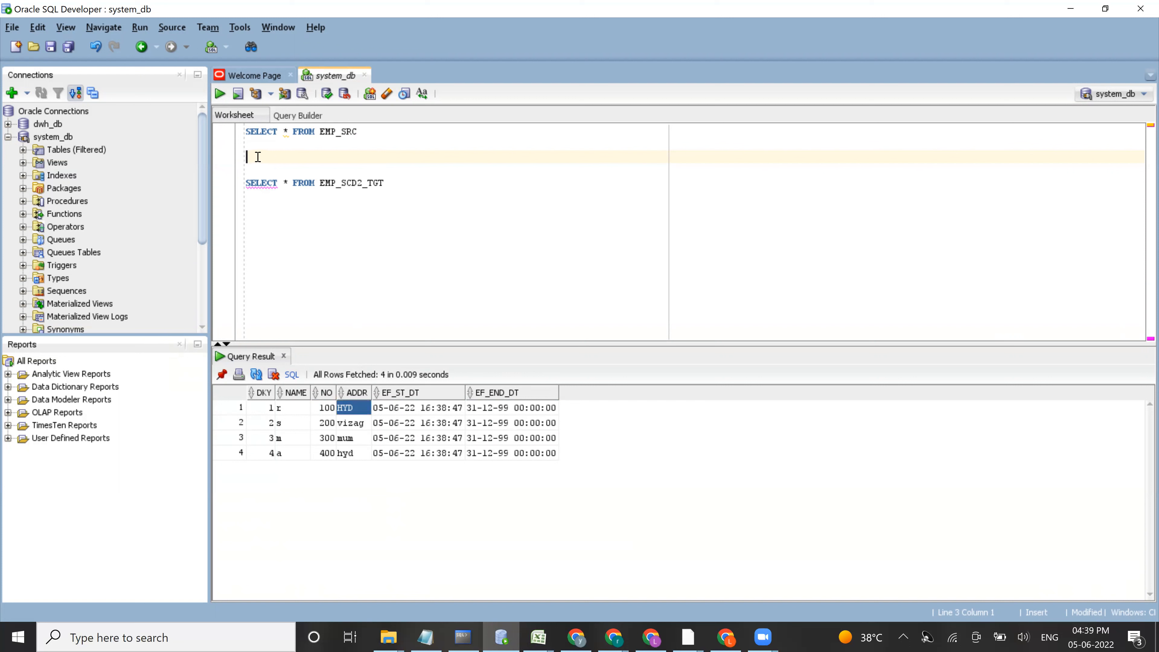
pyautogui.write('INSERT')
pyautogui.moveTo(286, 155); pyautogui.dragTo(225, 161)
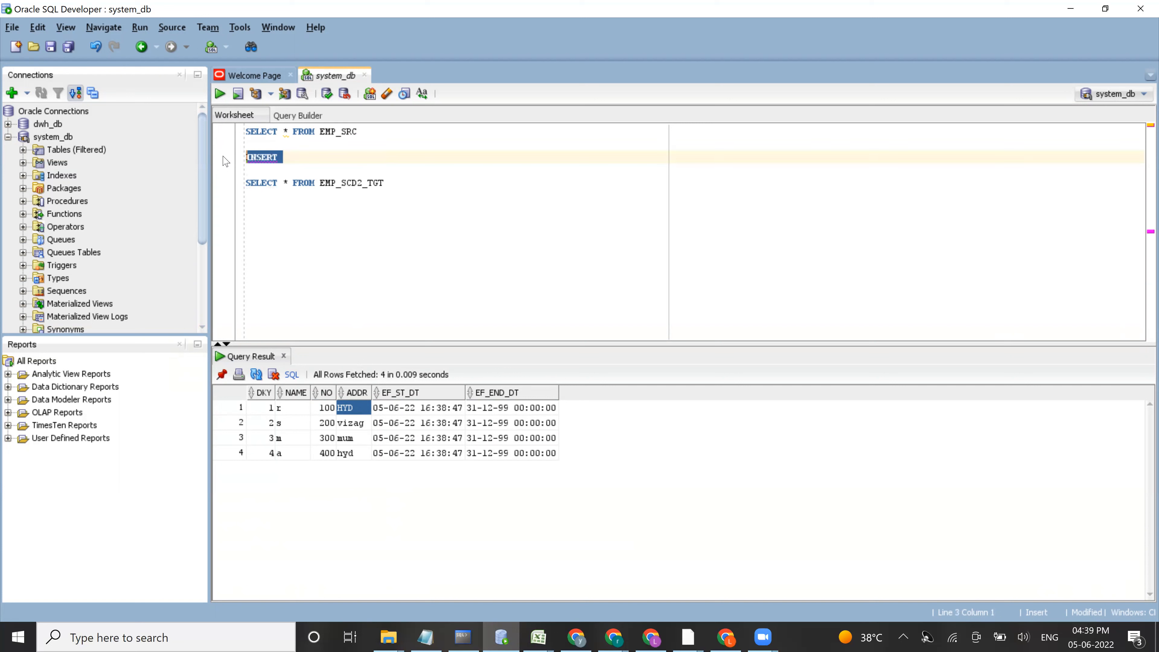
pyautogui.press('BackSpace')
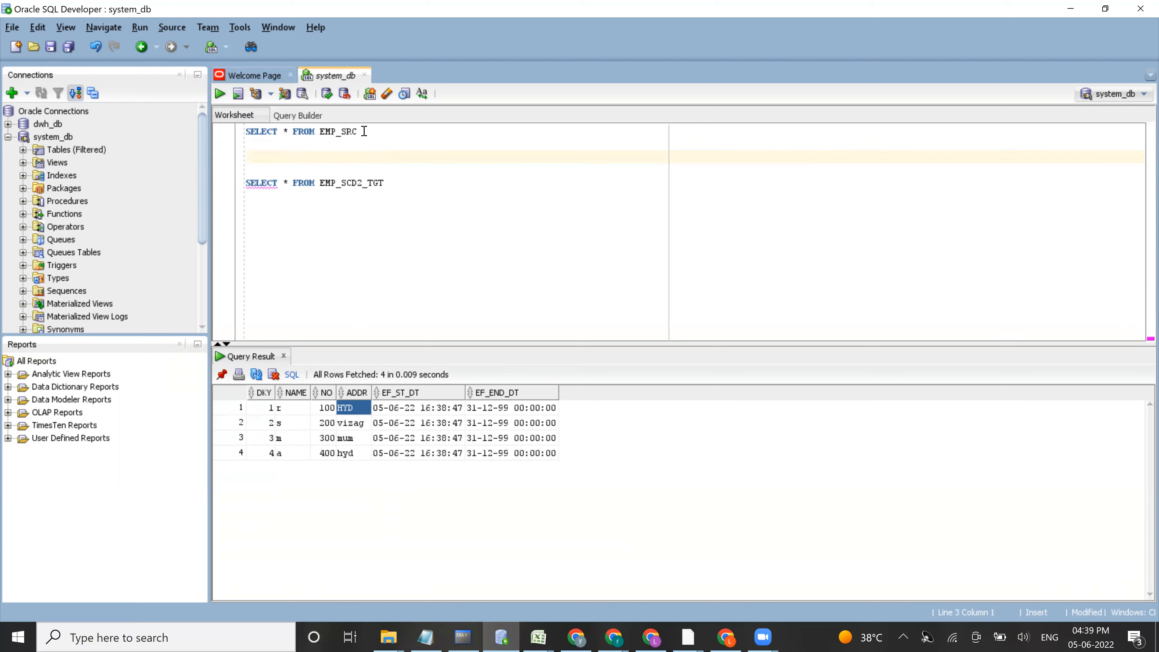
# Step: Query all rows of EMP_SRC and check the address of employee NO 100
pyautogui.moveTo(362, 132); pyautogui.dragTo(236, 134)
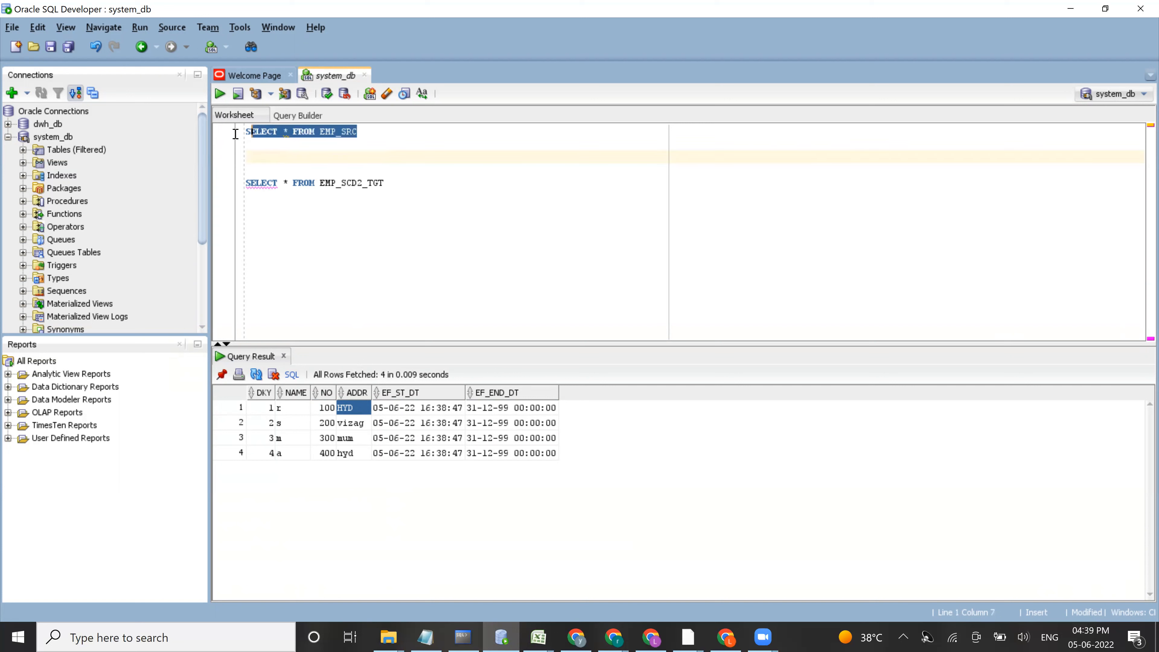
pyautogui.click(218, 95)
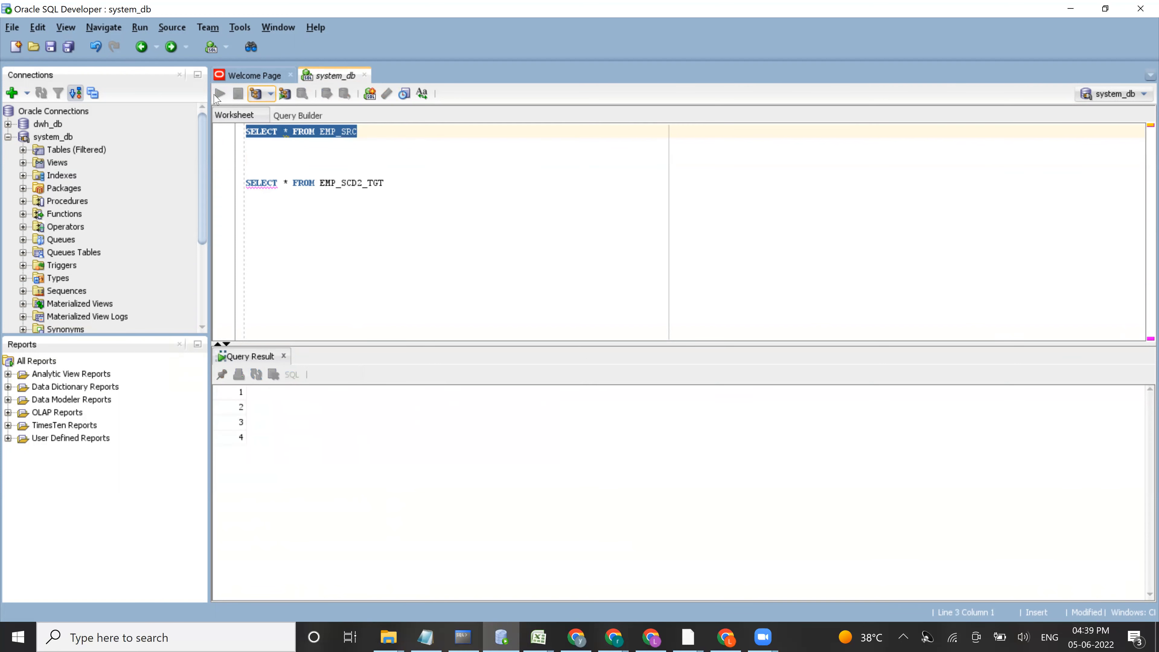
pyautogui.click(320, 409)
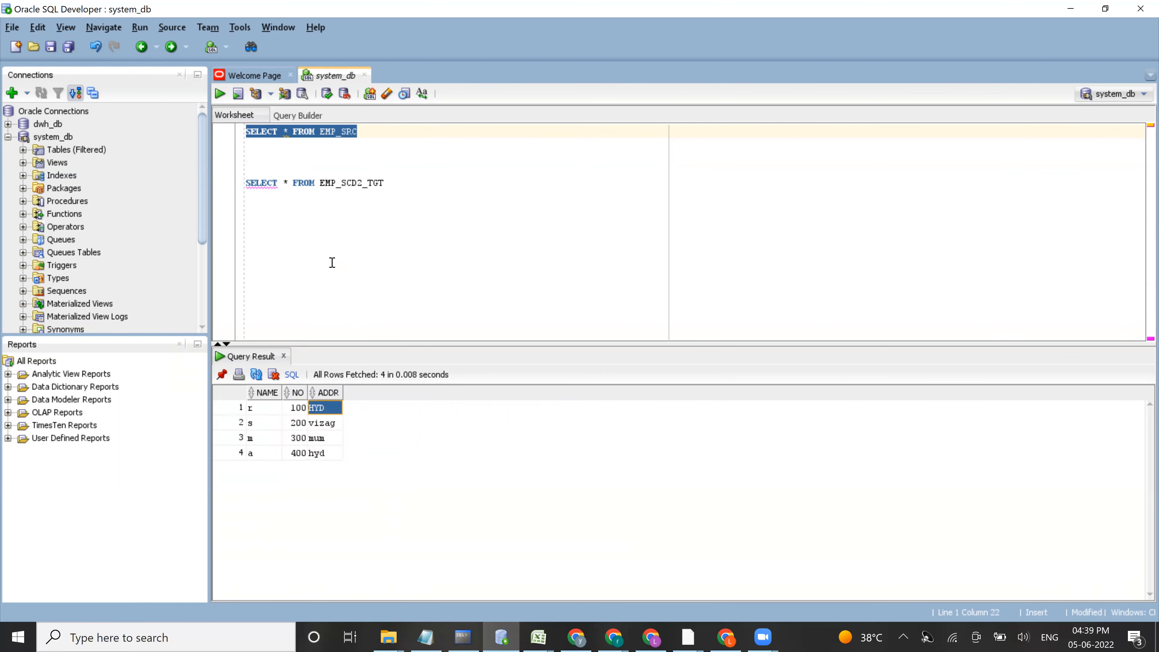
# Step: Write and run UPDATE EMP_SRC SET ADDR='MUM' WHERE NO=100 below the source query
pyautogui.click(363, 133)
pyautogui.press('Return')
pyautogui.write('UPD')
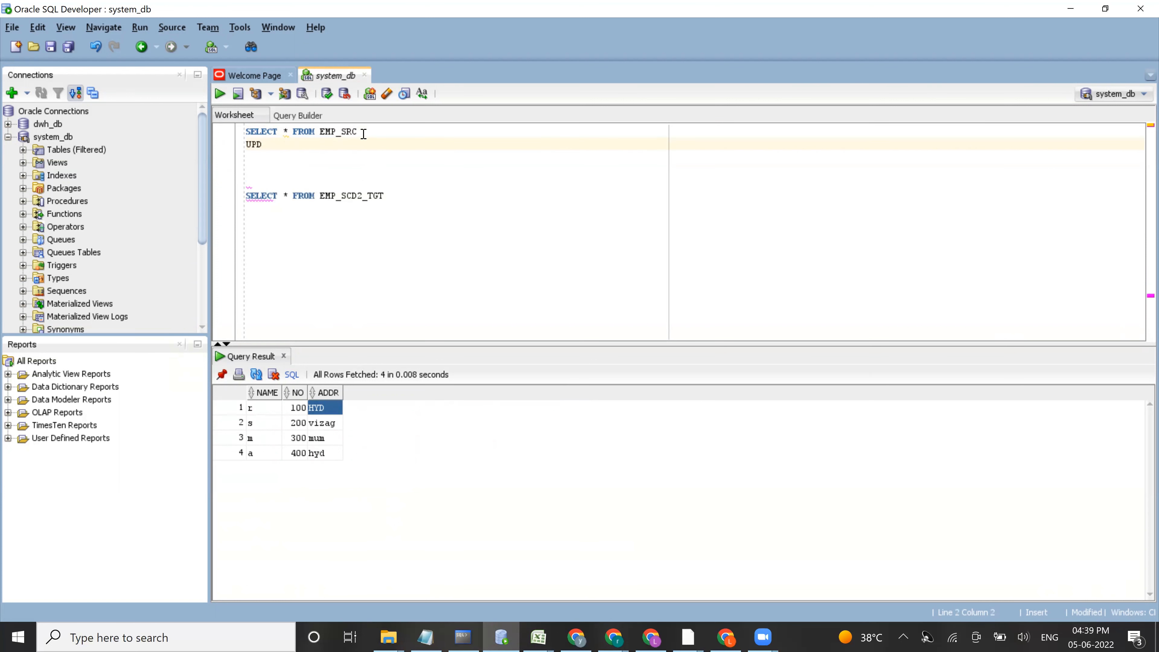
pyautogui.write('ATE EMP_SRC SET ADDR=')
pyautogui.write("'MUM WHER")
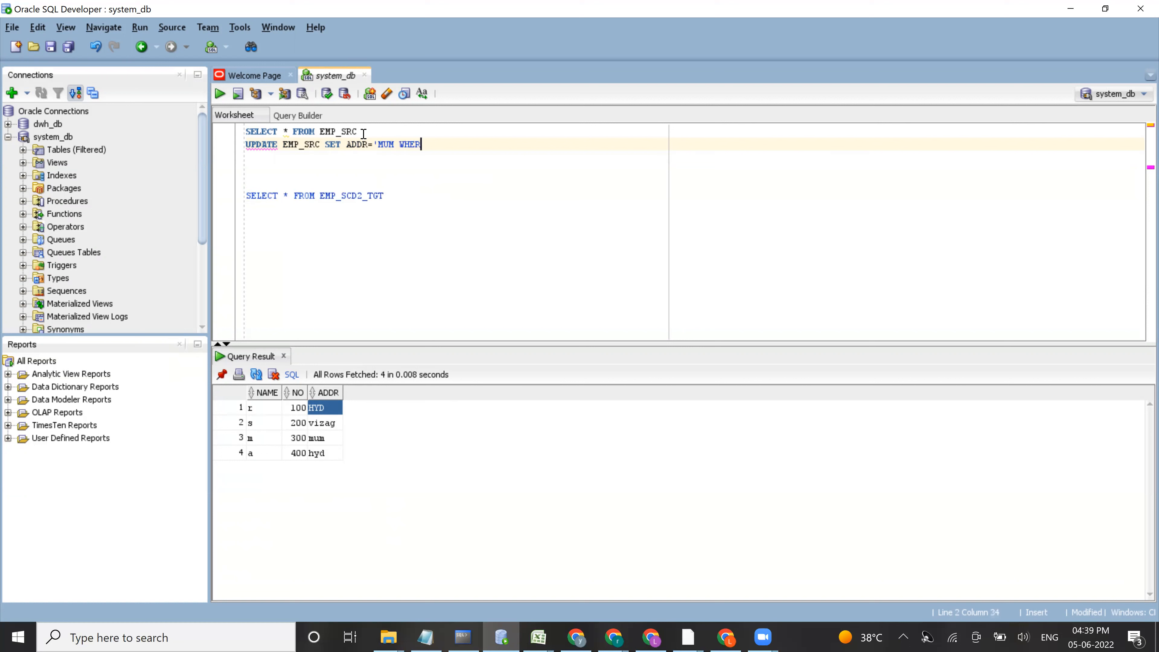
pyautogui.press('BackSpace')
pyautogui.press('BackSpace')
pyautogui.press('BackSpace')
pyautogui.press('BackSpace')
pyautogui.press('BackSpace')
pyautogui.write("' WHERE NO=100")
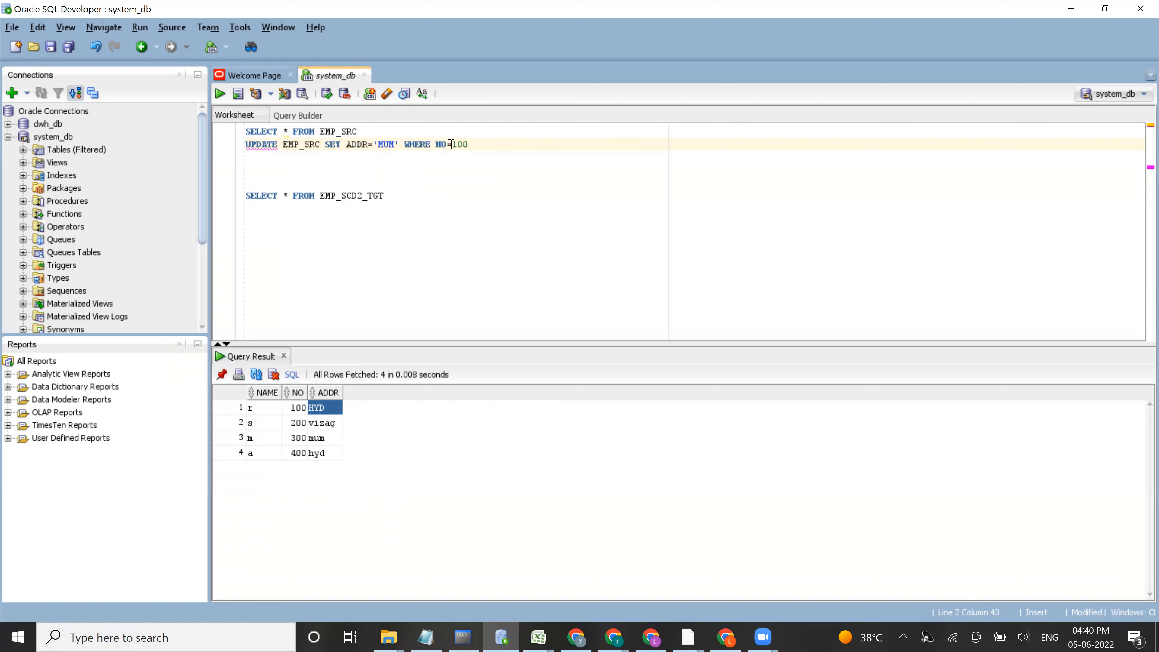
pyautogui.moveTo(469, 145); pyautogui.dragTo(244, 147)
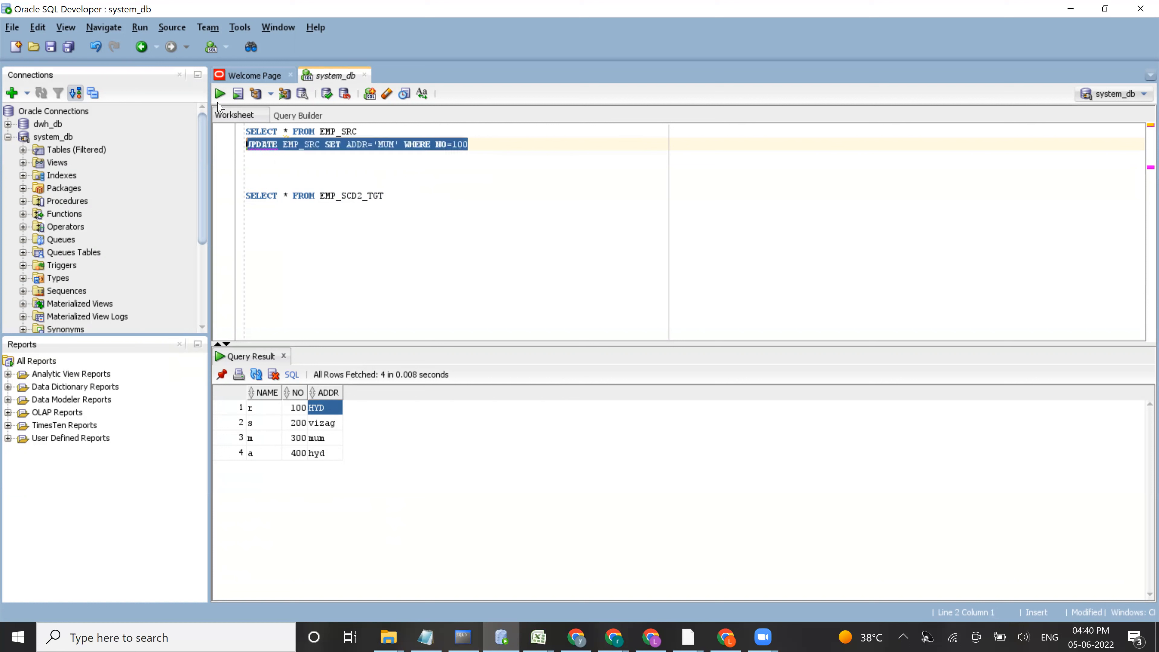
pyautogui.click(221, 93)
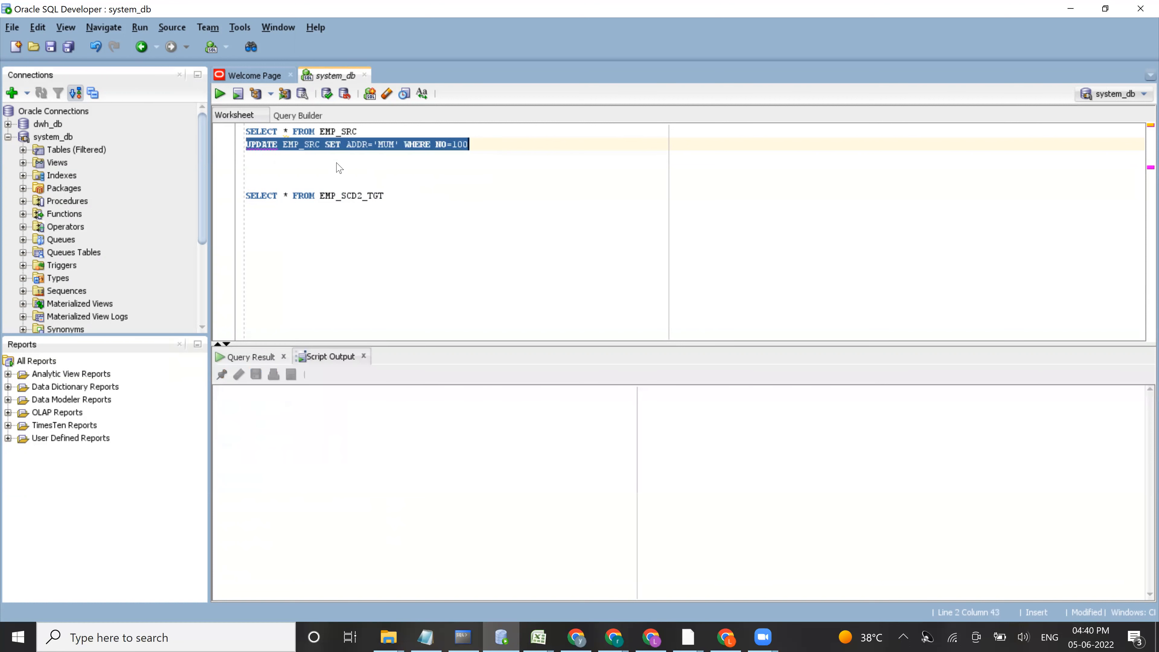
# Step: Rerun the EMP_SRC query and check the updated address of employee NO 100
pyautogui.click(246, 156)
pyautogui.moveTo(359, 132); pyautogui.dragTo(243, 127)
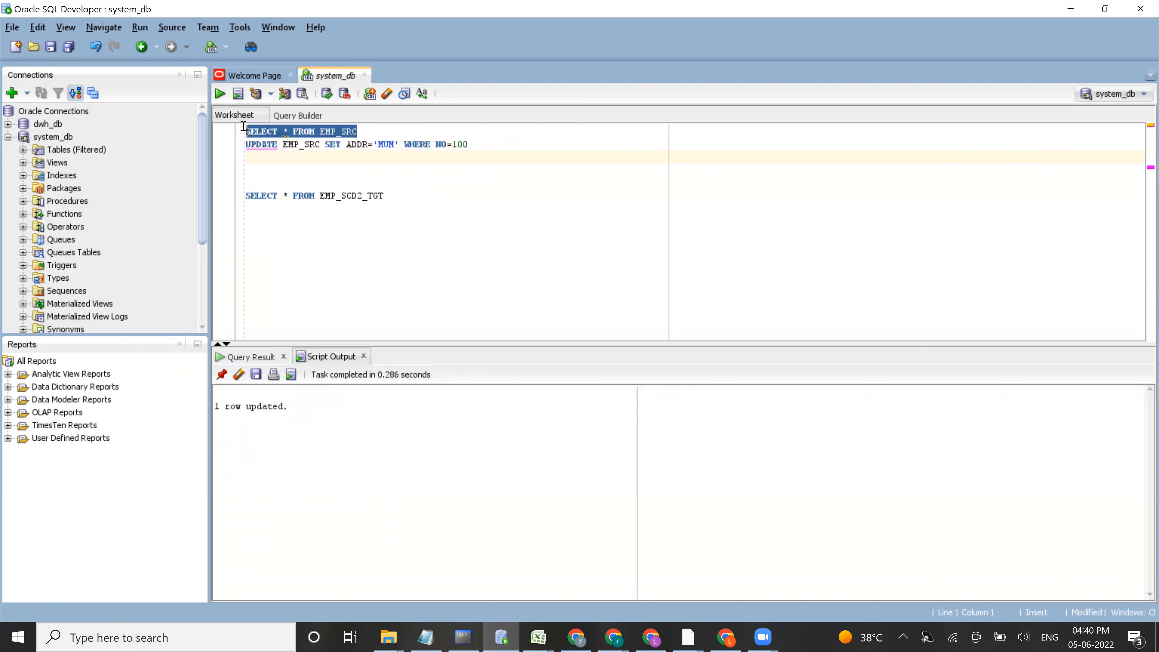
pyautogui.click(220, 94)
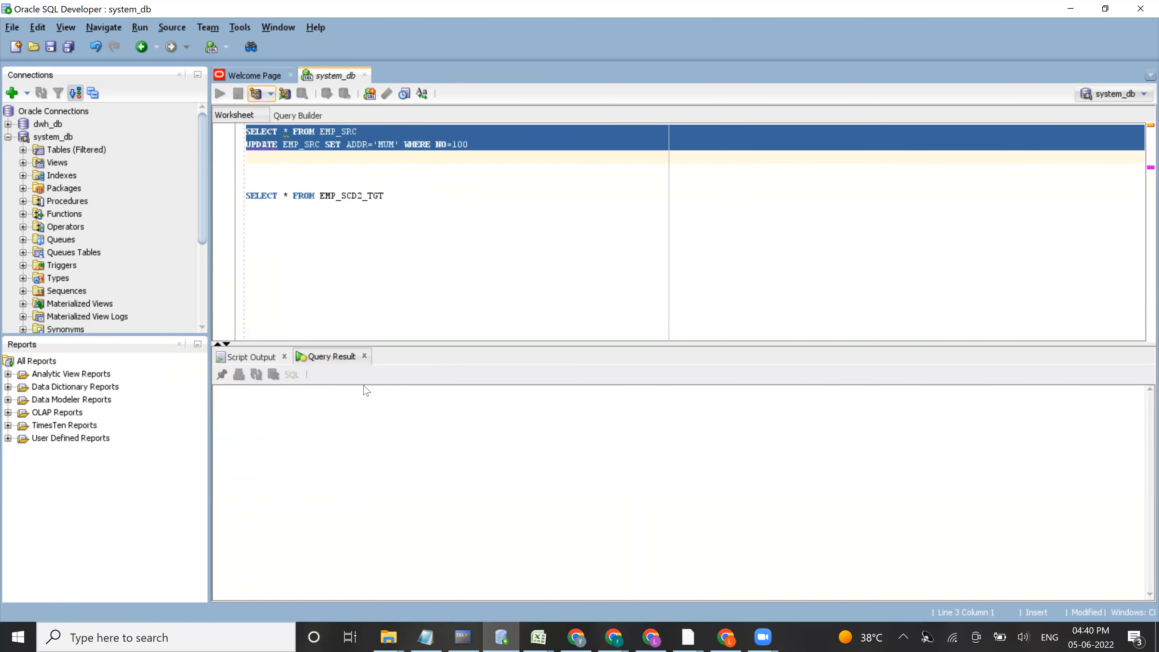
pyautogui.click(320, 410)
# Step: Commit the pending source change and query EMP_SCD2_TGT
pyautogui.click(472, 143)
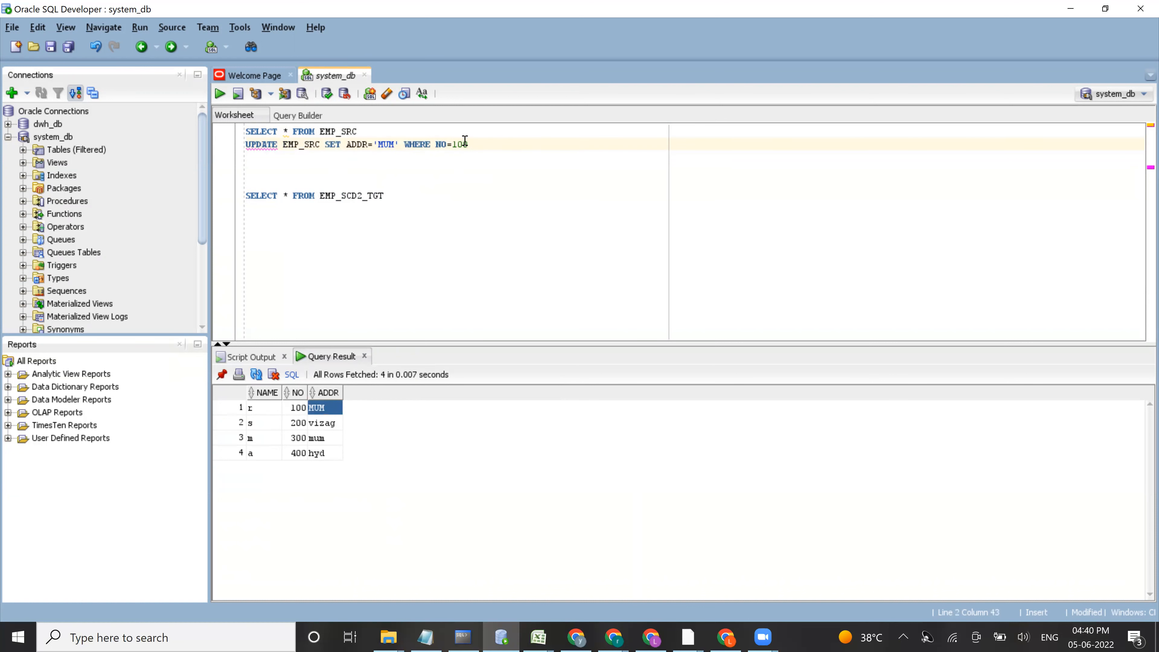
pyautogui.click(332, 100)
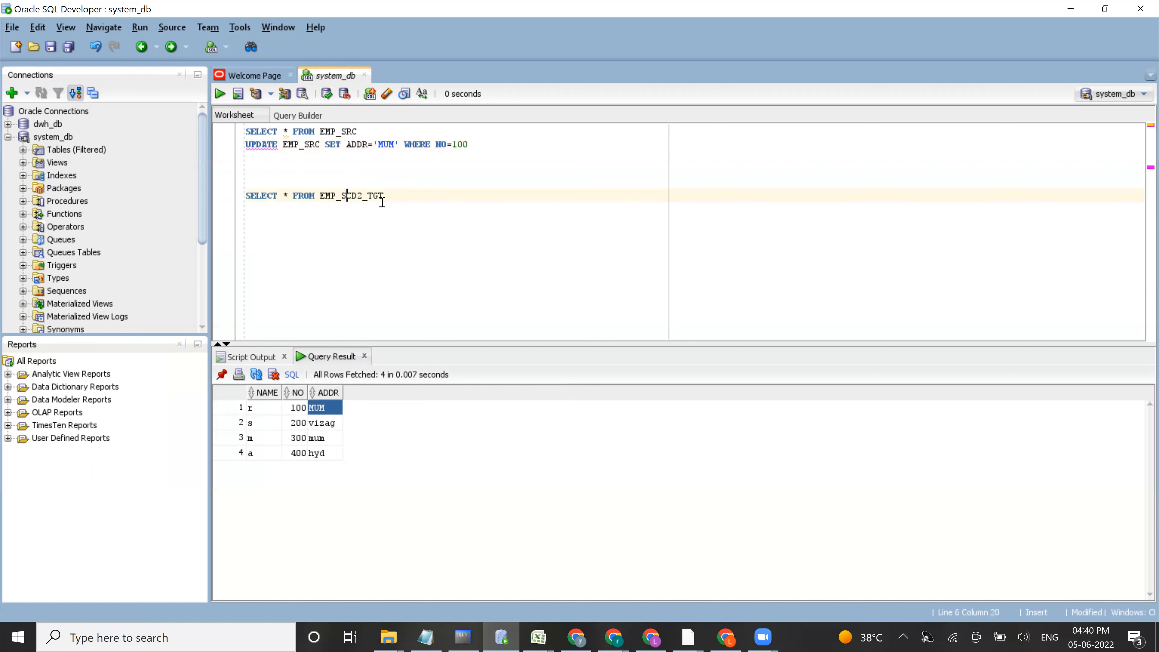
pyautogui.moveTo(385, 196); pyautogui.dragTo(244, 196)
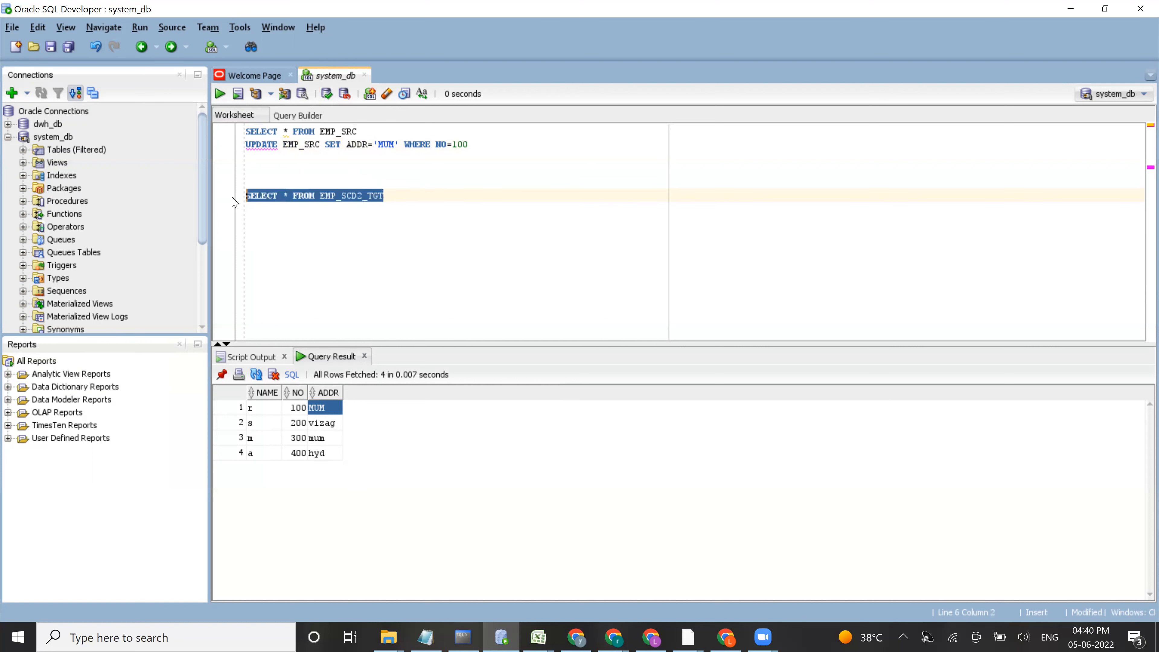
pyautogui.click(219, 94)
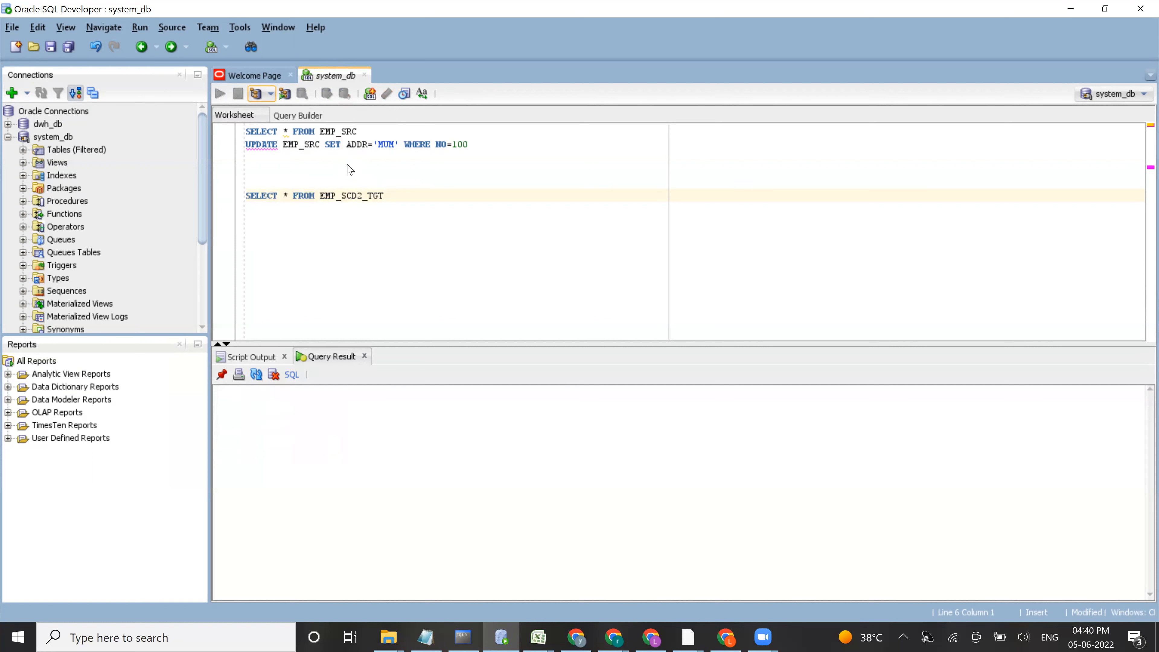
# Step: Add a COMMIT statement below the UPDATE statement and run it
pyautogui.click(261, 162)
pyautogui.write('COMMITY')
pyautogui.press('BackSpace')
pyautogui.tripleClick(242, 156)
pyautogui.moveTo(241, 156); pyautogui.dragTo(240, 156)
pyautogui.click(220, 94)
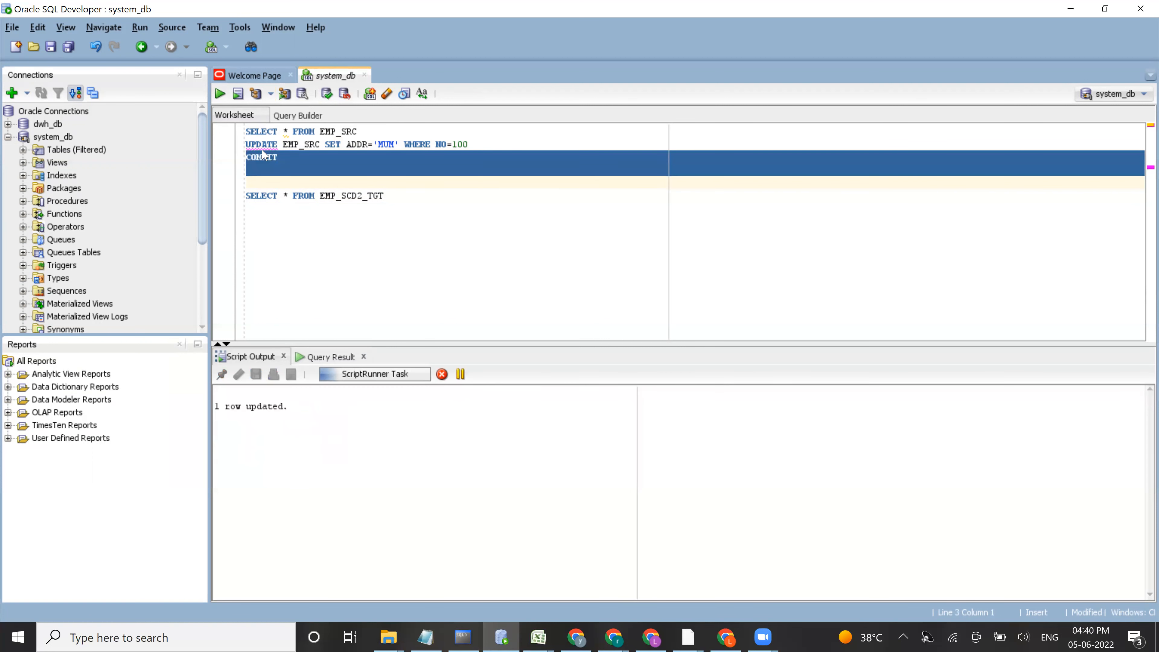
# Step: Query EMP_SCD2_TGT again to check the target rows before rerunning the mapping task
pyautogui.click(318, 201)
pyautogui.moveTo(392, 197); pyautogui.dragTo(233, 201)
pyautogui.click(221, 94)
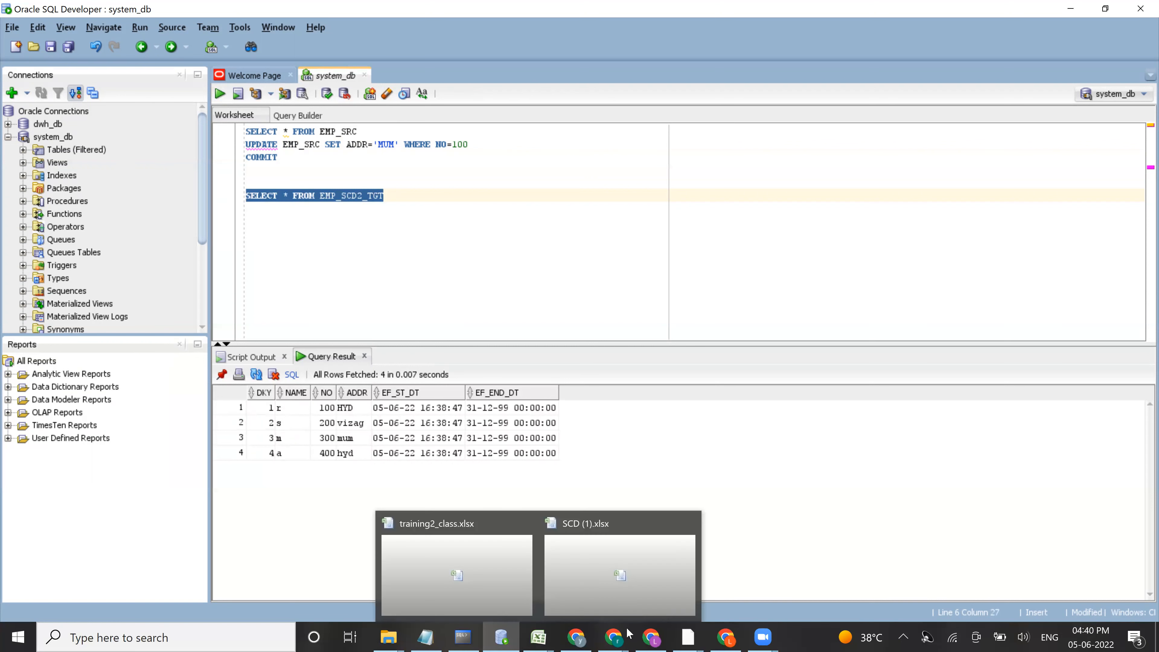
# Step: Switch to Informatica Data Integration and restart the MT_M_EMP_SCD_TYPE_2 job, confirming the restart
pyautogui.moveTo(645, 629)
pyautogui.click(706, 555)
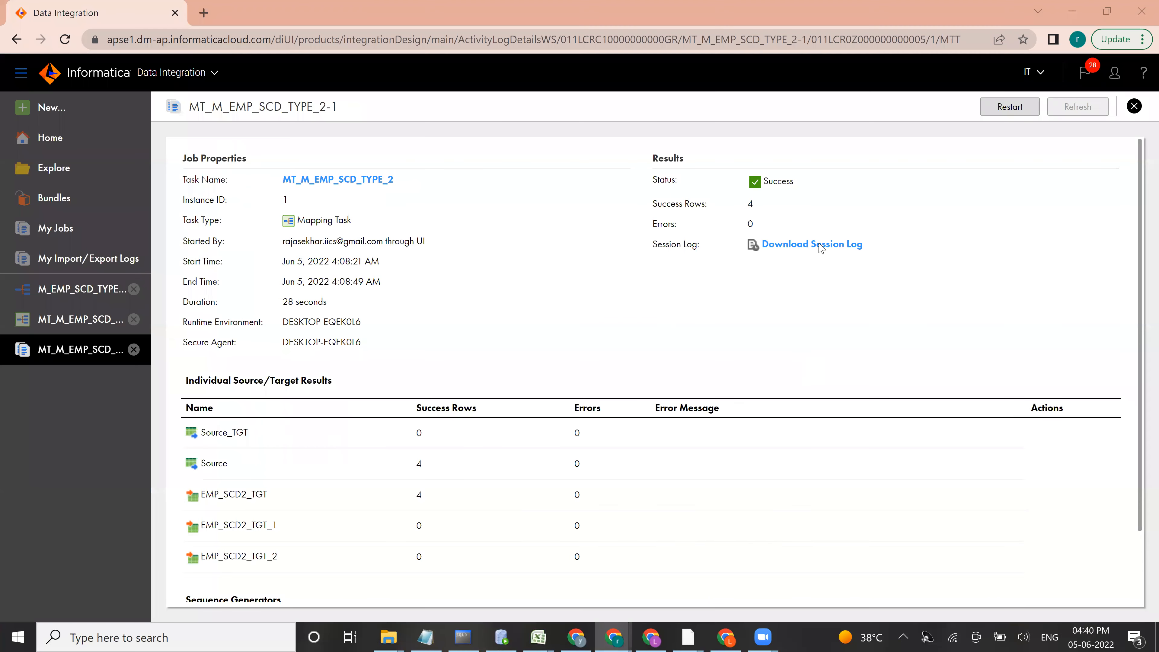
pyautogui.click(1010, 107)
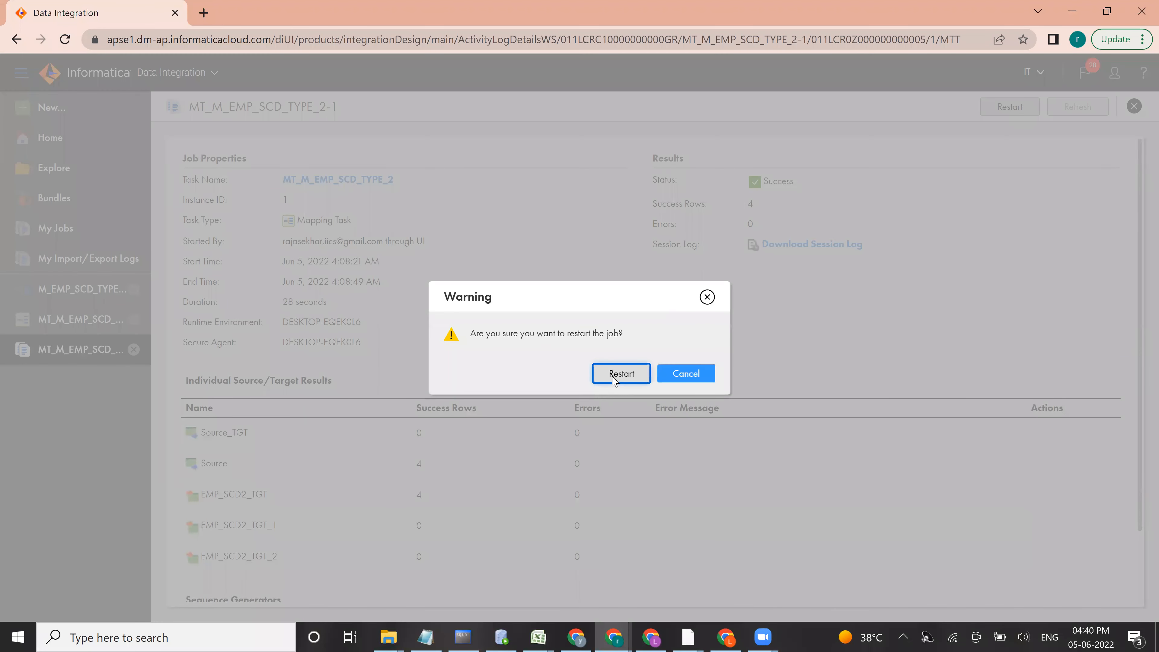
pyautogui.click(622, 373)
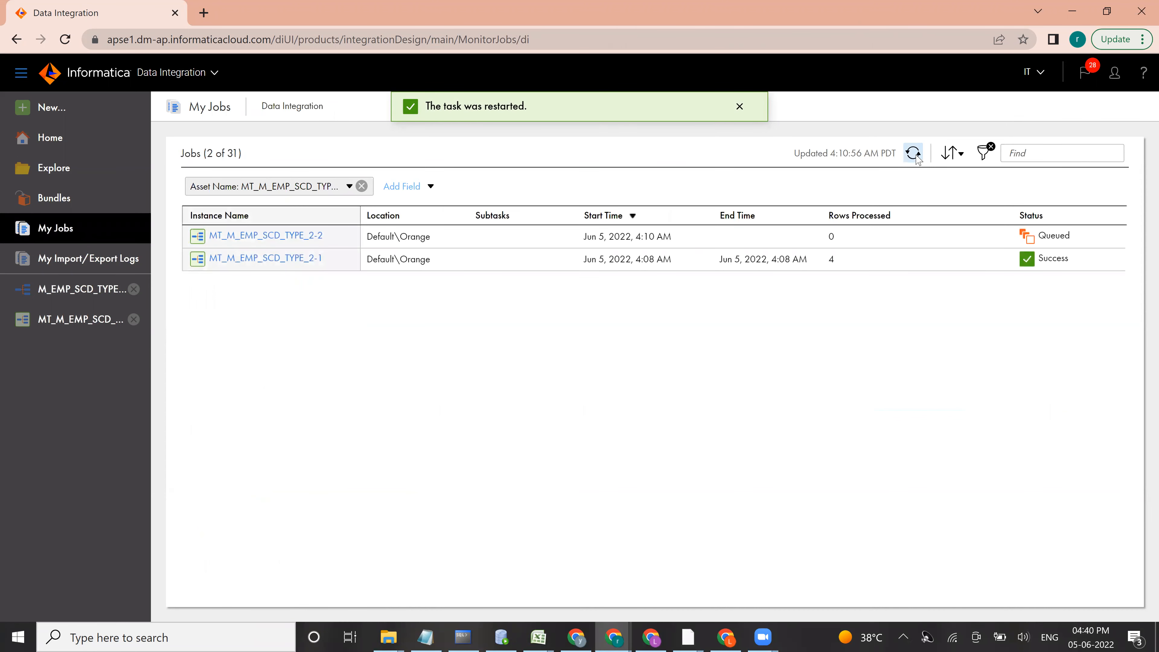
# Step: Refresh My Jobs until the run finishes and open the details of MT_M_EMP_SCD_TYPE_2-2
pyautogui.click(914, 154)
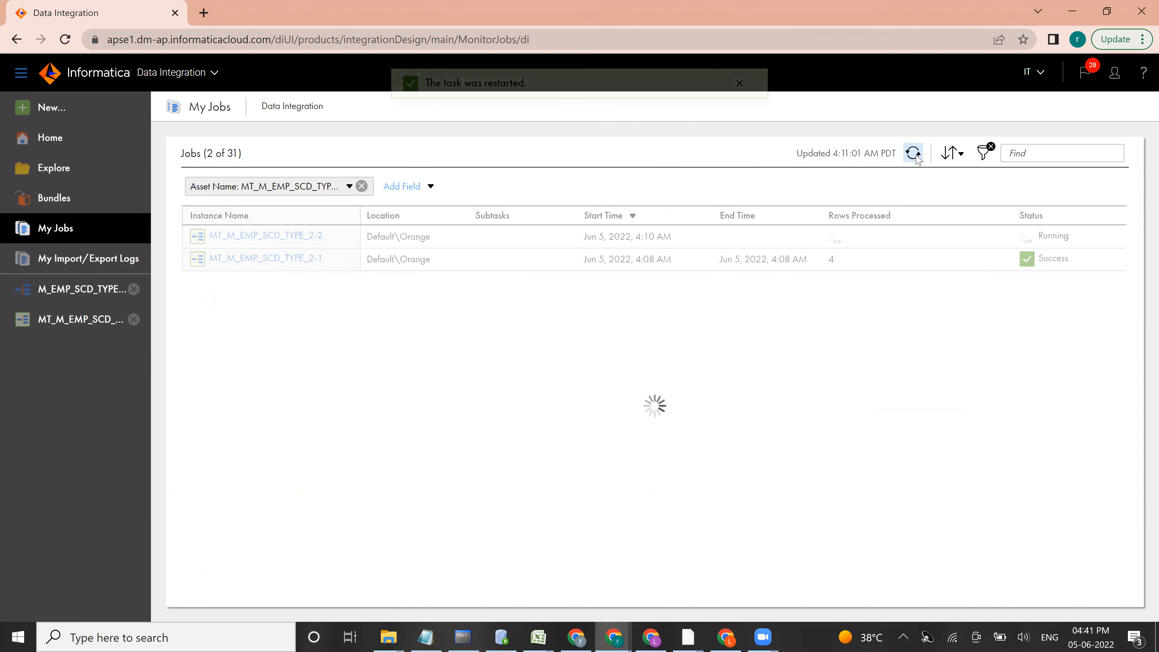
pyautogui.click(915, 154)
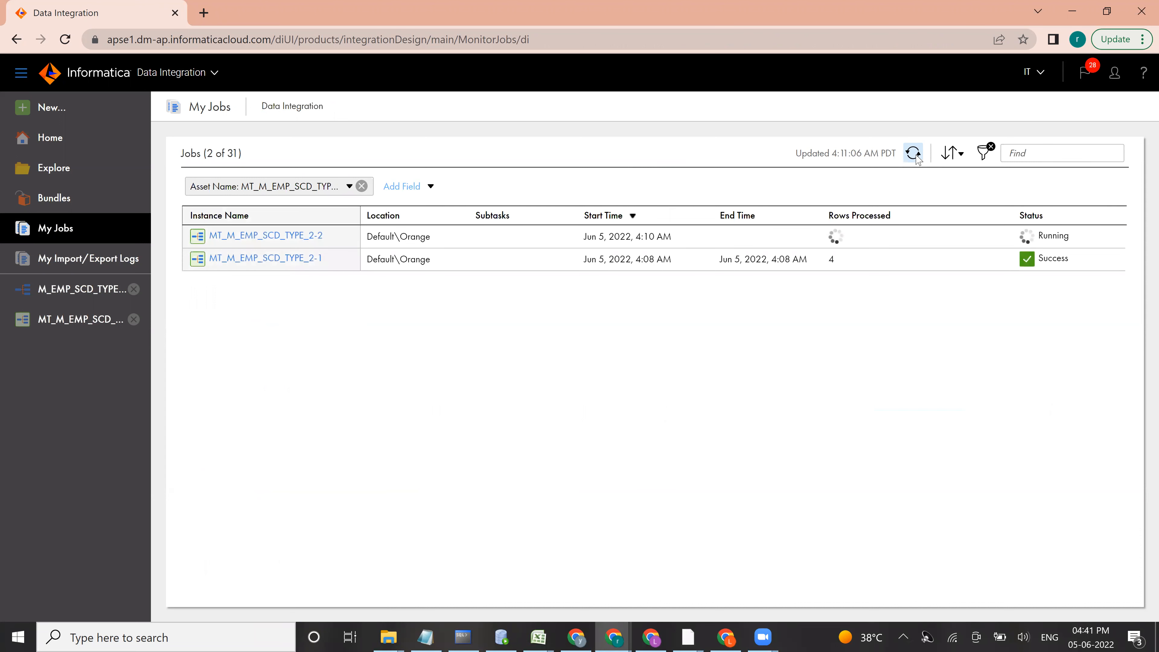
pyautogui.click(914, 154)
pyautogui.click(916, 154)
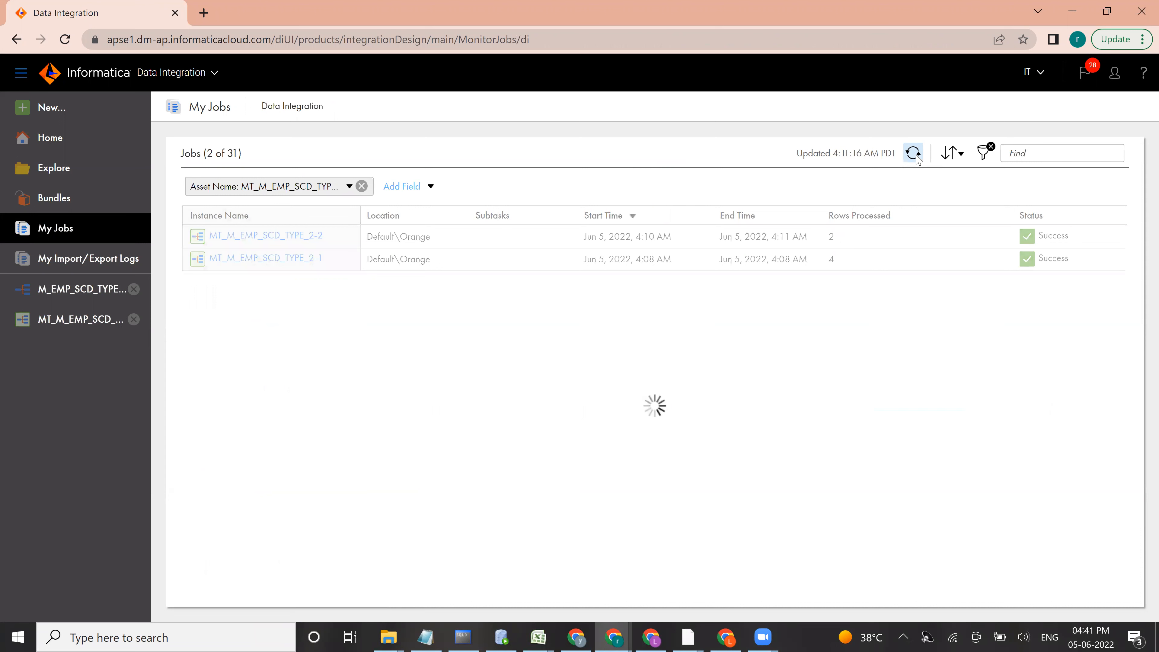
pyautogui.click(241, 232)
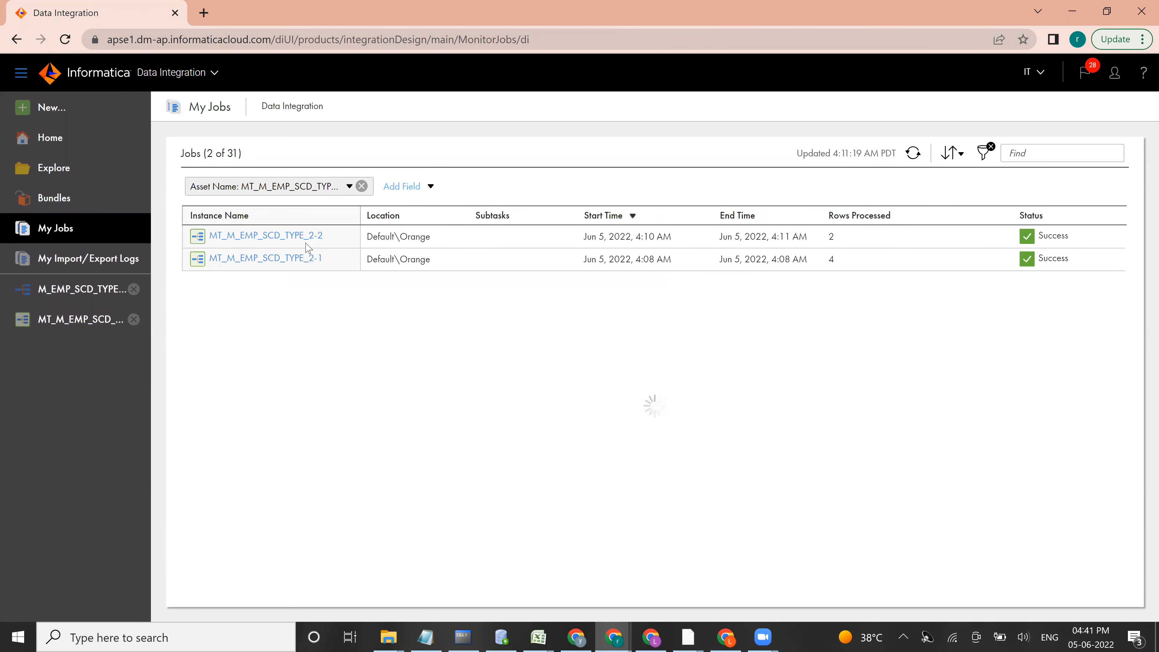
pyautogui.click(297, 236)
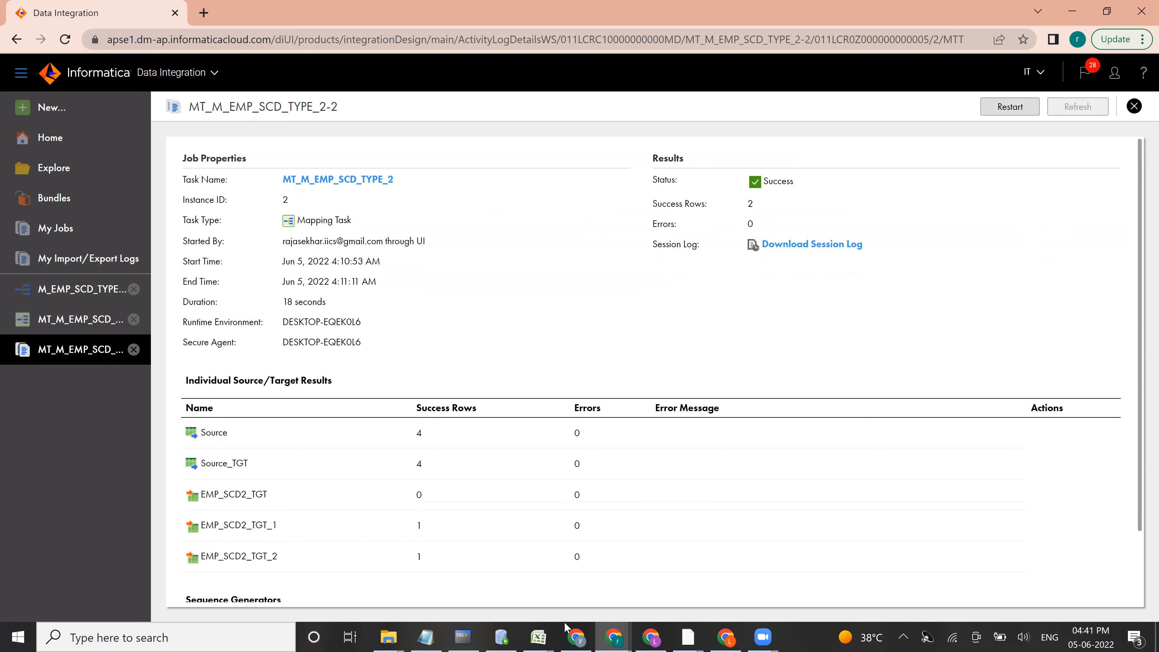
# Step: Switch to Oracle SQL Developer and rerun the SELECT query on EMP_SCD2_TGT
pyautogui.click(500, 637)
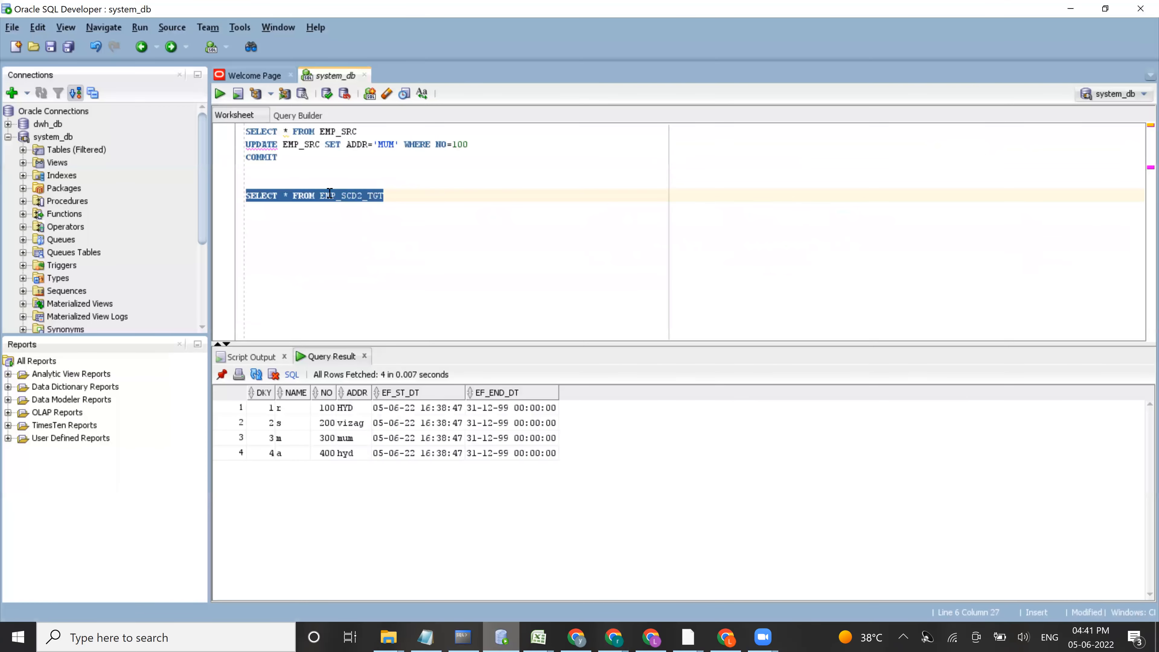
pyautogui.click(408, 197)
pyautogui.moveTo(407, 196); pyautogui.dragTo(241, 196)
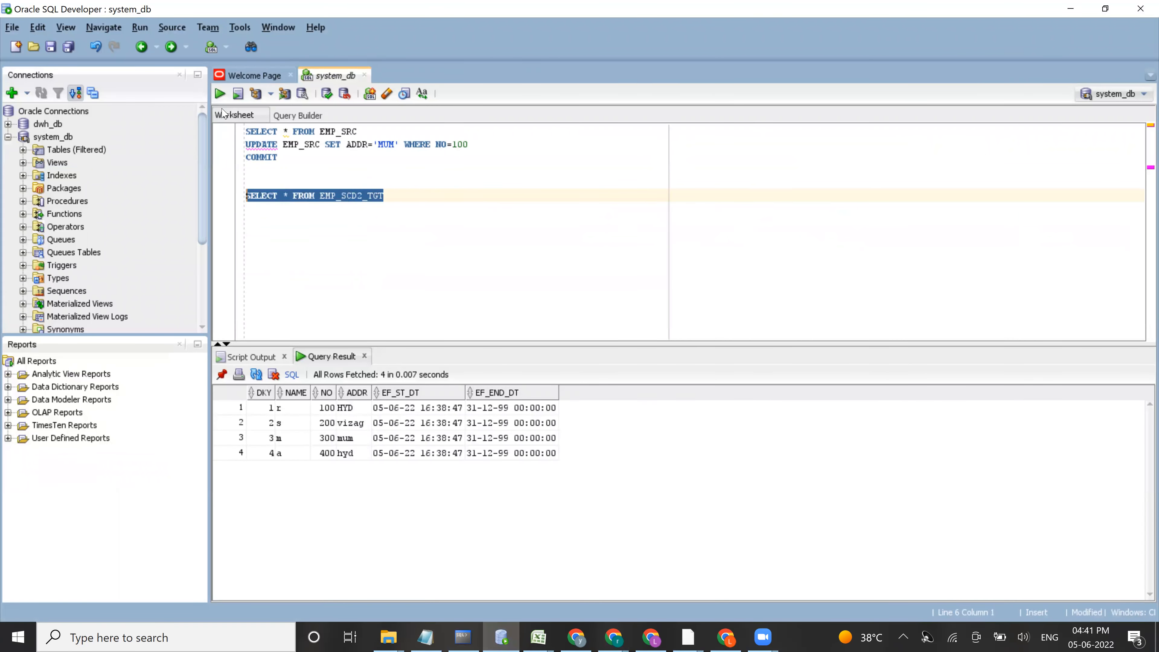
pyautogui.click(219, 95)
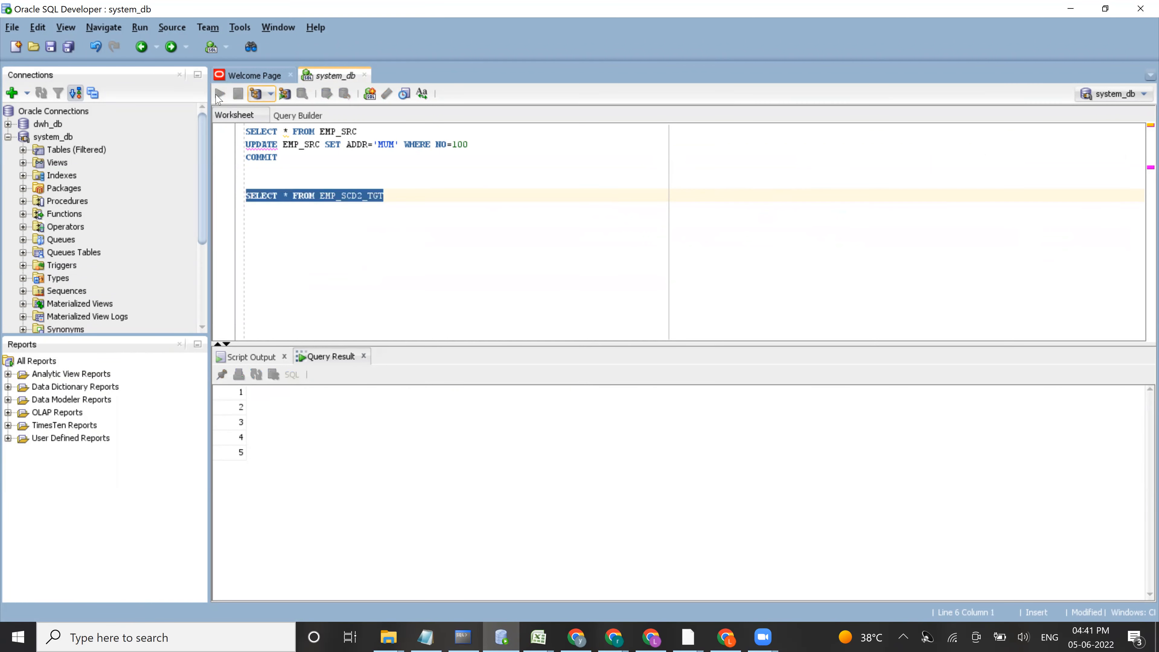
# Step: Examine the key, address and effective dates of the MUM row for NO 100 alongside its HYD row
pyautogui.click(294, 408)
pyautogui.click(350, 409)
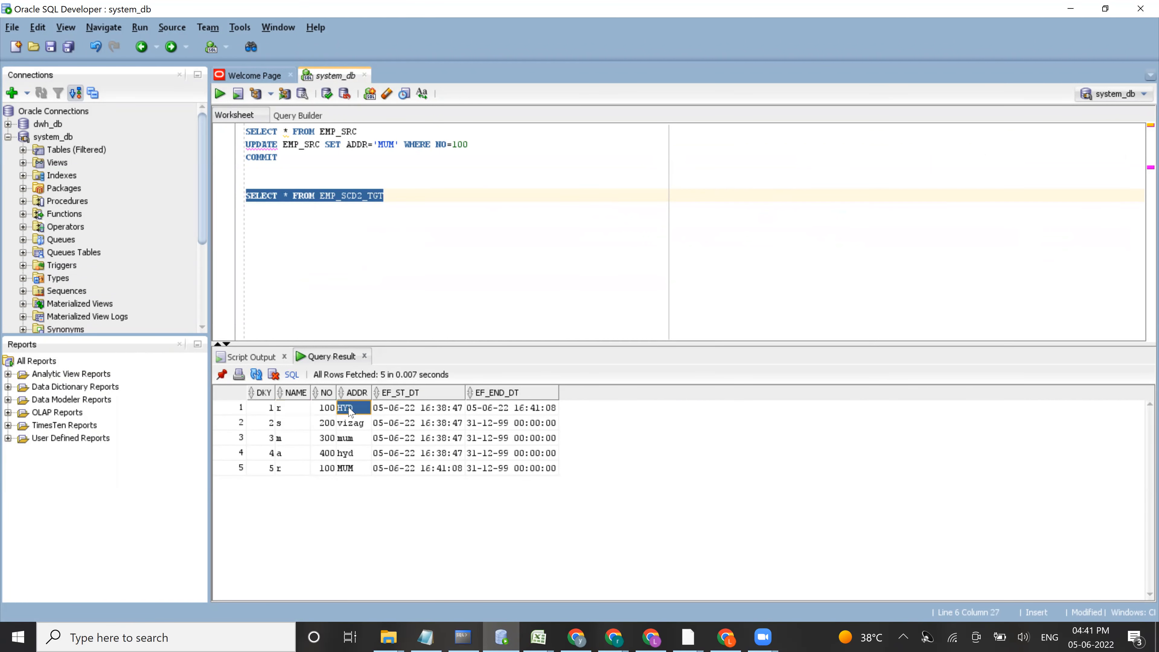
pyautogui.click(282, 473)
pyautogui.click(265, 475)
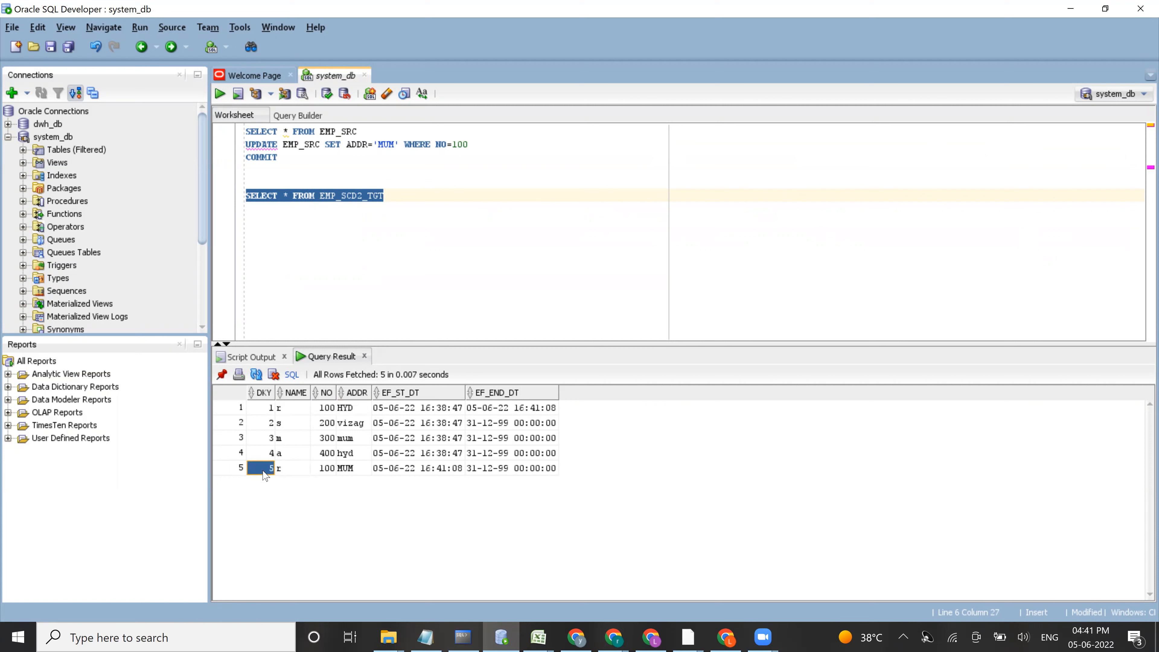
pyautogui.click(348, 475)
pyautogui.click(394, 473)
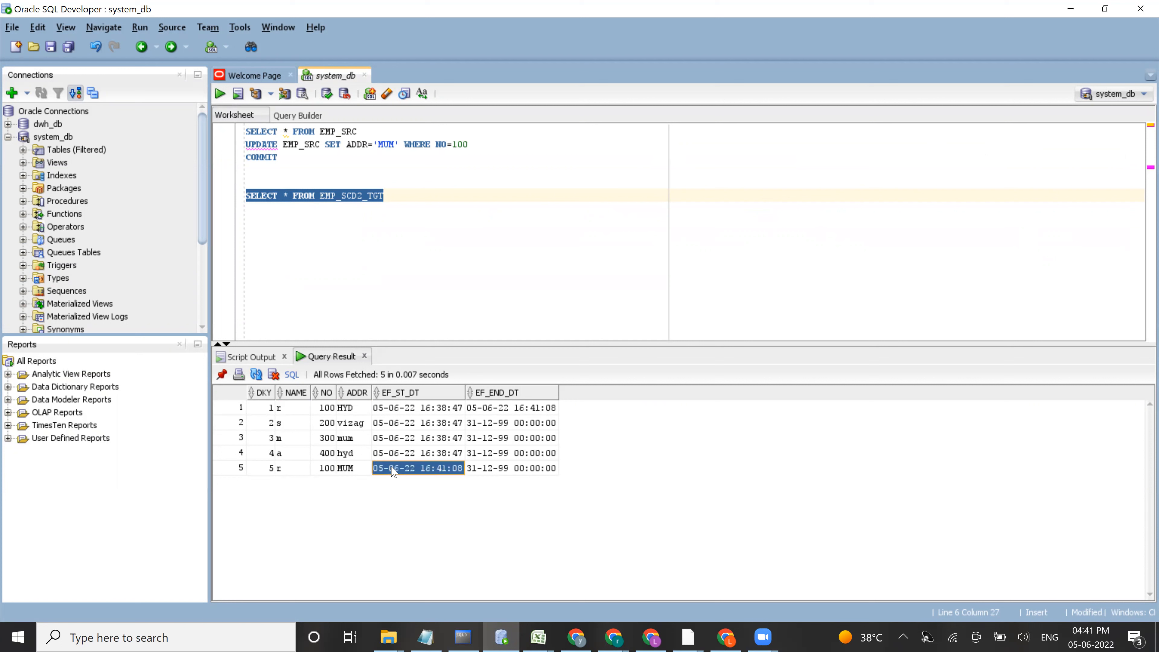
pyautogui.click(498, 473)
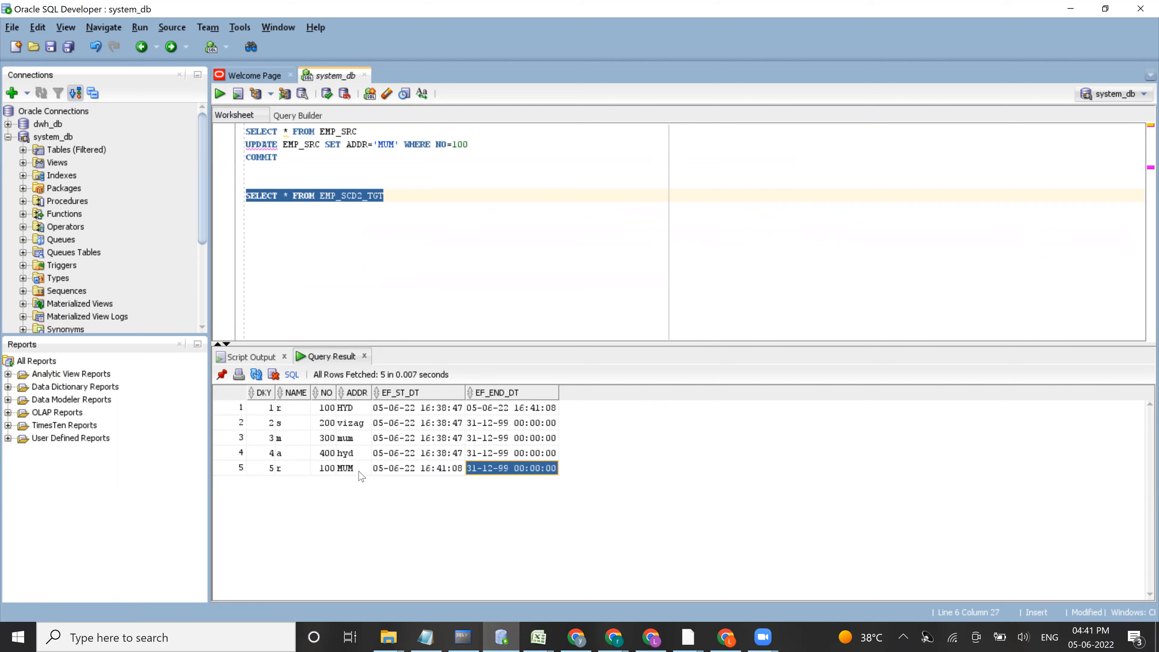
pyautogui.click(307, 467)
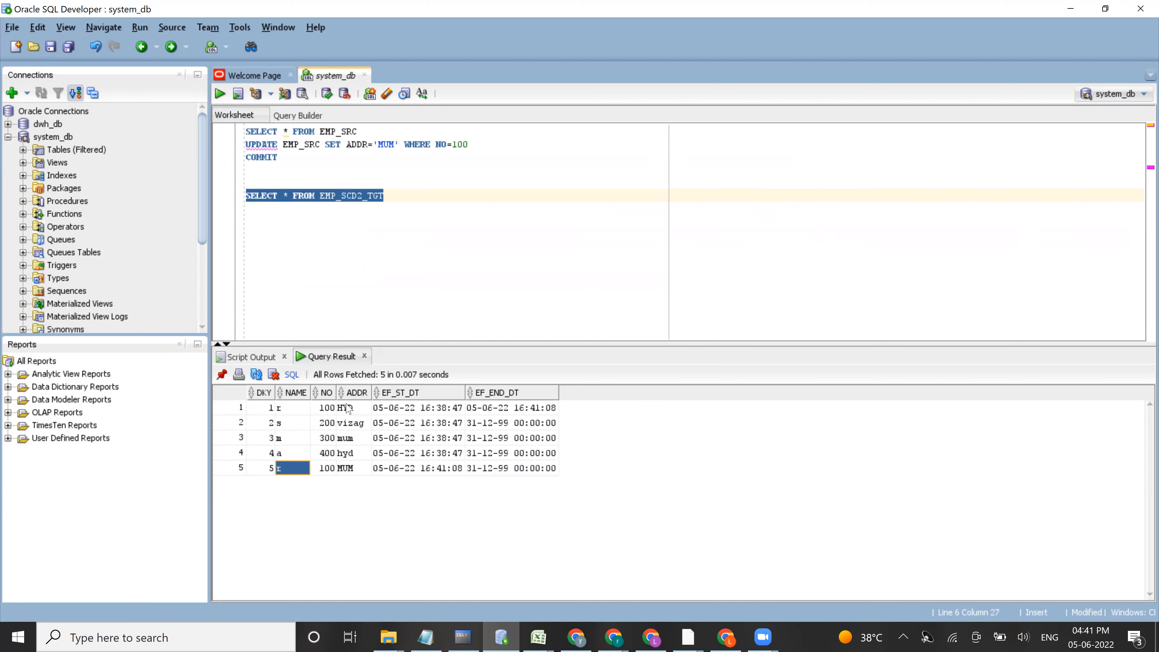
# Step: Compare the EF_END_DT of the HYD row with the EF_ST_DT of the MUM row for NO 100
pyautogui.click(355, 408)
pyautogui.click(498, 410)
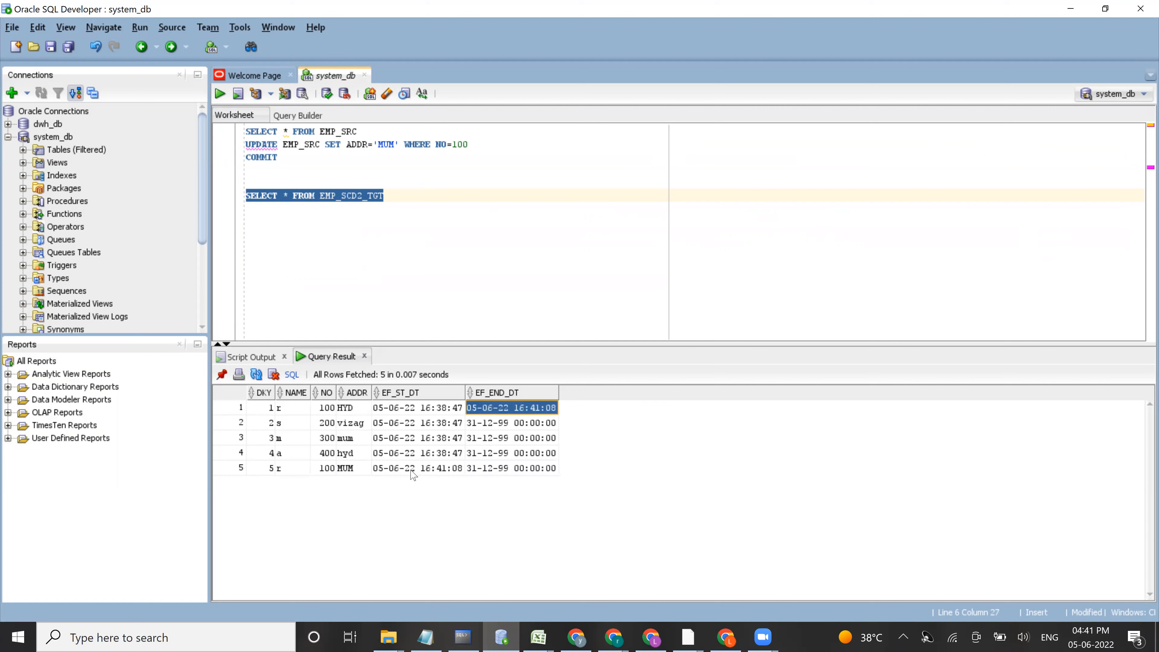
pyautogui.click(429, 468)
pyautogui.click(487, 413)
pyautogui.moveTo(365, 465)
pyautogui.mouseDown()
pyautogui.moveTo(418, 492)
pyautogui.moveTo(466, 468)
pyautogui.mouseUp()
pyautogui.moveTo(569, 398)
pyautogui.mouseDown()
pyautogui.moveTo(503, 384)
pyautogui.moveTo(453, 401)
pyautogui.moveTo(557, 400)
pyautogui.mouseUp()
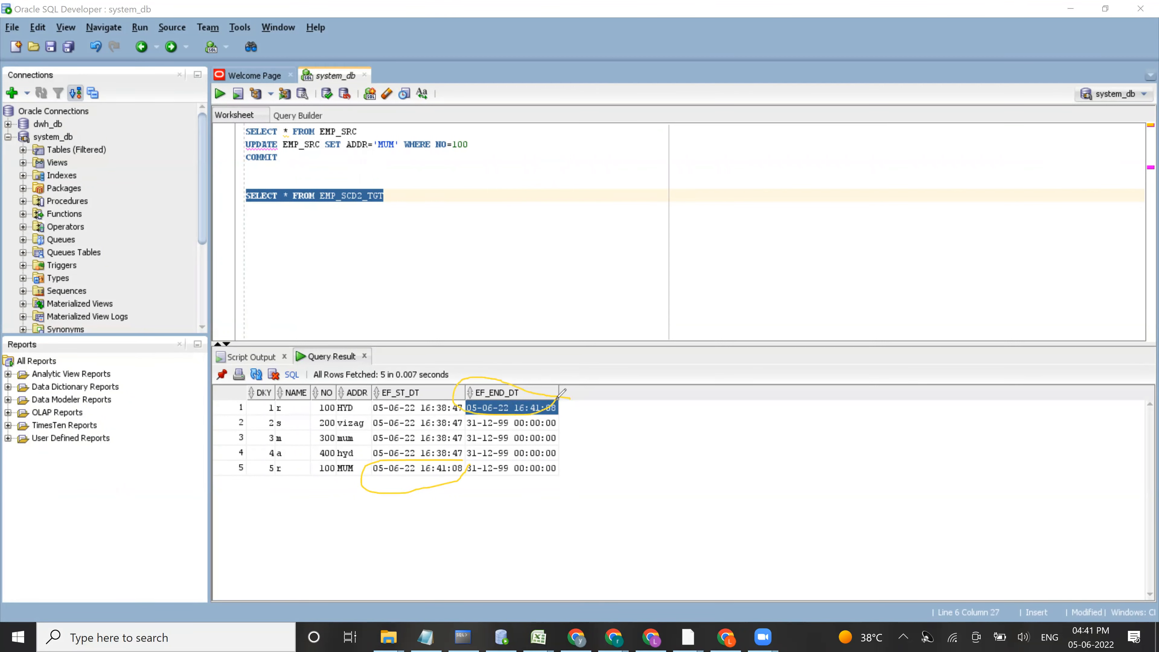